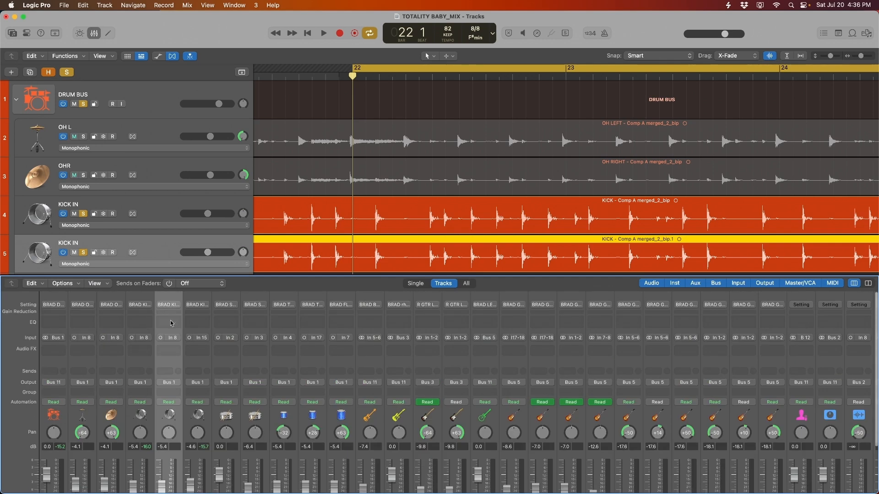
Insert a Gain plug-in on the duplicate KICK IN track (track 5) and turn on its Phase Invert
click(168, 350)
mouse_move(190, 468)
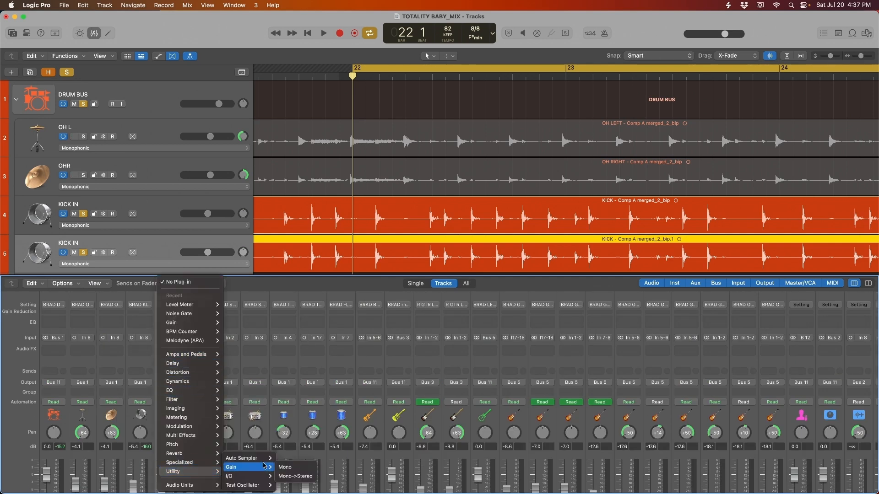
click(240, 458)
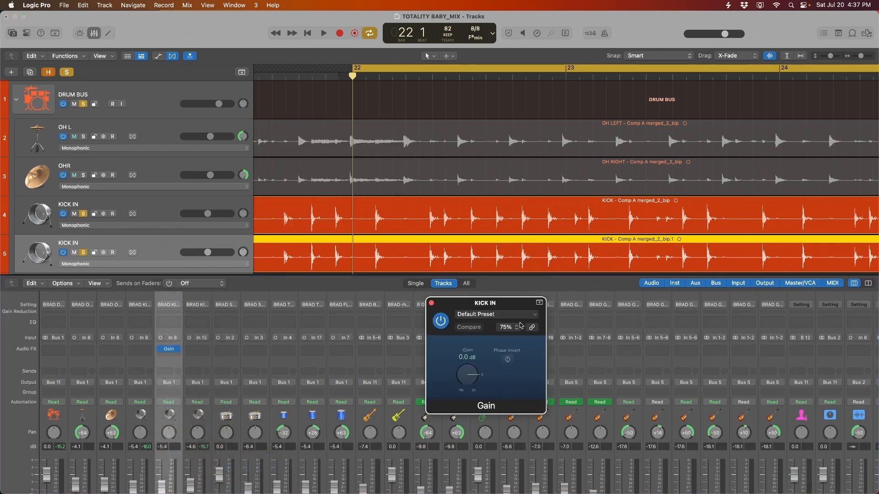
click(507, 360)
drag(527, 303, 207, 319)
Select both KICK IN tracks and play them back together to hear the phase cancellation
scroll(366, 221, down, 3)
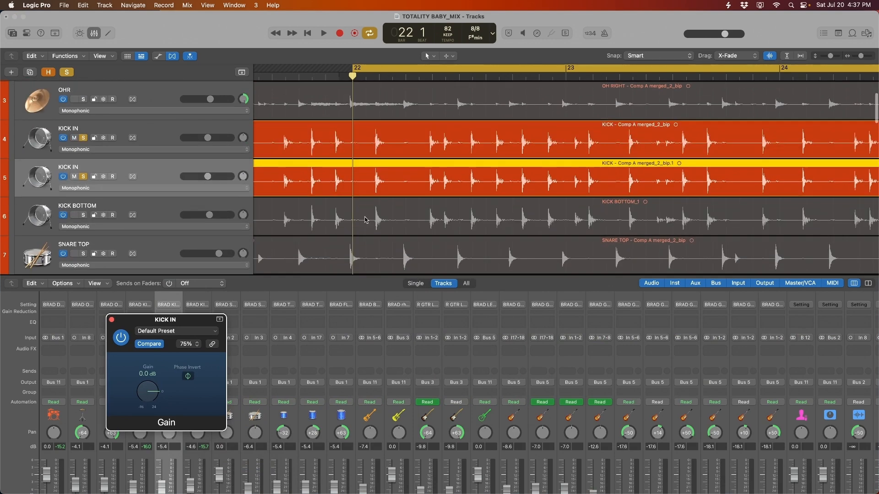
shift+click(158, 140)
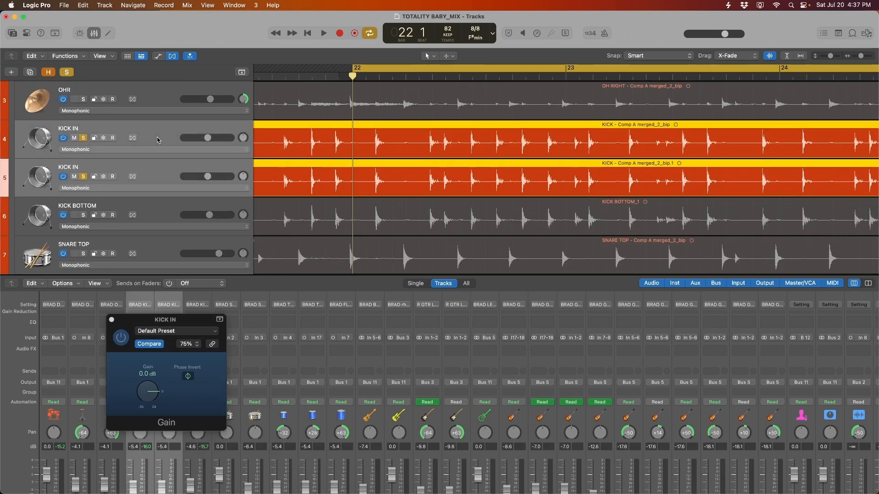
key(space)
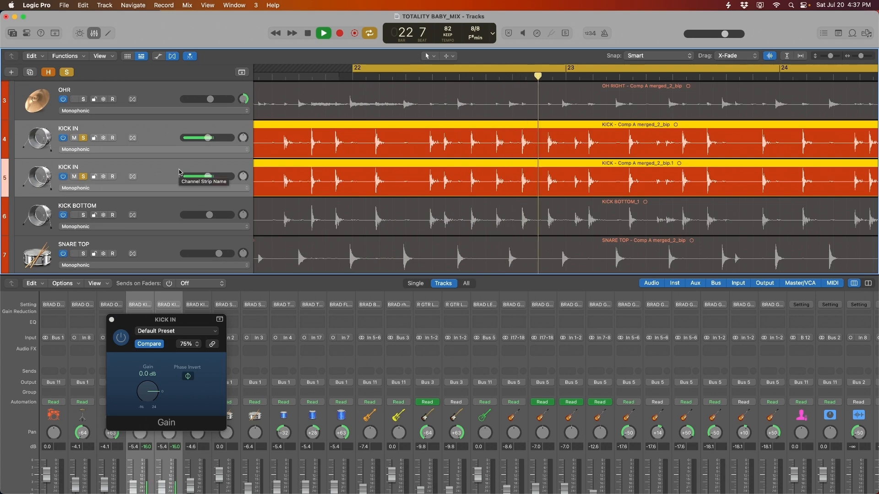
key(space)
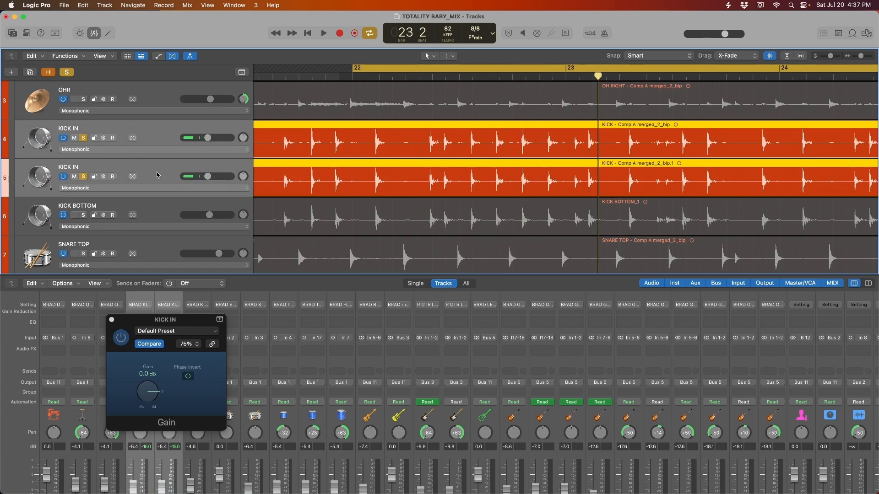
Play the kick while toggling solo on the duplicate KICK IN track to compare it with and without the inverted copy
click(90, 174)
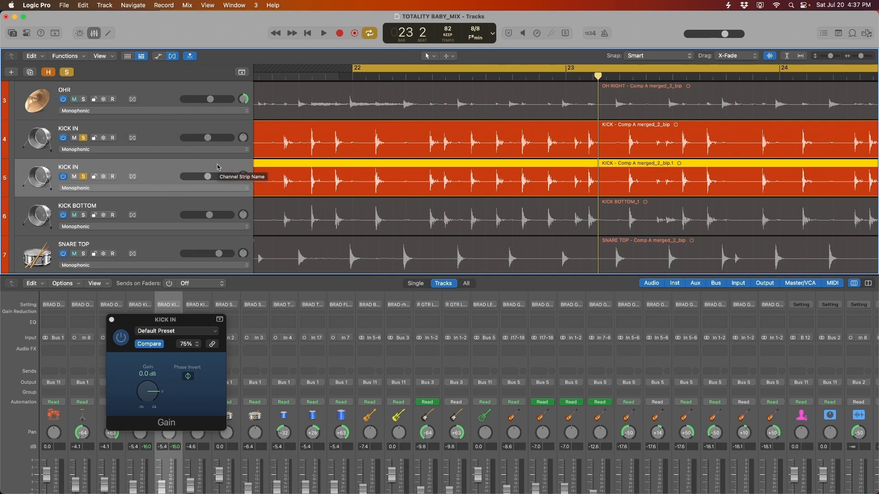
click(84, 177)
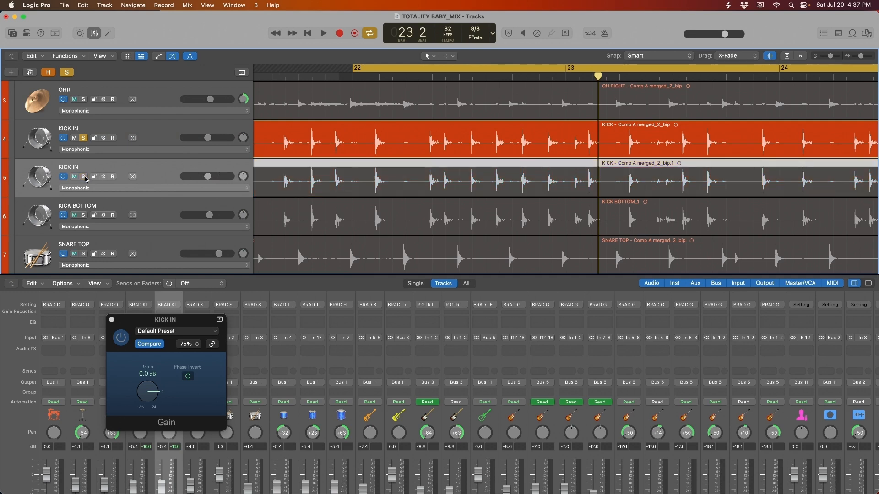
key(space)
click(85, 178)
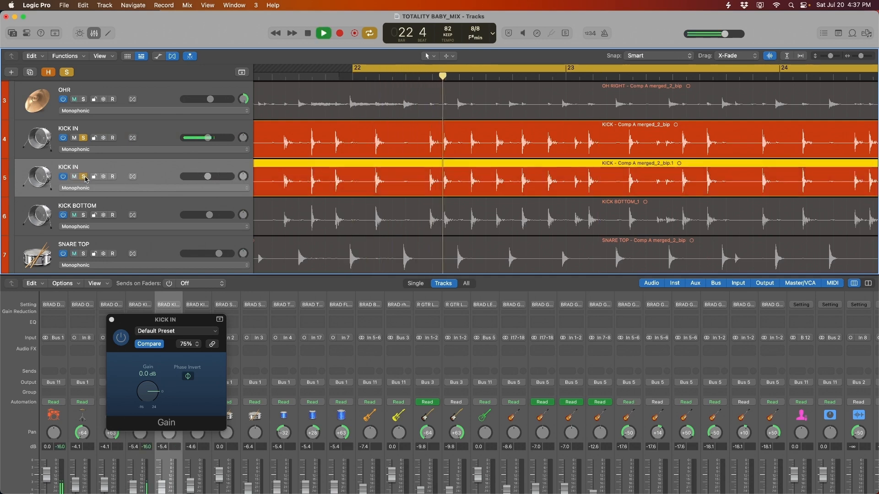
click(84, 177)
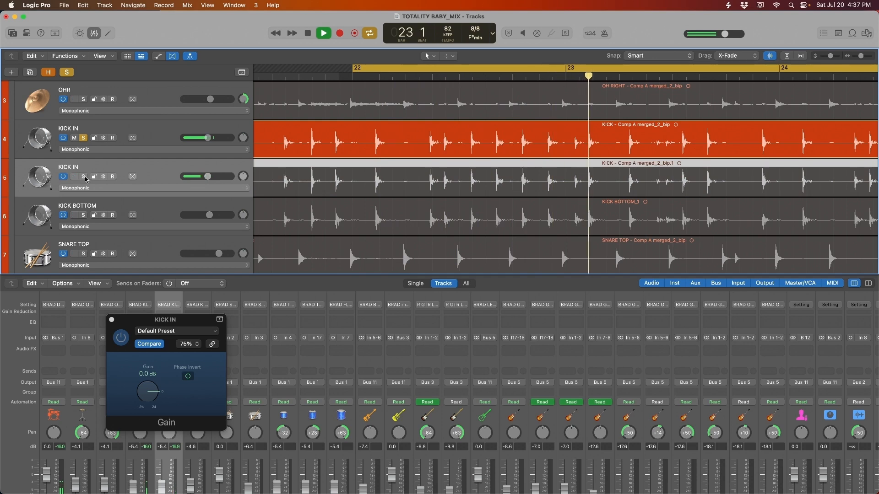
click(84, 177)
key(space)
click(84, 177)
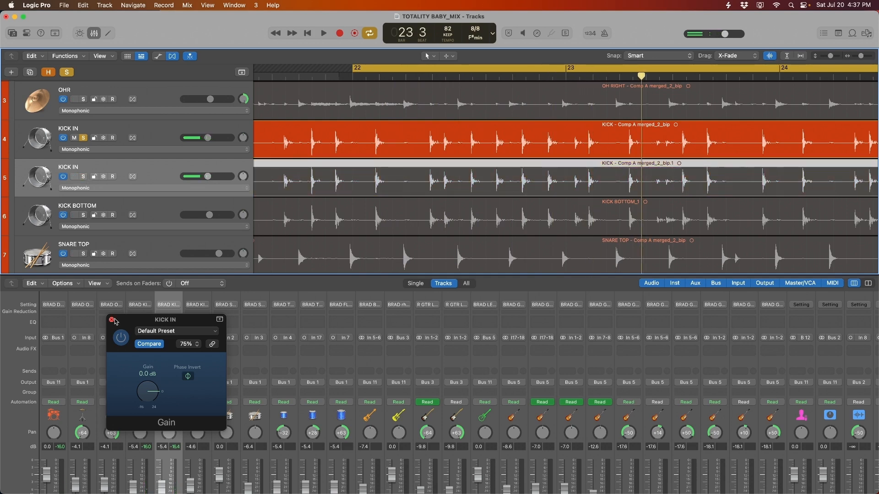
Close the Gain window, clear the solo on the original KICK IN, and delete the duplicate KICK IN track with its region
click(111, 320)
click(83, 137)
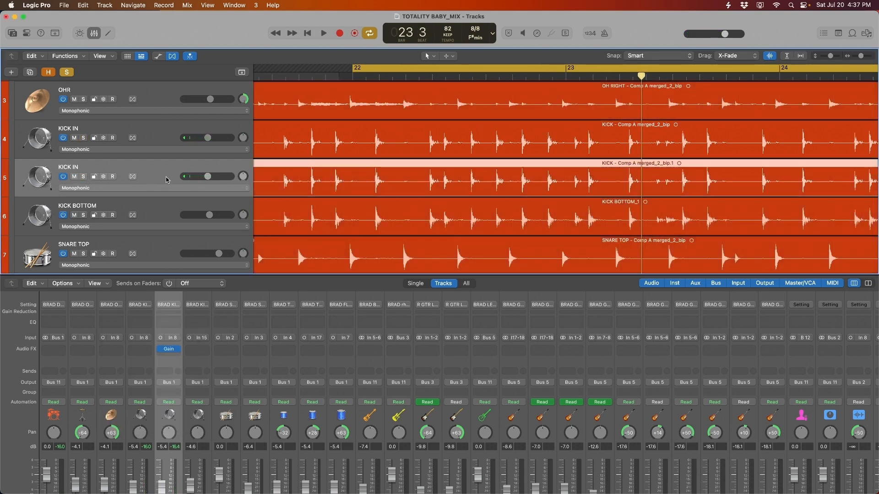
key(BackSpace)
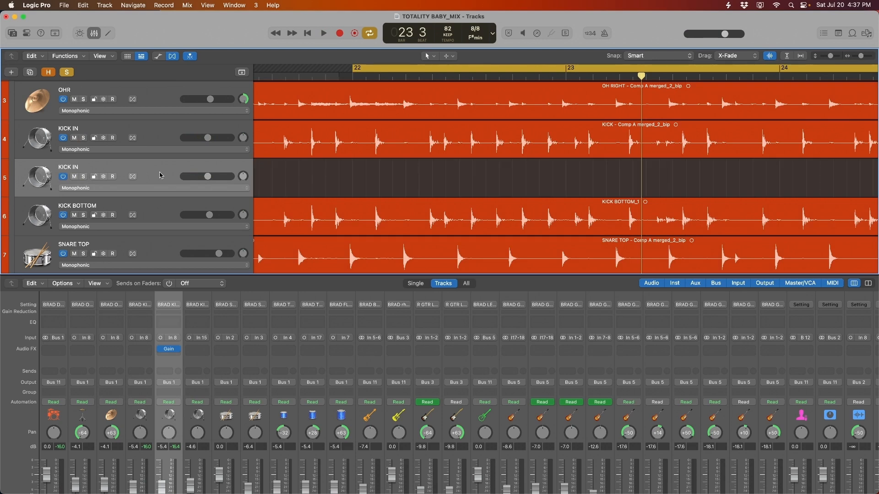
key(super+BackSpace)
Examine the KICK IN and KICK BOTTOM waveforms closely at the kick hit just after bar 22 to compare their polarity
click(373, 76)
key(super+Right)
key(super+Right)
key(super+Right)
key(super+Right)
key(super+Right)
key(super+Right)
key(super+Right)
key(super+Right)
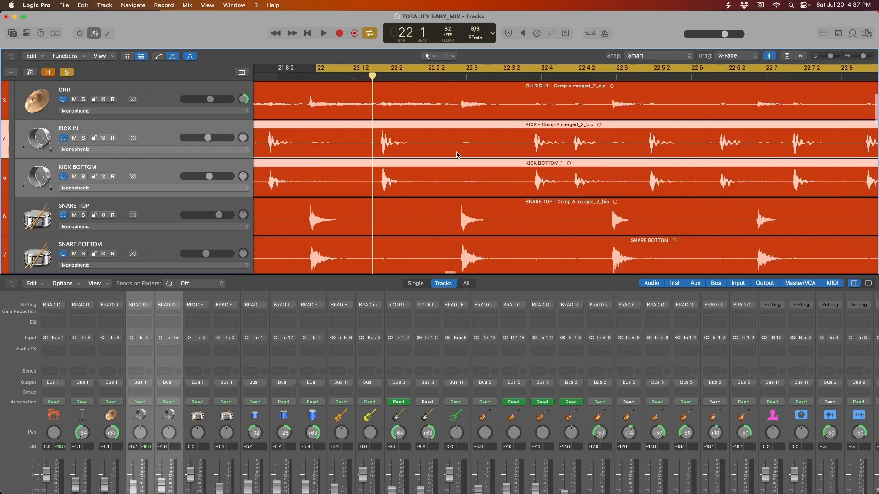
key(super+Right)
key(super+Right)
key(super+Right)
key(super+Right)
key(super+Right)
key(super+Right)
key(super+Right)
key(super+Right)
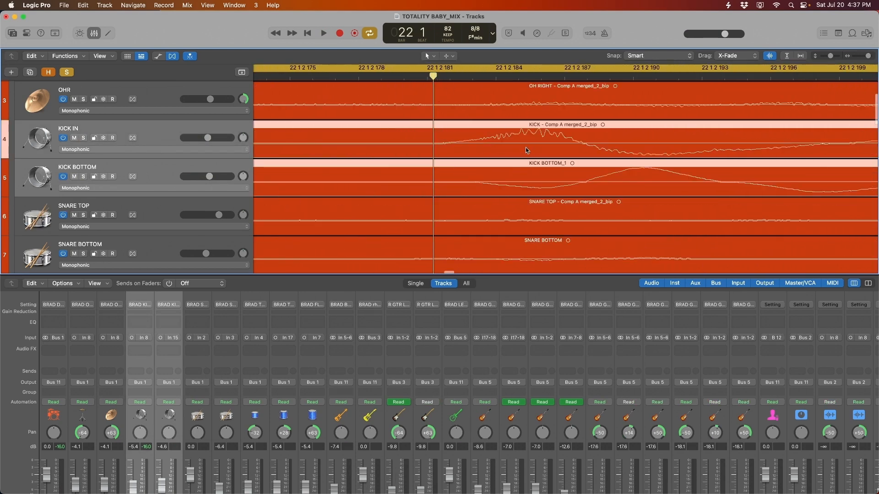
key(super+Right)
scroll(451, 172, right, 3)
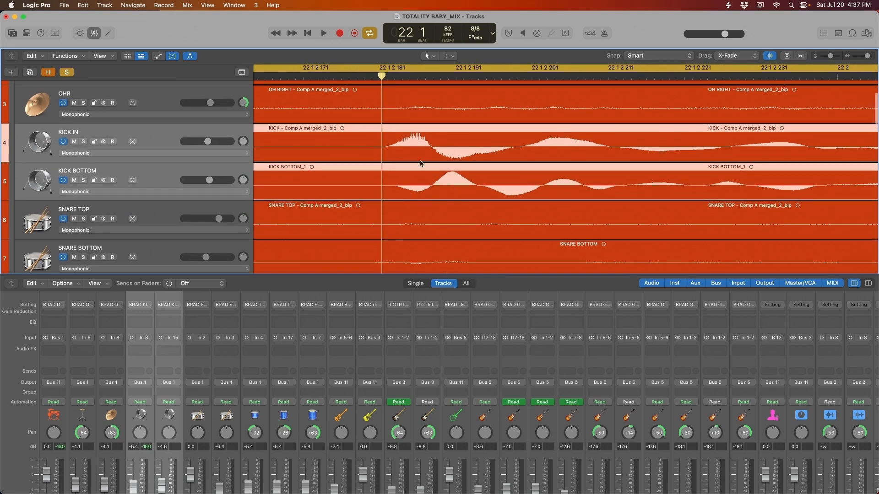
key(super+Left)
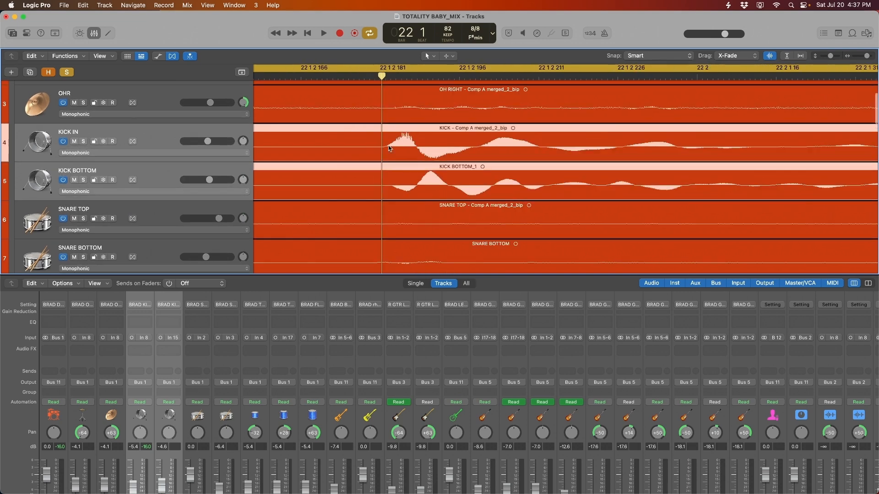
Insert a mono Gain plug-in with Phase Invert turned on on the KICK BOTTOM track and close its window
click(445, 181)
click(156, 177)
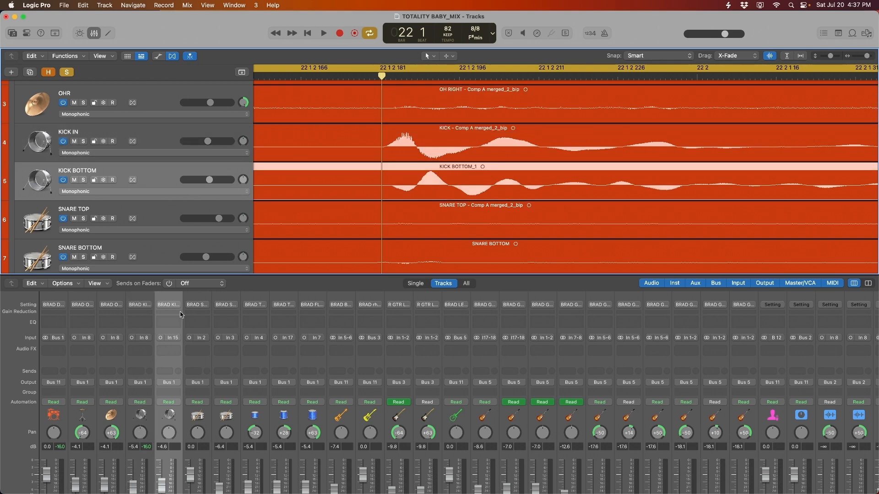
click(168, 349)
mouse_move(188, 447)
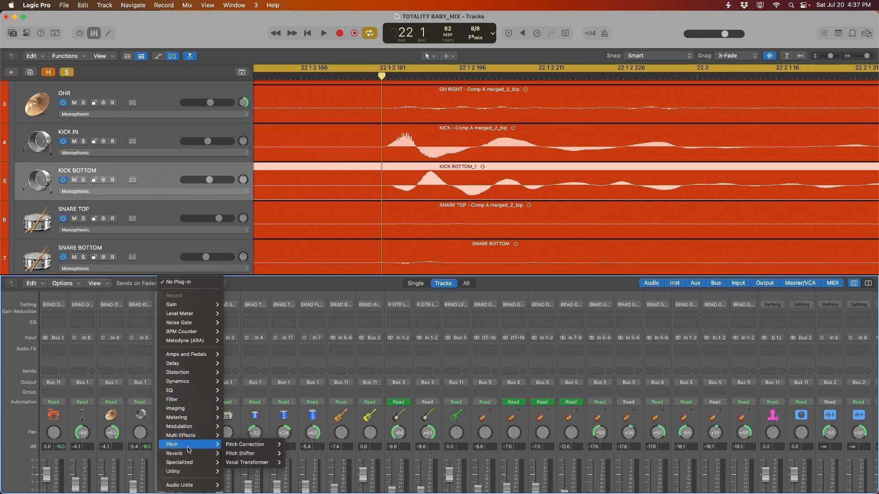
mouse_move(194, 465)
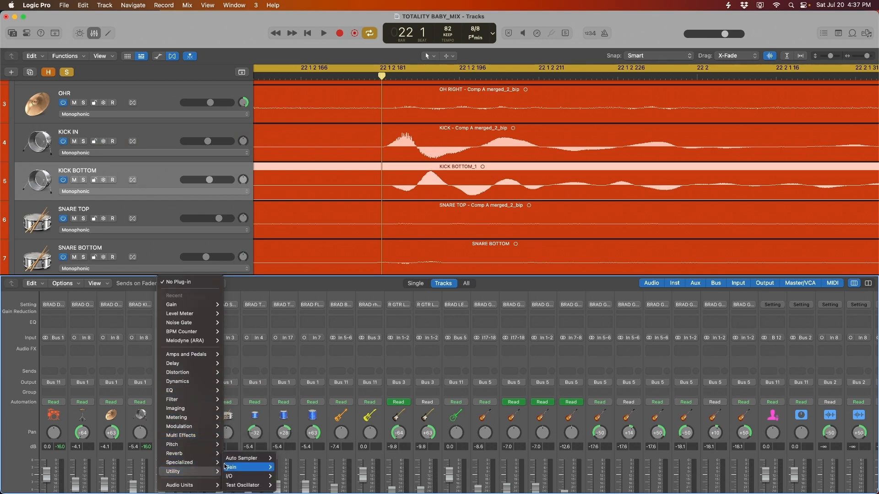
mouse_move(236, 467)
click(287, 467)
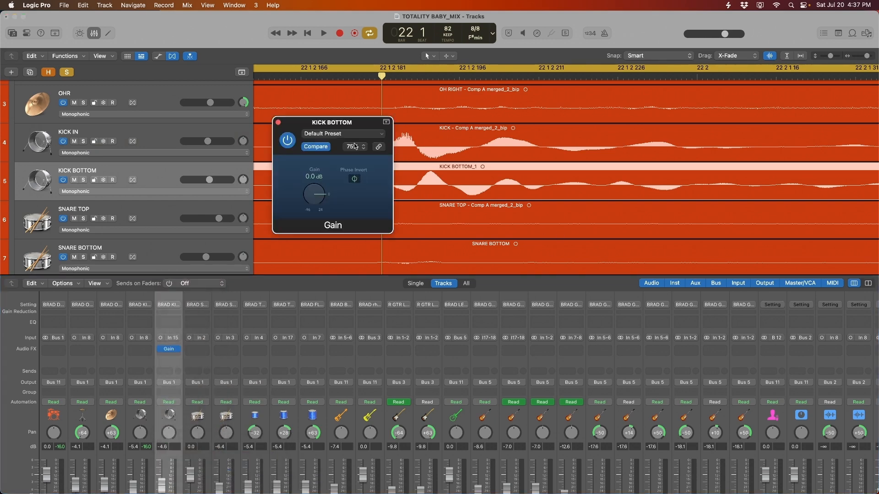
drag(357, 124, 462, 227)
click(382, 225)
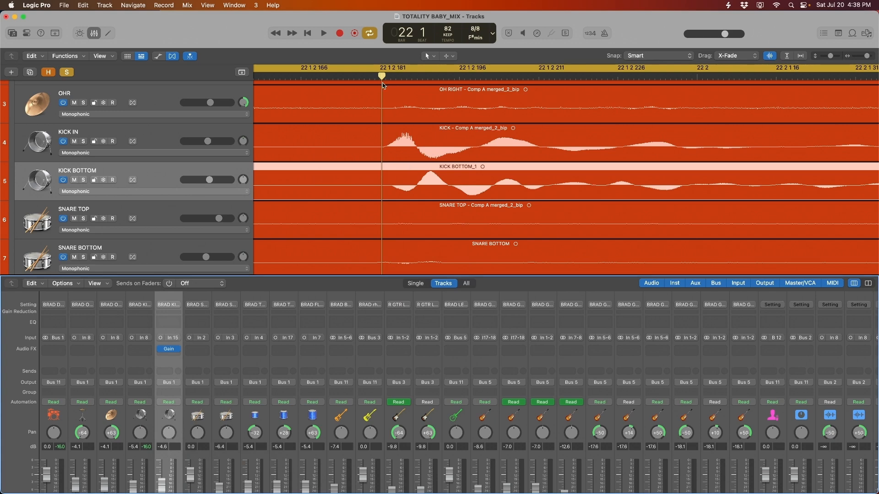
Start playback and solo the KICK IN and KICK BOTTOM tracks together
mouse_move(164, 352)
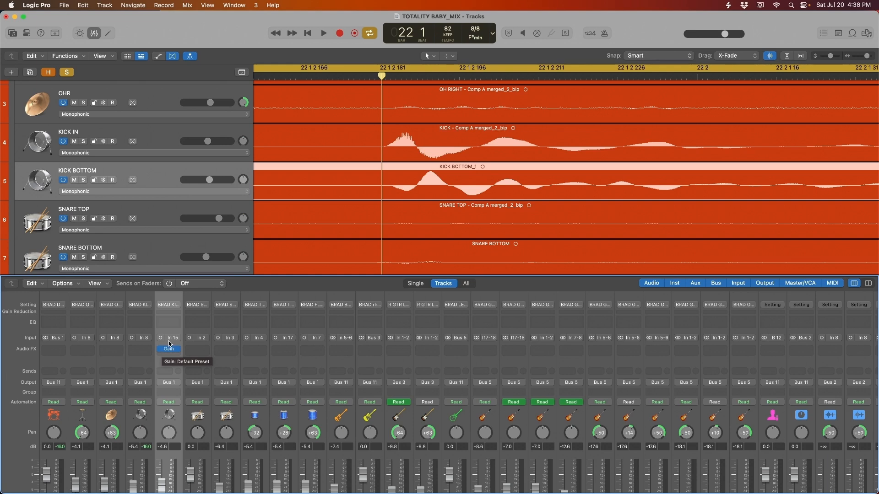
key(space)
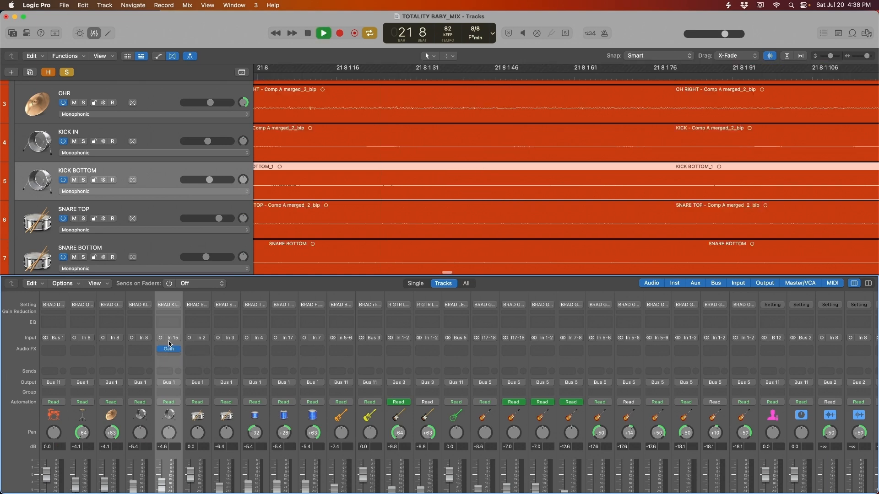
shift+click(164, 139)
key(s)
key(super+Left)
key(super+Left)
key(super+Left)
key(super+Left)
key(super+Left)
key(super+Left)
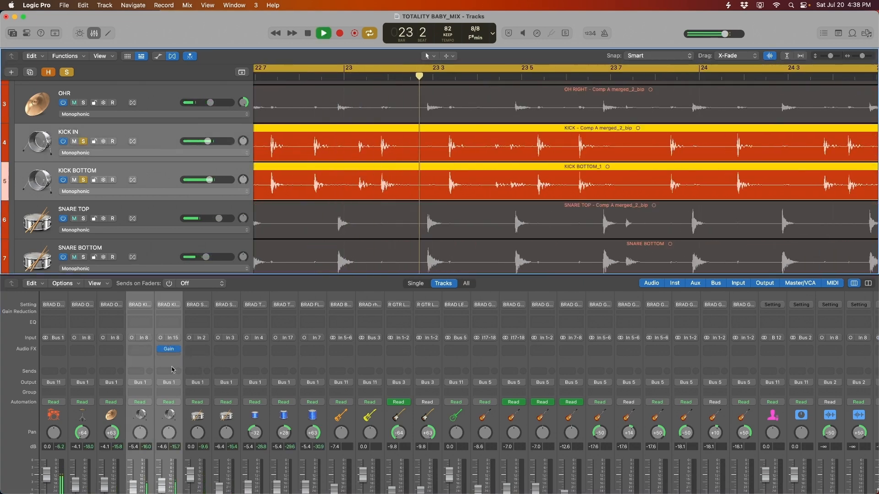
Bypass and re-enable the Gain plug-in on KICK BOTTOM to compare the kick sound, and stop playback
click(160, 350)
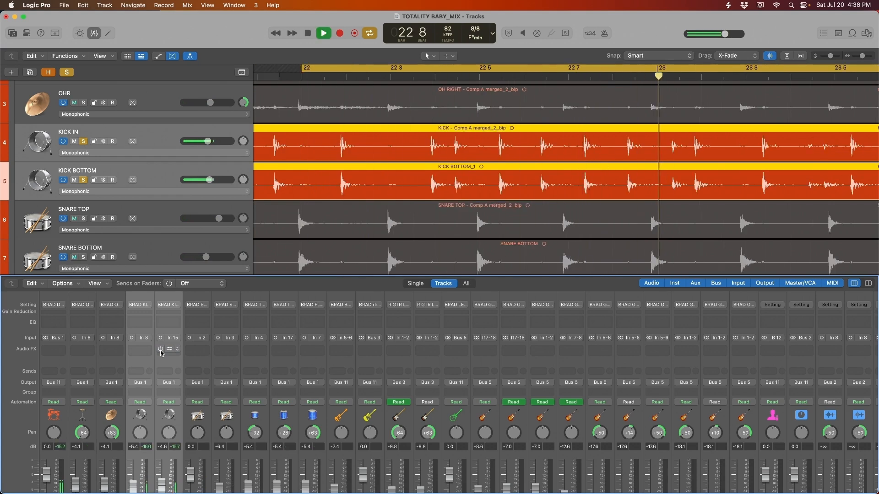
click(160, 349)
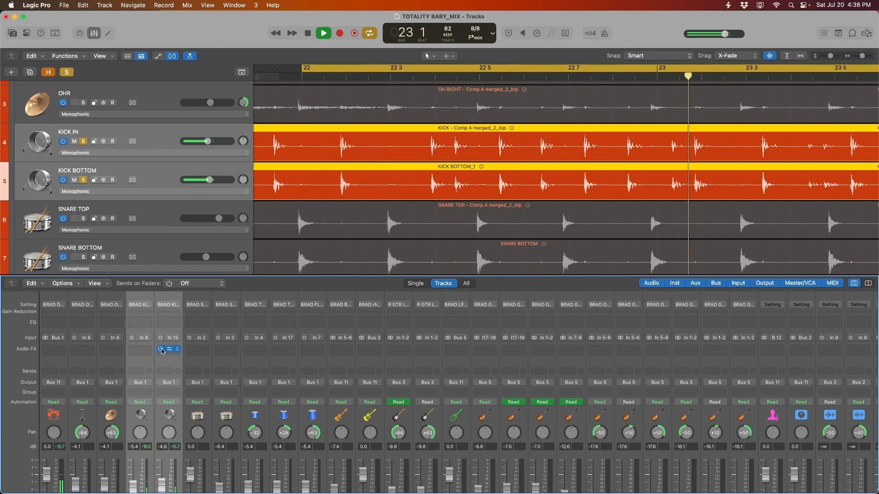
key(space)
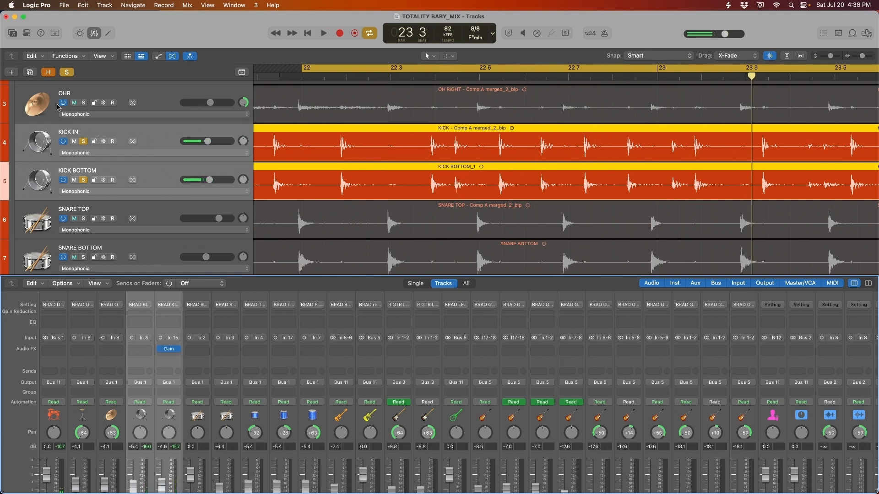
Clear all solos and audition the full drum kit while toggling the Gain plug-in on KICK BOTTOM
click(66, 73)
scroll(162, 171, up, 2)
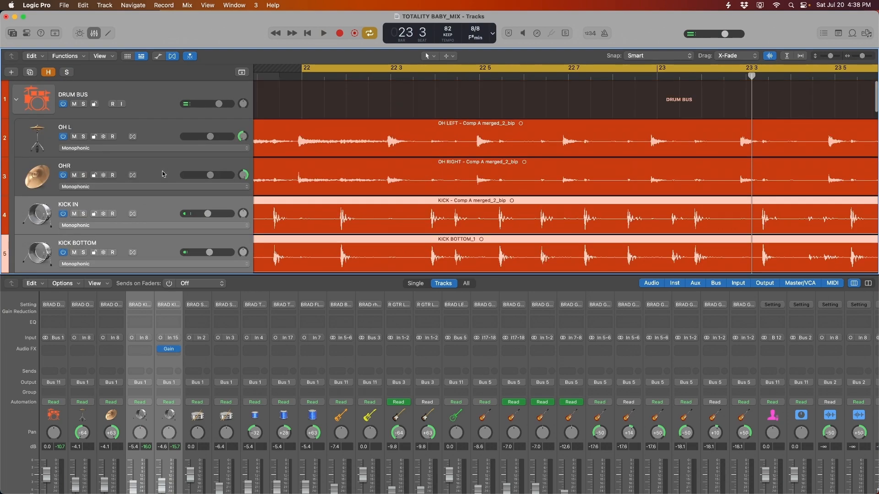
scroll(162, 171, down, 2)
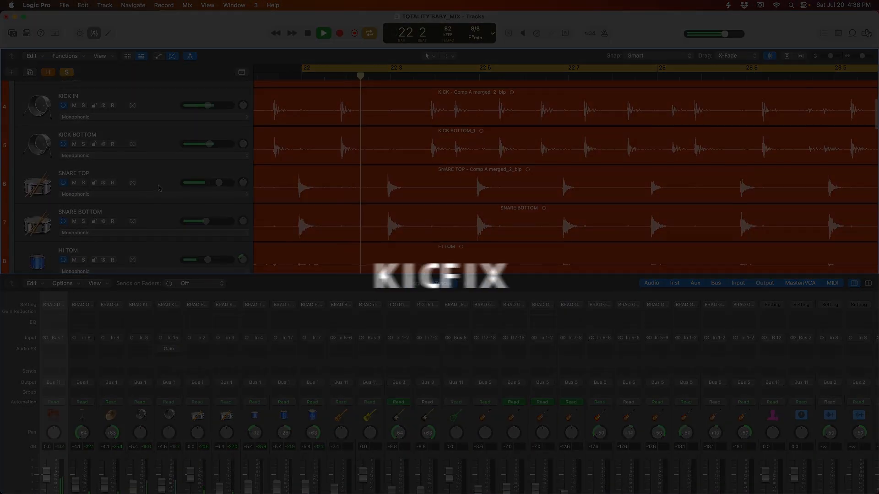
click(160, 349)
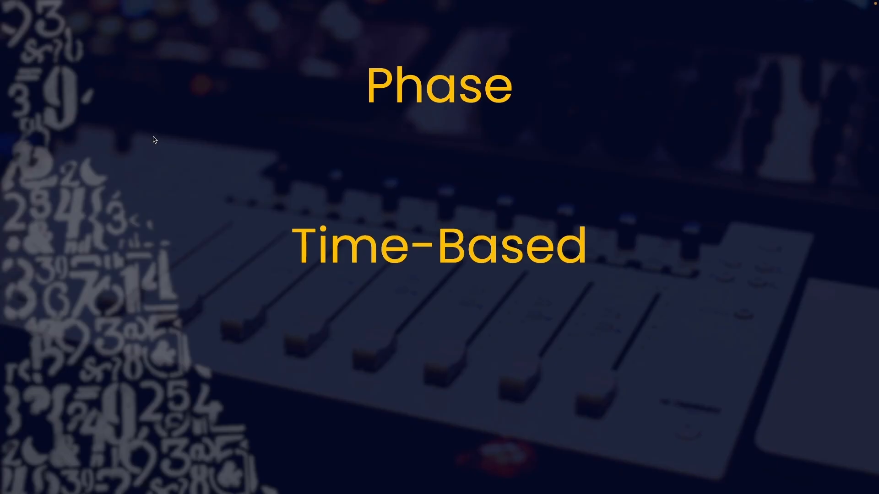
key(Right)
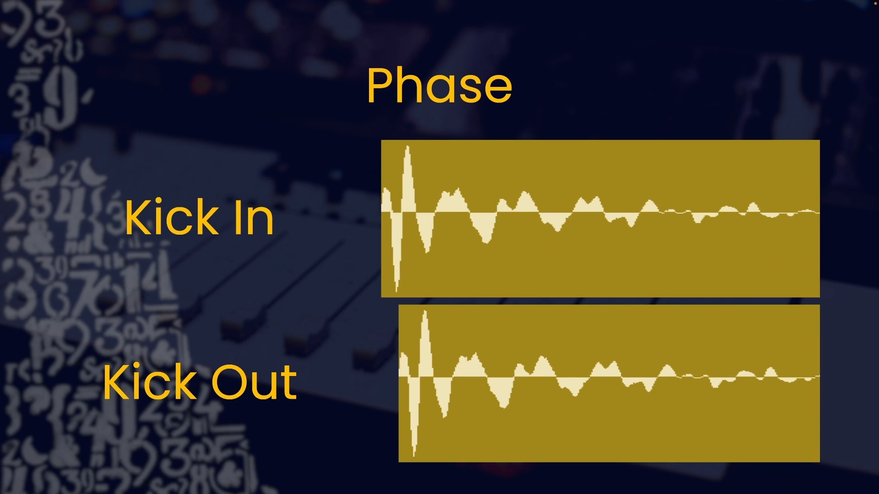
key(Right)
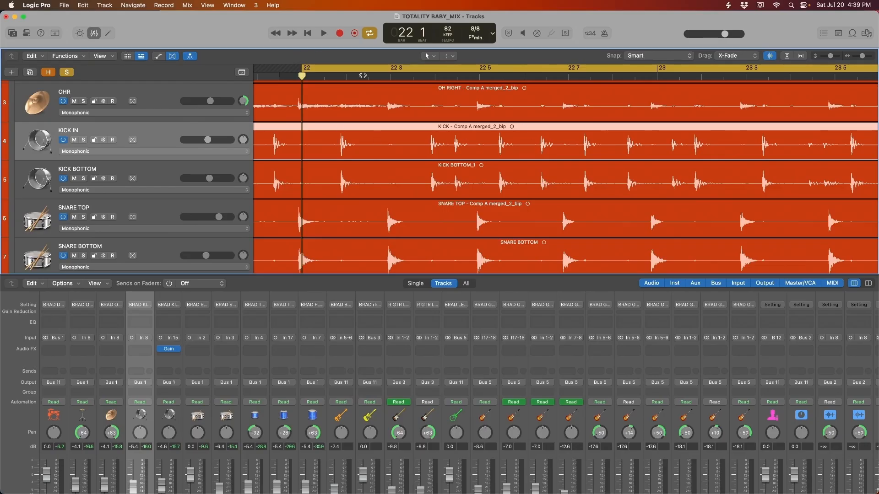
Examine the overhead and snare waveforms at the snare hit just before 22 3, aligning the playhead with the start of the hit
click(341, 76)
click(386, 74)
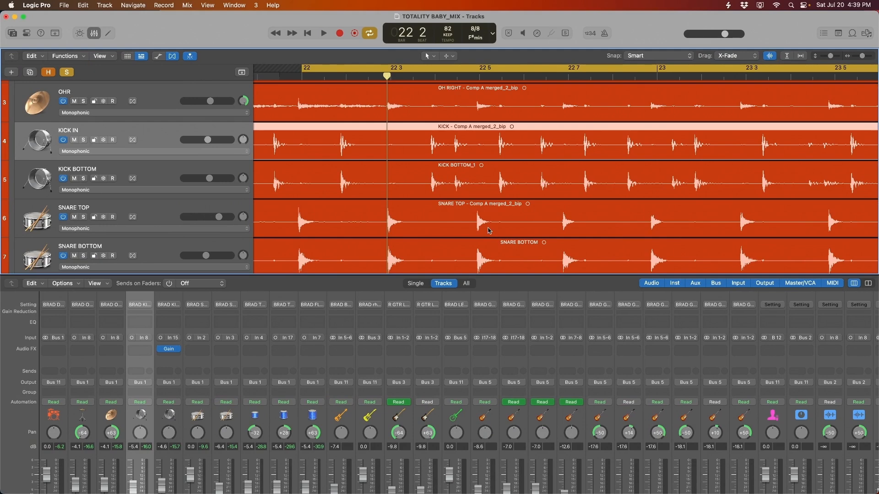
key(super+Right)
key(super+Right)
key(super+Right)
key(super+Right)
key(super+Right)
key(super+Right)
key(super+Right)
key(super+Right)
key(super+Right)
key(super+Right)
click(424, 75)
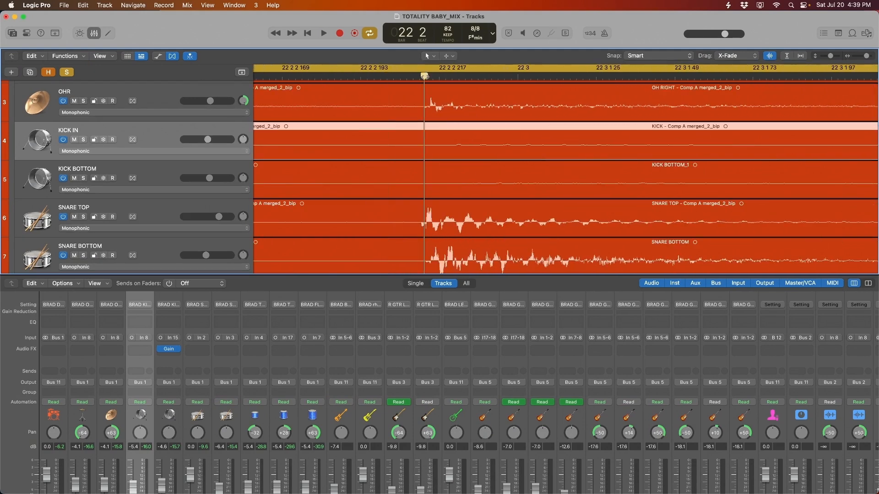
Examine the SNARE TOP and SNARE BOTTOM waveforms up close at the start of the hit just before 22 3
key(super+Right)
key(super+Right)
key(super+Right)
key(super+Right)
scroll(497, 240, down, 2)
click(498, 239)
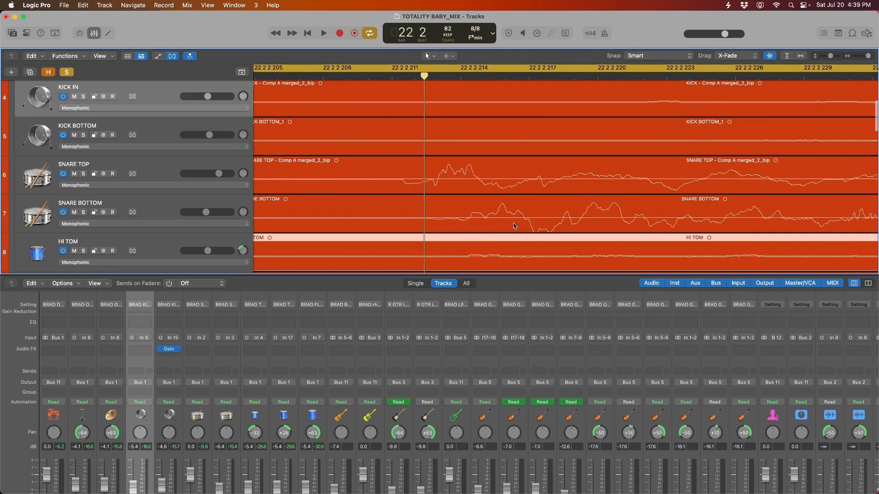
click(517, 212)
key(super+Left)
key(super+Left)
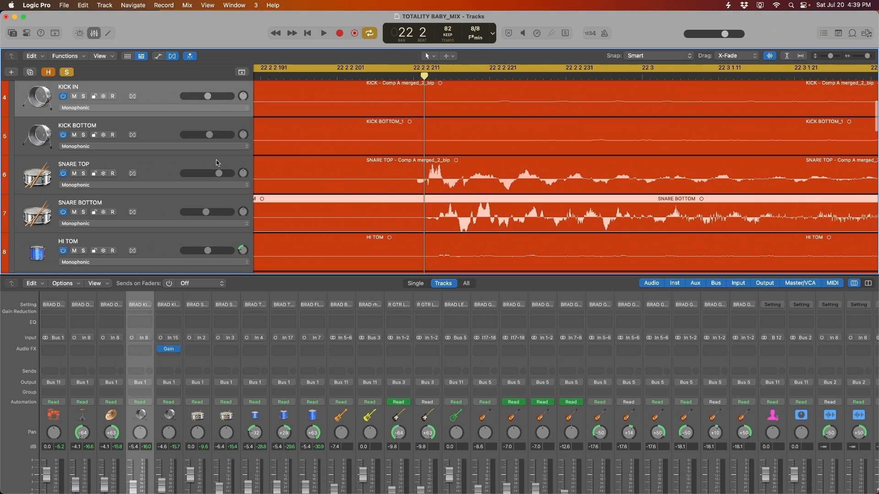
Move the SNARE BOTTOM region slightly earlier so its hit lines up with SNARE TOP, checking the alignment against the playhead
click(166, 164)
drag(424, 75, 455, 77)
click(257, 200)
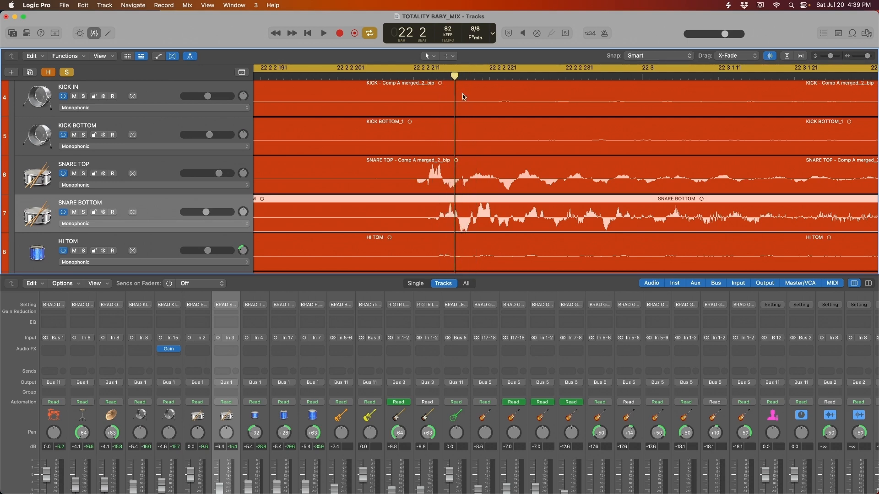
mouse_move(520, 225)
mouse_down()
mouse_move(451, 223)
mouse_move(509, 223)
mouse_up()
drag(455, 77, 442, 82)
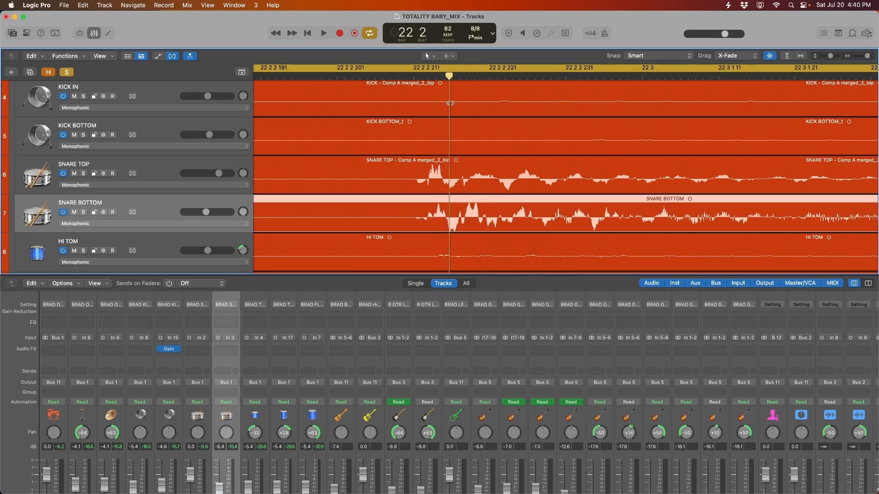
mouse_move(449, 103)
mouse_down()
mouse_move(428, 103)
mouse_move(460, 103)
mouse_move(427, 103)
mouse_move(459, 103)
mouse_up()
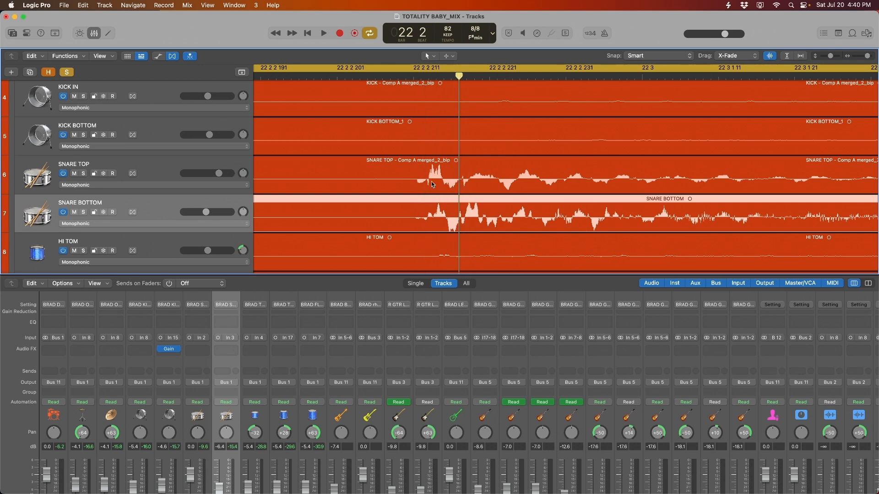
Solo the SNARE TOP and SNARE BOTTOM tracks together and play them back from the hit just before 22 3
key(super+Left)
key(super+Left)
key(super+Left)
key(super+Left)
key(super+Left)
key(super+Left)
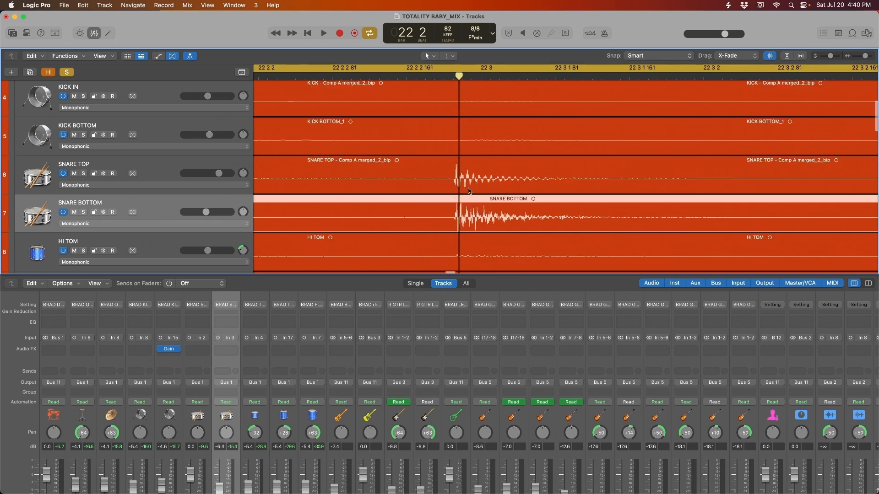
click(142, 171)
shift+click(166, 214)
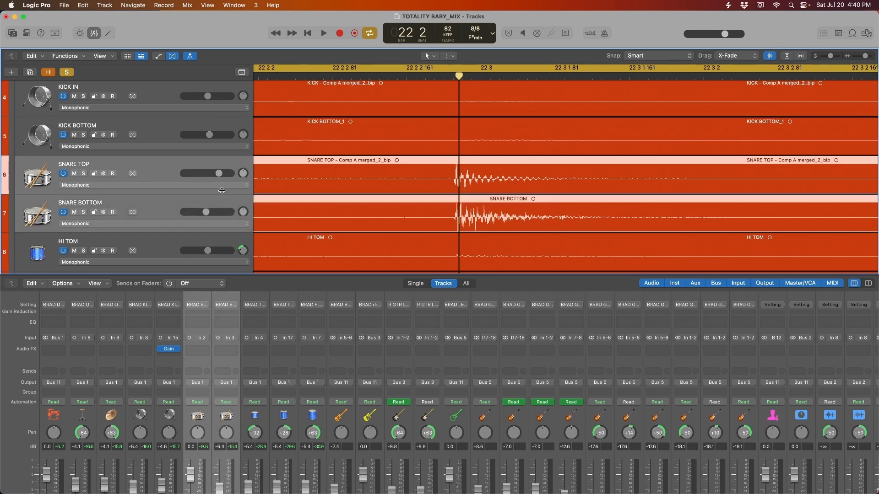
key(s)
key(space)
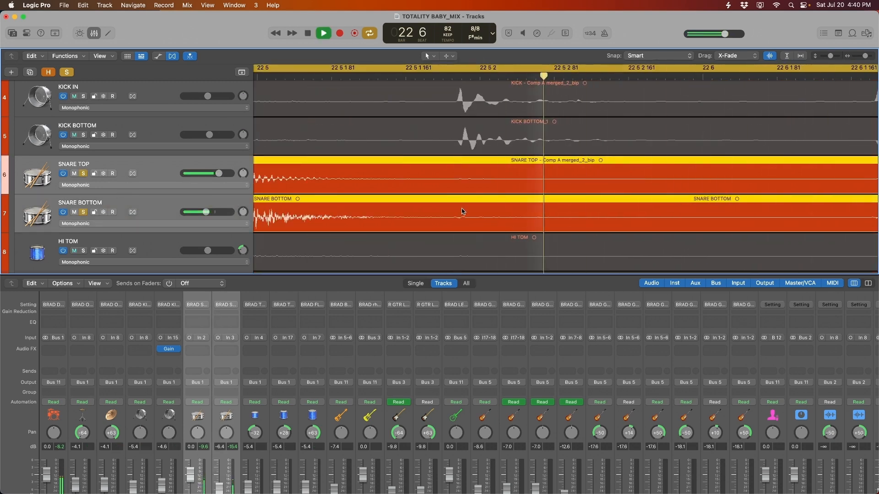
key(space)
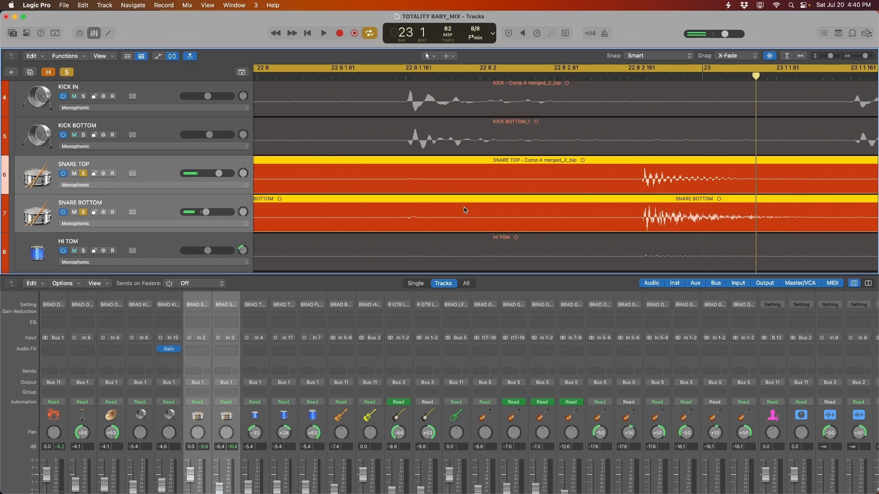
Select the SNARE BOTTOM region and replay the soloed snare pair to compare its timing against SNARE TOP
click(463, 207)
key(space)
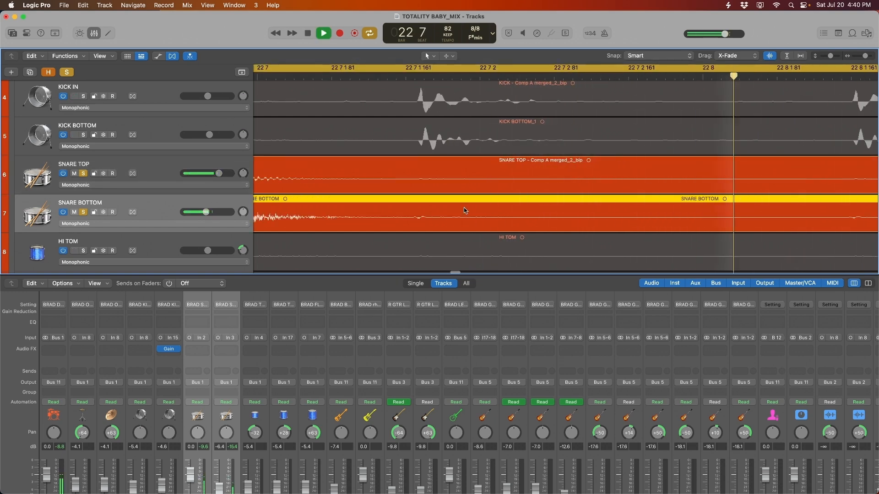
key(space)
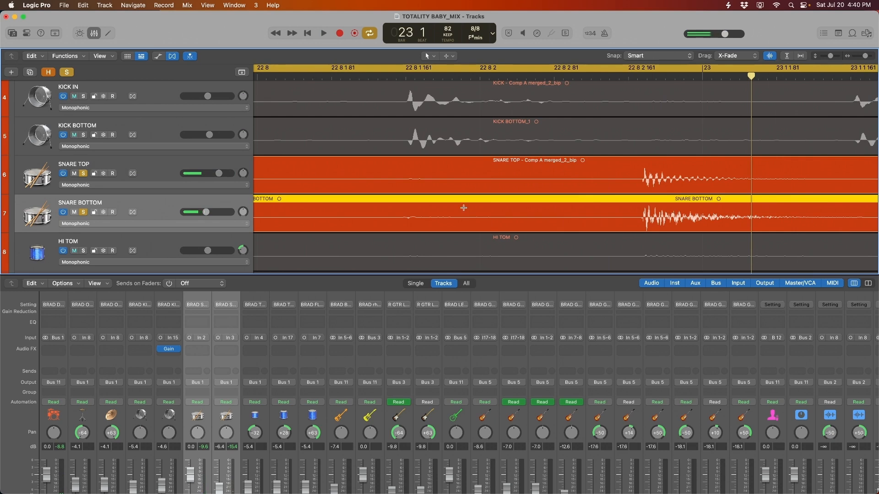
key(alt+Right)
key(space)
key(space)
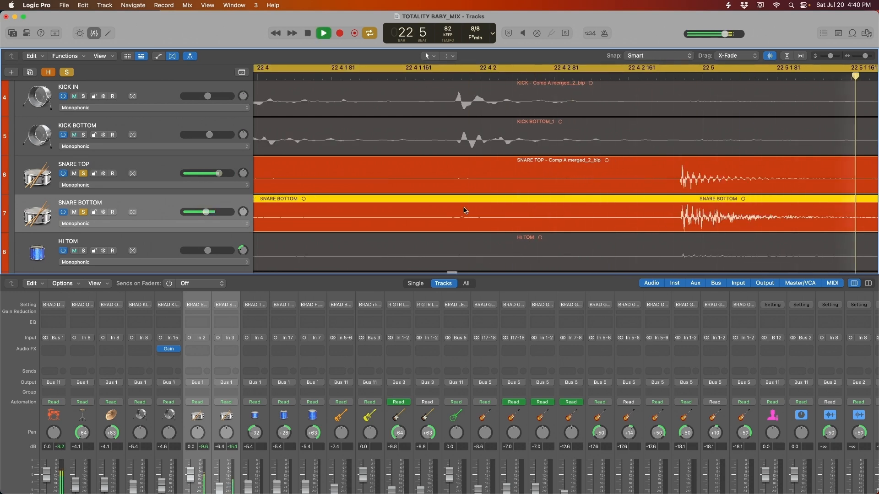
Stop playback and clear the solos on the SNARE TOP and SNARE BOTTOM tracks
click(83, 177)
key(space)
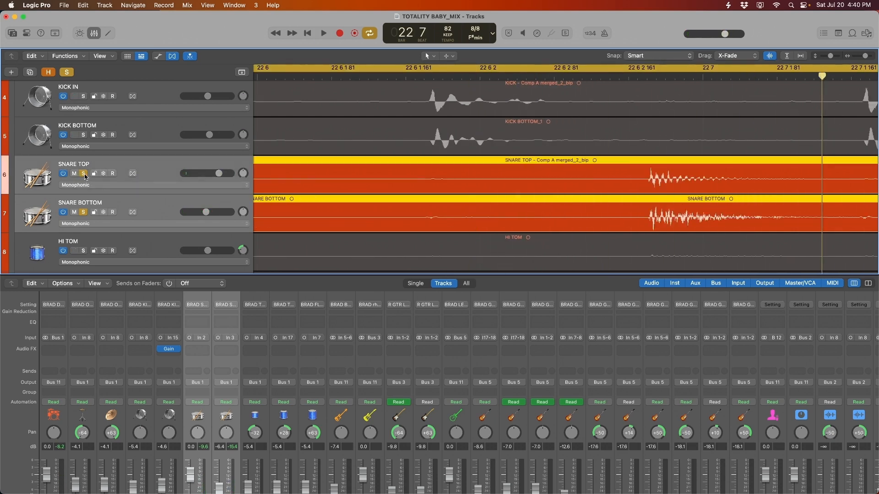
click(84, 175)
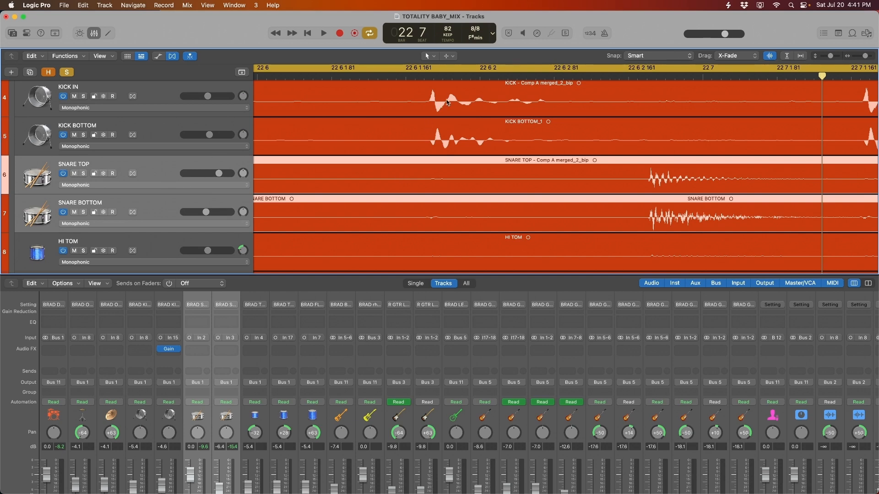
Return the playhead to the start of bar 22 with several bars of the drum tracks in view
key(super+Left)
key(super+Left)
key(super+Left)
key(super+Left)
key(super+Left)
click(234, 185)
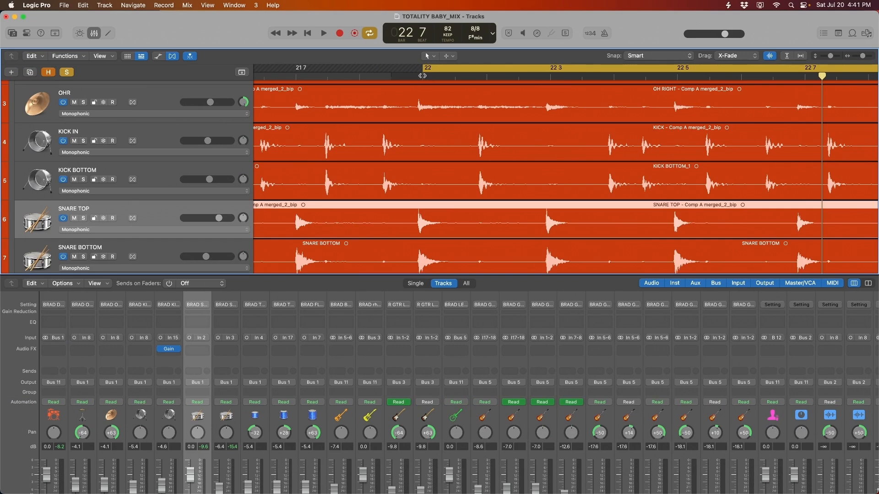
click(423, 75)
key(super+Left)
key(super+Left)
key(super+Left)
key(super+Left)
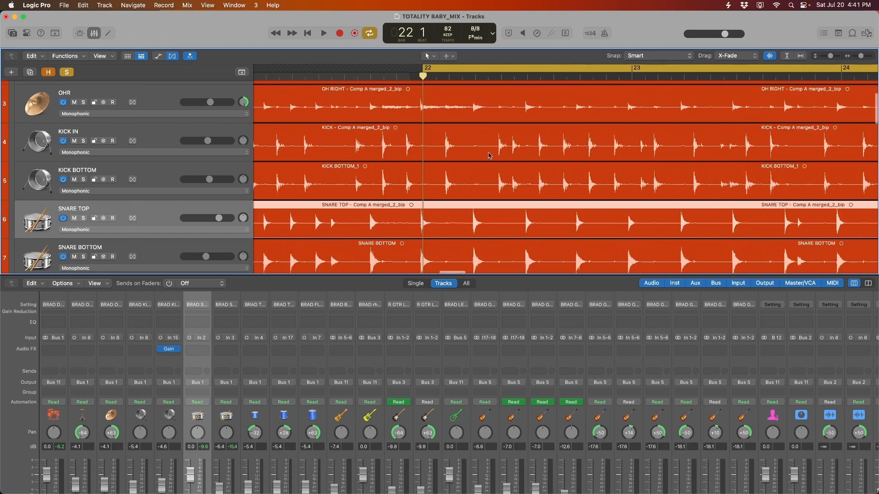
Review the close-mic pairs by selecting KICK IN with KICK BOTTOM, followed by SNARE TOP with SNARE BOTTOM
scroll(499, 177, down, 2)
click(471, 202)
scroll(468, 168, up, 5)
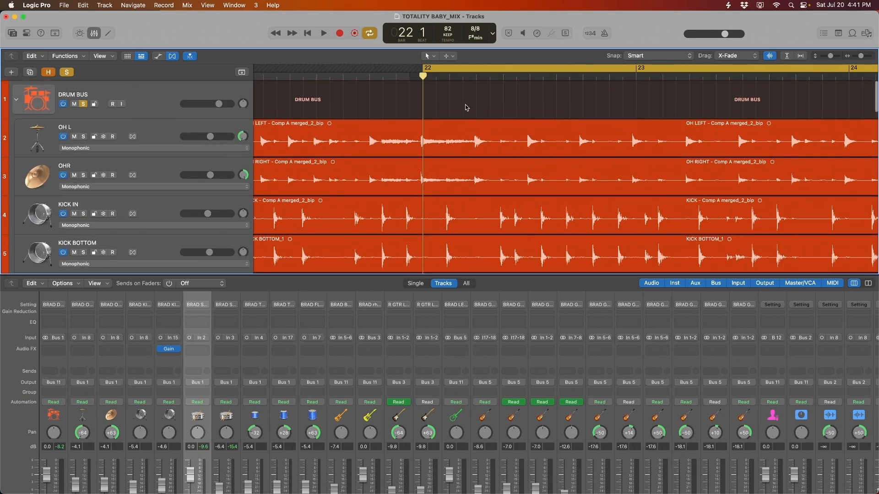
scroll(463, 165, down, 3)
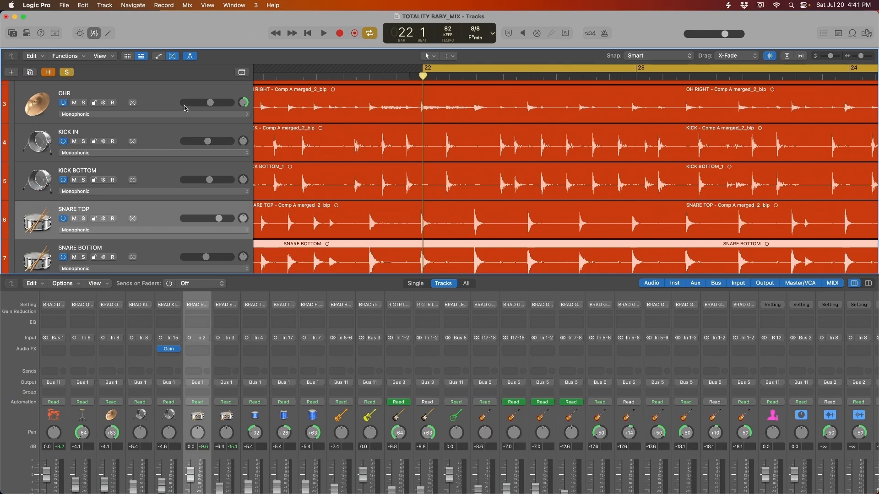
click(175, 133)
shift+click(166, 179)
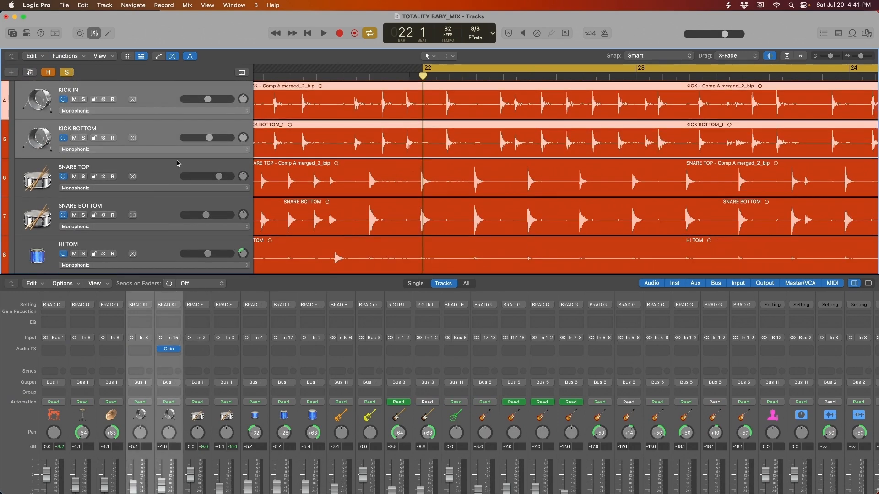
click(177, 163)
shift+click(161, 210)
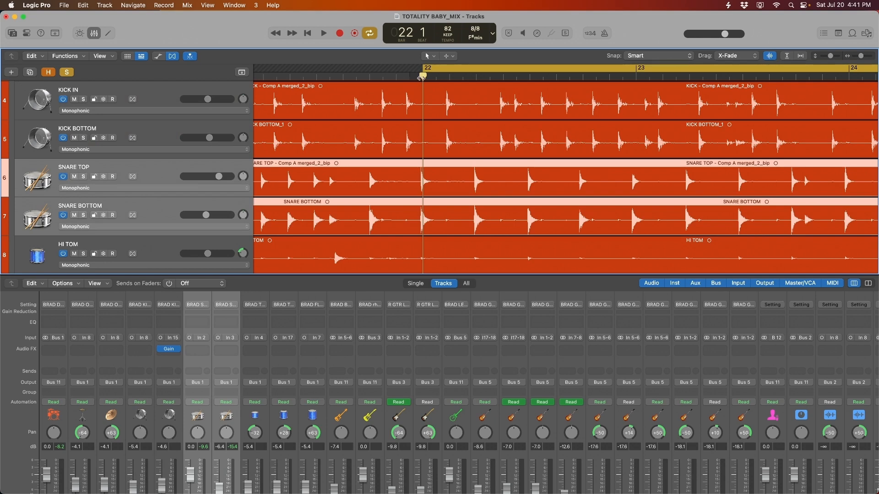
Move the playhead to 22 3 and solo the OH L and OHR tracks in place of the DRUM BUS
drag(421, 77, 477, 98)
scroll(476, 125, up, 5)
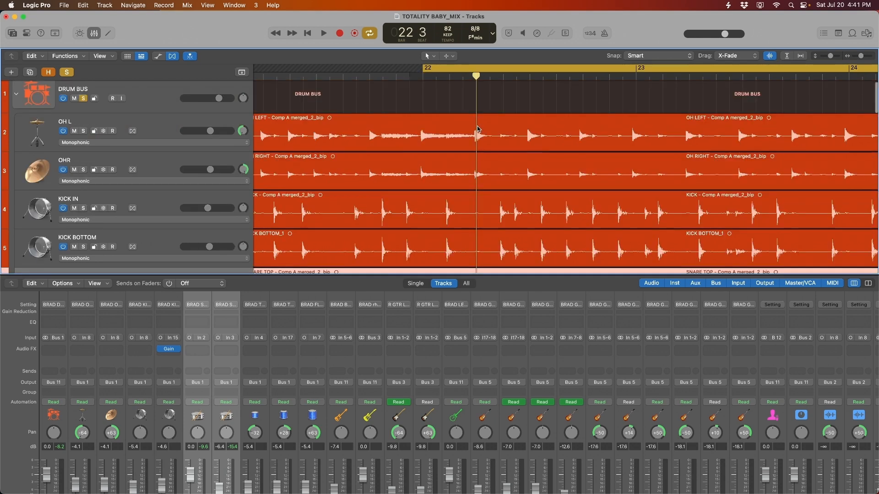
click(165, 128)
shift+click(161, 170)
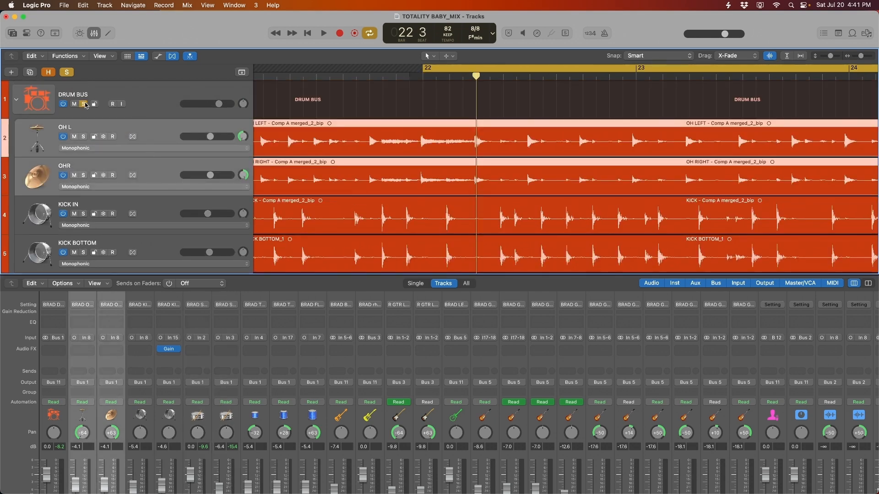
key(s)
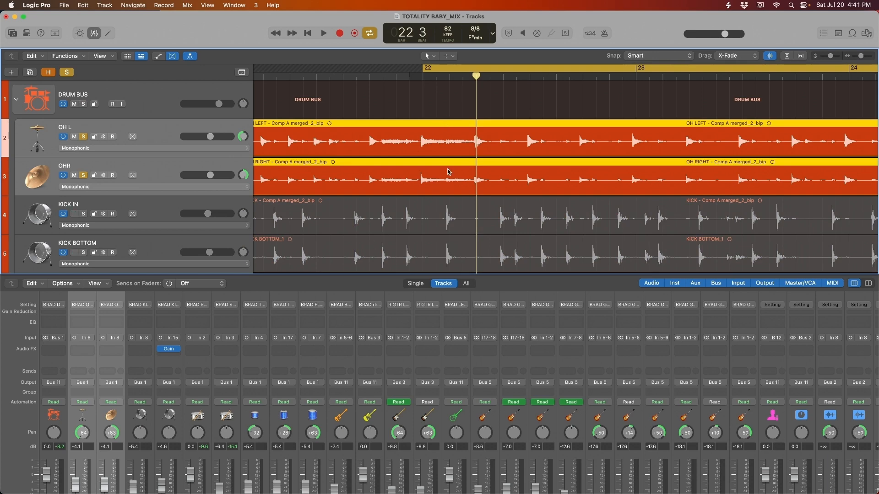
Play the soloed overhead tracks, stop playback, and return the playhead to 22 3
key(space)
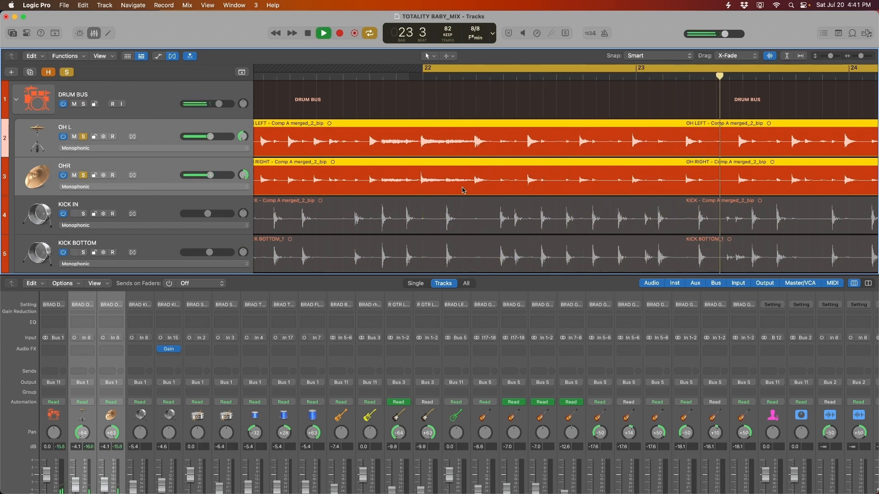
key(space)
click(476, 78)
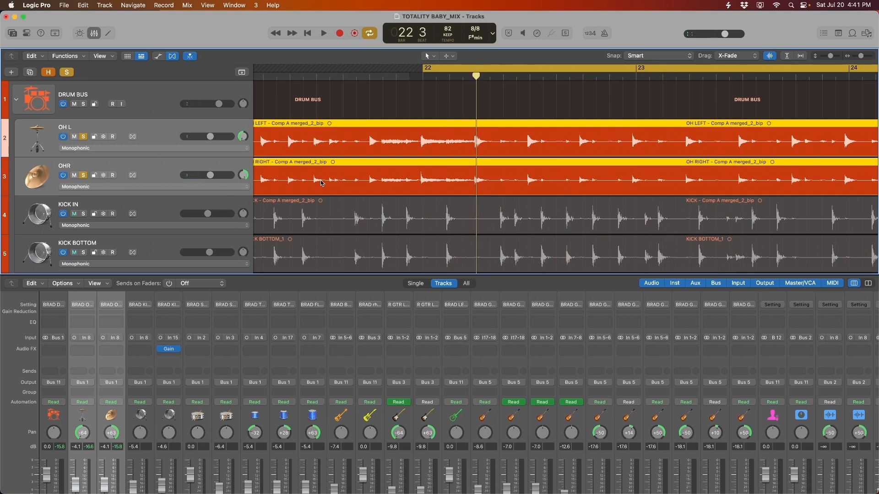
Move the OH RIGHT region slightly earlier so its snare hit just before 22 3 lines up with OH LEFT
scroll(396, 181, down, 4)
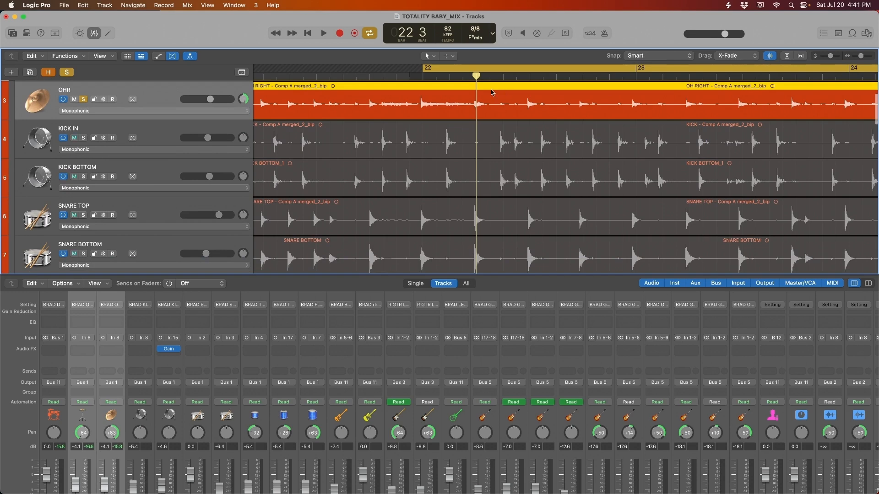
scroll(493, 112, up, 5)
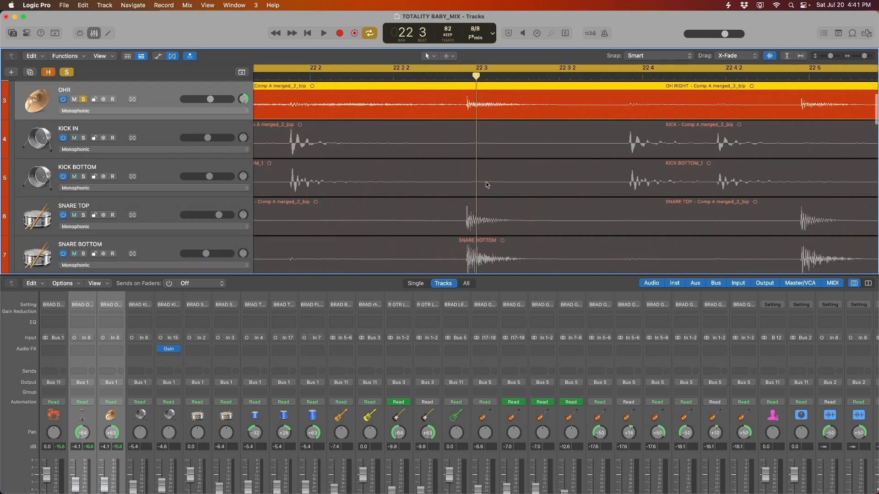
scroll(471, 127, up, 3)
scroll(501, 173, up, 6)
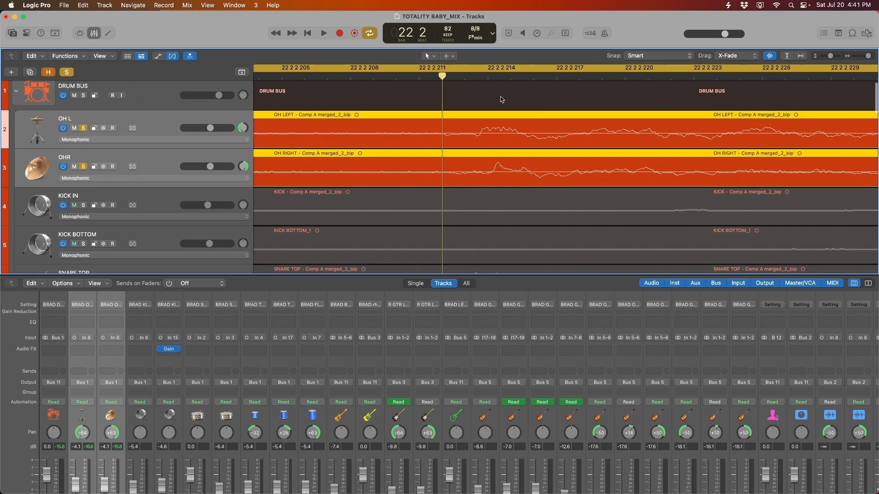
click(501, 99)
drag(507, 179, 515, 184)
scroll(491, 174, down, 2)
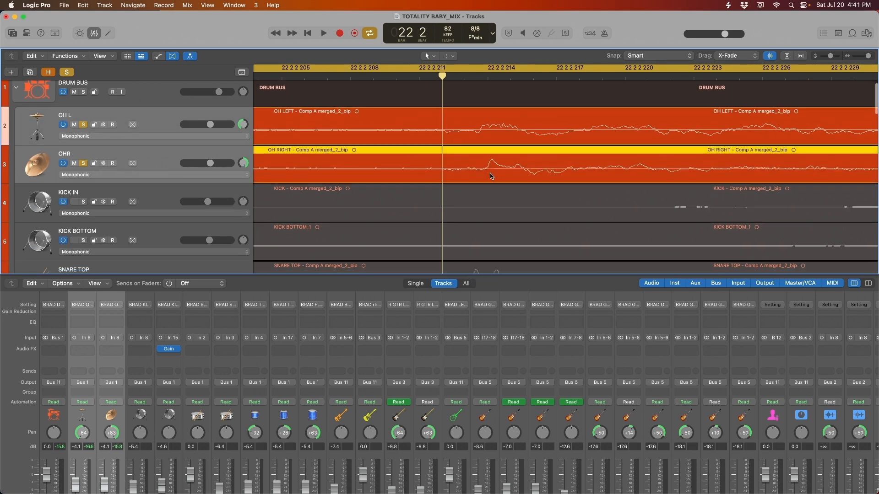
Compare the start of the snare hit in the overheads with SNARE TOP, using the playhead as the reference
scroll(492, 173, down, 3)
scroll(500, 191, down, 1)
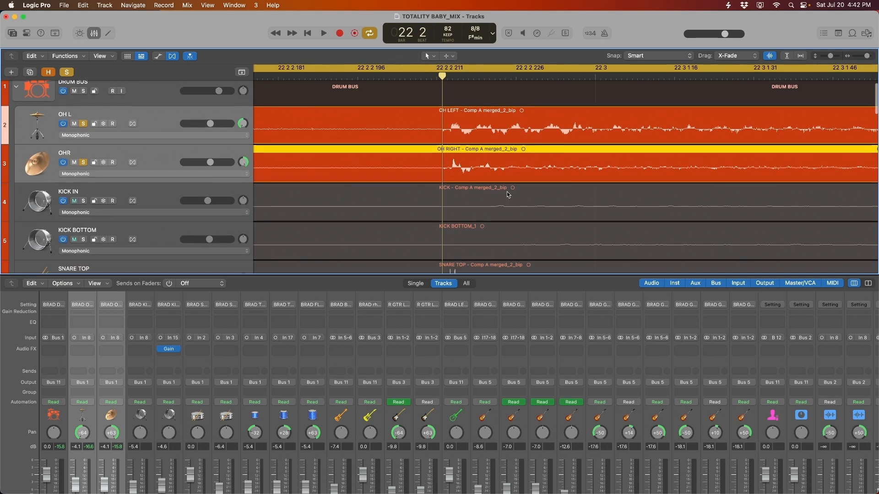
scroll(500, 190, down, 1)
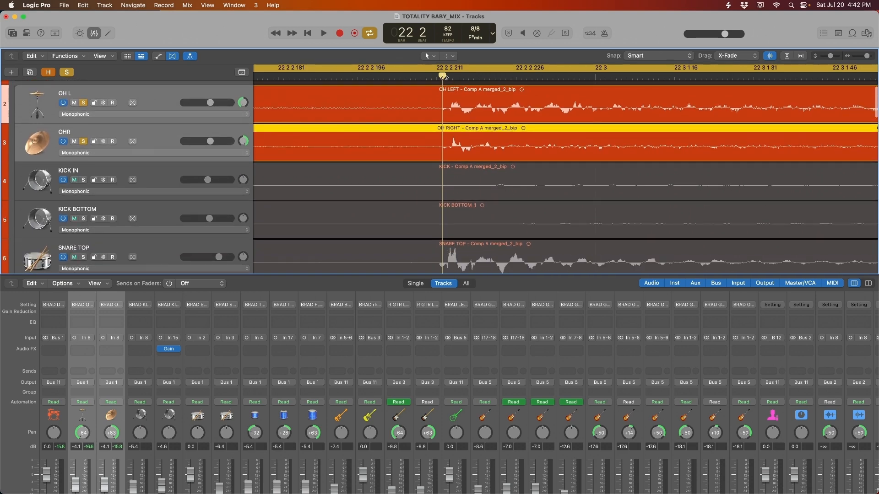
drag(445, 77, 445, 77)
scroll(480, 215, down, 4)
Select the SNARE TOP and SNARE BOTTOM regions and mark the overheads' first snare peak before 22 3 with the playhead
click(481, 190)
scroll(481, 192, up, 2)
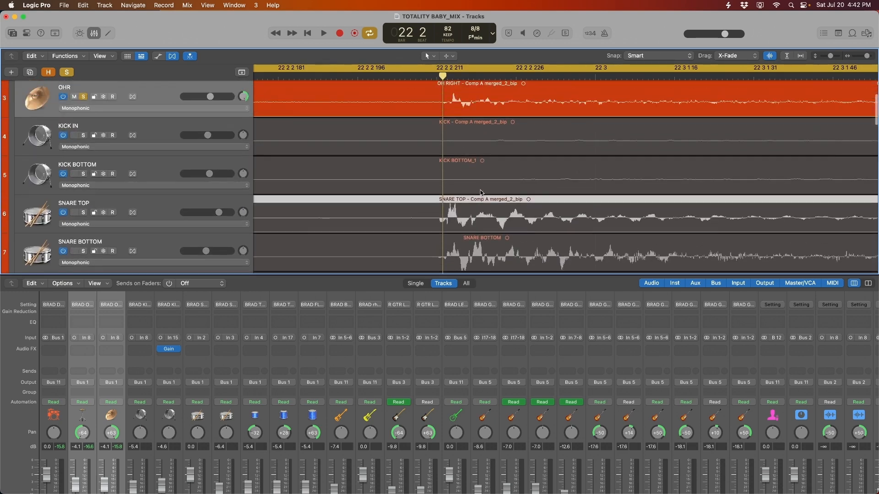
scroll(481, 192, up, 1)
scroll(434, 101, up, 1)
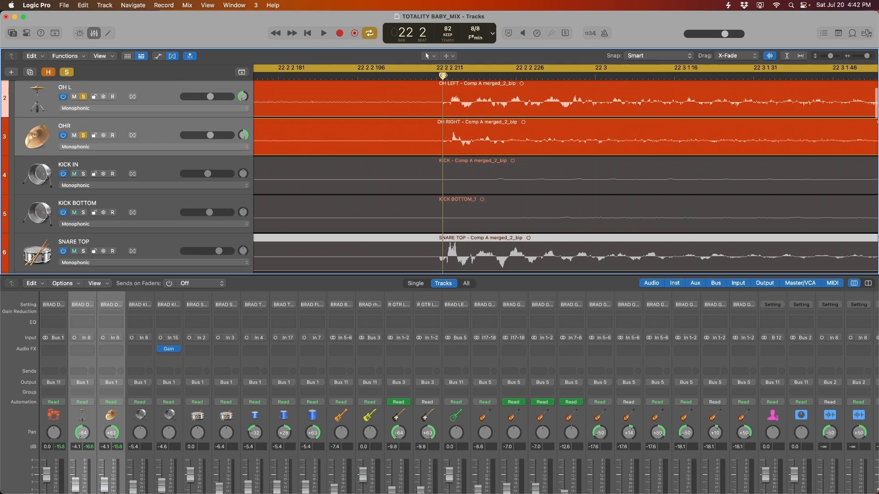
drag(447, 77, 452, 77)
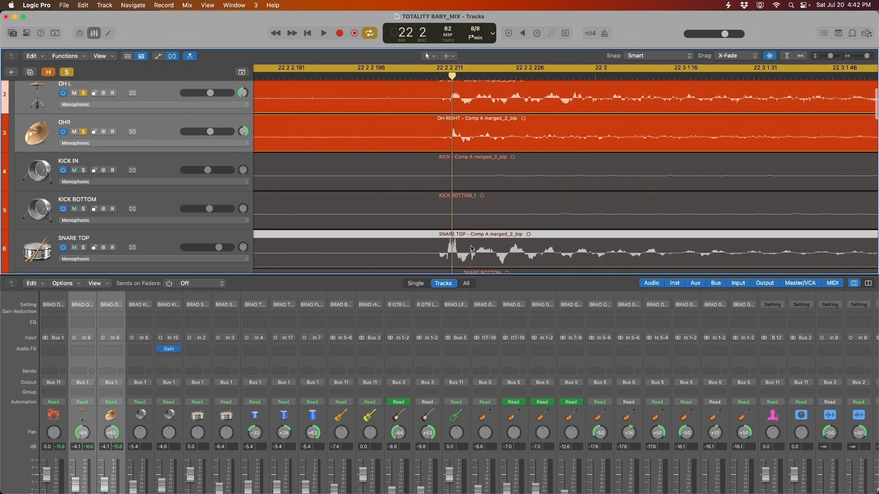
scroll(476, 260, down, 2)
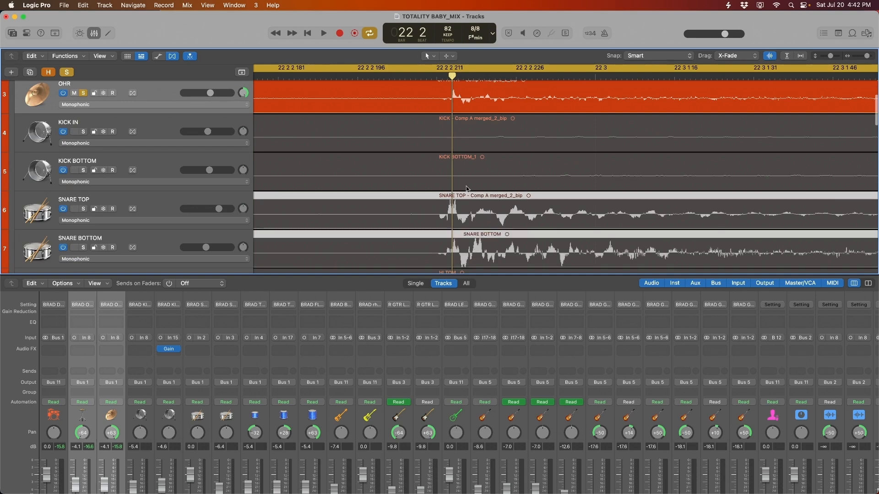
scroll(505, 117, up, 2)
scroll(468, 161, down, 1)
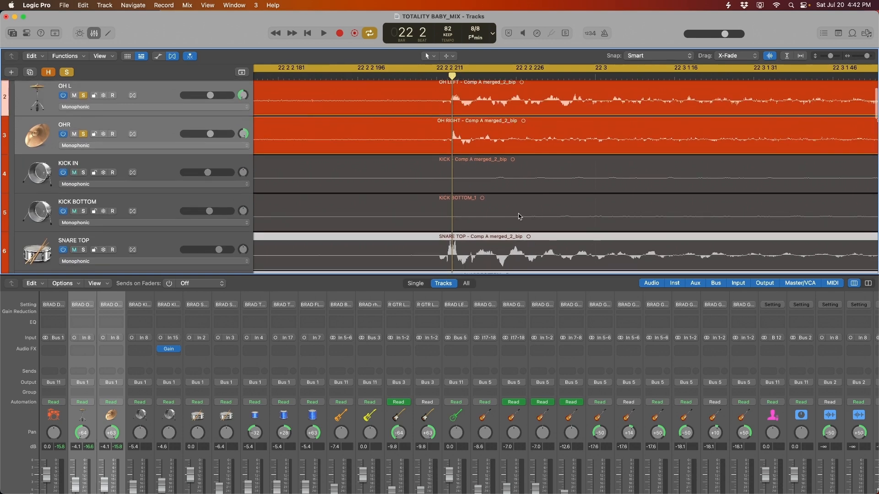
Move the two selected snare regions slightly later so their hit lines up with the overheads at the playhead
key(super+Right)
key(super+Right)
key(super+Right)
key(super+Right)
key(super+Left)
key(super+Left)
key(super+Left)
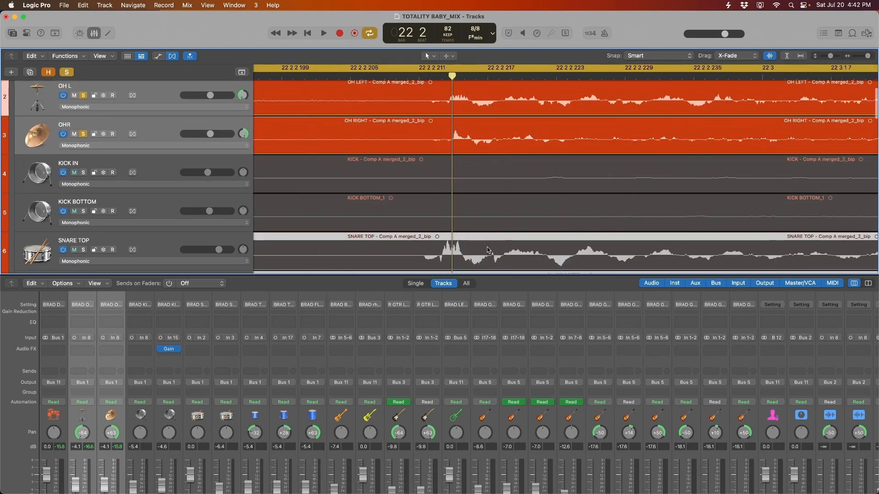
drag(487, 248, 496, 255)
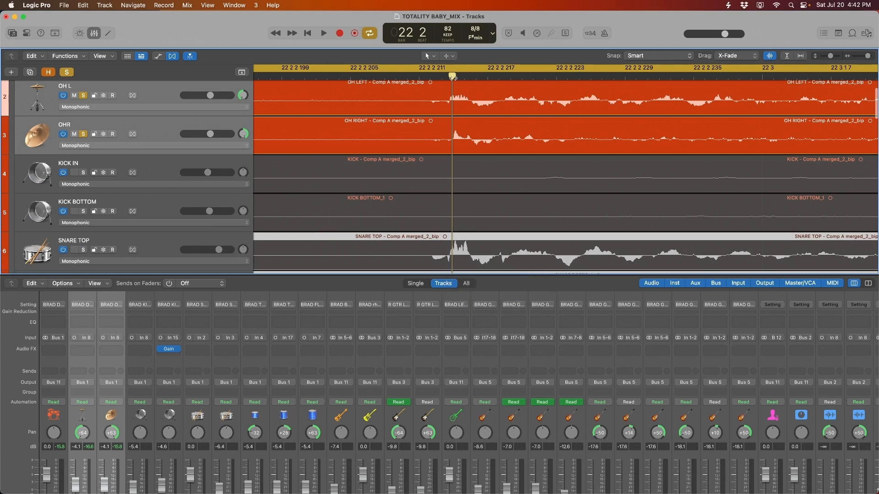
Check a later part of the snare hit against the overheads and nudge both snare regions slightly earlier to match
drag(452, 76, 468, 77)
scroll(486, 186, down, 4)
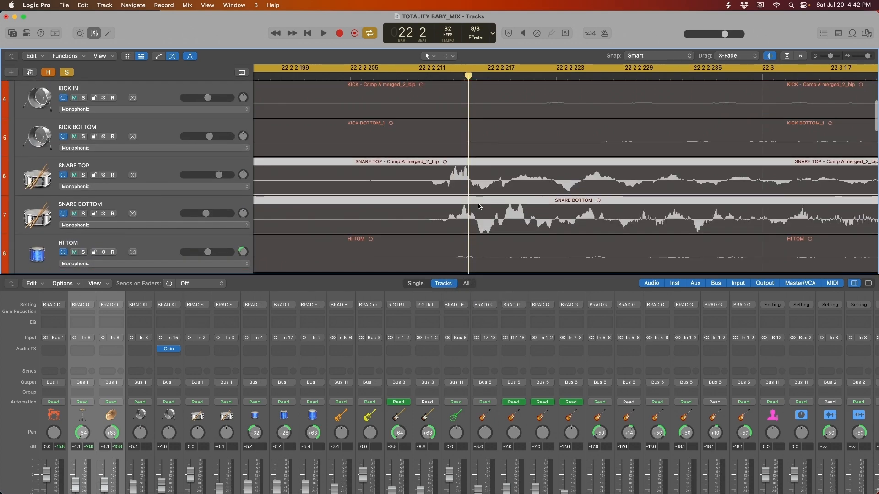
scroll(480, 202, up, 4)
scroll(478, 210, down, 2)
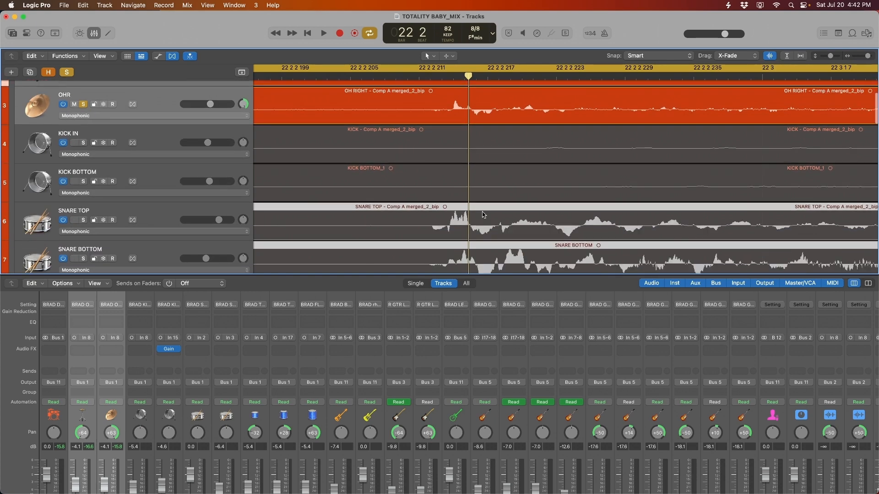
drag(488, 224, 485, 224)
scroll(475, 142, up, 2)
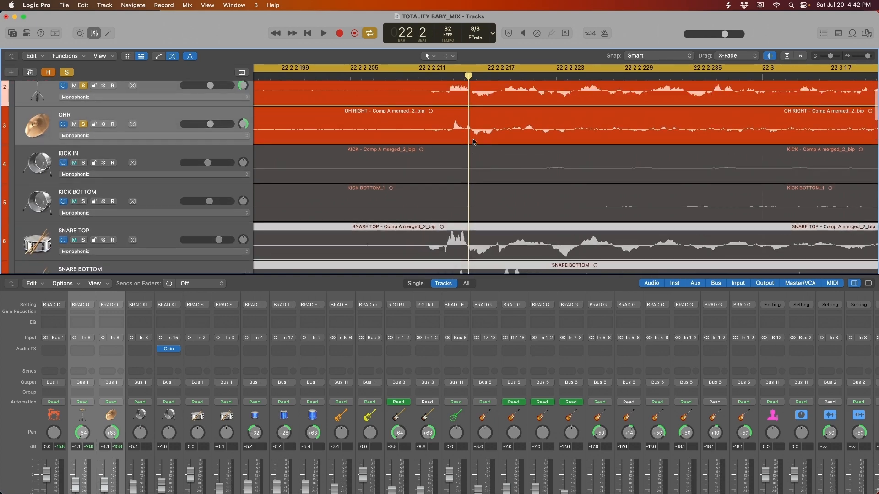
scroll(474, 141, down, 1)
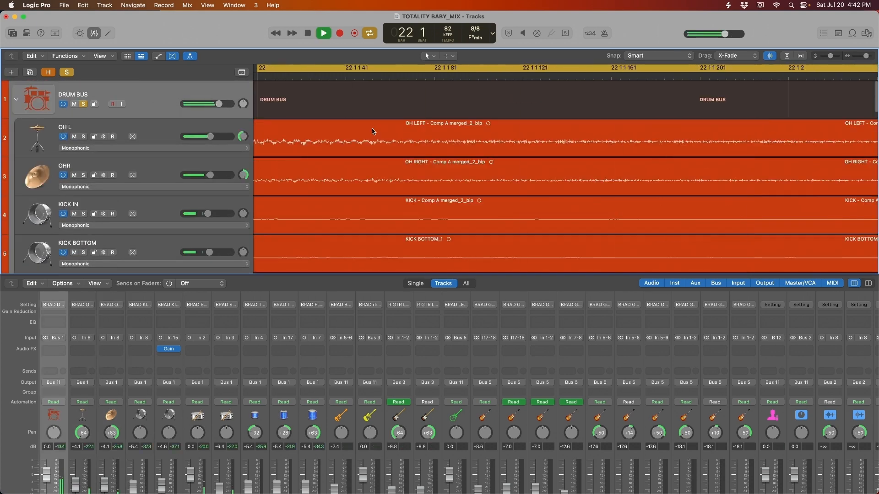
Listen to the soloed DRUM BUS from bar 22 while viewing its close-mic tracks, and stop playback
scroll(398, 128, down, 7)
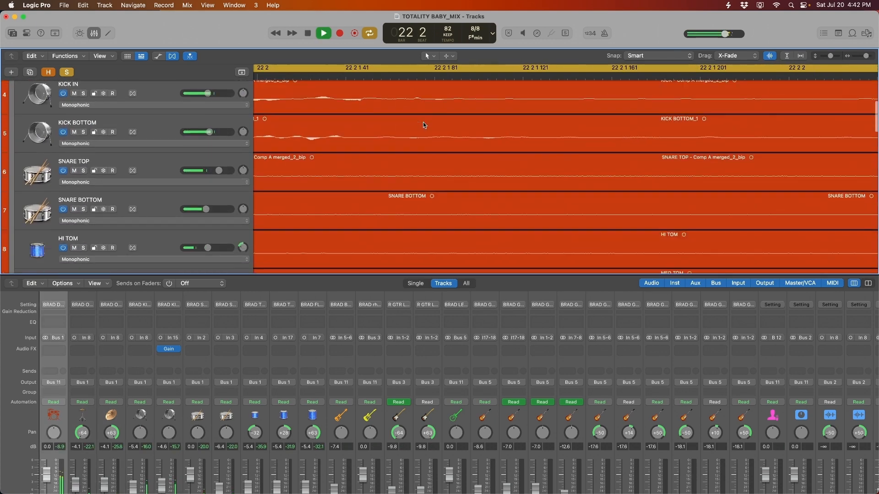
key(super+Left)
key(super+Left)
key(super+Left)
key(space)
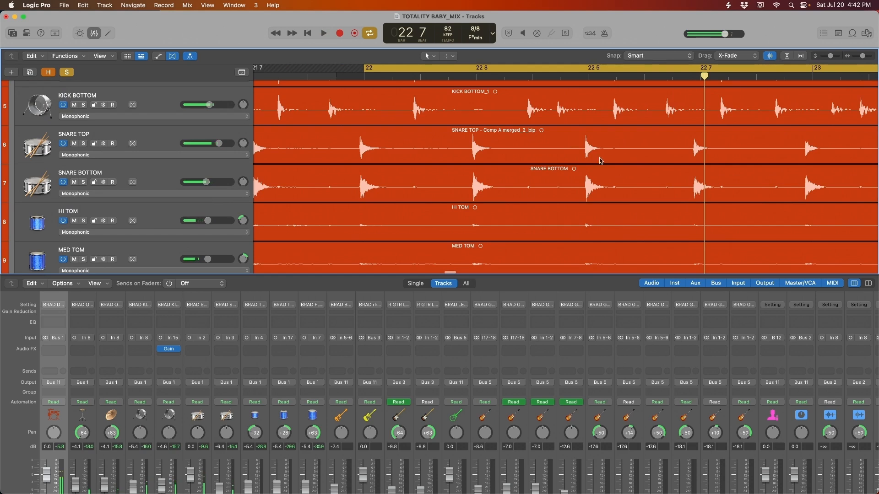
Select the KICK IN region and place the playhead at the kick hit just before 22 4
scroll(530, 189, up, 2)
click(412, 77)
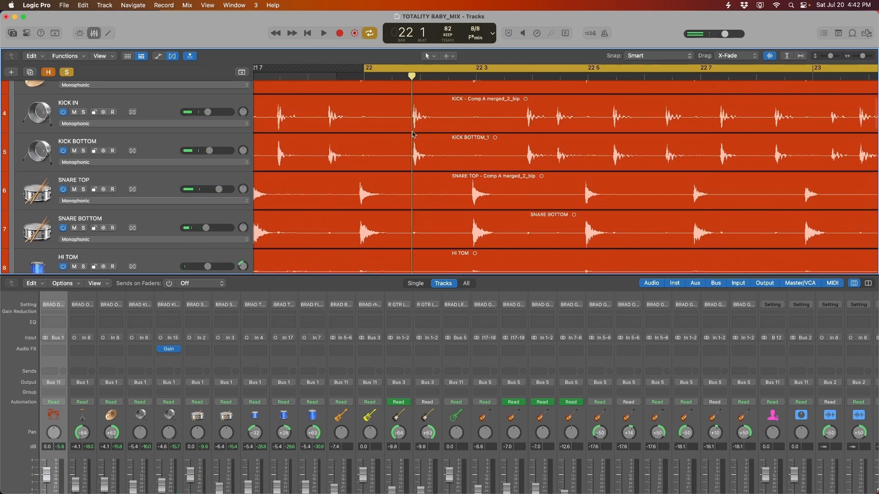
scroll(545, 151, up, 2)
click(548, 149)
click(526, 76)
Move the KICK IN and KICK BOTTOM regions together slightly later so their hit lines up with the overheads
key(super+Right)
key(super+Right)
key(super+Right)
key(super+Right)
key(super+Right)
key(super+Right)
key(super+Right)
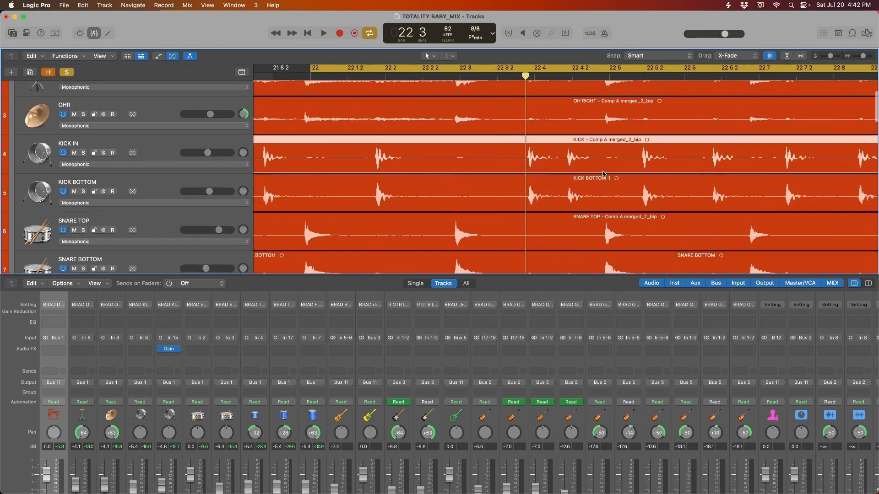
scroll(540, 133, up, 2)
scroll(540, 133, right, 2)
scroll(540, 133, up, 1)
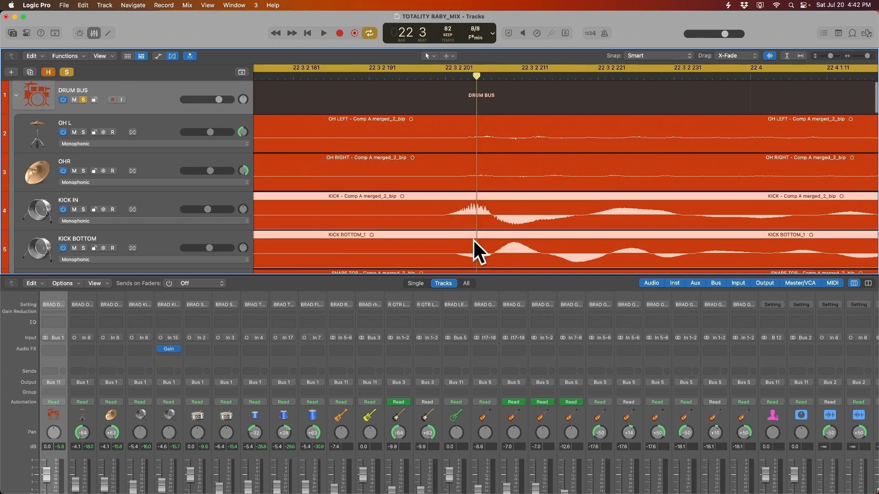
drag(500, 223, 507, 219)
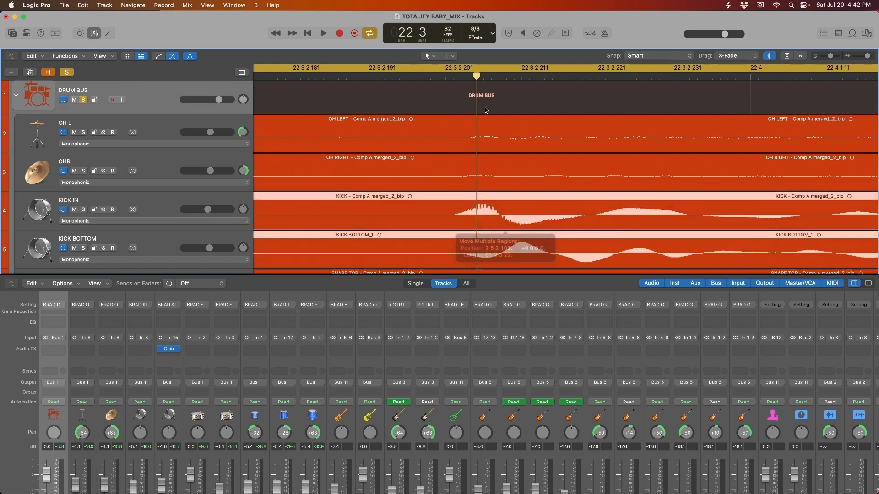
Check the moved kick waveforms against the overheads just before 22 4, using the playhead as the reference
drag(476, 77, 497, 76)
key(super+Left)
key(super+Left)
key(super+Left)
key(super+Left)
key(super+Left)
key(super+Left)
Check the kick hit just before 22 4 2 against the overheads with the playhead
scroll(536, 146, right, 5)
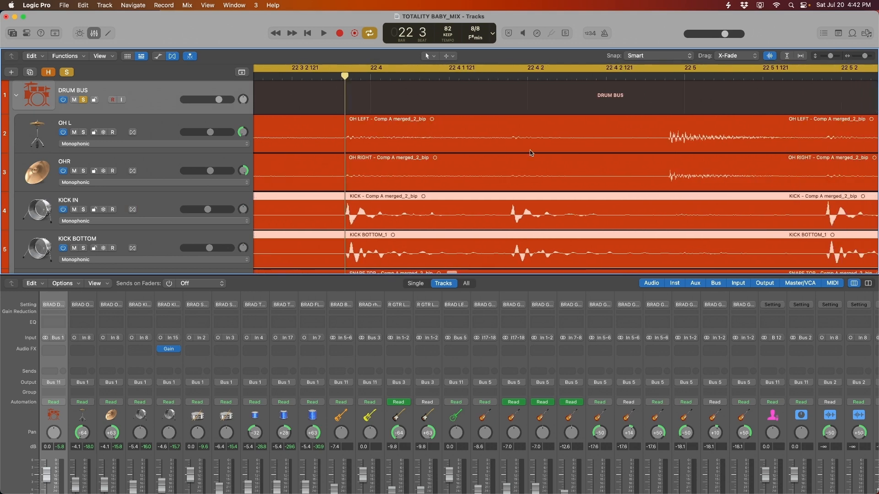
scroll(529, 152, up, 1)
click(505, 77)
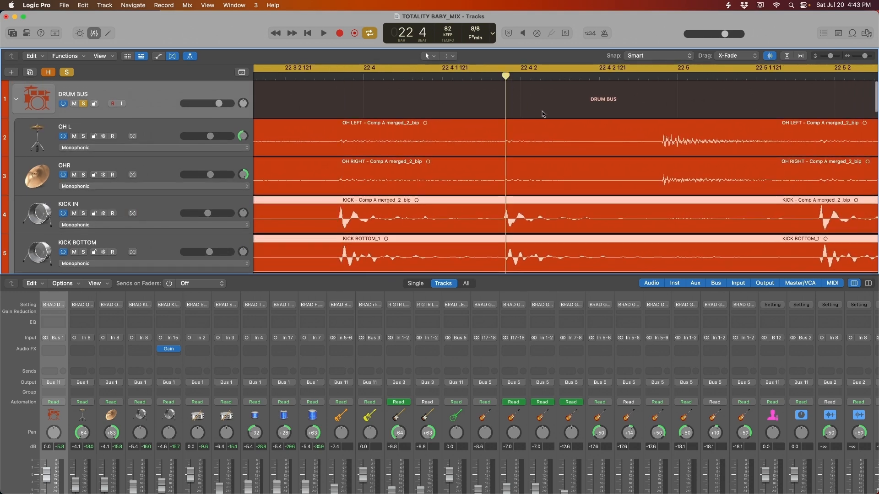
key(super+Right)
key(super+Right)
key(super+Right)
key(super+Right)
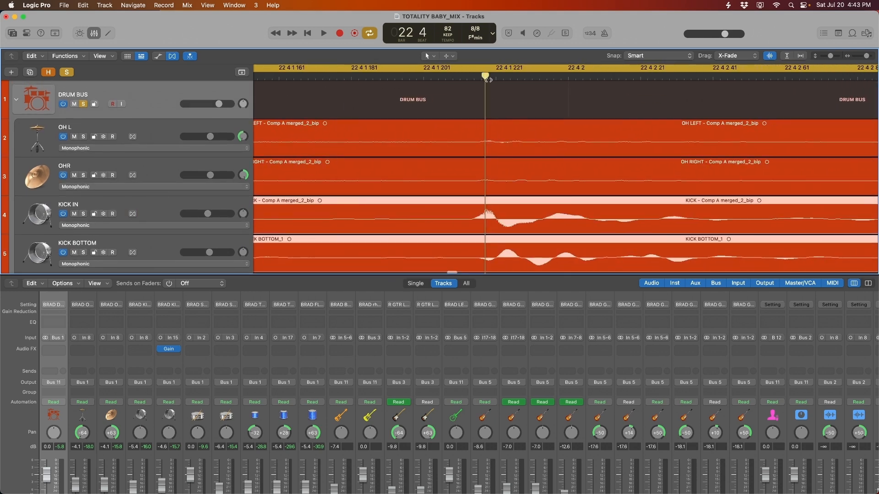
drag(499, 79, 567, 79)
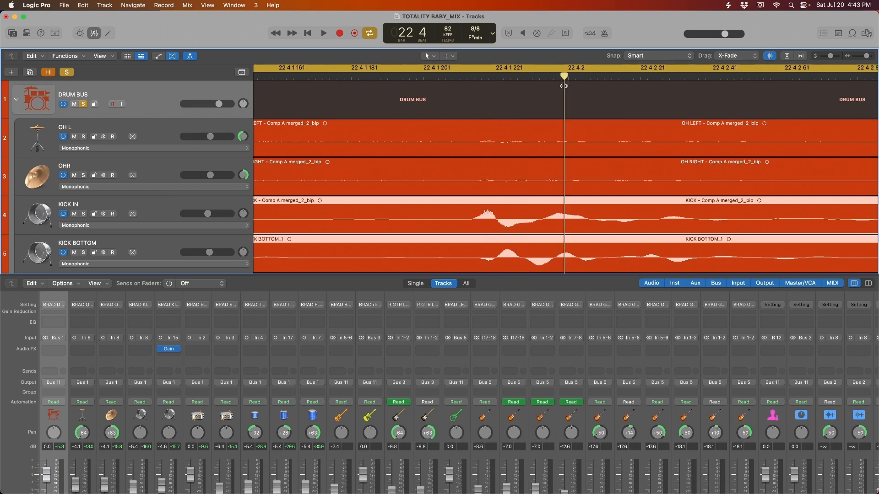
Look through the HI TOM, MED TOM and FL TOM tracks for a tom fill and place the playhead at the one in bar 25
key(super+Left)
key(super+Left)
key(super+Left)
key(super+Left)
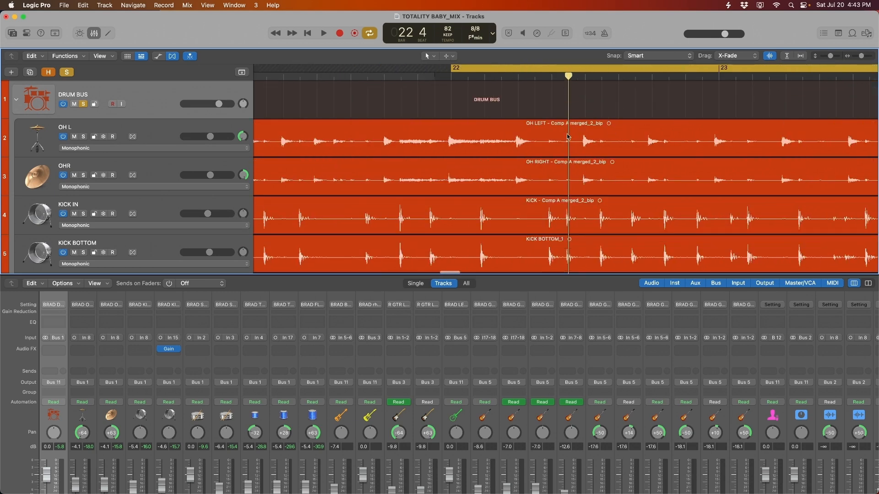
scroll(586, 128, down, 10)
scroll(556, 146, up, 4)
scroll(555, 145, down, 1)
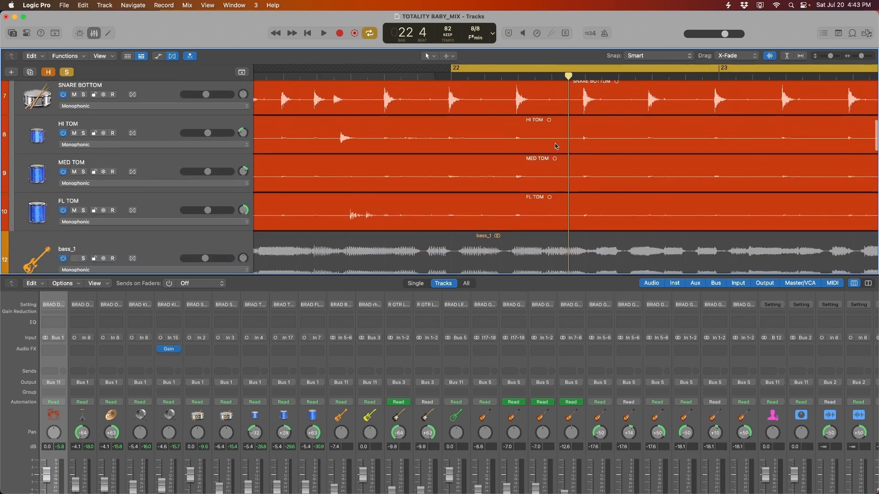
key(super+Left)
key(super+Left)
key(super+Left)
key(super+Left)
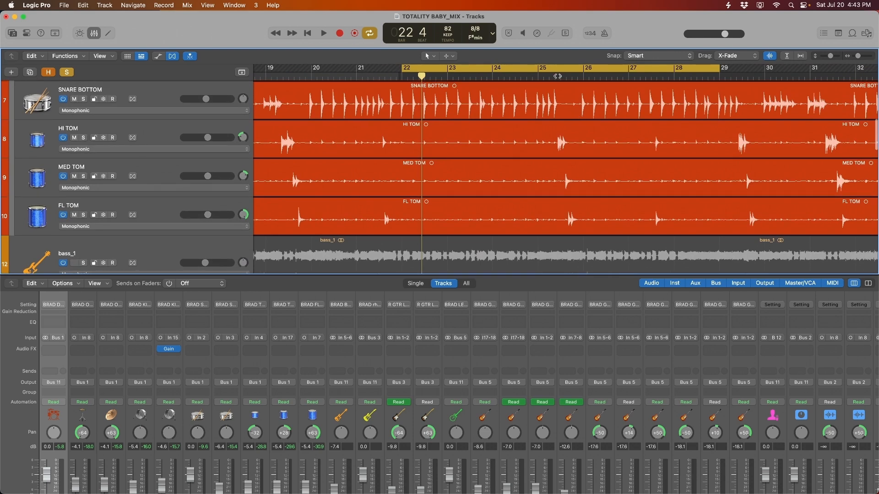
click(556, 75)
Set the cycle range around the tom fill in the second half of bar 25, play it and stop
key(super+Right)
key(super+Right)
key(super+Right)
key(super+Right)
scroll(581, 130, right, 1)
click(536, 69)
drag(537, 70, 735, 71)
scroll(569, 98, up, 1)
key(space)
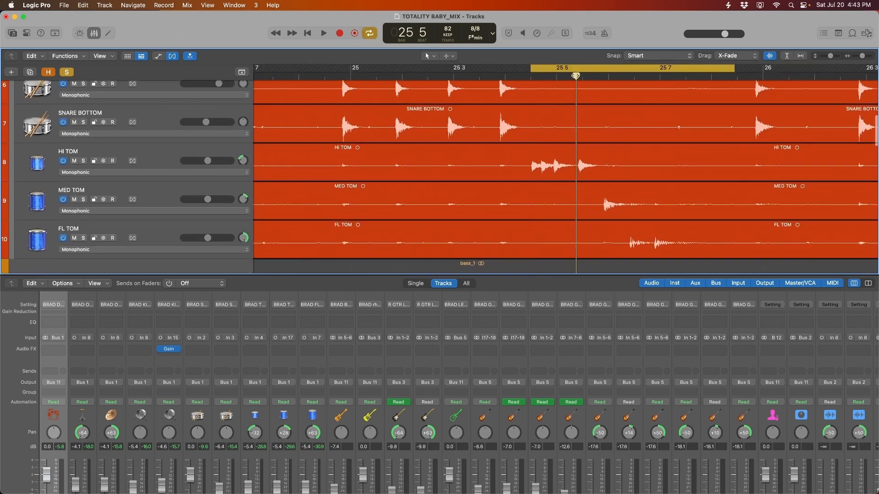
key(space)
scroll(584, 131, right, 1)
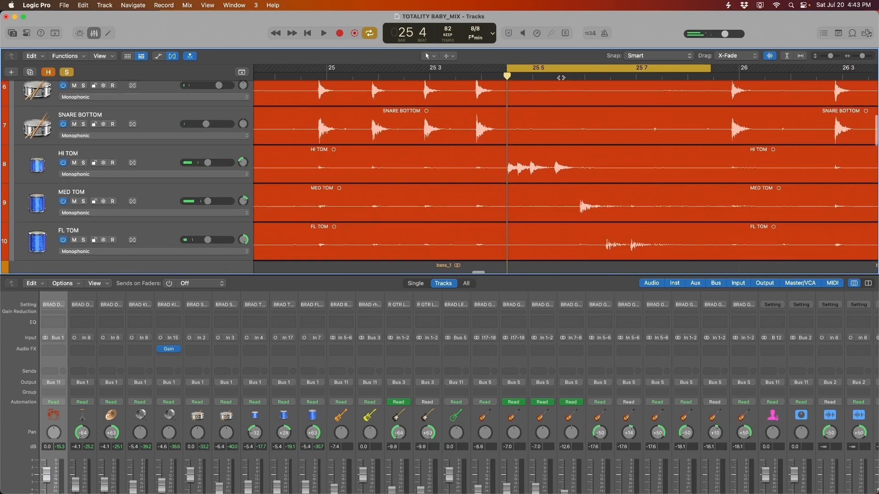
Place the playhead on the HI TOM hit just before 25 5 2 and examine its first waveform cycles up close
click(555, 75)
key(super+Right)
key(super+Right)
key(super+Right)
key(super+Right)
scroll(579, 168, up, 1)
scroll(579, 176, up, 1)
scroll(579, 184, right, 2)
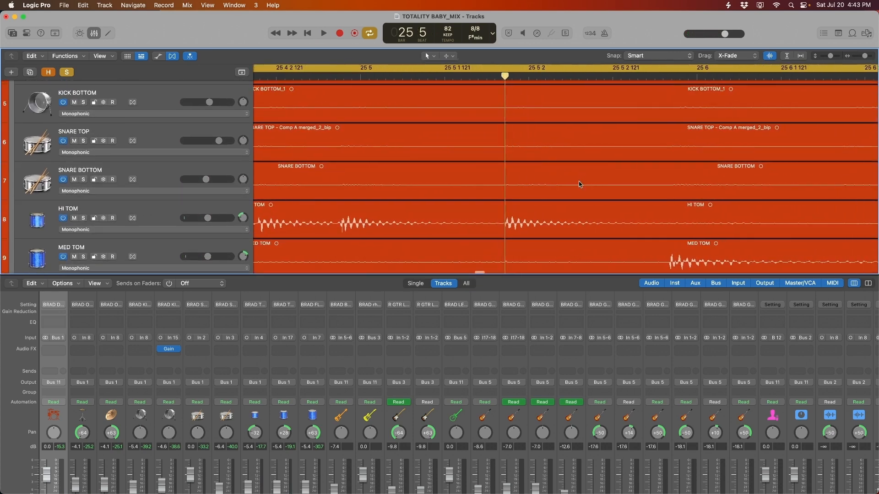
key(super+Right)
key(super+Right)
key(super+Right)
key(super+Right)
drag(507, 81, 544, 82)
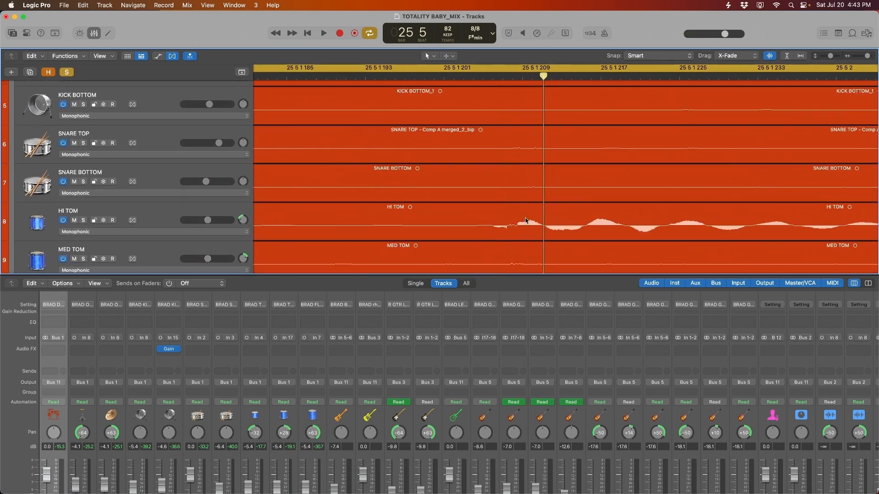
Compare the HI TOM hit just before 25 5 2 with the same hit in the overhead tracks
key(super+Left)
key(super+Left)
key(super+Left)
key(super+Left)
scroll(538, 221, right, 1)
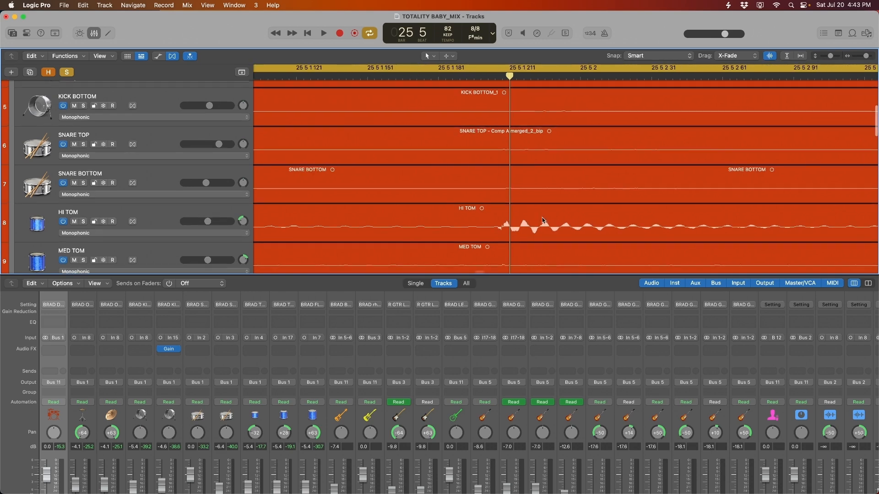
scroll(508, 113, up, 5)
key(super+Right)
scroll(519, 156, down, 4)
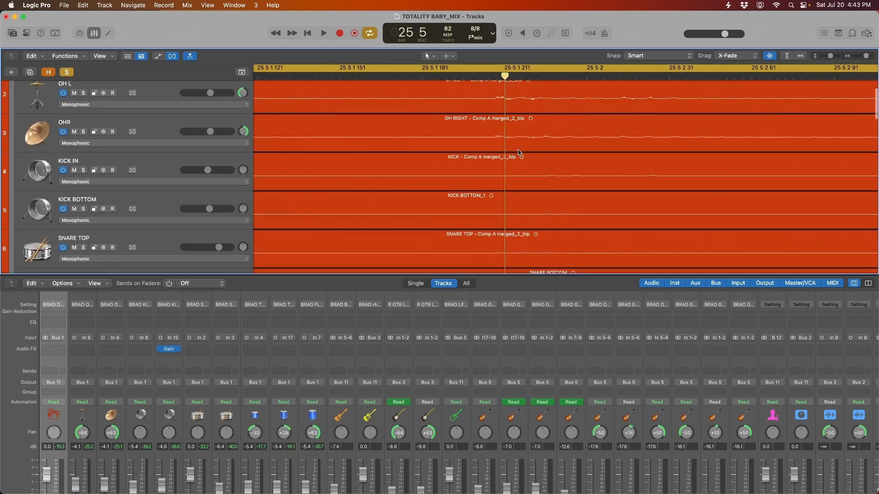
Place the playhead at the start of the MED TOM hit just before 25 6
scroll(524, 208, down, 5)
scroll(525, 208, right, 4)
scroll(519, 212, up, 2)
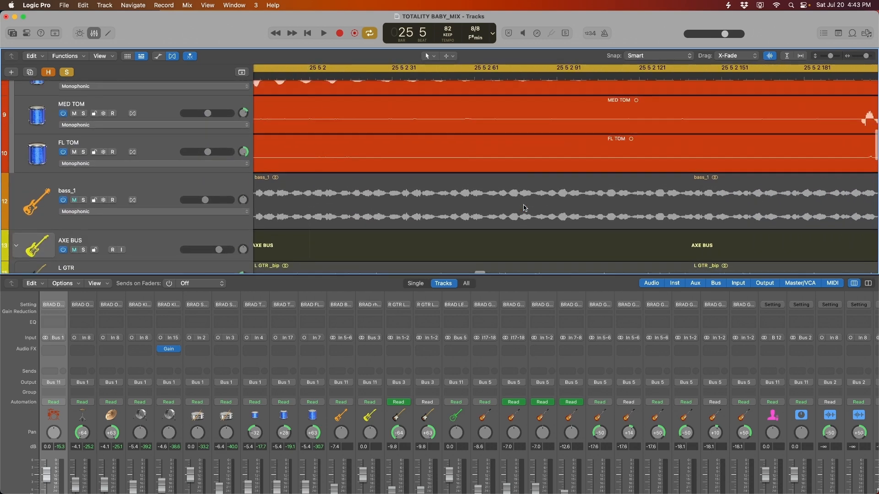
scroll(517, 213, right, 3)
click(442, 77)
scroll(471, 151, up, 5)
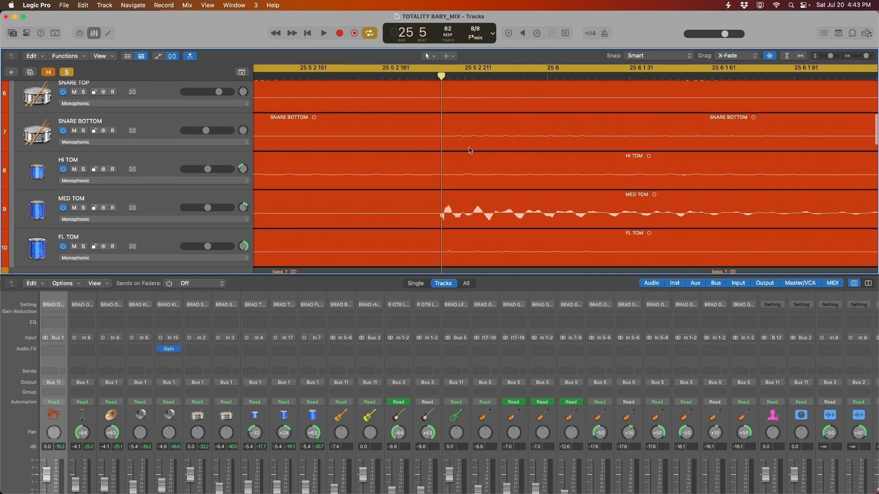
Move the MED TOM region slightly later so its hit lines up with the overheads, and compare the tracks
drag(450, 77, 452, 76)
scroll(475, 126, down, 5)
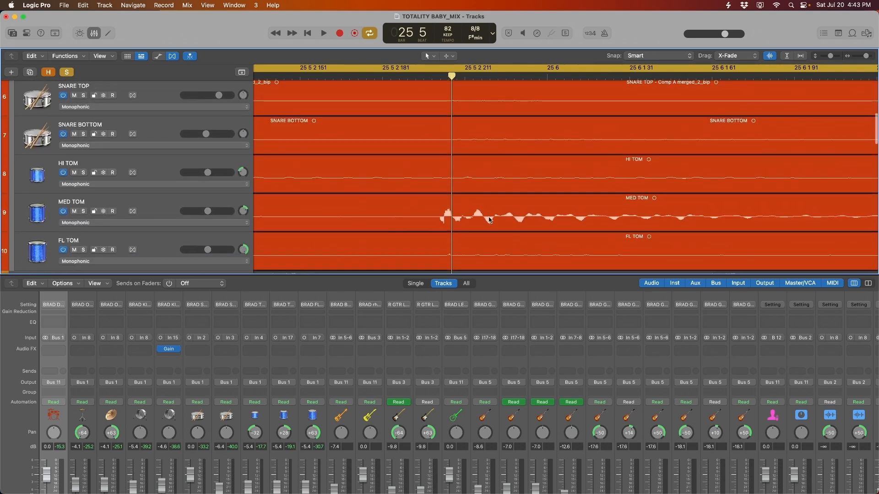
drag(480, 223, 484, 223)
scroll(502, 202, up, 3)
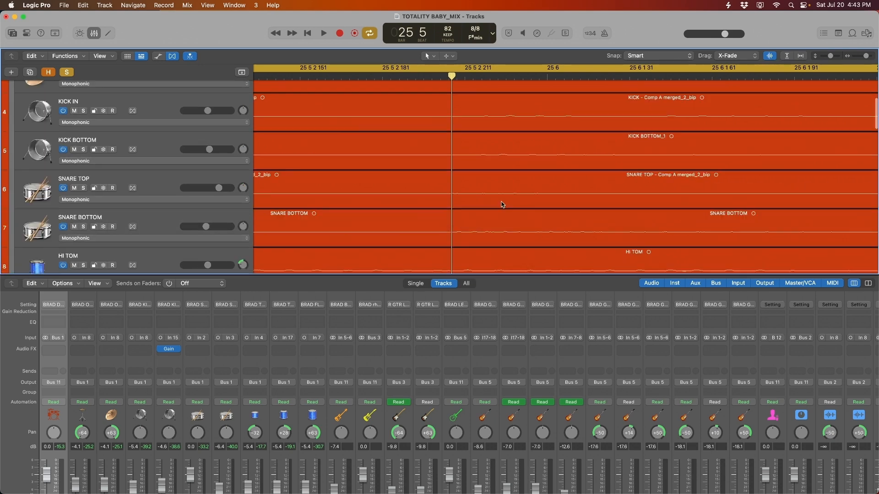
scroll(503, 202, down, 2)
scroll(503, 203, up, 3)
scroll(503, 202, down, 4)
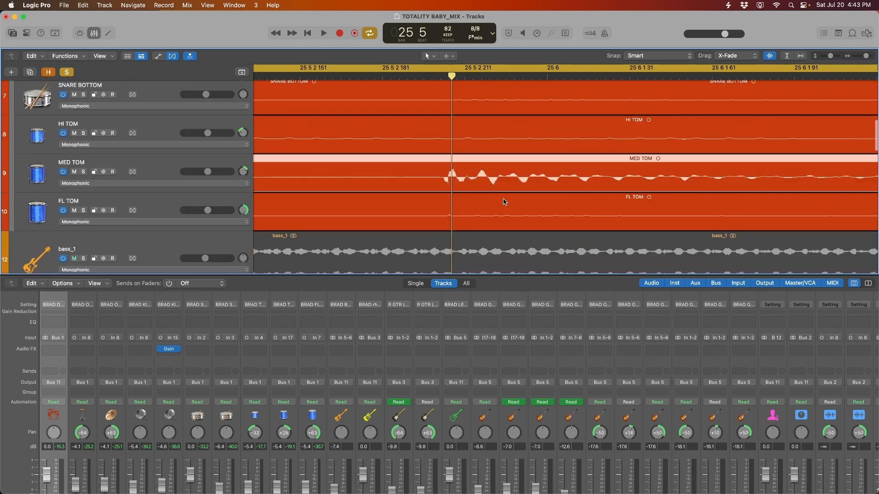
Select the OH L and OHR regions and examine the MED TOM hit just before 25 6 in them up close
scroll(503, 201, up, 5)
scroll(474, 138, up, 2)
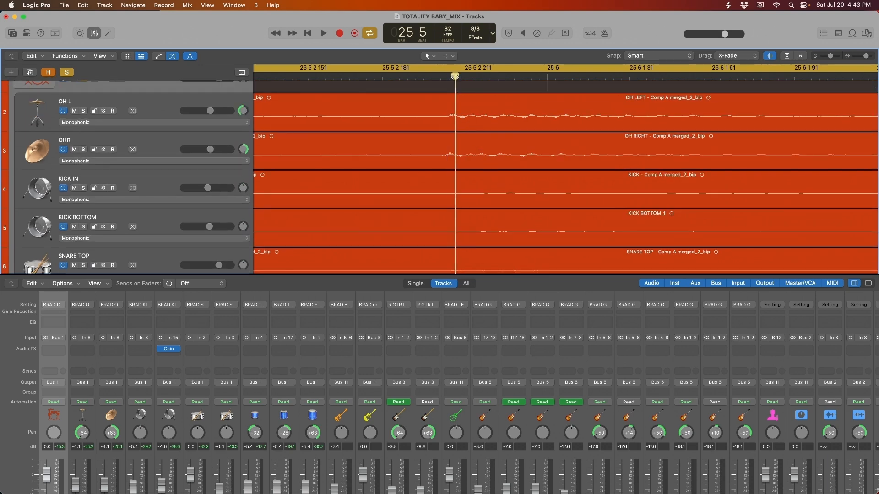
click(431, 110)
shift+click(435, 149)
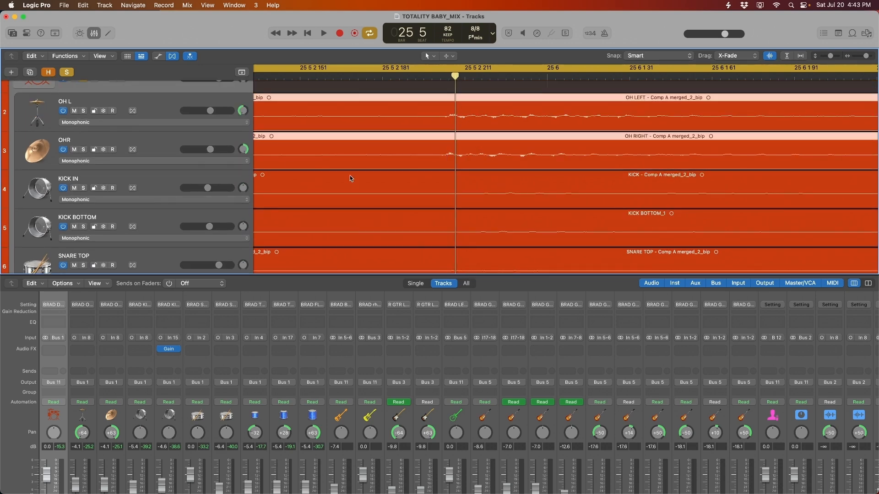
key(super+Right)
key(super+Right)
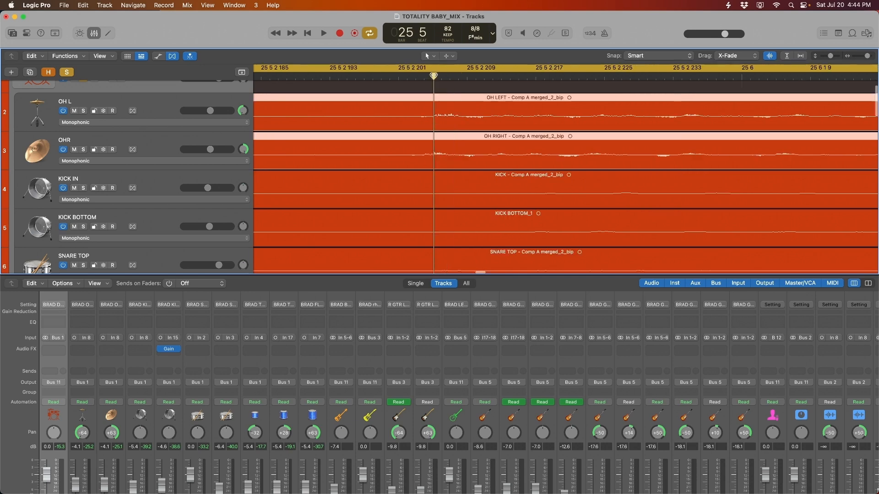
Select the MED TOM region and compare its hit just before 25 6 with the overhead waveforms
scroll(488, 189, down, 8)
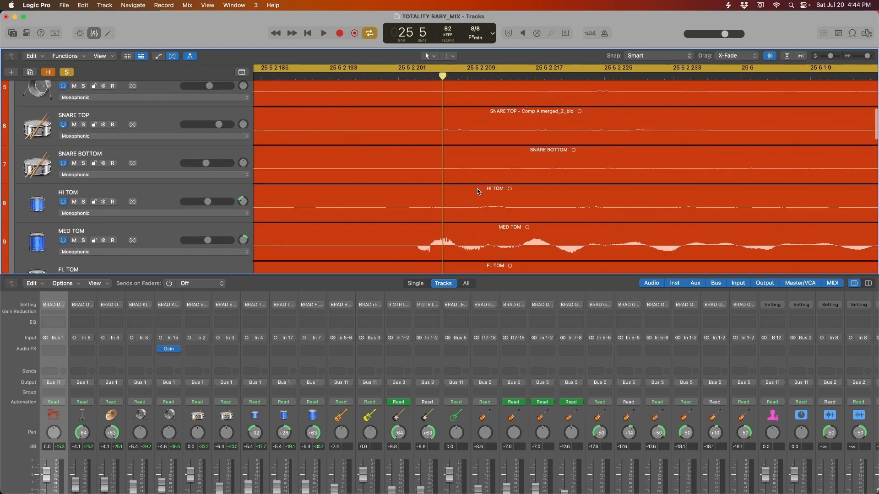
click(487, 189)
key(super+Left)
scroll(480, 191, up, 8)
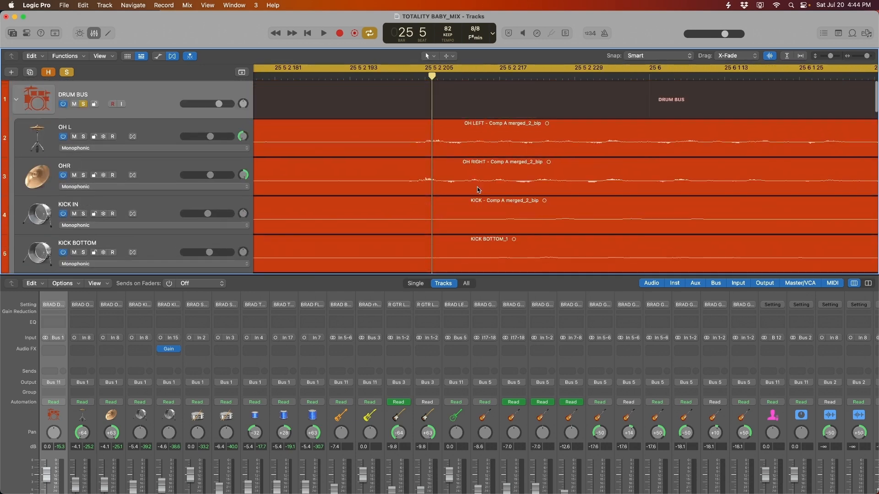
scroll(477, 190, down, 6)
scroll(478, 190, down, 2)
Find the FL TOM hit between 25 6 1 196 and 25 6 1 211 and place the playhead on its first upswing
scroll(478, 190, right, 10)
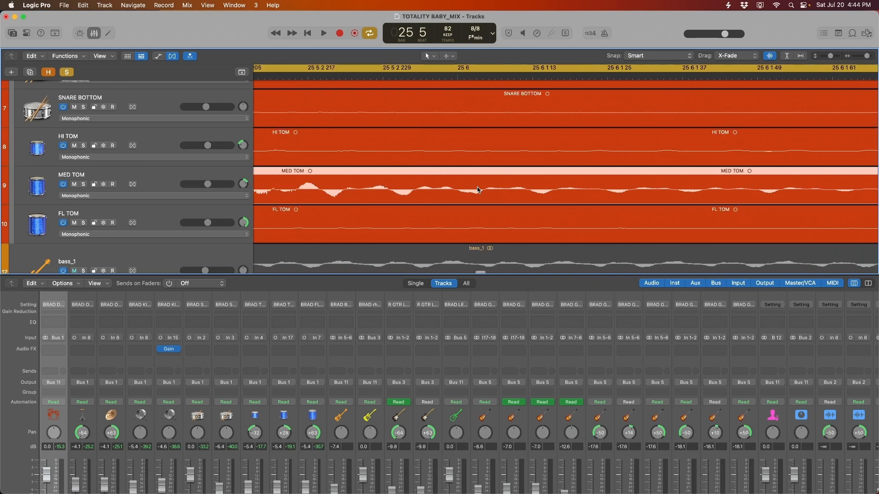
scroll(478, 190, right, 10)
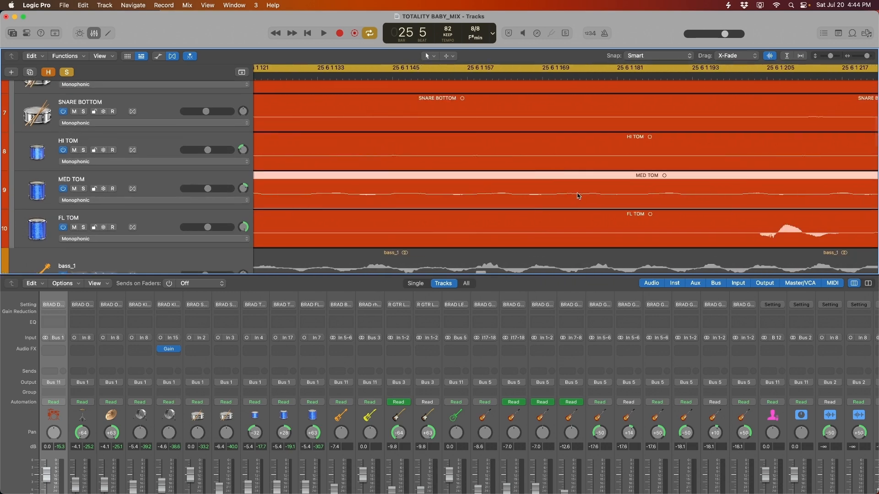
key(super+Left)
key(super+Left)
key(super+Left)
key(super+Left)
key(super+Left)
scroll(522, 157, left, 2)
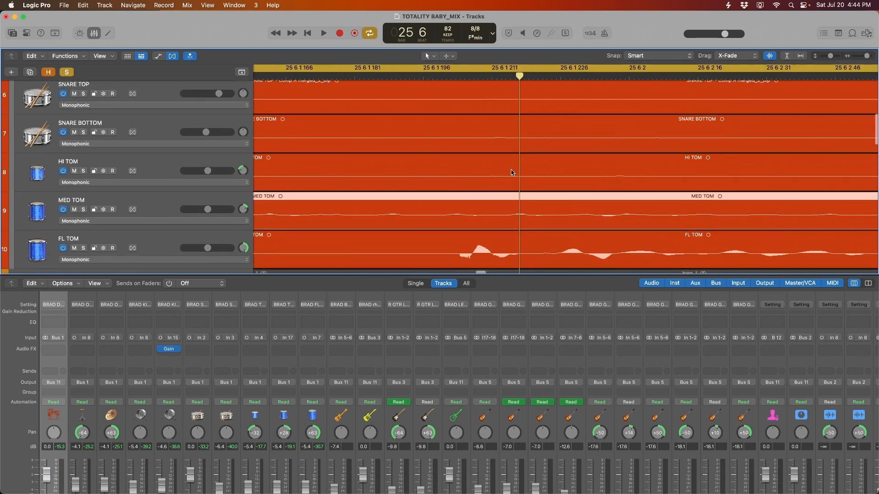
scroll(514, 173, up, 8)
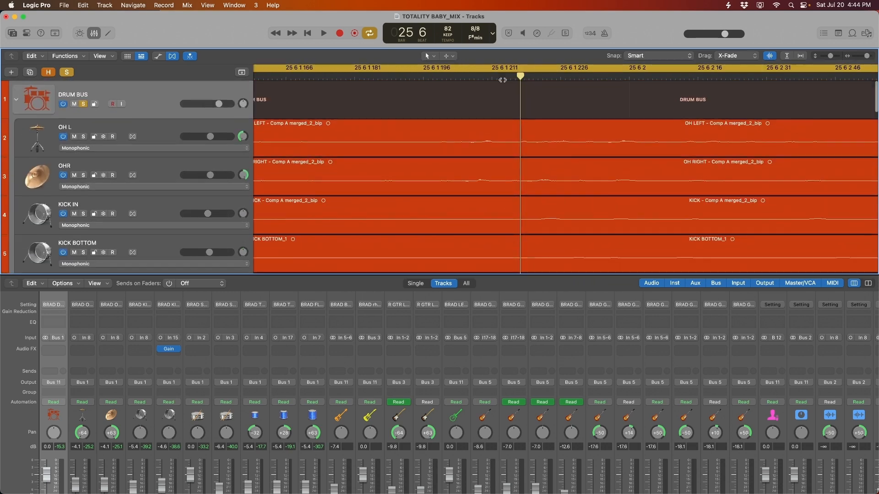
click(479, 77)
Compare the FL TOM hit at the playhead with the same hit in the OH L and OHR tracks
scroll(545, 145, down, 7)
scroll(563, 166, down, 4)
scroll(561, 165, up, 2)
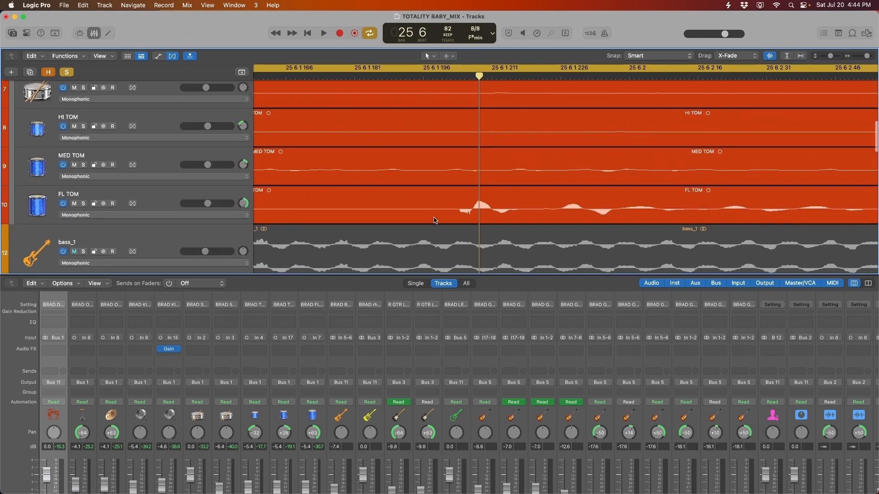
scroll(503, 137, up, 6)
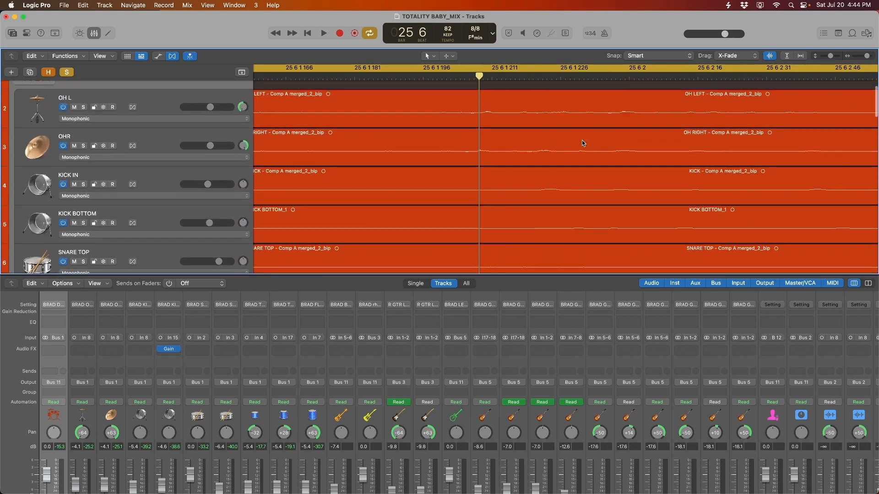
Enlarge the track heights and fine-tune the playhead to the start of the floor tom's first upswing in OHR
key(super+Right)
key(super+Left)
drag(831, 59, 836, 57)
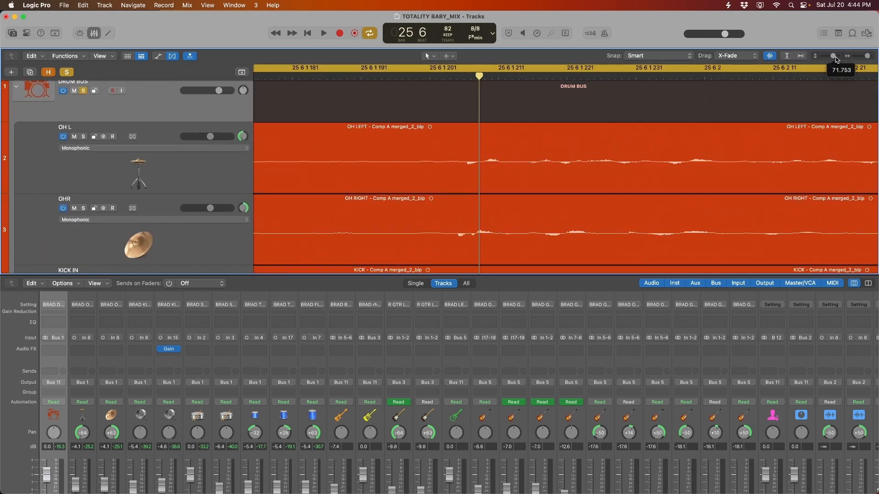
scroll(642, 174, down, 3)
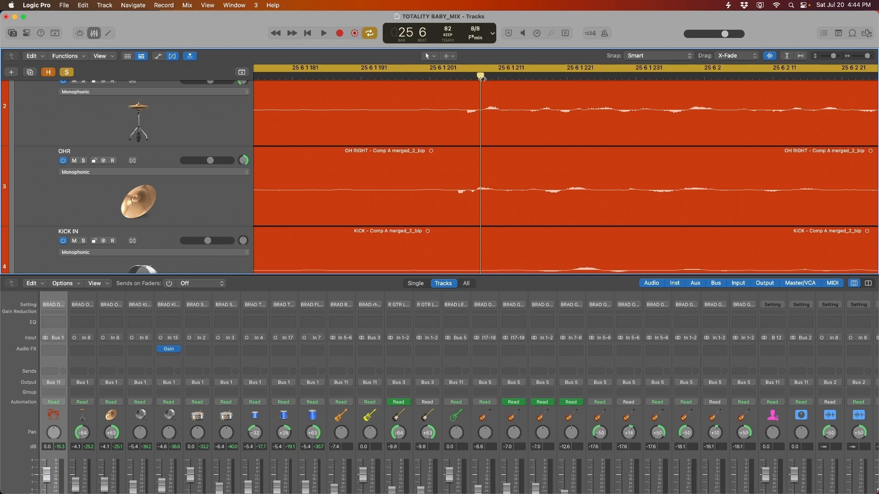
mouse_move(482, 78)
mouse_down()
mouse_move(451, 79)
mouse_move(497, 80)
mouse_move(479, 79)
mouse_up()
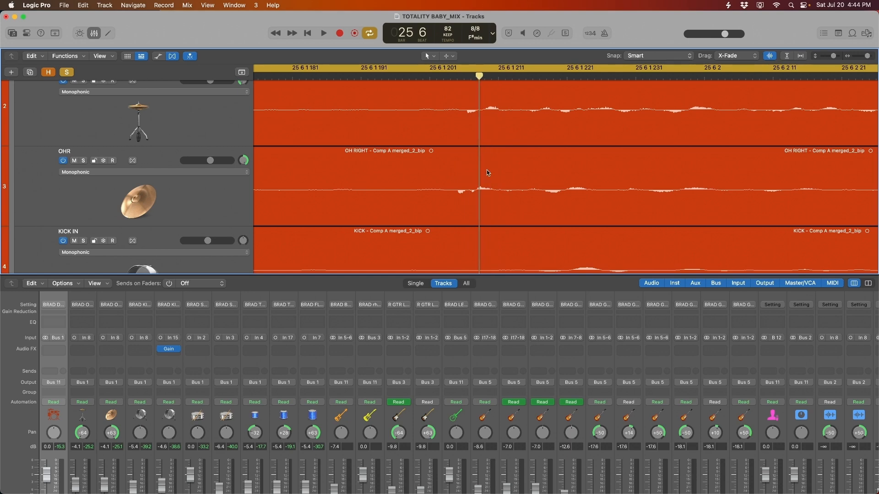
scroll(499, 174, down, 1)
scroll(505, 178, down, 5)
scroll(504, 177, up, 5)
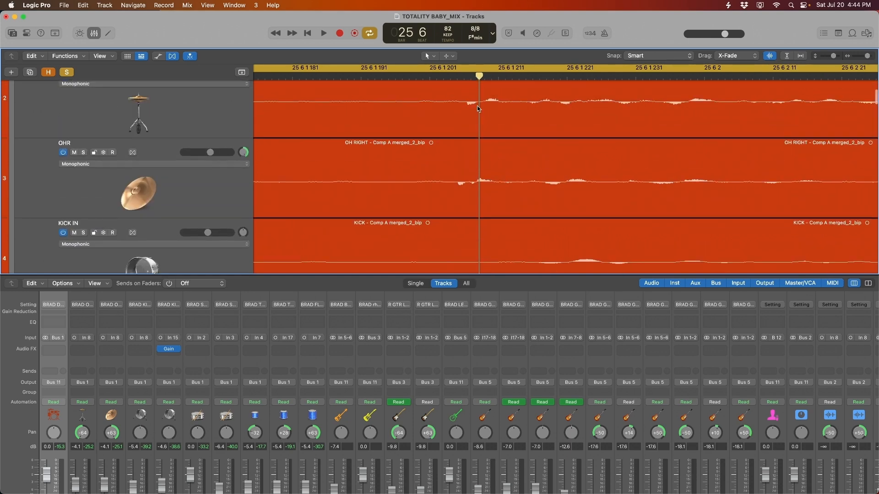
drag(480, 76, 476, 76)
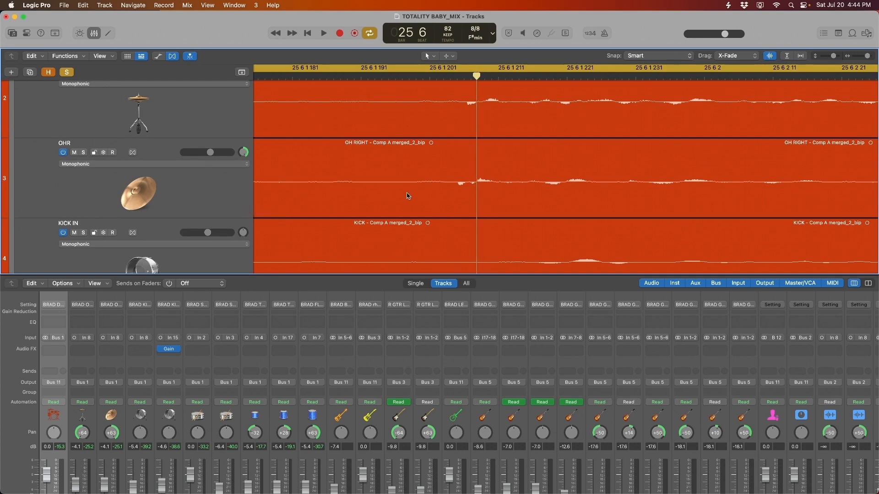
Select the FL TOM region and check its first upswing against the playhead and the overheads
scroll(408, 198, down, 12)
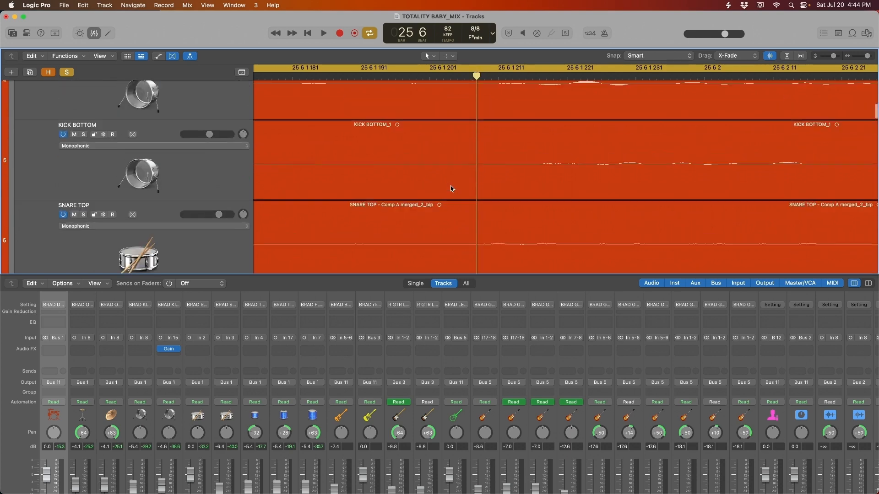
click(483, 209)
scroll(485, 137, up, 8)
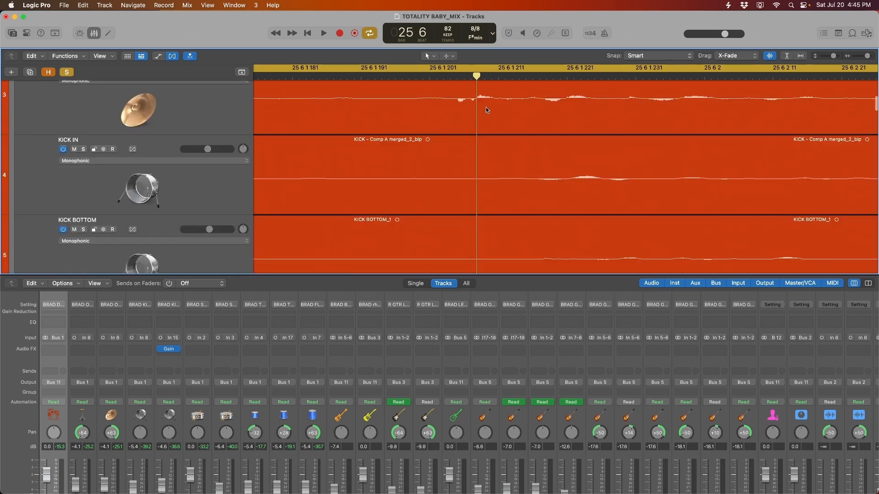
scroll(509, 171, down, 8)
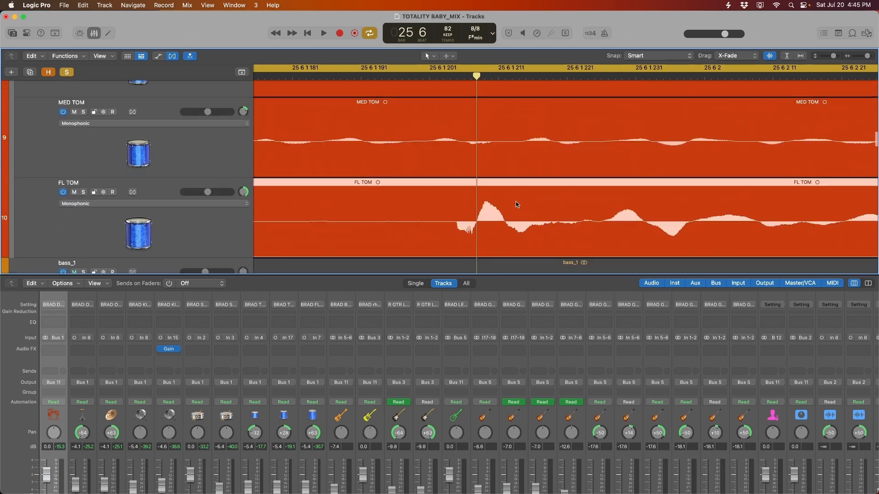
click(516, 214)
scroll(516, 213, up, 2)
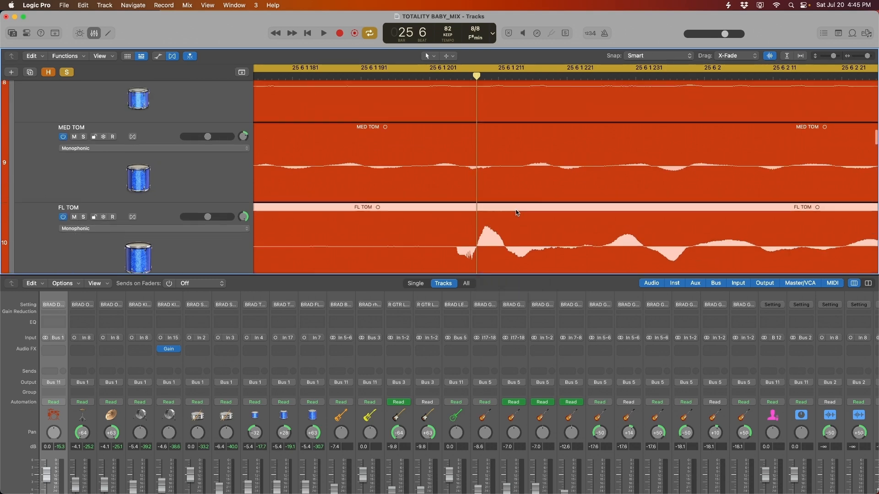
Set the cycle range from bar 21 to bar 29 and start playback of the drums
key(super+Left)
key(super+Left)
key(super+Left)
key(super+Left)
key(super+Left)
key(super+Left)
key(super+Left)
key(super+Left)
key(super+Left)
key(super+Left)
key(super+Left)
key(super+Left)
click(473, 69)
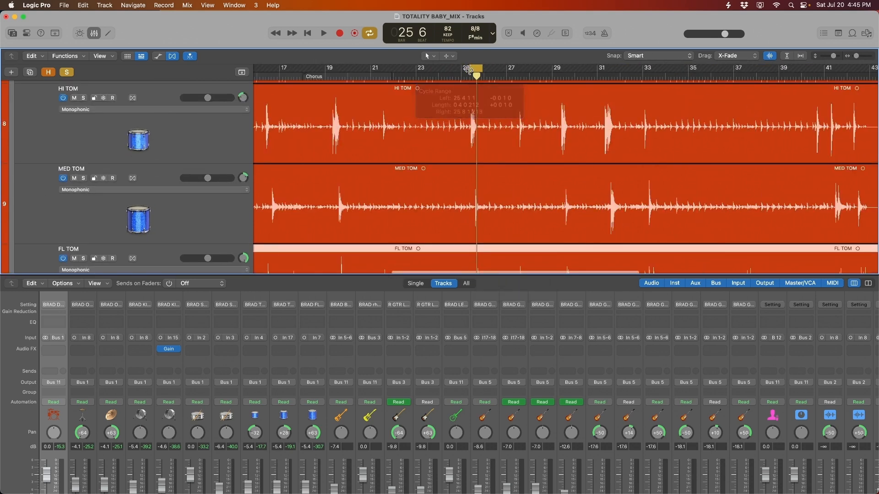
key(super+Left)
key(super+Left)
key(super+Left)
key(super+Left)
scroll(430, 108, up, 15)
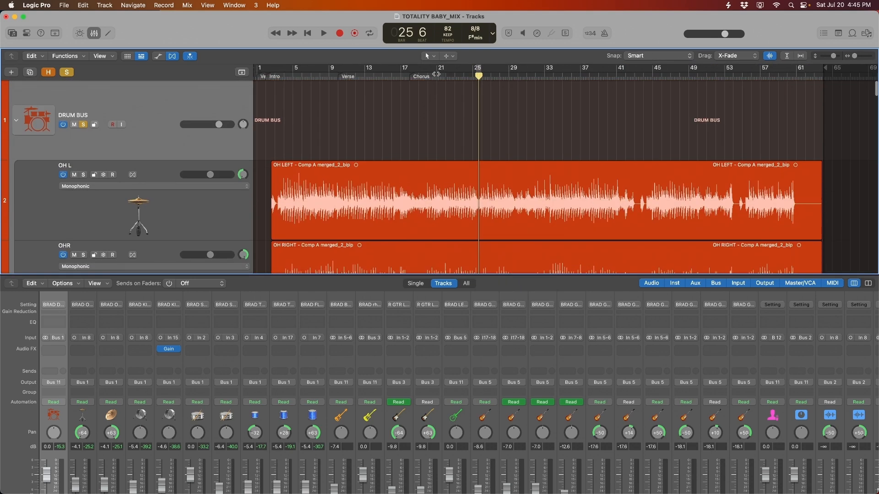
drag(438, 70, 509, 69)
key(space)
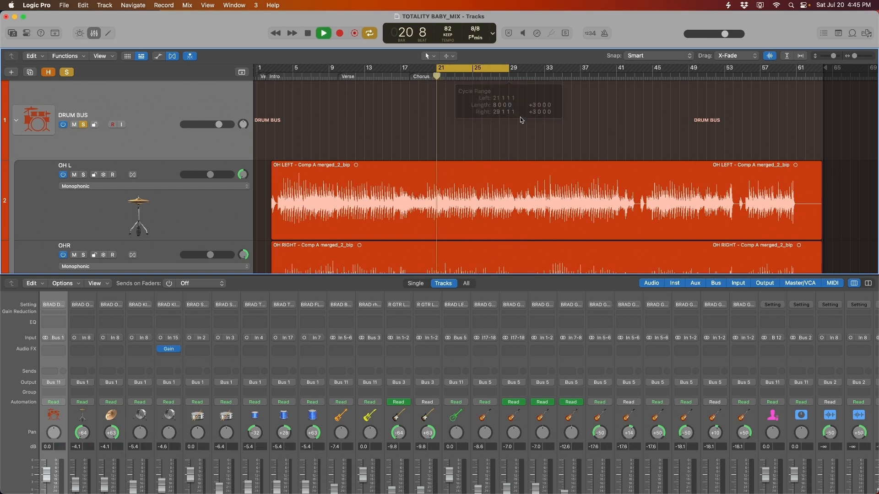
Shift the cycle range one bar later to bars 22 to 30 and restart playback there
scroll(521, 119, down, 2)
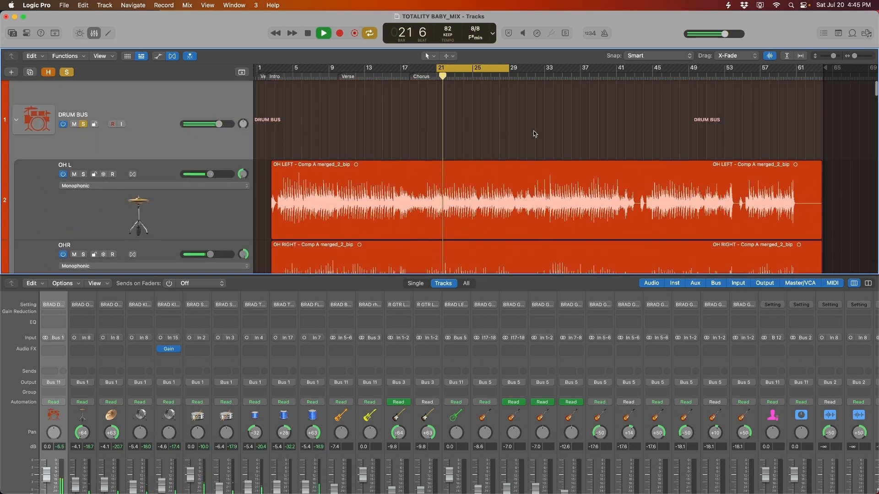
scroll(533, 131, down, 4)
scroll(576, 130, down, 5)
scroll(576, 127, up, 2)
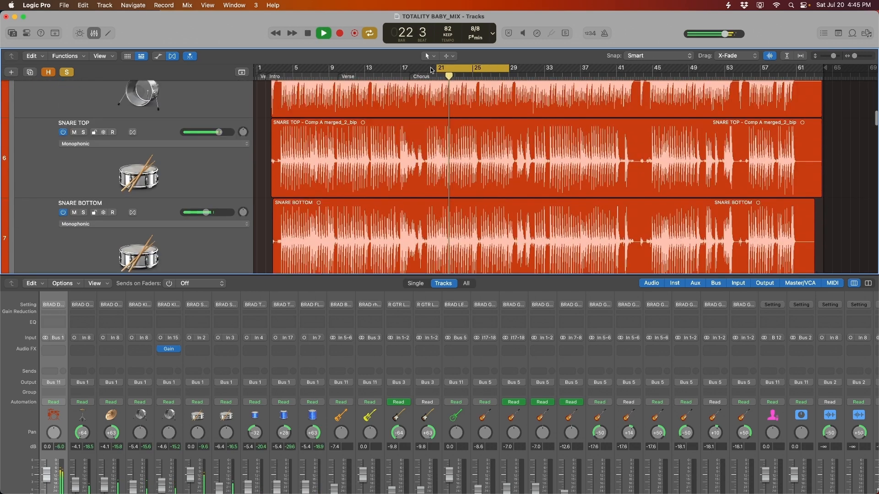
key(space)
key(space)
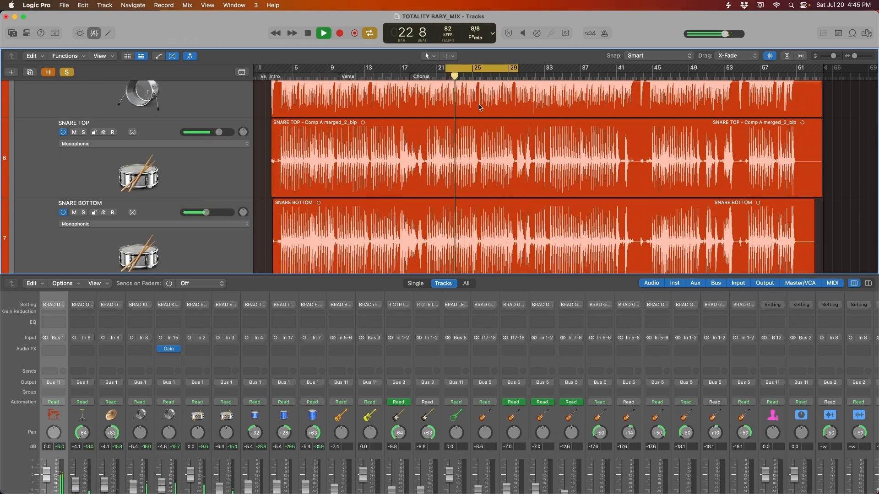
Listen to the drums through the tom fill around bar 25 while viewing the kick and snare waveforms, and stop playback
key(super+Right)
key(super+Right)
key(super+Right)
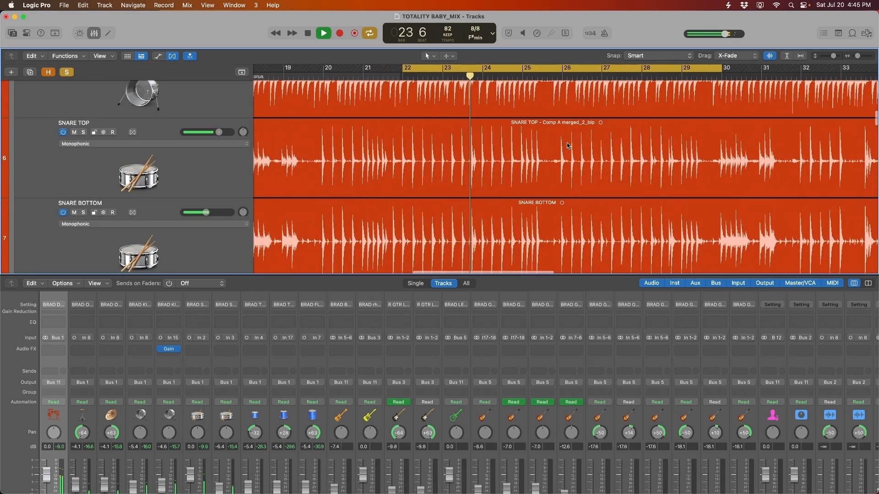
scroll(568, 146, right, 3)
scroll(568, 146, up, 2)
scroll(568, 146, up, 2)
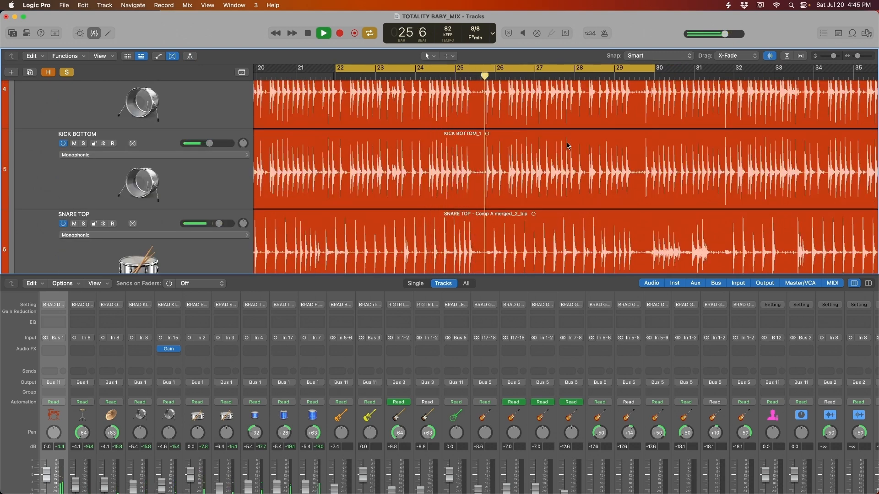
key(space)
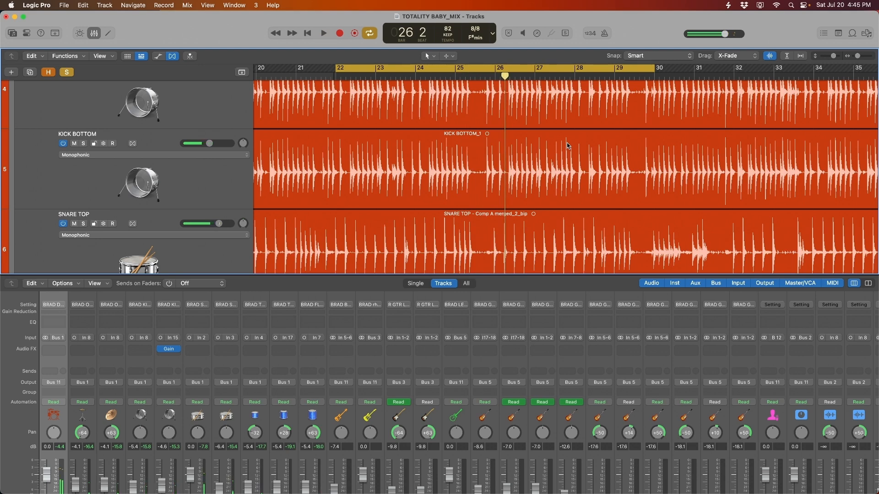
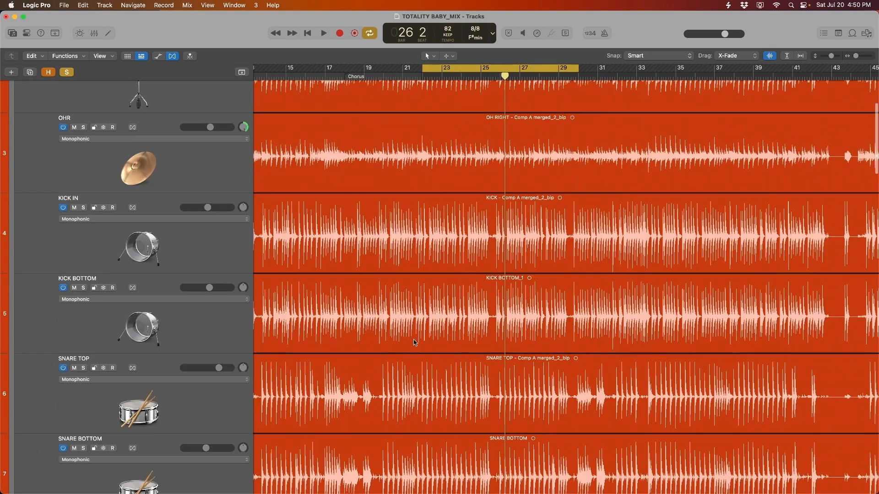
Select the SNARE TOP track, solo it, and show the mixer
scroll(312, 253, up, 2)
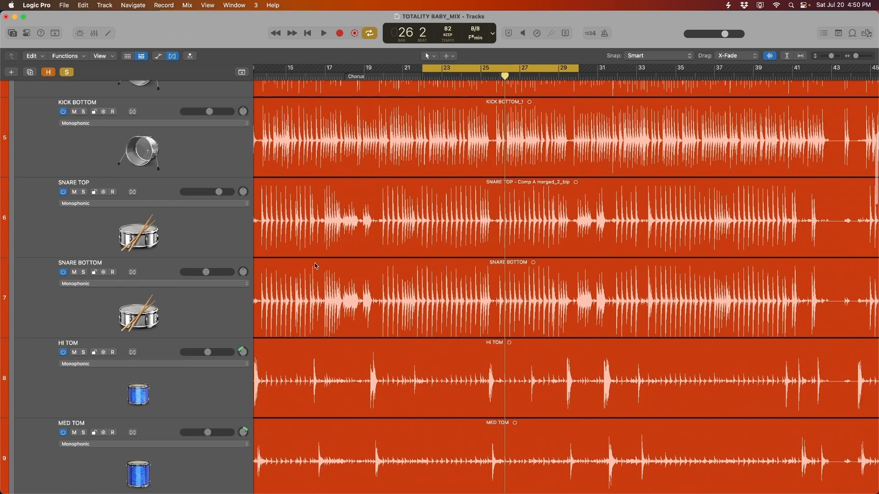
click(347, 220)
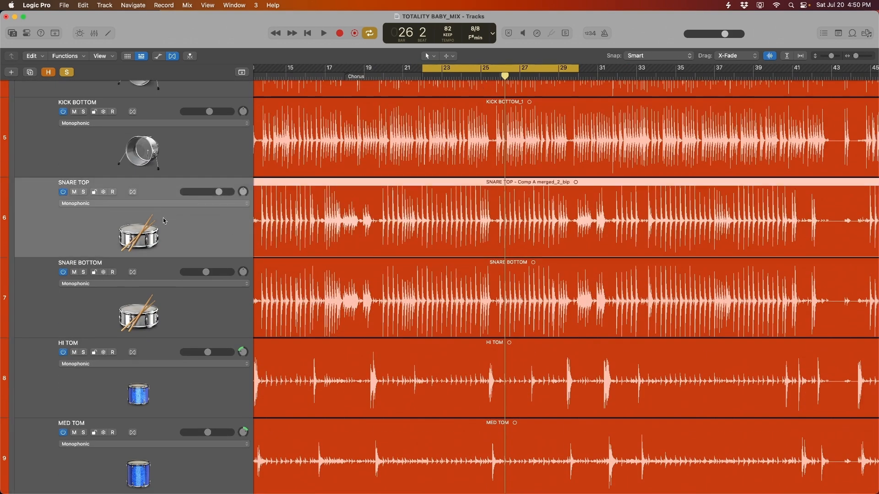
key(s)
key(x)
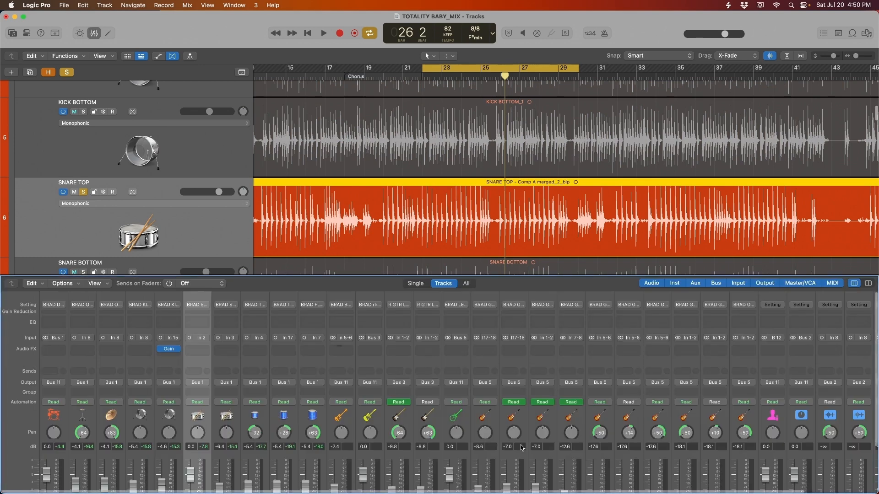
Move the Level Meter plug-in from the master channel to the SNARE TOP channel and set it to measure Peak
scroll(223, 362, right, 5)
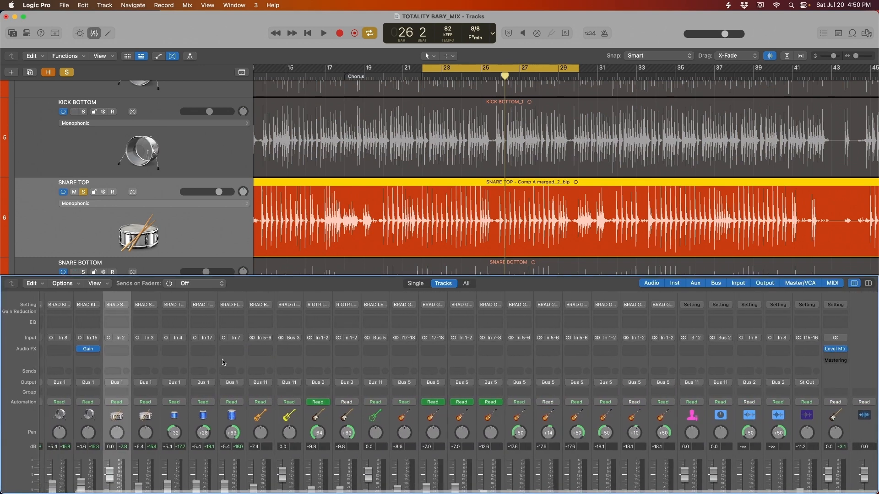
drag(117, 352, 118, 351)
click(118, 350)
click(351, 196)
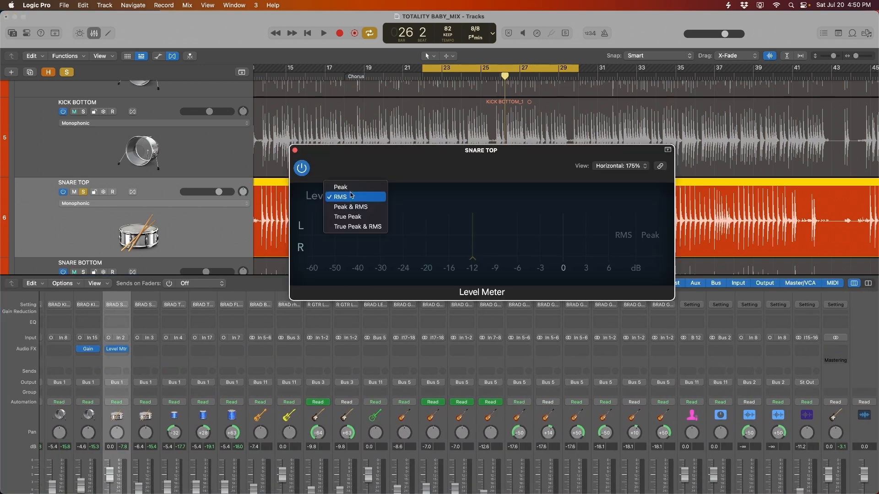
click(351, 187)
drag(429, 167, 476, 248)
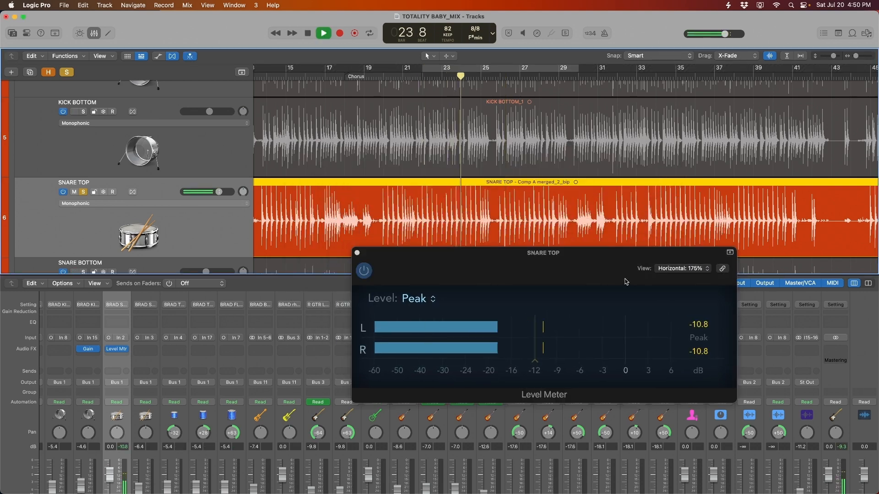
Play back the soloed snare top to read its peak level, stop playback, and show the region inspector
key(space)
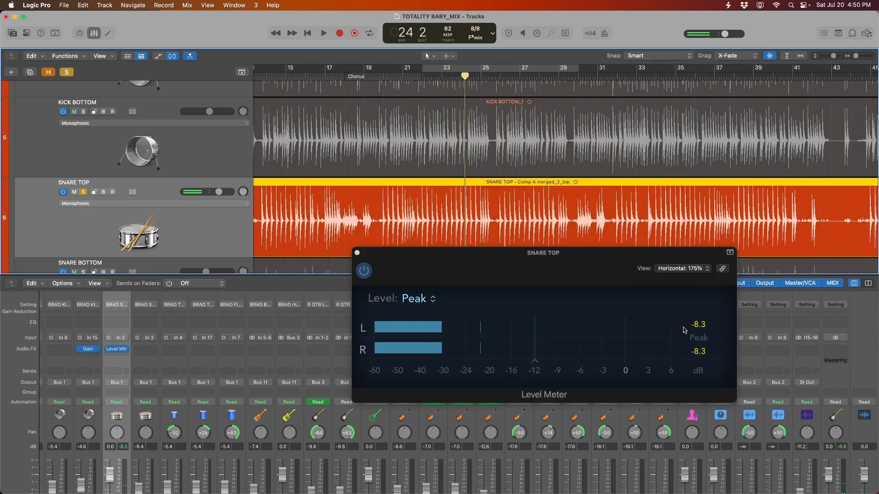
click(627, 272)
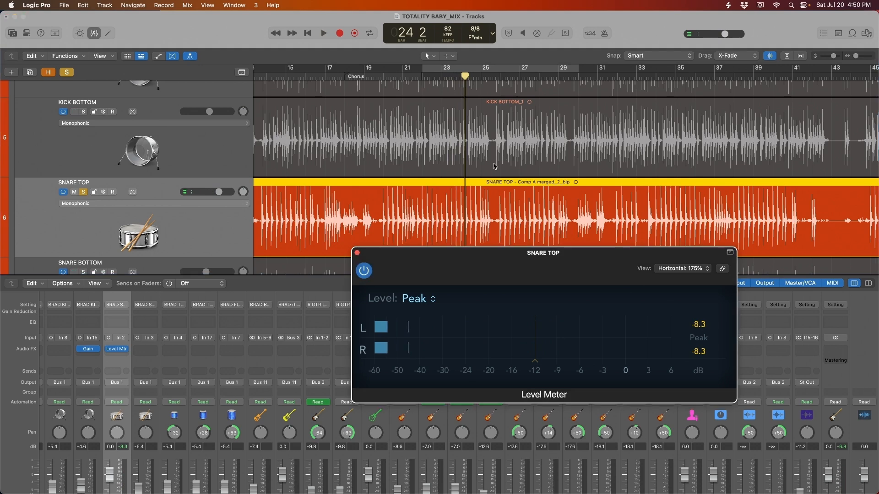
click(183, 221)
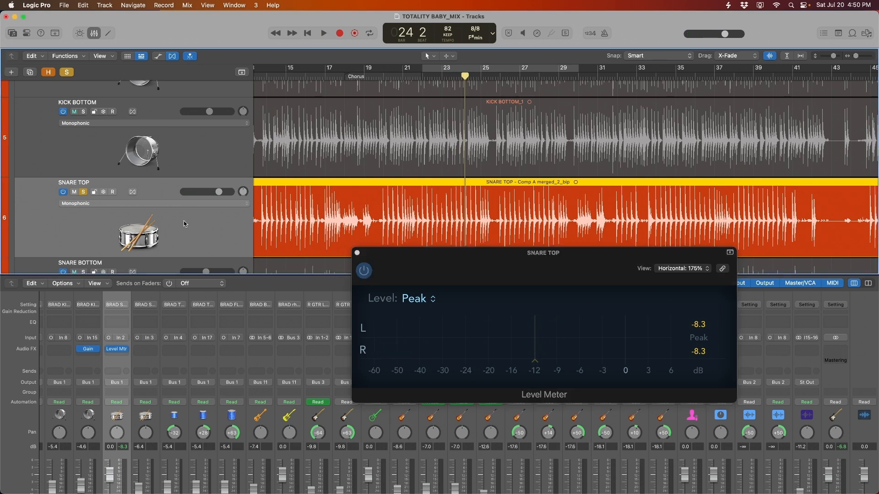
key(i)
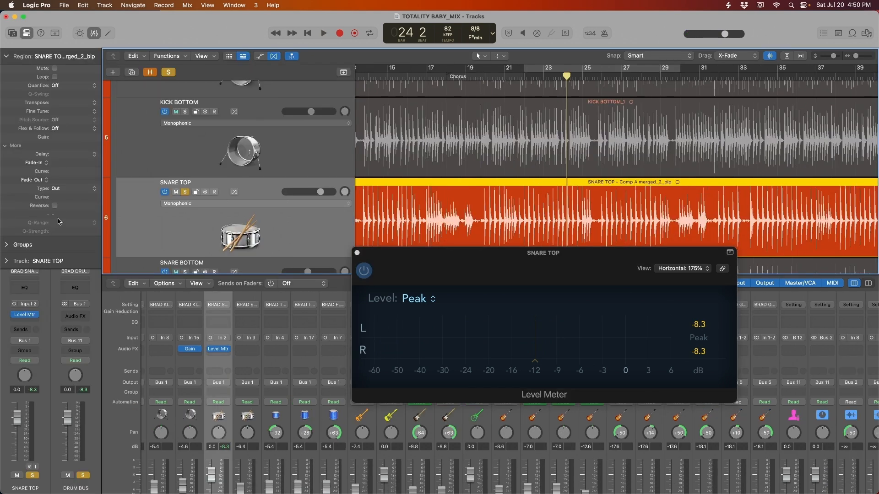
Try a region gain of -3.0 dB on the SNARE TOP region and reset it to 0 dB
drag(57, 139, 74, 137)
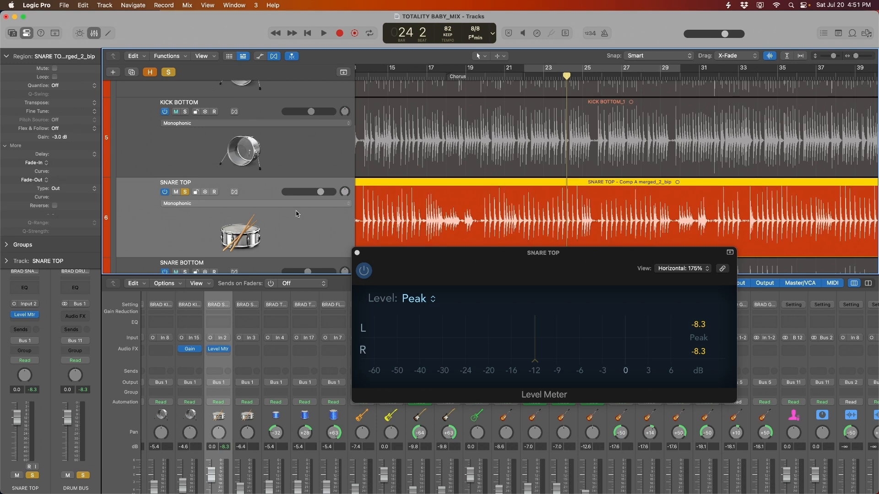
double_click(70, 138)
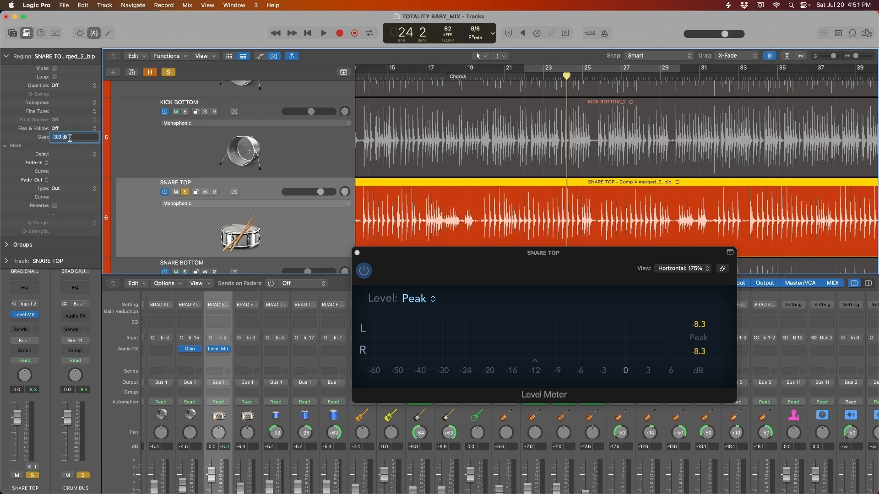
text(0)
key(Return)
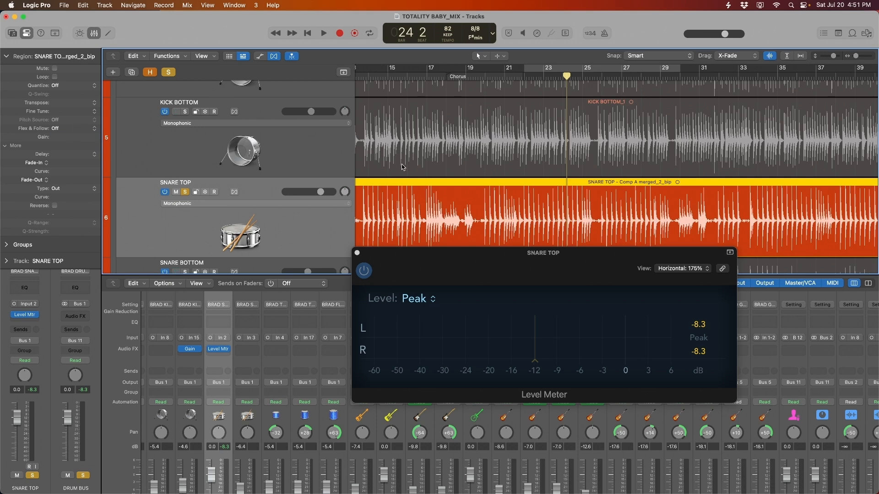
Close the Level Meter and normalize the nine drum regions as individual regions with the Peak algorithm to a target level of -12.0 dB
scroll(313, 214, up, 1)
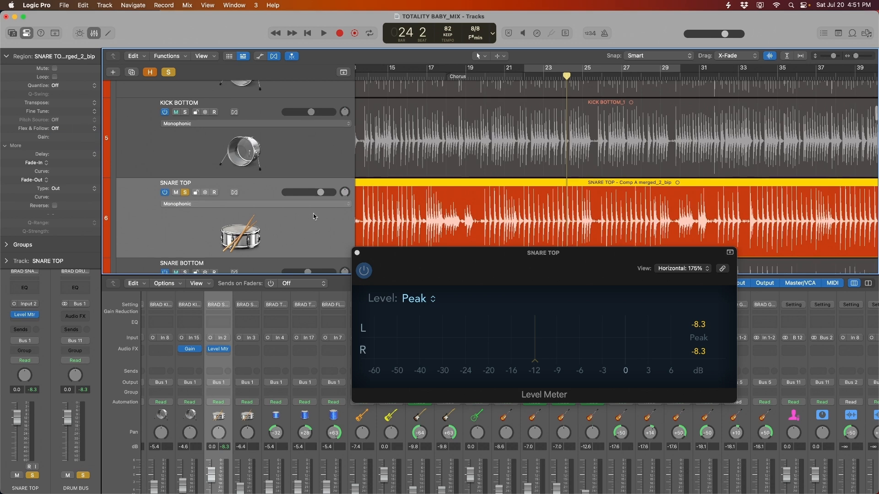
click(357, 252)
scroll(238, 160, up, 5)
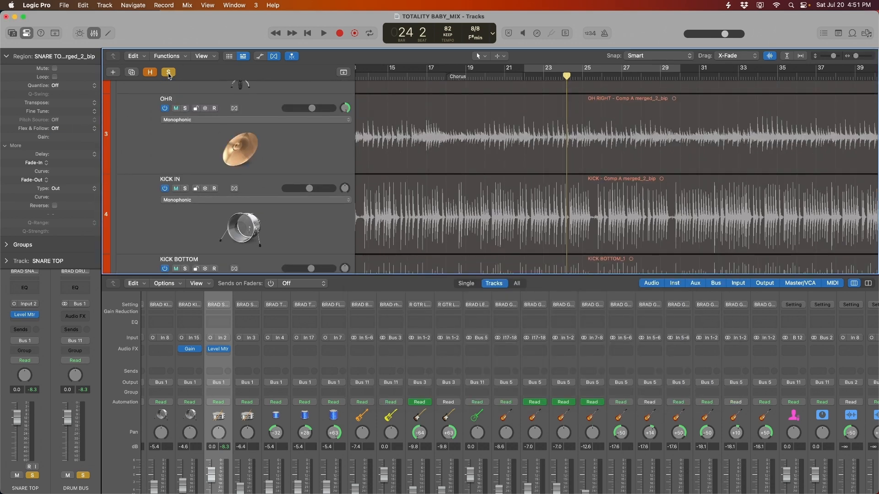
scroll(553, 139, up, 4)
drag(520, 135, 518, 177)
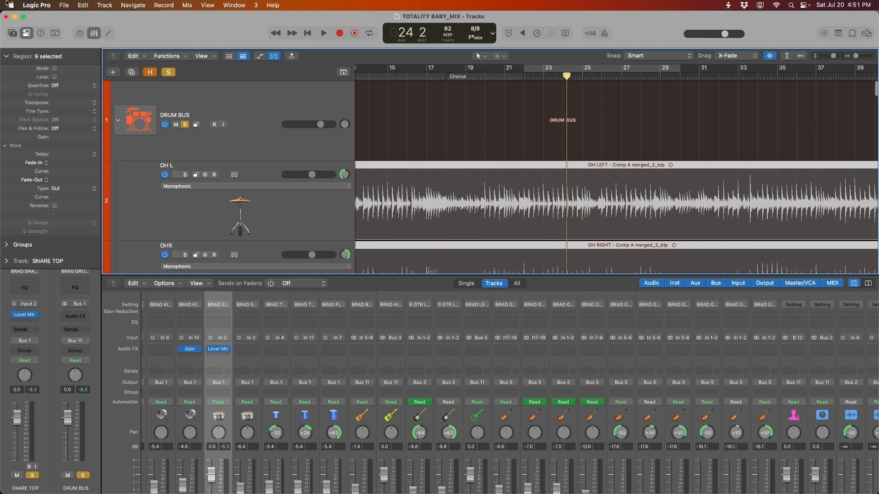
click(167, 56)
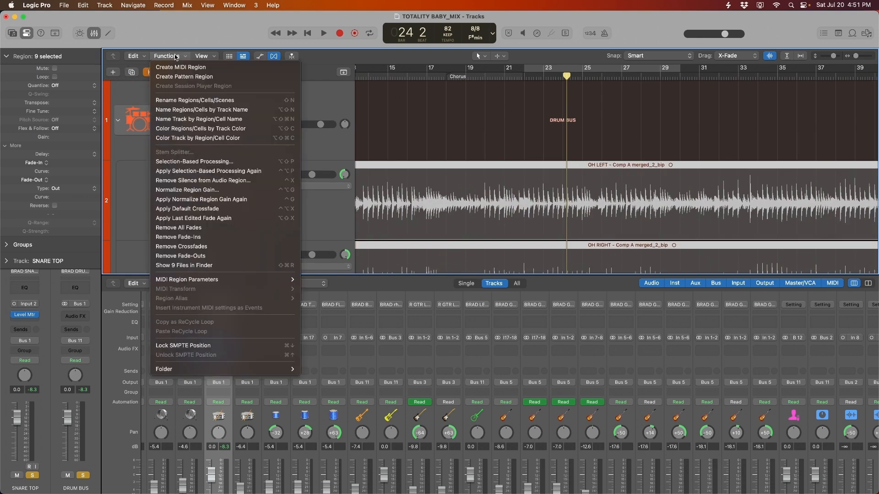
click(235, 193)
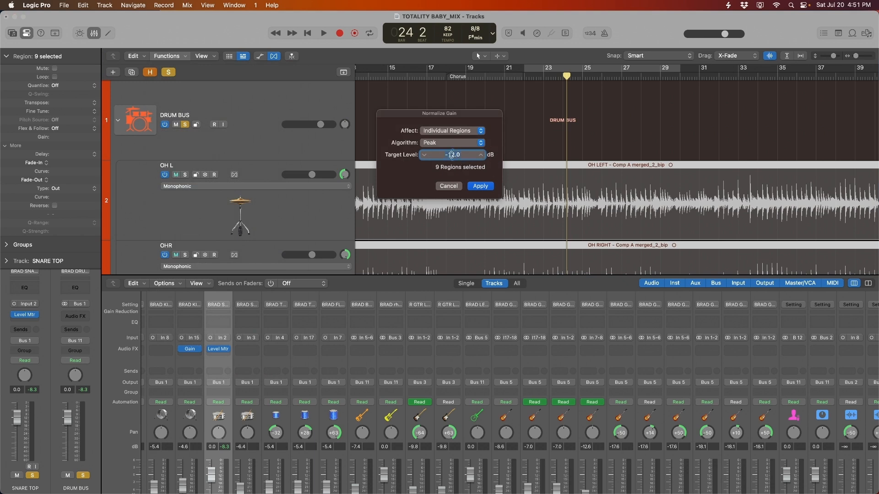
click(447, 131)
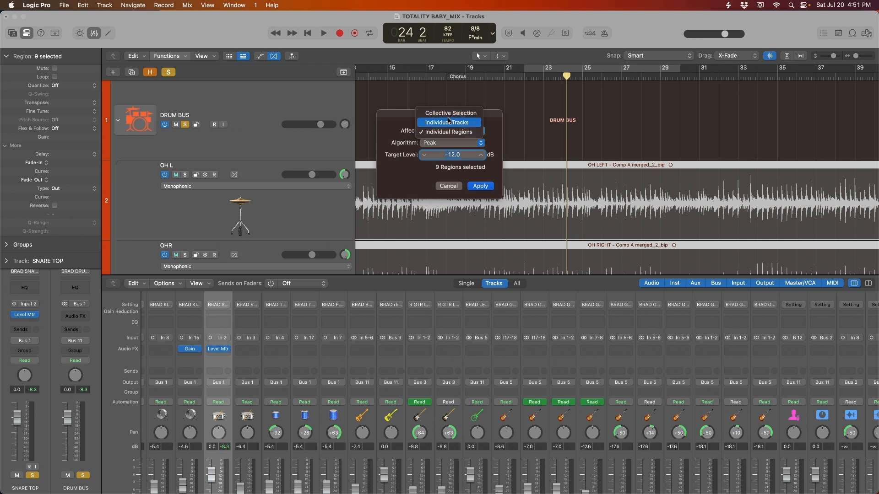
click(449, 133)
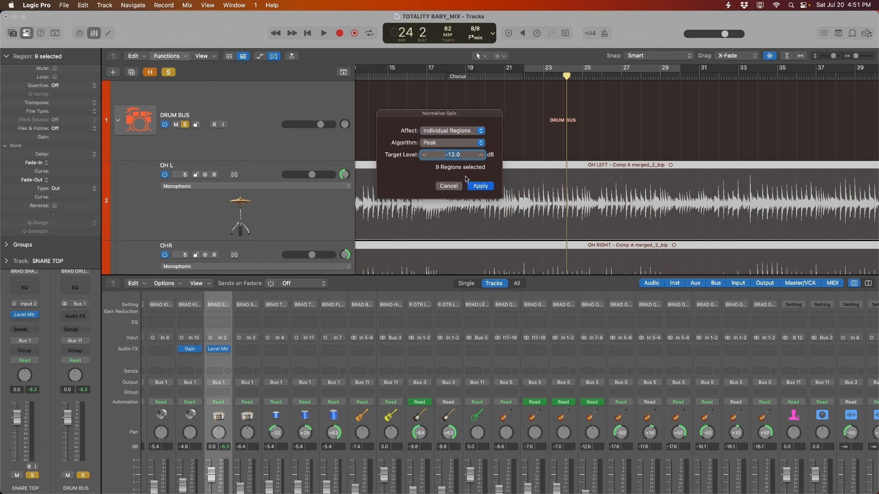
click(480, 187)
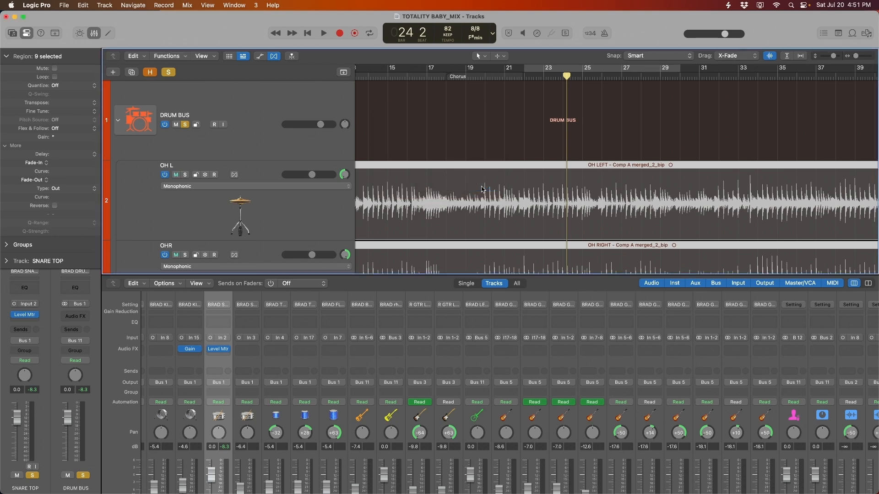
Examine the SNARE TOP waveform across the whole song and up close around bars 29 to 31
click(493, 151)
scroll(526, 183, down, 5)
scroll(572, 213, down, 4)
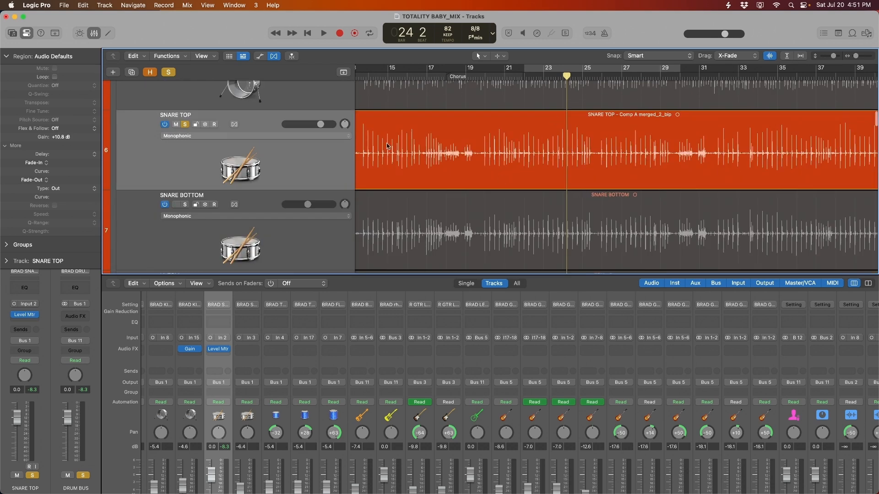
scroll(509, 151, up, 1)
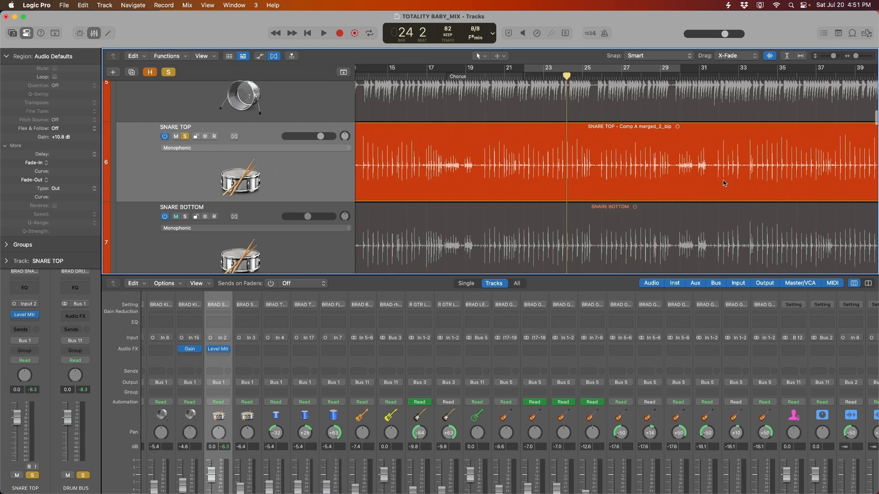
key(super+Left)
key(super+Left)
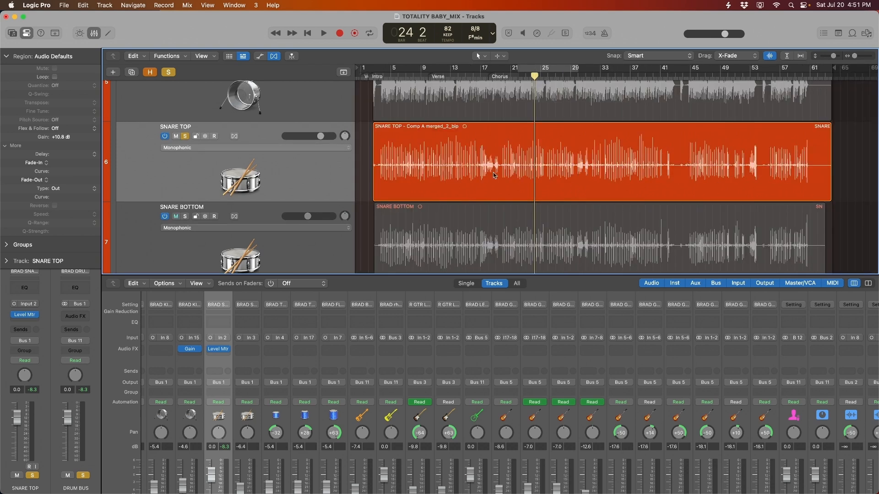
drag(574, 76, 585, 77)
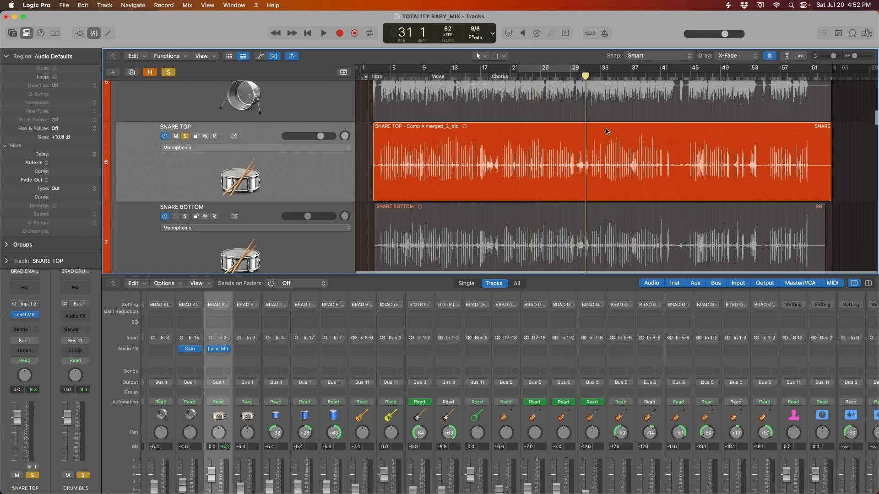
scroll(608, 142, up, 10)
scroll(637, 188, down, 8)
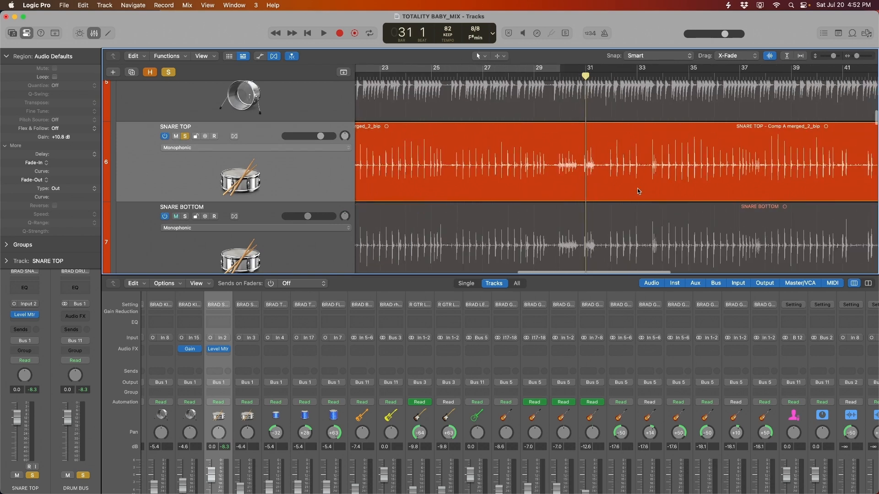
click(572, 172)
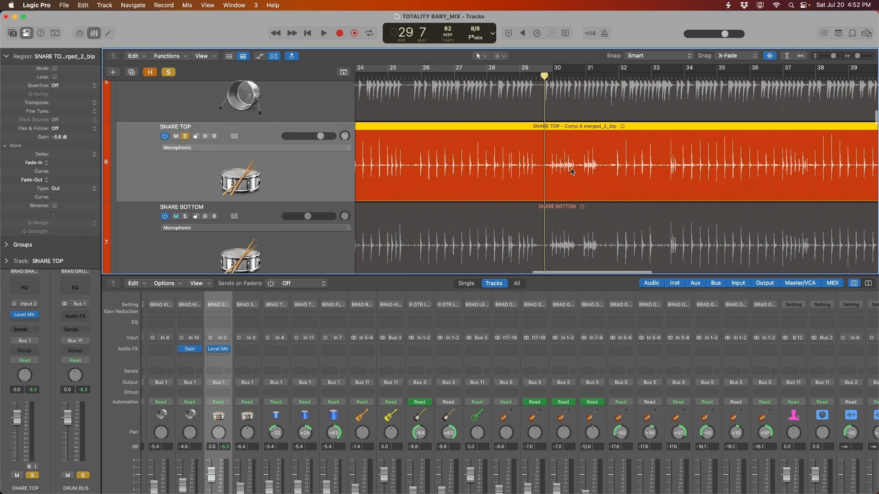
Set a cycle range on the snare tracks from just before bar 25 to bar 26
click(388, 72)
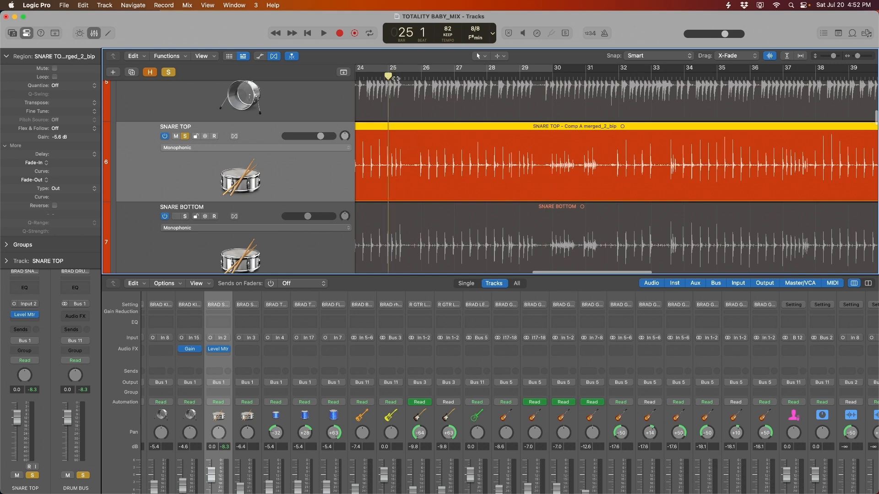
scroll(465, 183, up, 8)
scroll(430, 153, left, 5)
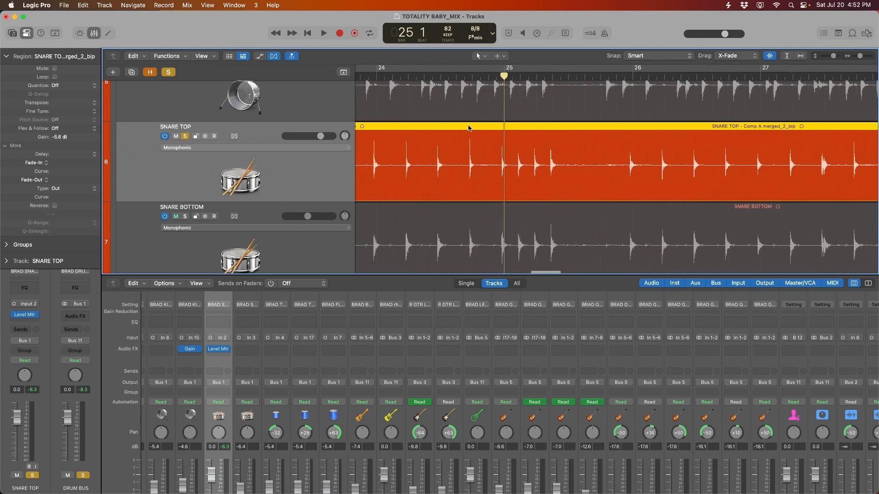
click(502, 77)
drag(503, 68, 632, 68)
key(x)
key(x)
key(x)
key(x)
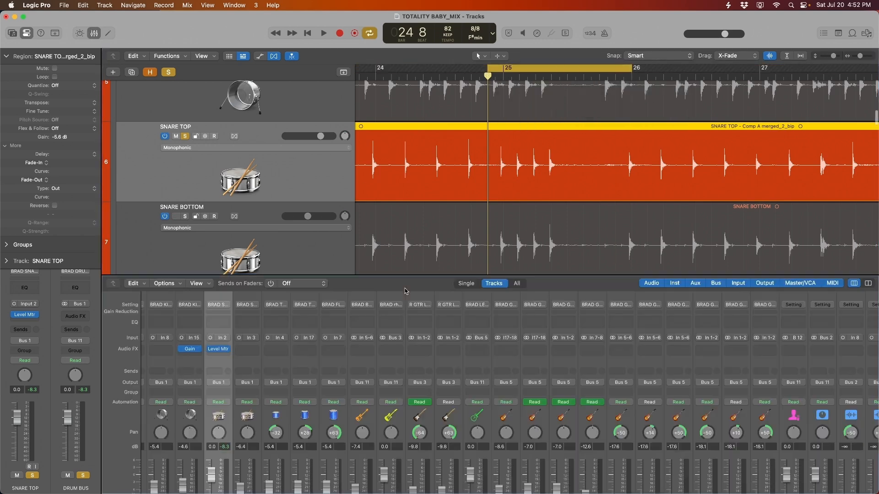
Reopen the SNARE TOP Level Meter and play the hits leading up to bar 27 to read their peak level
click(220, 351)
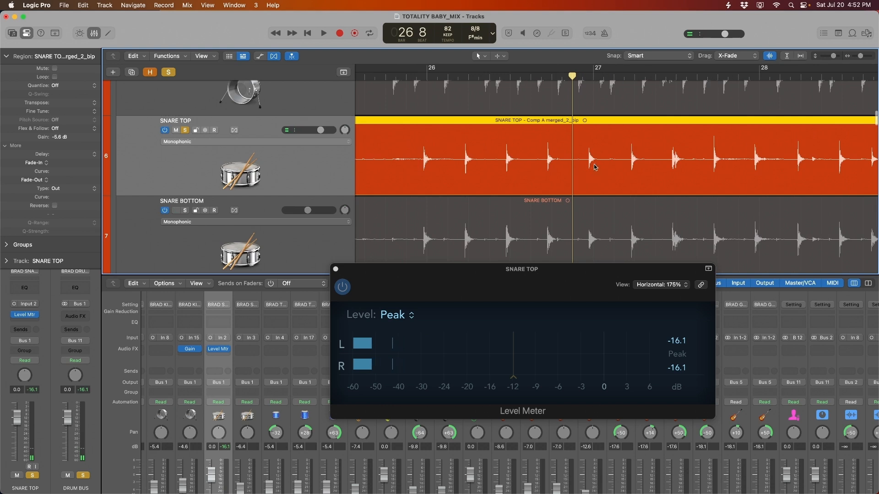
key(space)
key(space)
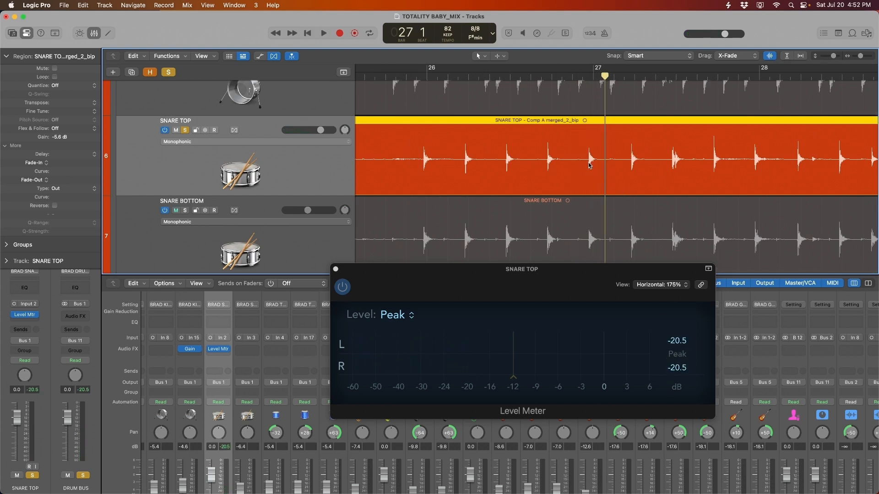
Isolate the quiet SNARE TOP hit just before bar 27 as its own region, set its gain to -3.0 dB, and play from before bar 26
drag(579, 169, 606, 174)
click(594, 177)
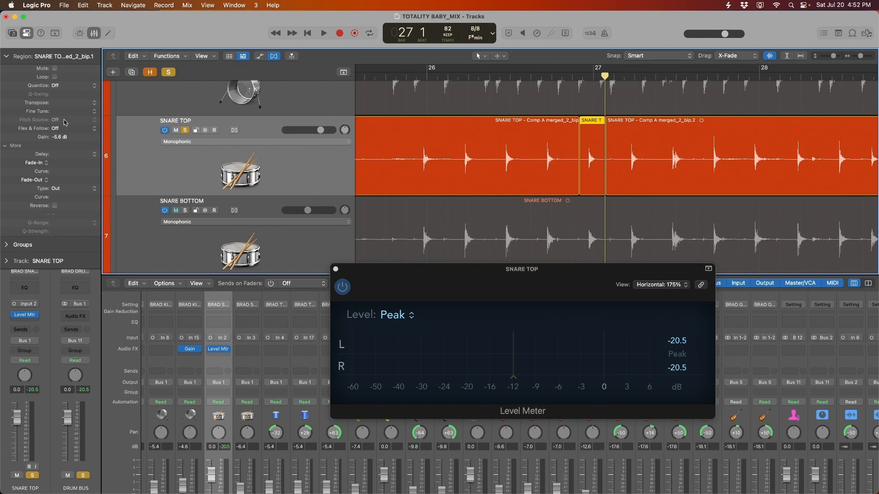
drag(74, 137, 74, 135)
drag(531, 76, 406, 79)
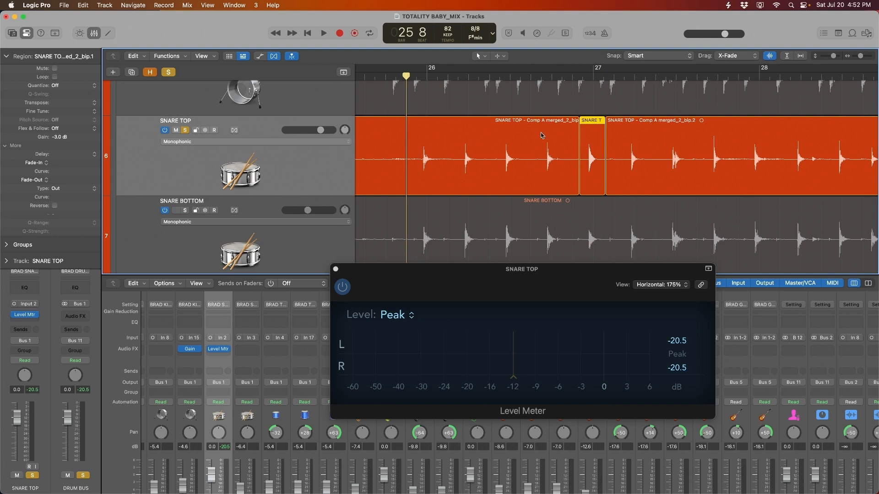
key(space)
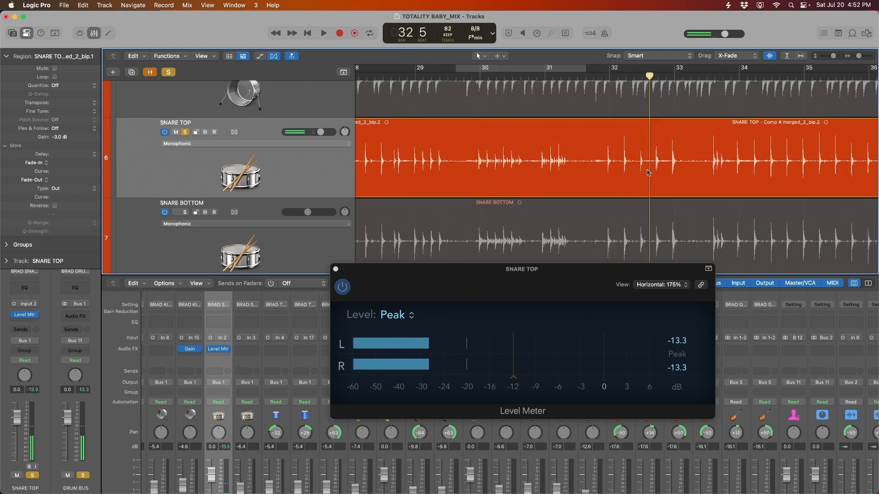
Isolate the quiet SNARE TOP hit between beats 4 and 6 of bar 32, set its region gain to -3.1 dB, and play it back
drag(650, 171, 635, 172)
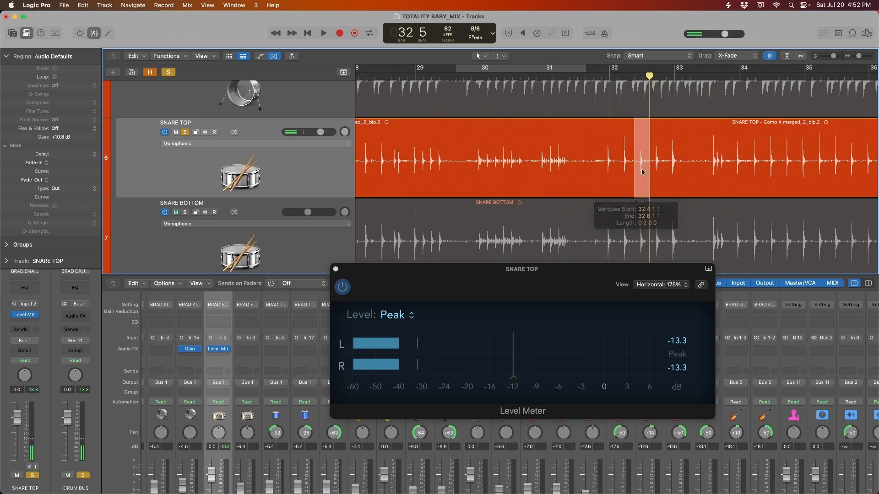
click(641, 172)
drag(63, 140, 63, 137)
key(space)
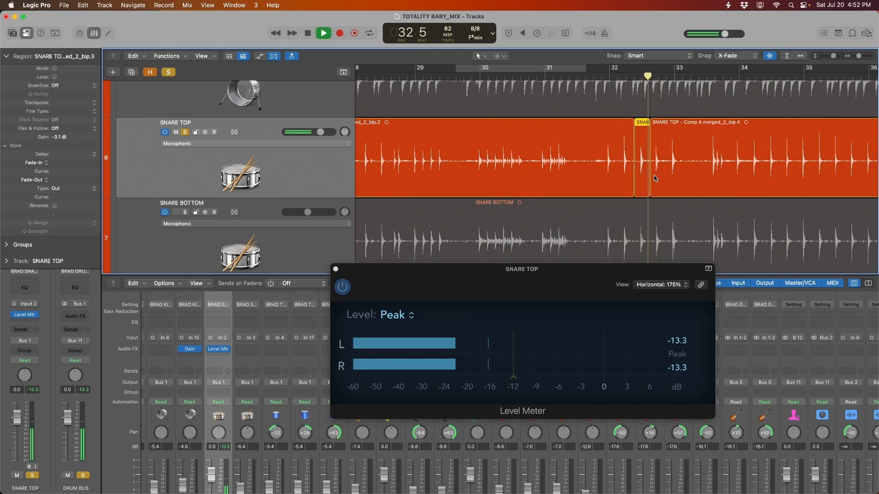
key(space)
Select the SNARE TOP region following the bar 32 hit and view the track across the whole song
click(681, 160)
key(super+Left)
key(super+Left)
key(super+Left)
key(super+Left)
key(super+Left)
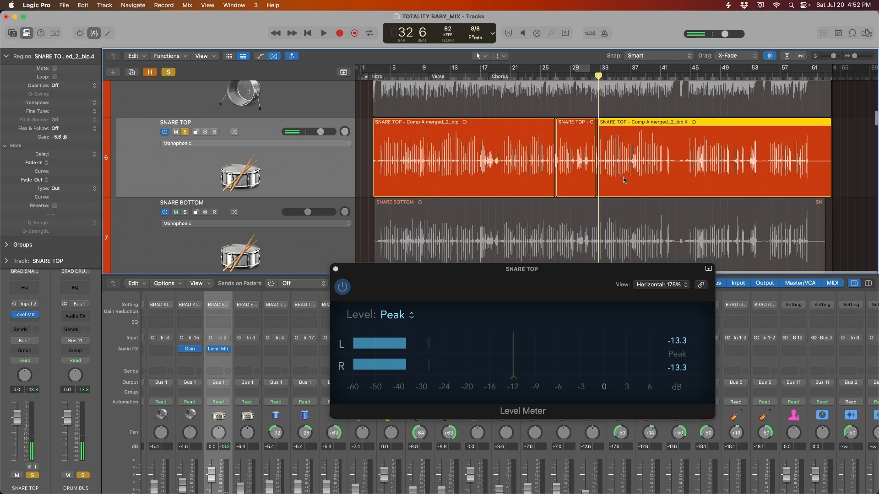
Select the SNARE TOP region between bars 27 and 32 and play its quiet passage around bar 30 with cycle mode on to read its peak level
key(super+Right)
key(super+Right)
key(super+Right)
scroll(538, 172, left, 5)
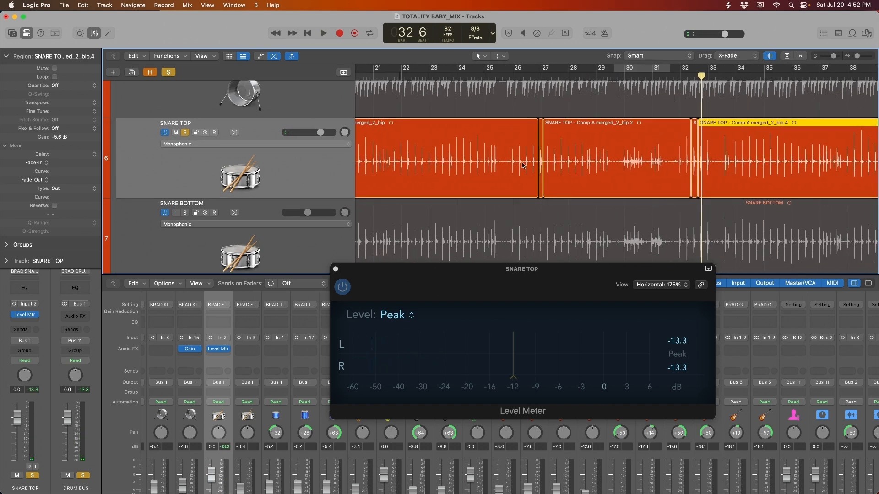
click(537, 171)
click(628, 177)
click(619, 85)
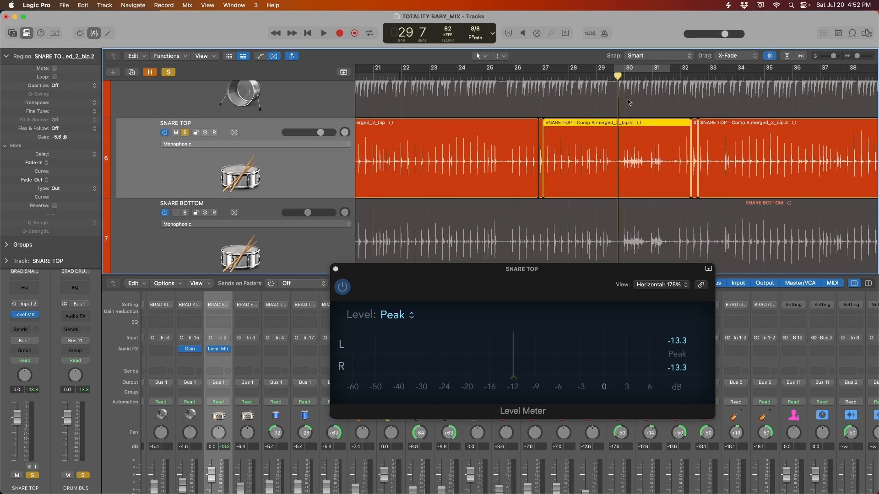
scroll(640, 185, right, 3)
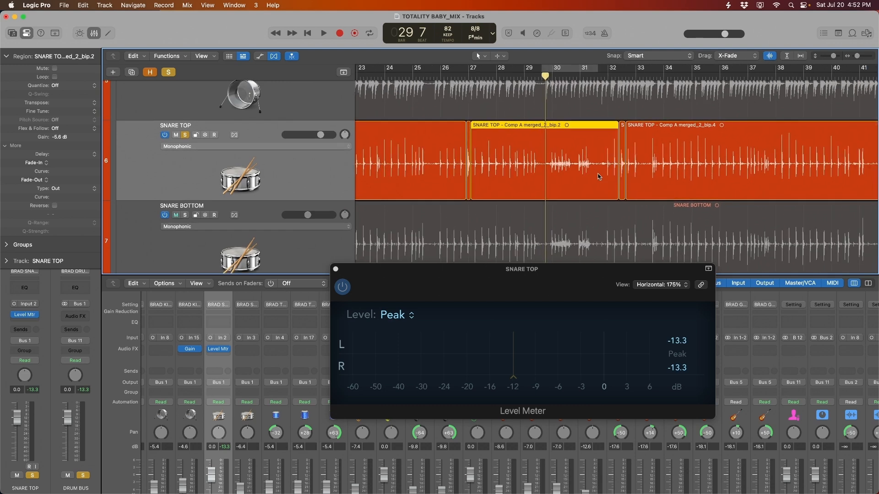
key(c)
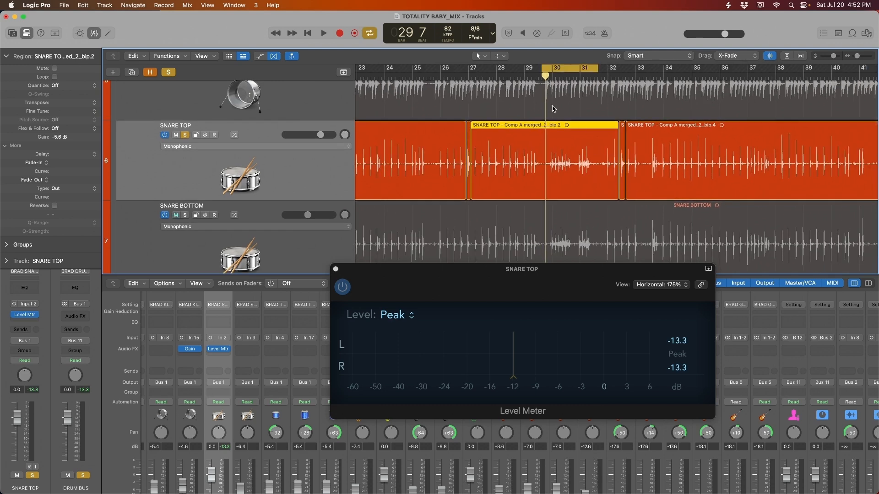
key(space)
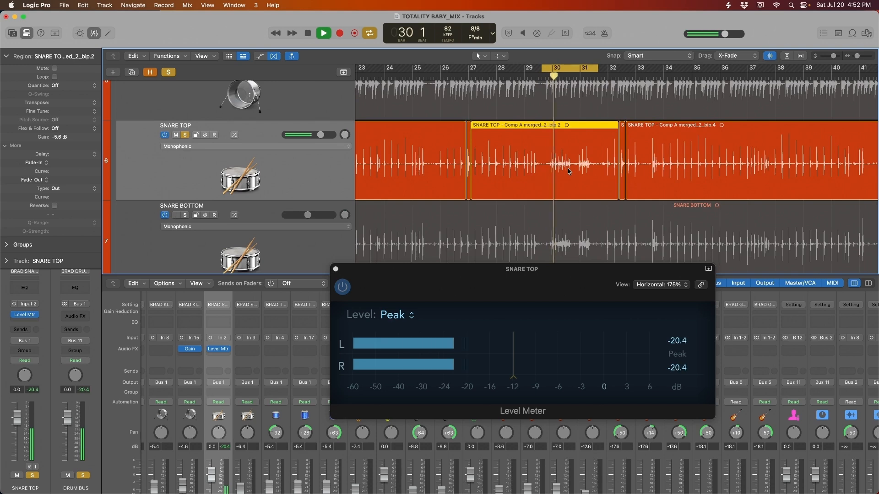
key(space)
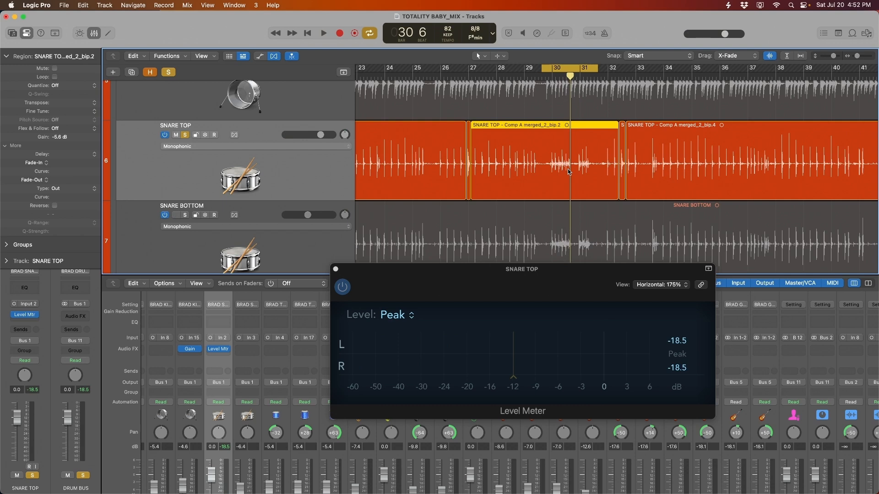
key(super+Right)
key(super+Right)
key(super+Right)
key(super+Right)
key(super+Right)
key(super+Right)
drag(531, 169, 552, 165)
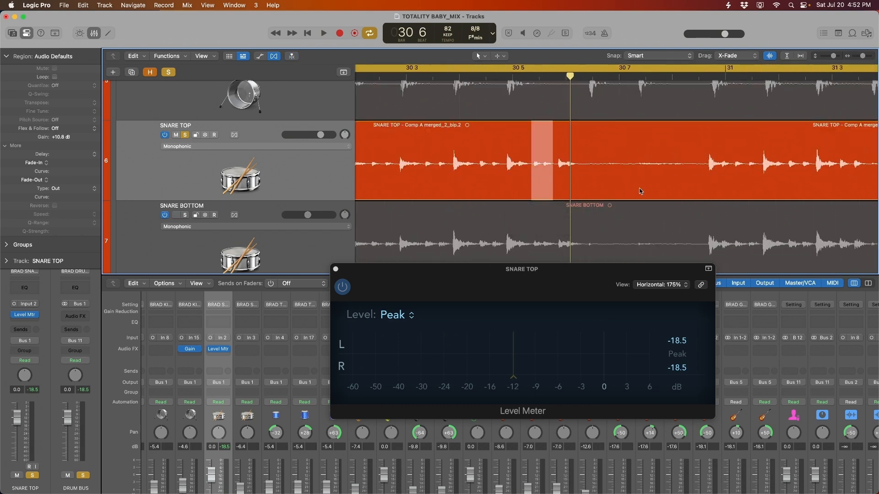
key(super+Left)
key(super+Left)
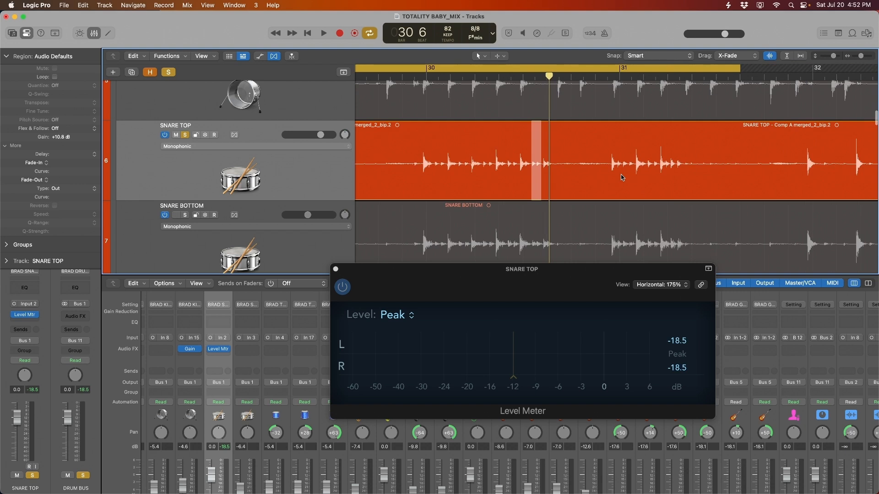
click(418, 162)
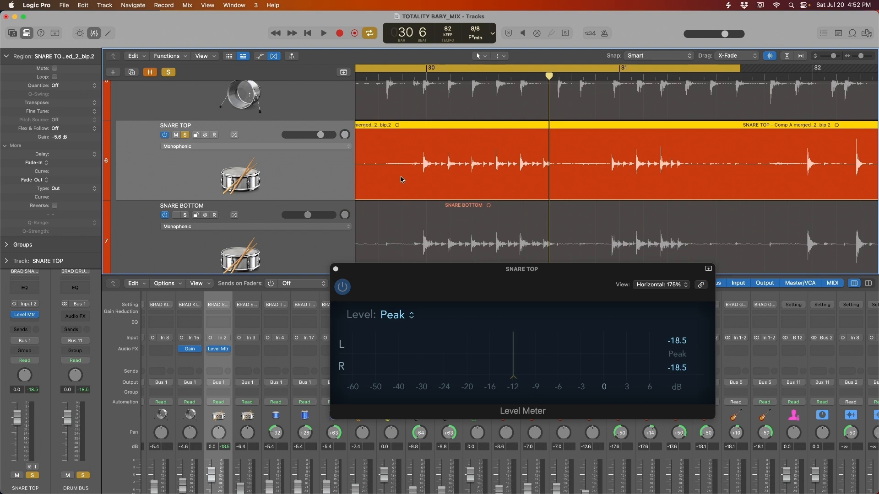
key(super+Left)
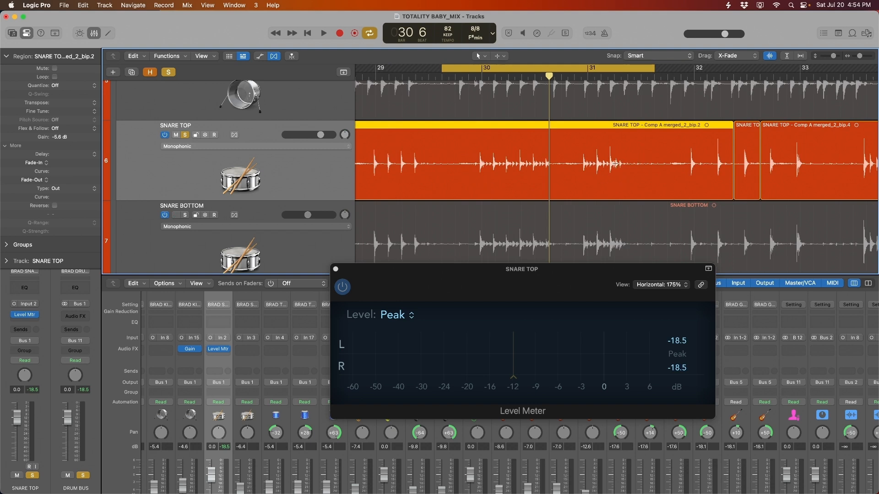
Isolate the quiet SNARE TOP passage from late bar 29 to mid bar 31 as its own region, set its gain to -4.0 dB, and play from bar 30
drag(628, 168, 549, 183)
click(482, 76)
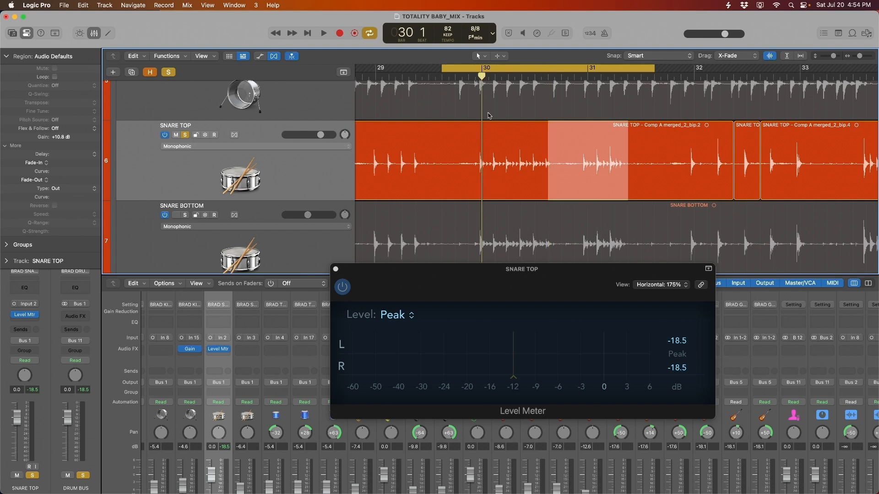
drag(450, 174, 641, 184)
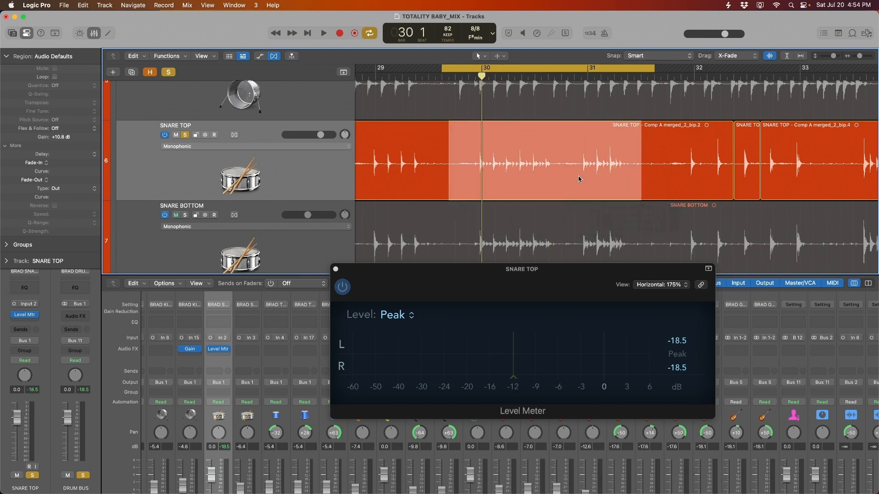
click(551, 183)
drag(59, 137, 68, 117)
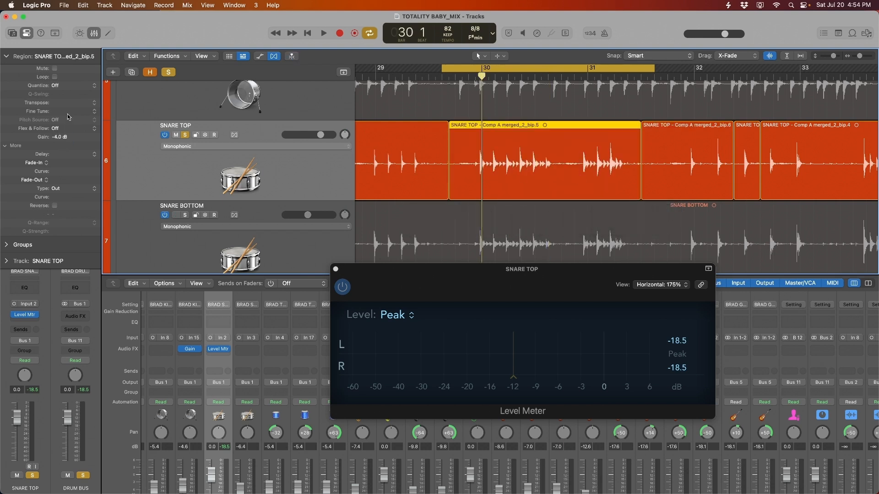
key(space)
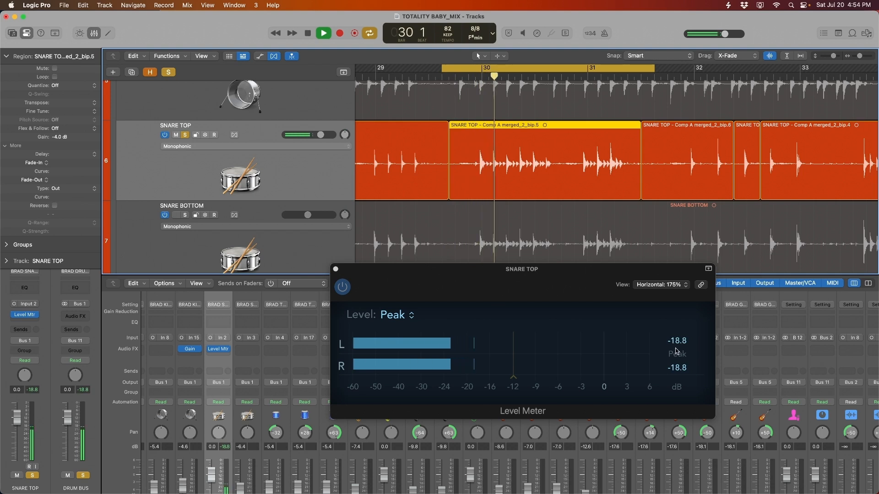
key(space)
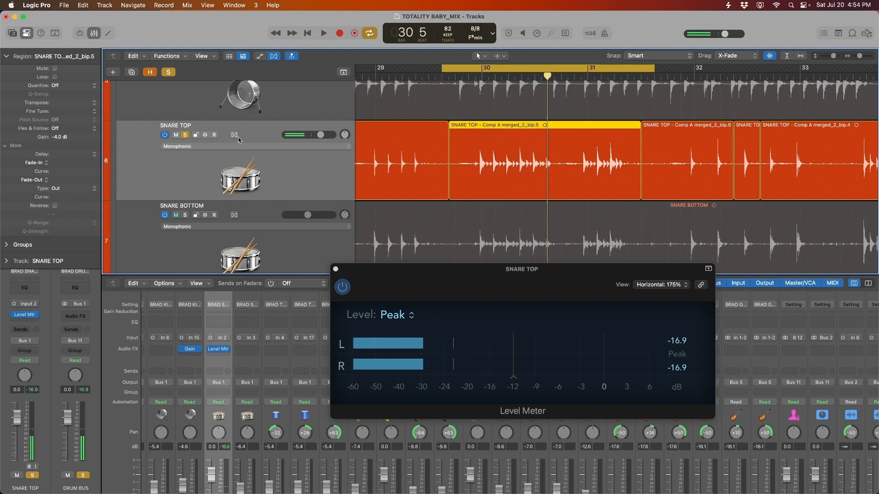
Raise the gain of the isolated SNARE TOP region around bars 30 and 31 to -3.1 dB and play it back
drag(61, 137, 63, 126)
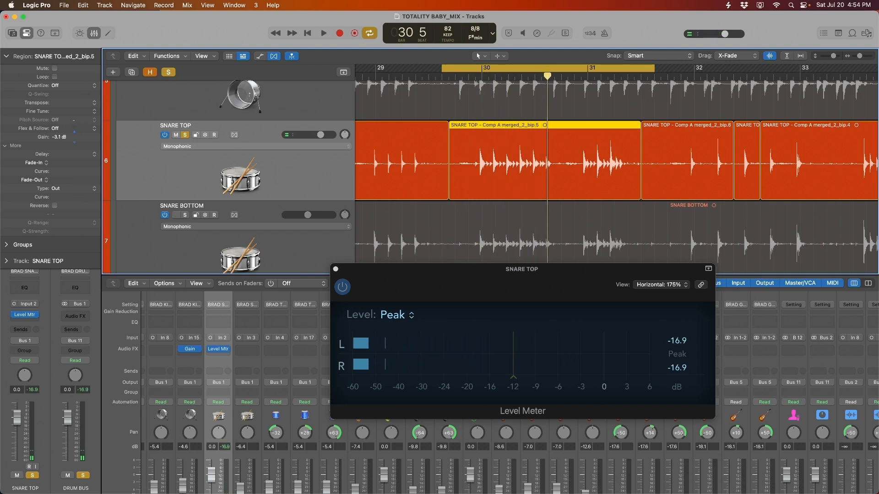
key(space)
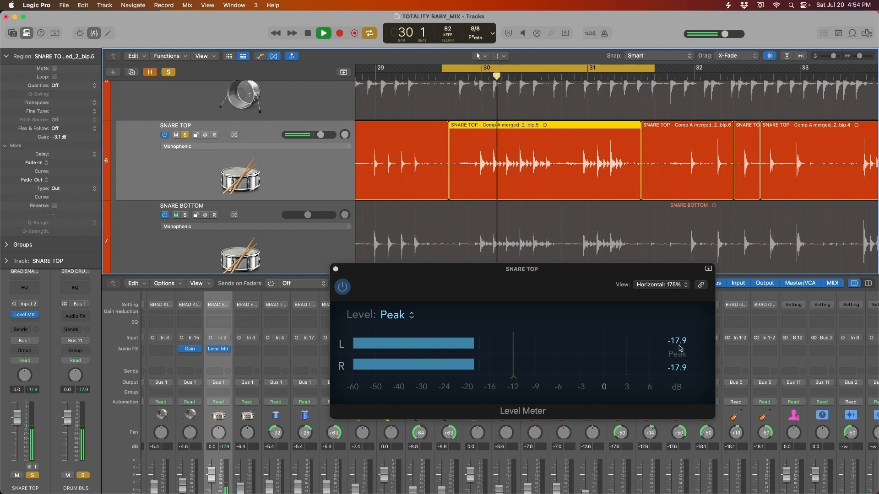
key(space)
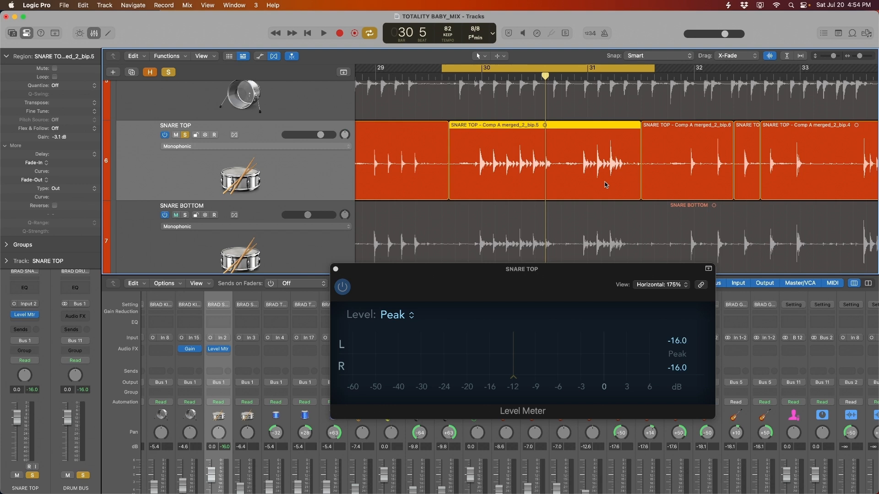
Select the six SNARE TOP regions and apply equal-power (EqP) crossfades where they meet
key(super+Right)
key(super+Right)
key(super+Right)
key(super+Right)
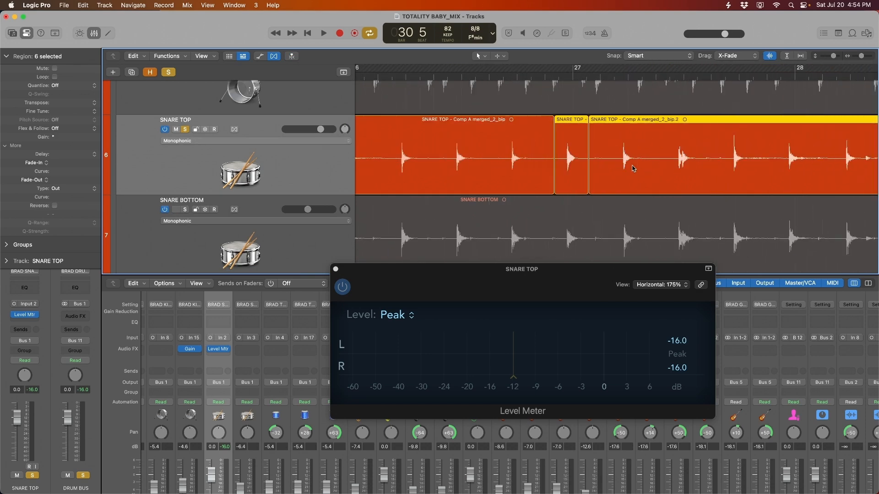
drag(548, 164, 548, 164)
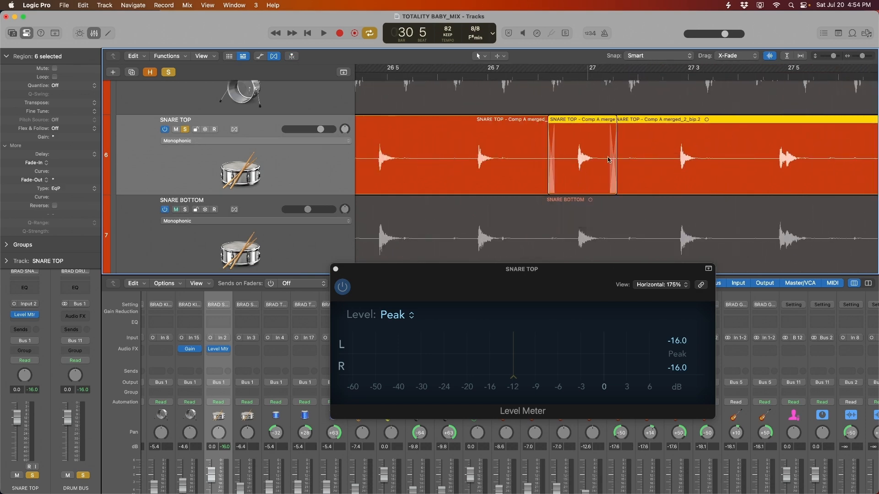
Examine the crossfades at the edits along the SNARE TOP track from bar 27 through bar 32
scroll(627, 148, right, 7)
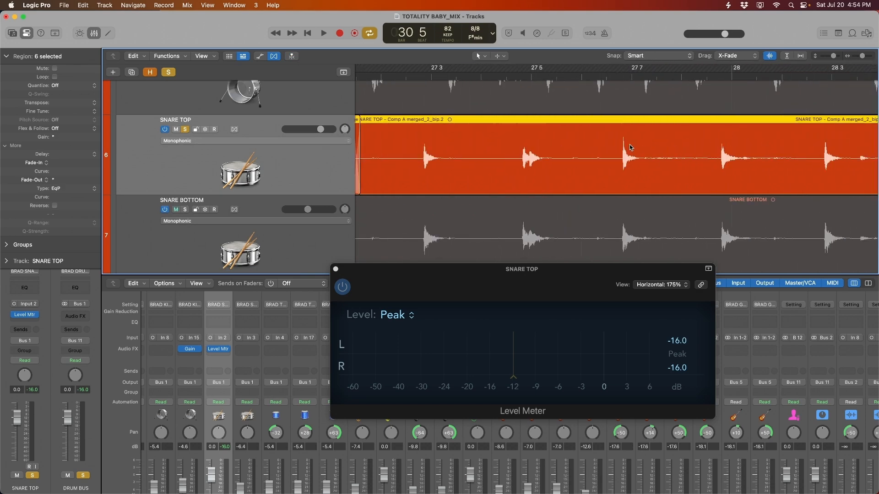
key(super+Left)
key(super+Left)
key(super+Left)
key(super+Left)
key(super+Left)
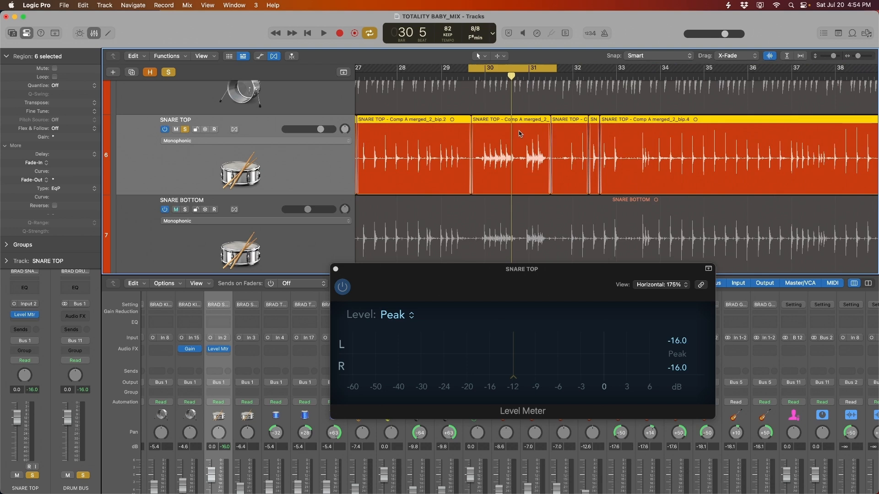
key(Return)
key(super+Right)
key(super+Right)
key(super+Right)
key(super+Right)
scroll(590, 171, right, 9)
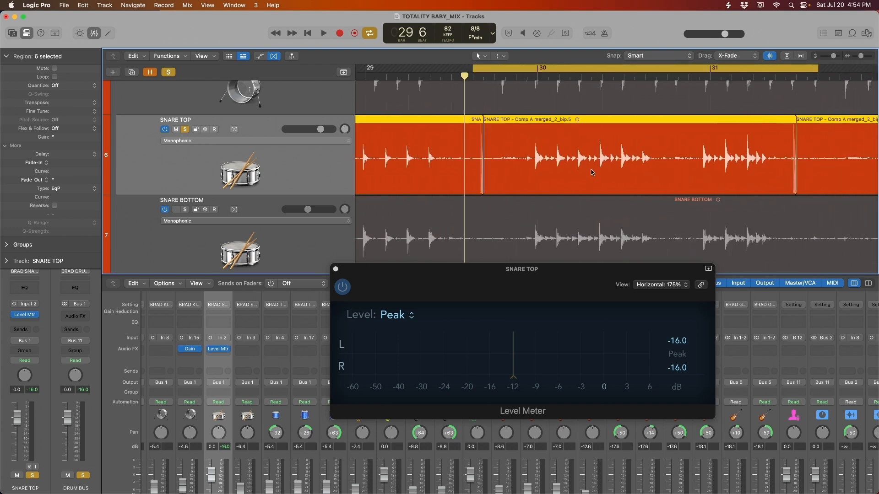
View the available Drag mode options and leave X-Fade active
scroll(592, 172, right, 2)
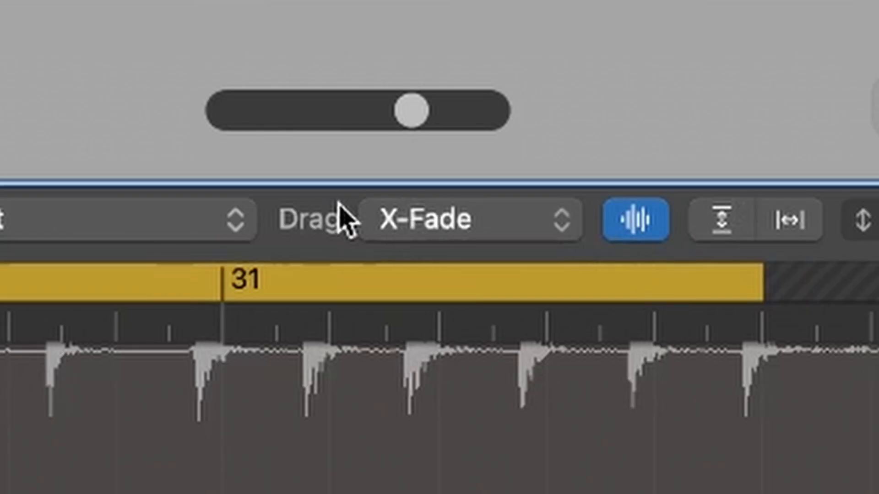
click(451, 224)
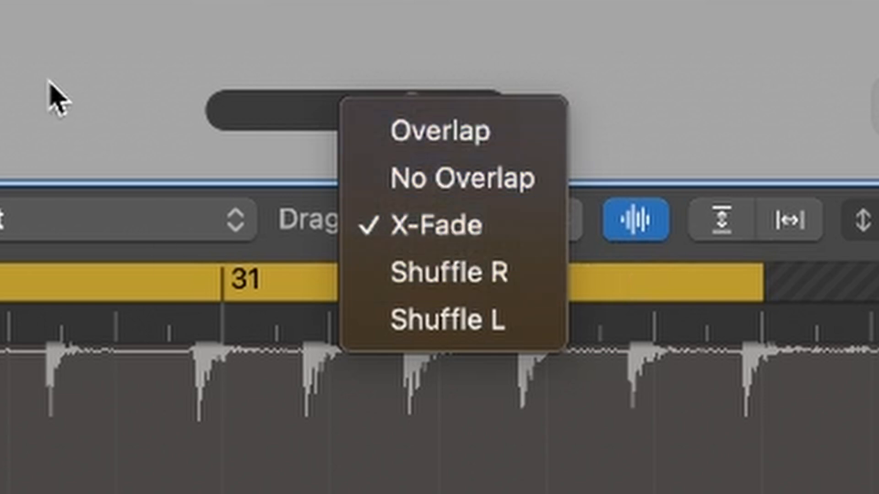
click(57, 99)
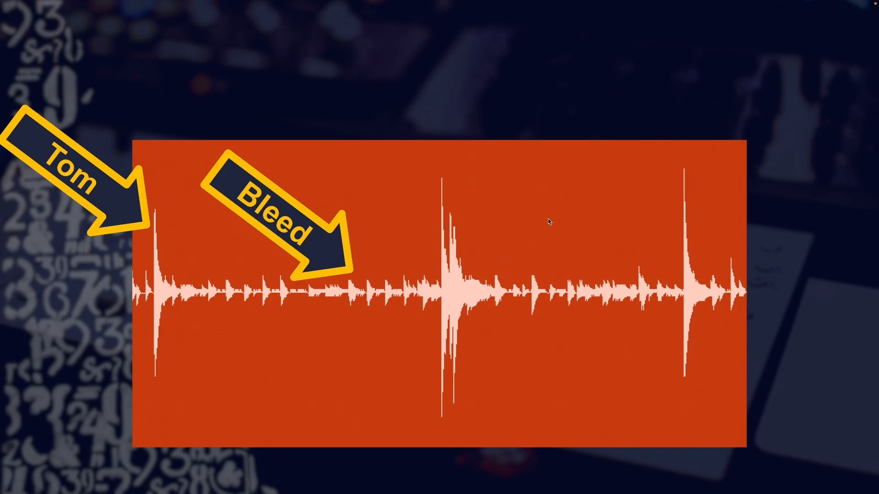
Select the MED TOM region and solo its track
scroll(473, 156, down, 3)
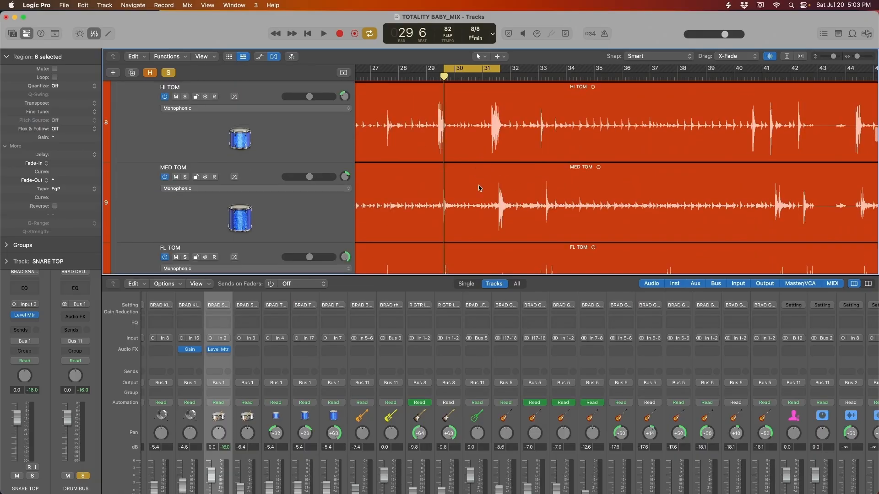
click(478, 186)
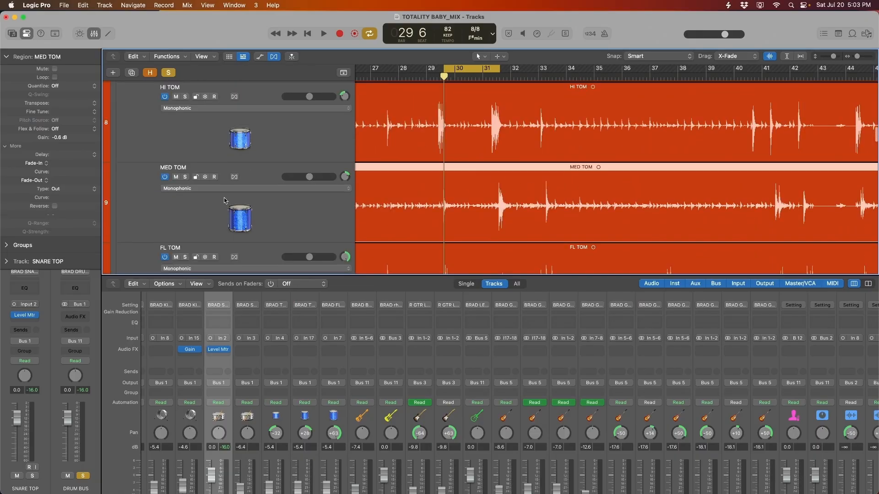
click(295, 215)
click(186, 178)
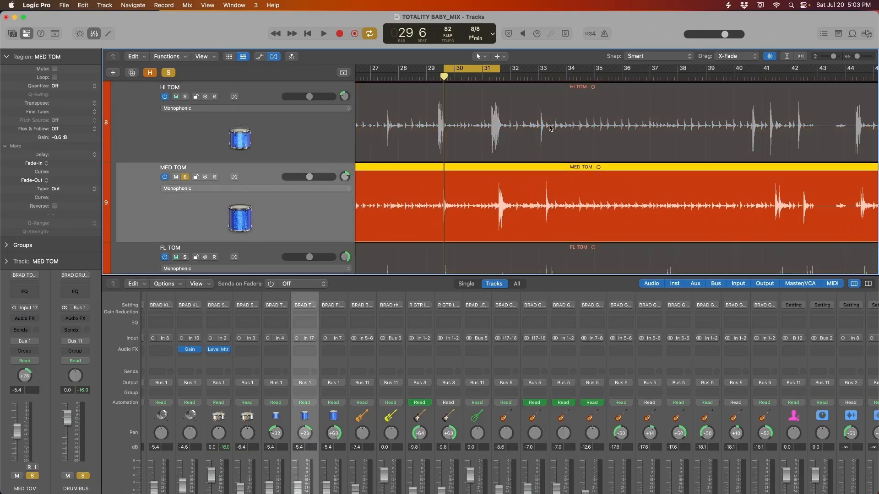
Play the soloed MED TOM track between its hits around bars 29 to 31 to listen to the bleed
scroll(492, 222, down, 2)
scroll(520, 201, up, 3)
scroll(519, 204, down, 2)
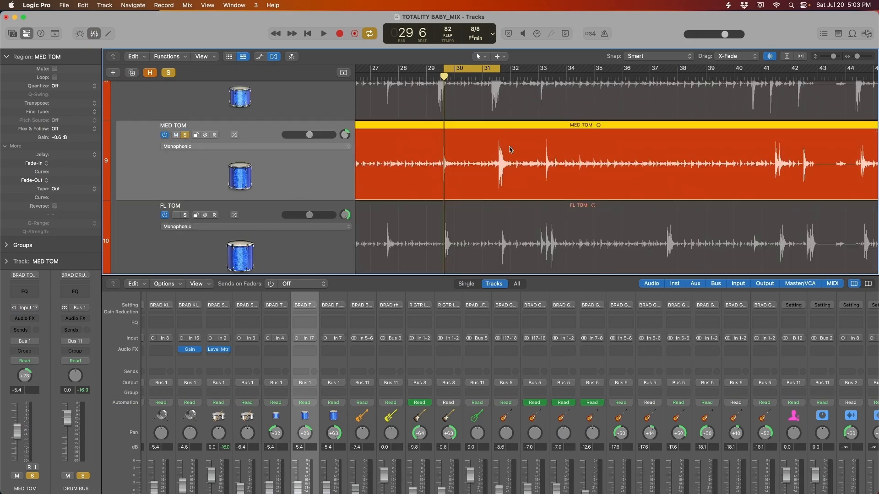
key(super+Right)
key(super+Right)
key(super+Right)
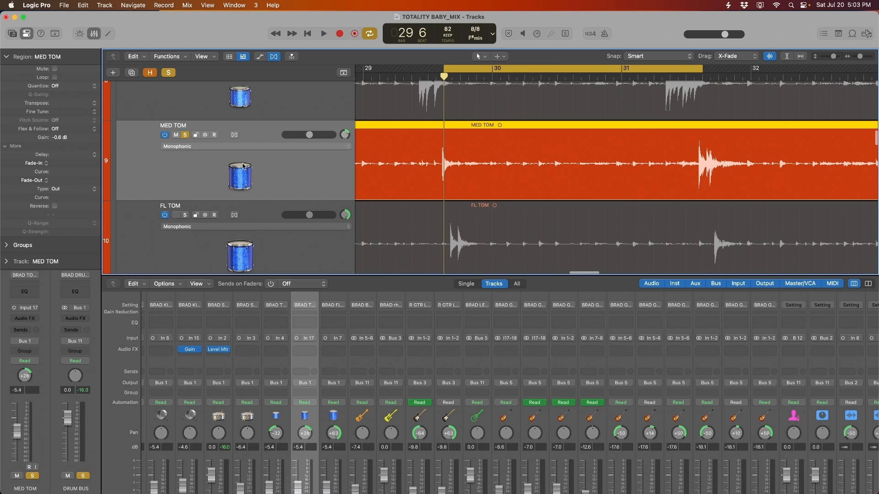
key(space)
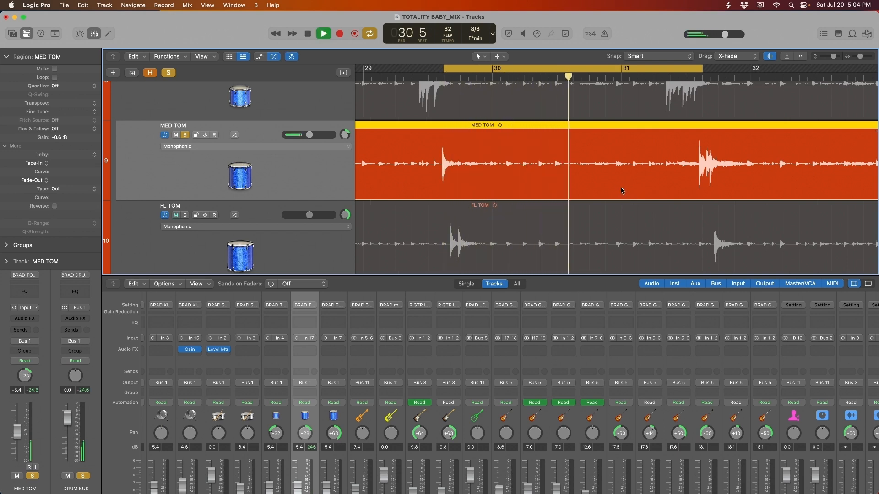
key(space)
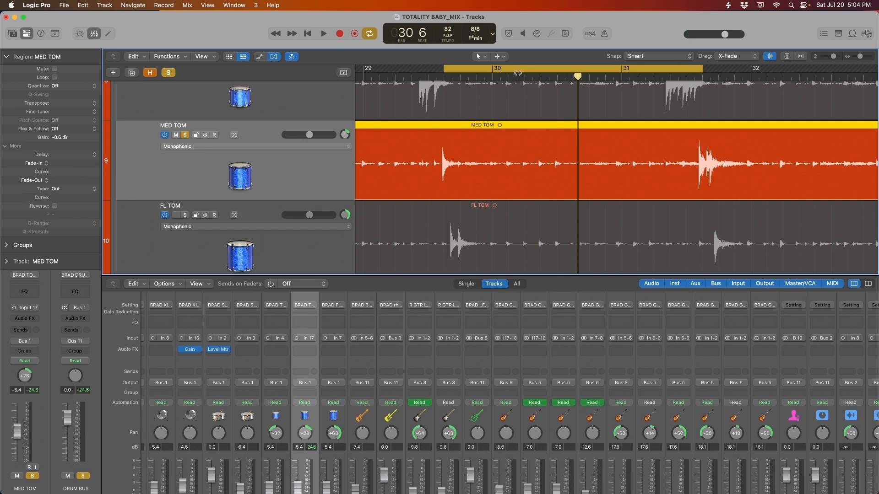
Turn off the current cycle range and define a new one over the MED TOM bleed from about bar 35 to bar 41
click(518, 71)
key(super+Left)
key(super+Left)
key(super+Left)
key(super+Left)
key(super+Left)
key(super+Left)
scroll(604, 108, right, 2)
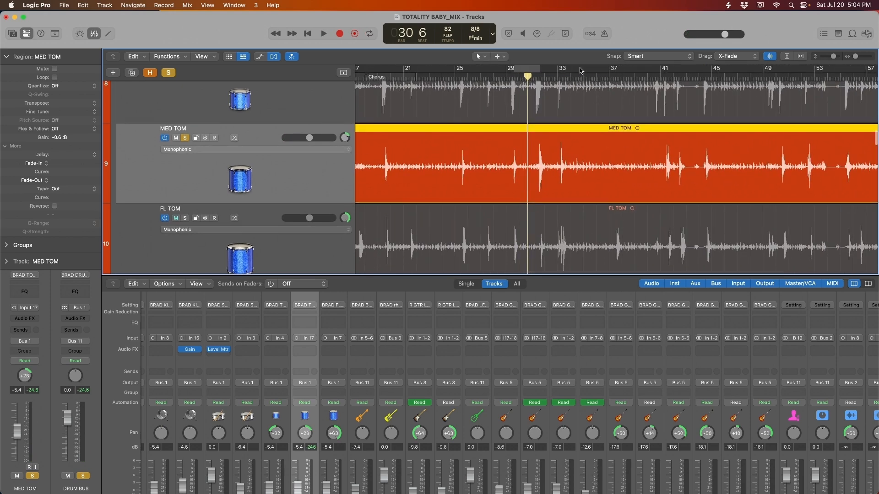
drag(581, 70, 660, 69)
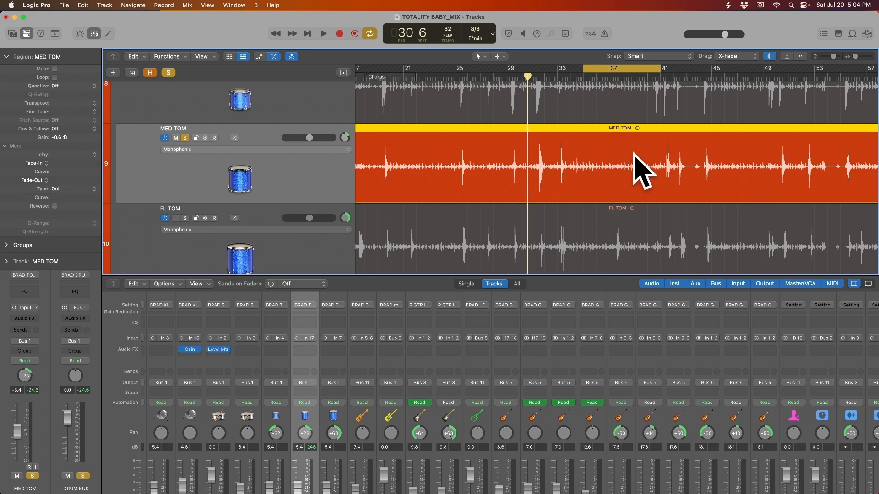
Play the soloed MED TOM track from bar 35 to hear the bleed between its hits
key(space)
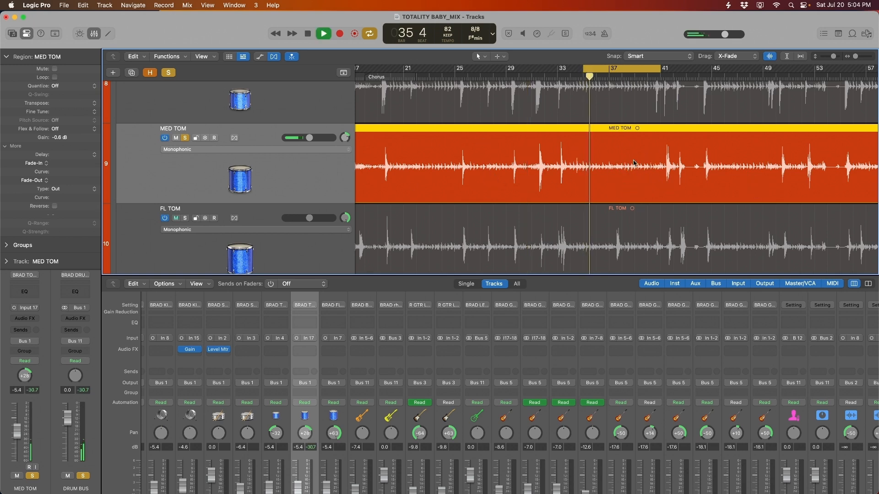
key(space)
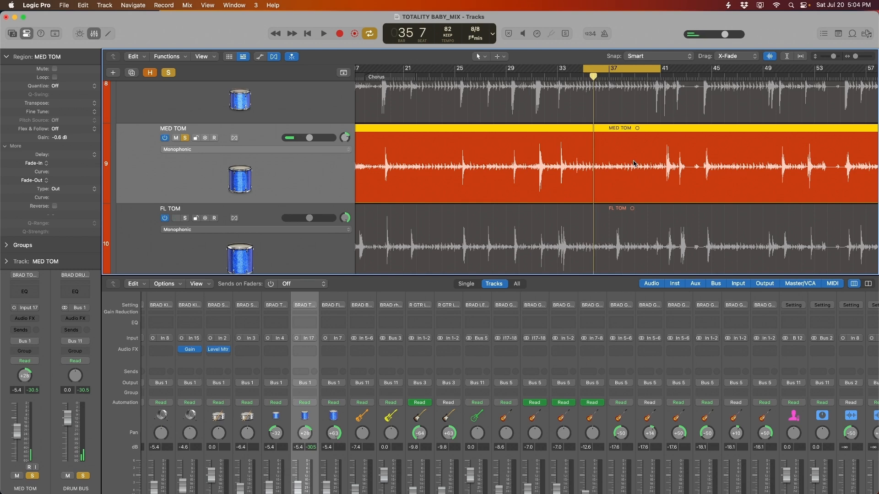
Move the cycle range to bars 22 to 29 and play the soloed MED TOM bleed there
scroll(631, 164, up, 2)
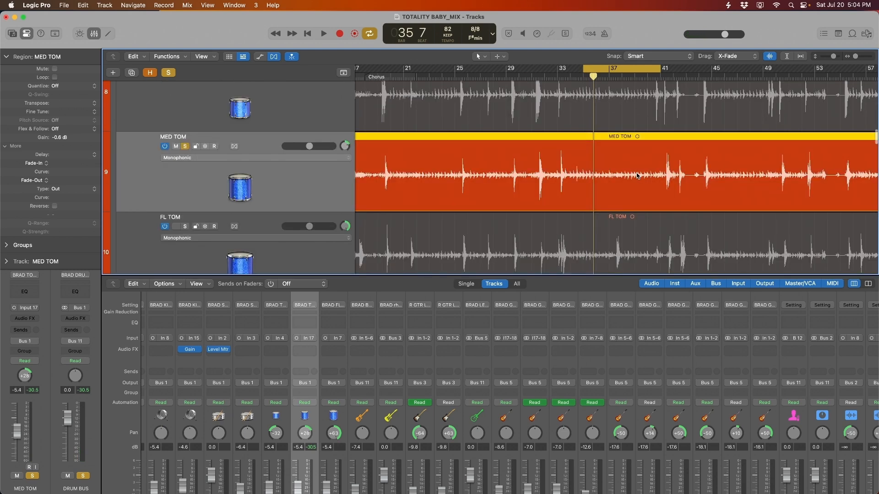
scroll(637, 175, up, 15)
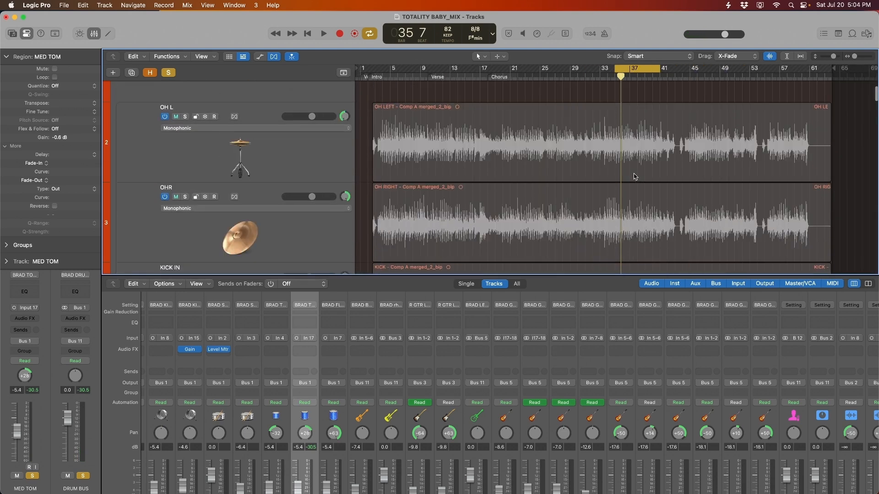
scroll(617, 141, down, 5)
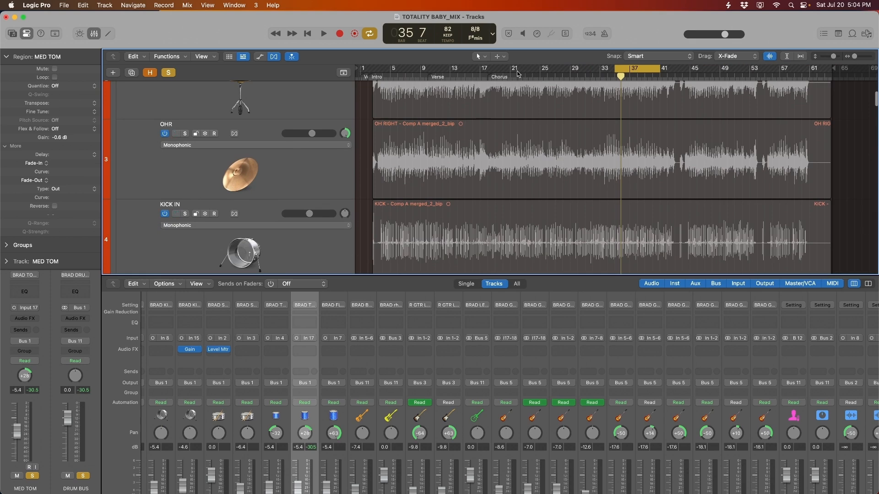
drag(513, 69, 562, 162)
scroll(561, 163, down, 8)
scroll(562, 165, up, 5)
scroll(567, 175, down, 10)
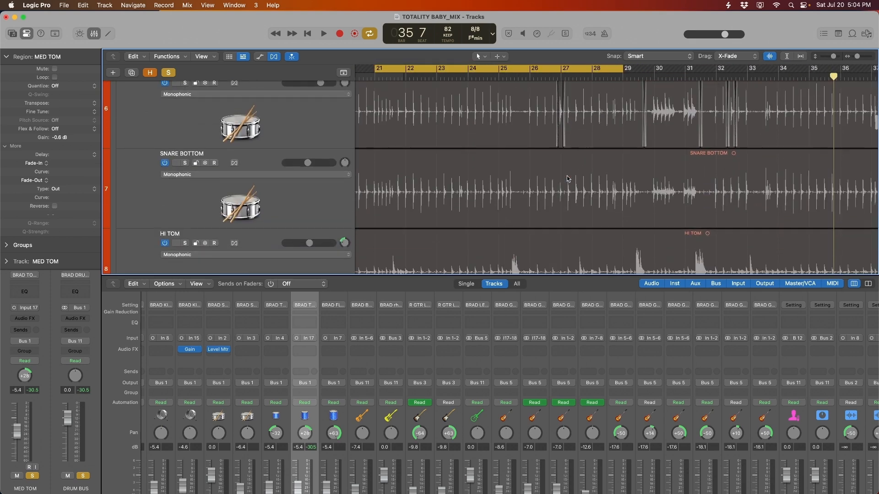
key(space)
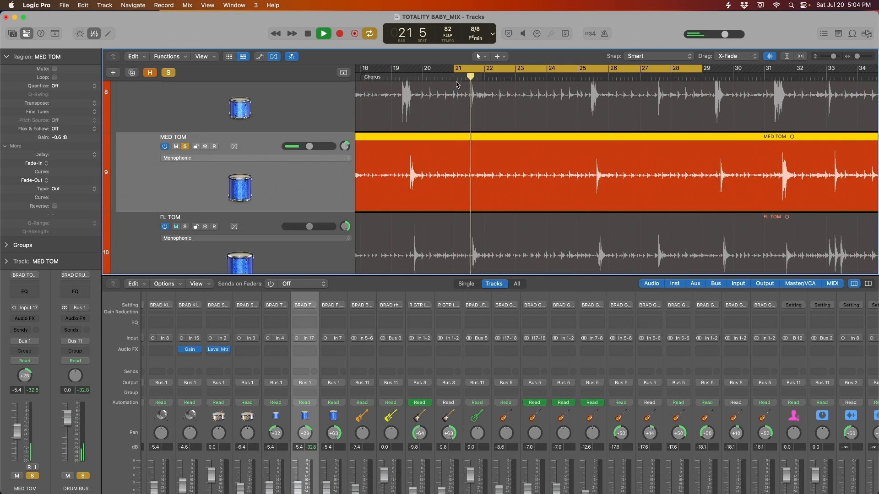
drag(454, 68, 488, 69)
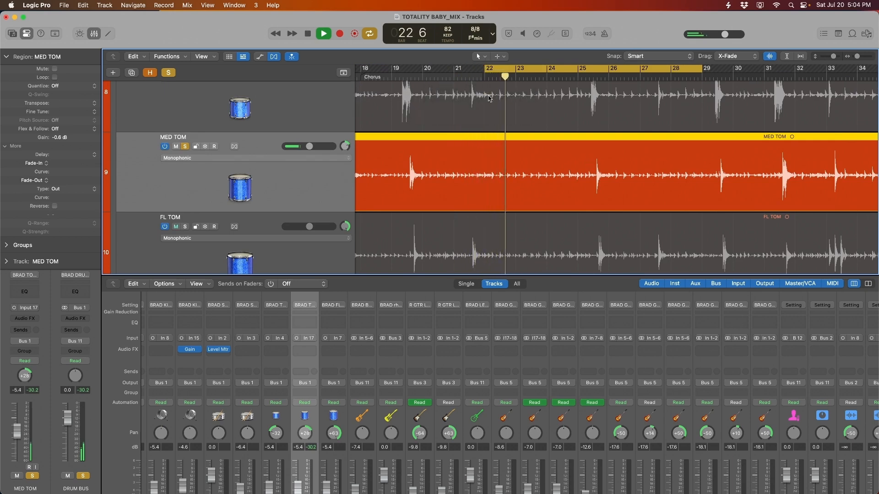
key(space)
Marquee-select the MED TOM bleed from bar 20 up to the hit at 25 6 and delete it
key(super+Right)
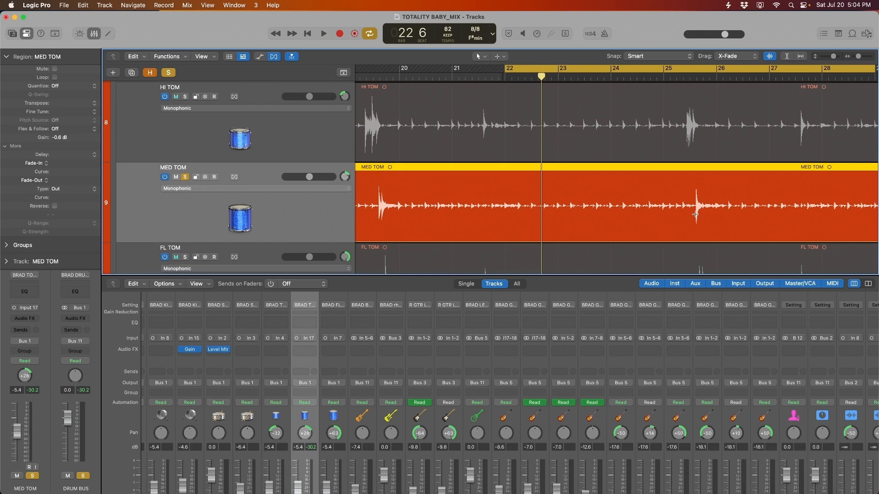
drag(695, 214, 399, 220)
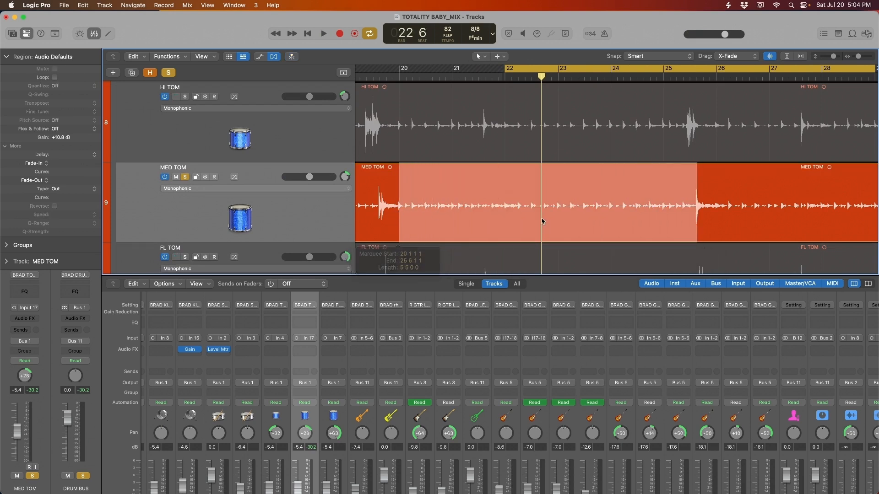
click(613, 217)
key(Delete)
Separate the MED TOM hit at bar 25 and delete the bleed between it and the hit at bar 29
drag(696, 215, 486, 214)
click(523, 216)
scroll(561, 183, right, 8)
click(570, 207)
key(Delete)
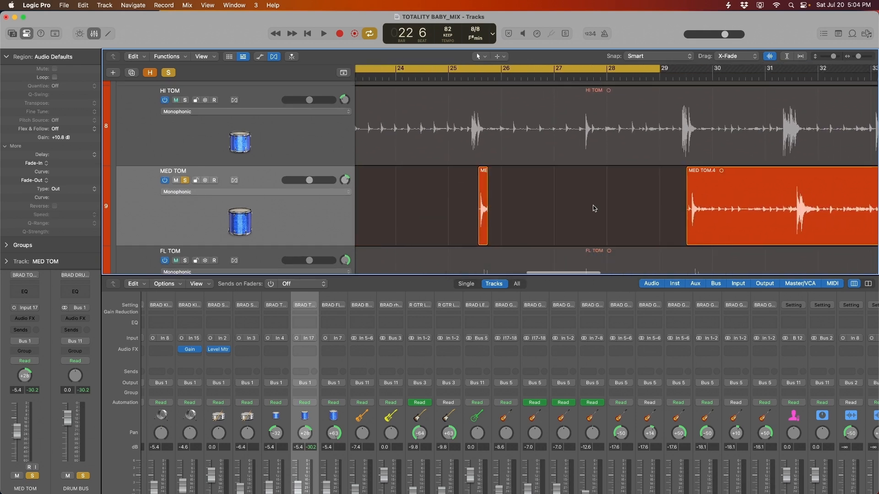
Tighten the edges of the isolated MED TOM region around its hit at bar 25
scroll(590, 203, left, 10)
scroll(573, 201, down, 1)
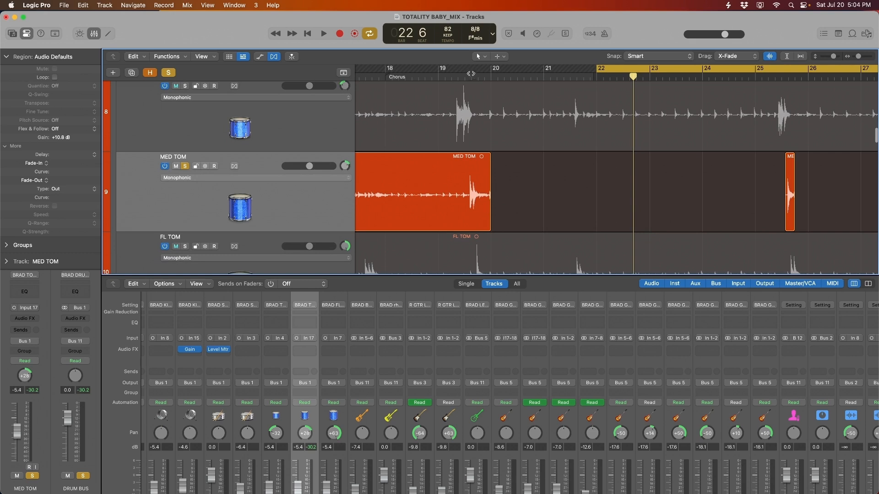
scroll(757, 111, right, 7)
click(614, 77)
key(super+Right)
key(super+Right)
key(super+Right)
key(super+Right)
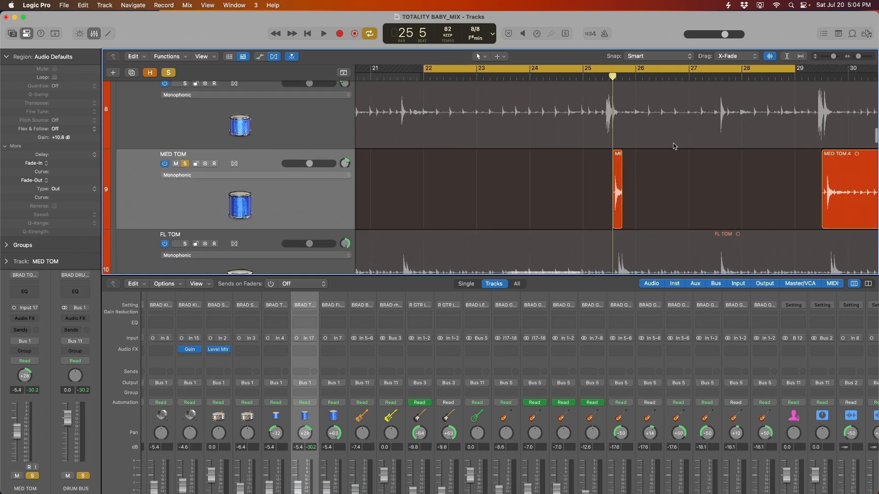
scroll(652, 210, right, 1)
drag(598, 204, 615, 203)
drag(668, 213, 663, 212)
Turn off the cycle range and play the isolated MED TOM hit at bar 25 to check its edges
key(space)
key(space)
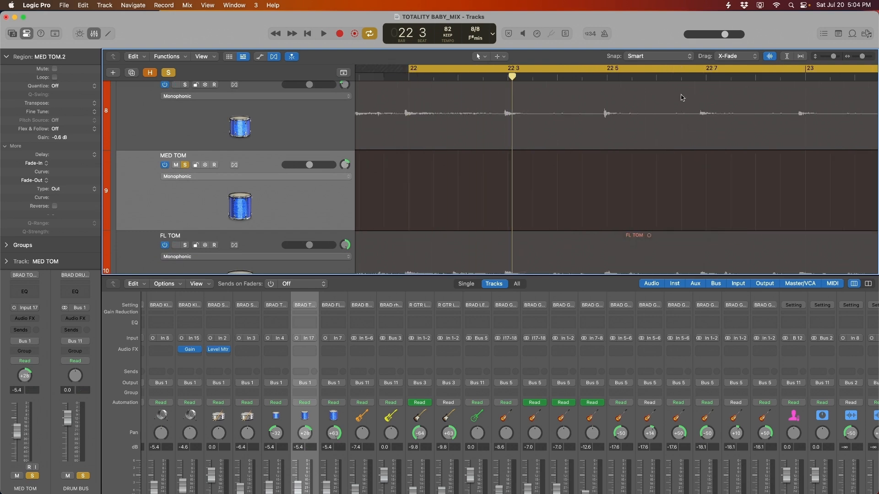
click(680, 69)
scroll(673, 105, right, 15)
key(super+Left)
key(super+Left)
key(super+Left)
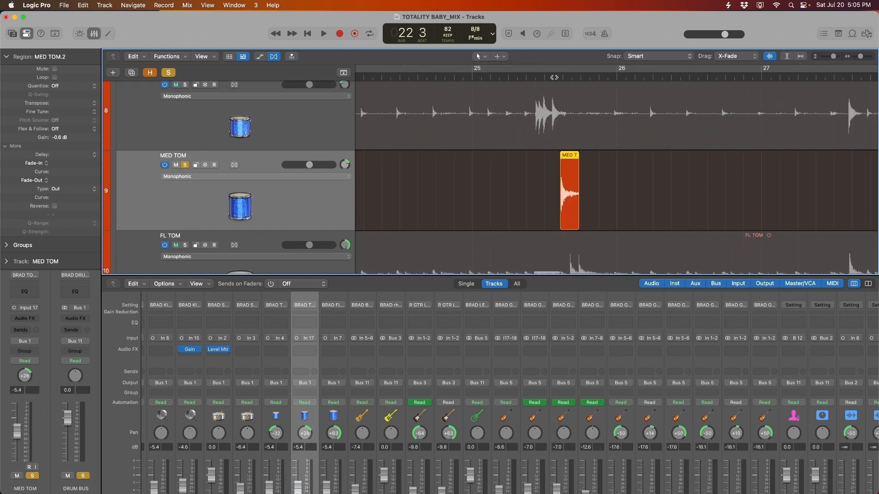
click(554, 78)
key(space)
key(space)
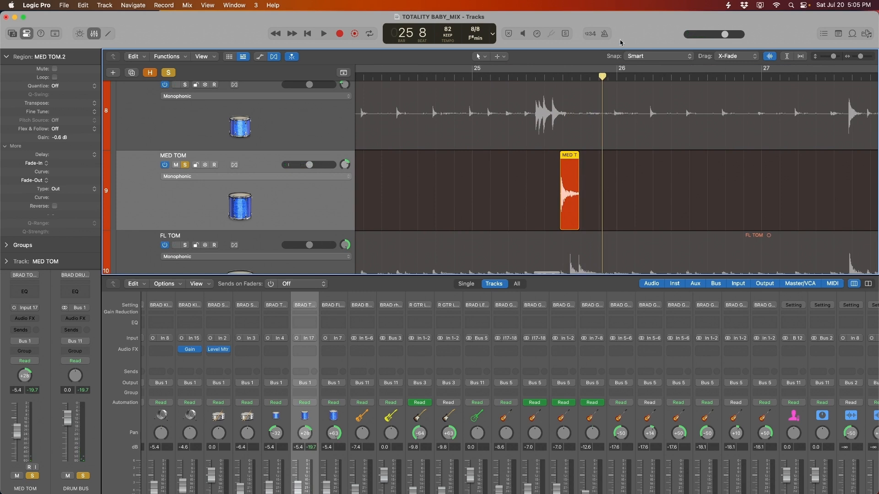
Switch the secondary tool to the Fade Tool and draw a fade-out of 108 on the MED TOM hit at bar 25
key(t)
super+click(522, 162)
drag(588, 186, 573, 182)
click(592, 166)
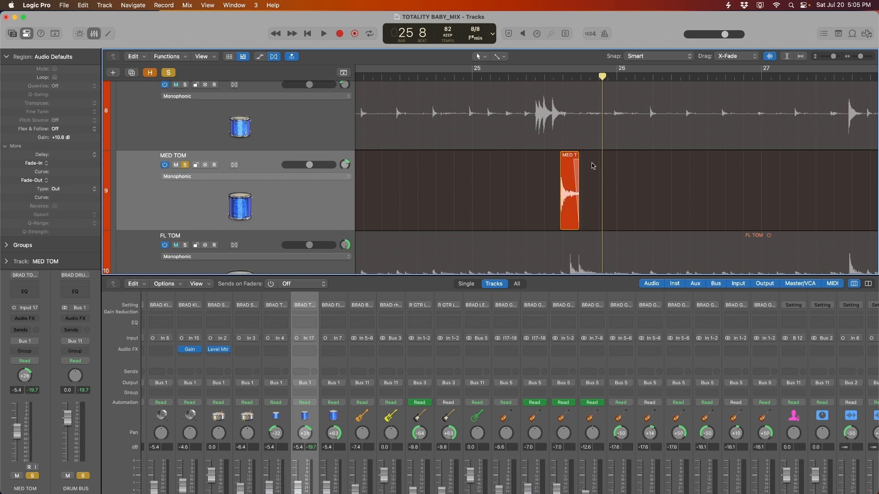
click(562, 171)
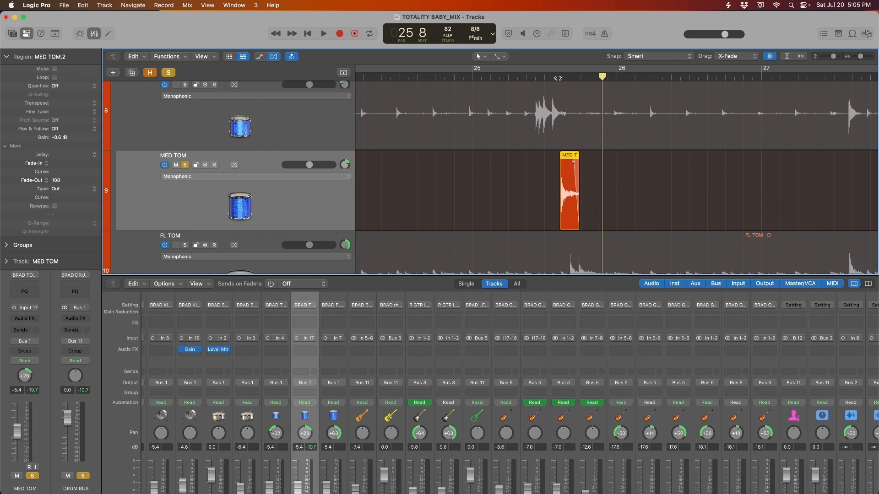
Add a fade-in of 26 at the start of the MED TOM hit at bar 25 and play it
click(558, 77)
key(super+Right)
key(super+Right)
key(super+Right)
key(super+Right)
key(super+Right)
key(super+Right)
key(super+Right)
key(super+Right)
drag(555, 182, 594, 187)
key(space)
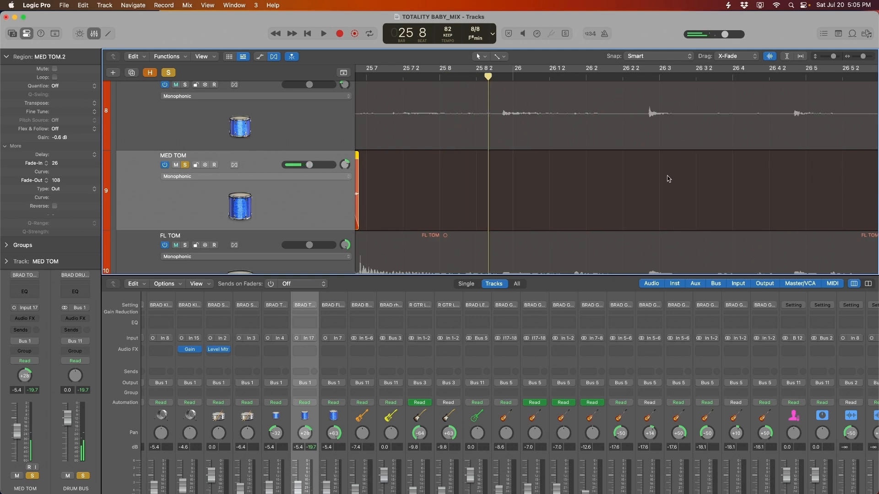
Turn off the MED TOM solo and set the secondary tool back to the Marquee Tool
scroll(667, 179, left, 5)
scroll(643, 177, down, 3)
scroll(640, 177, left, 2)
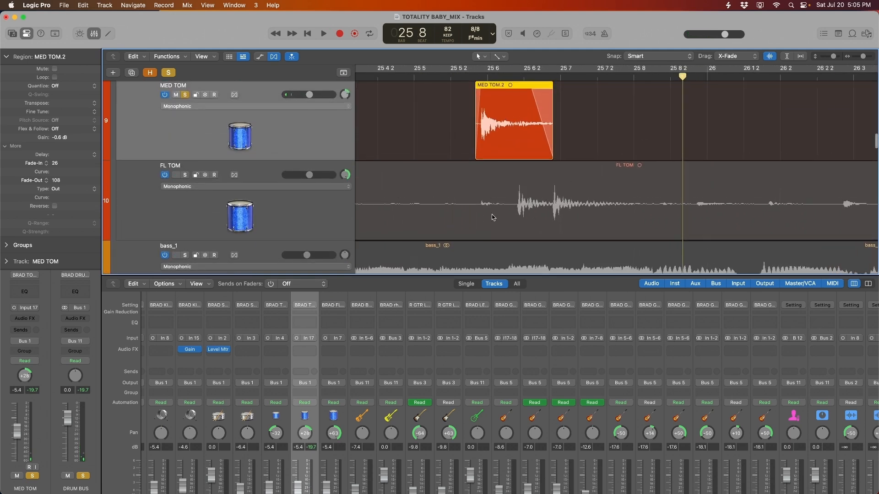
key(super+Left)
key(super+Left)
scroll(553, 178, up, 3)
key(super+Left)
key(super+Left)
key(super+Left)
key(super+Left)
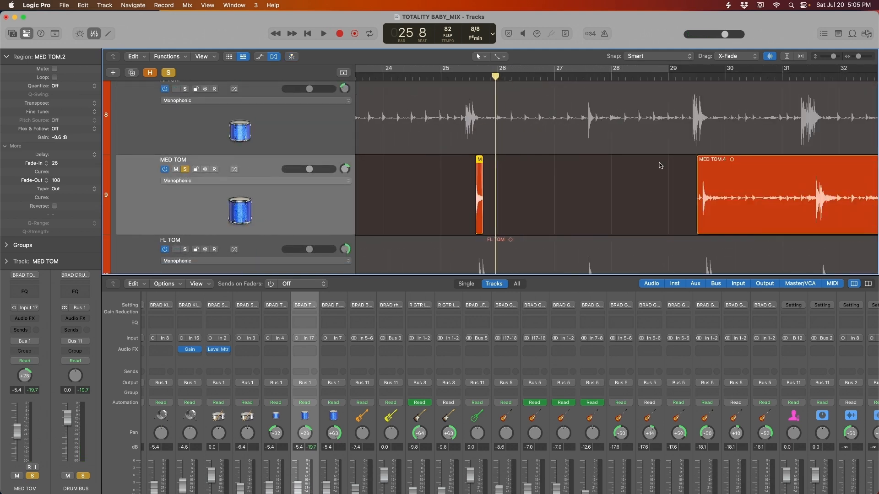
scroll(595, 169, left, 4)
scroll(427, 121, up, 2)
click(499, 56)
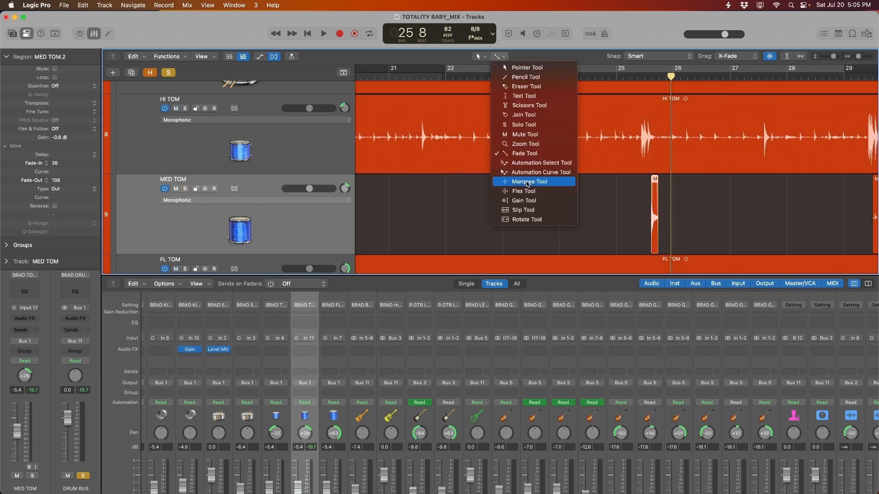
click(527, 182)
Cut the HI TOM and FL TOM regions around their hits between bars 25 and 29 and delete the bleed between them
mouse_move(642, 140)
mouse_down()
mouse_move(432, 139)
mouse_move(654, 141)
mouse_up()
key(Delete)
scroll(641, 139, right, 4)
scroll(654, 151, down, 4)
drag(755, 201, 543, 198)
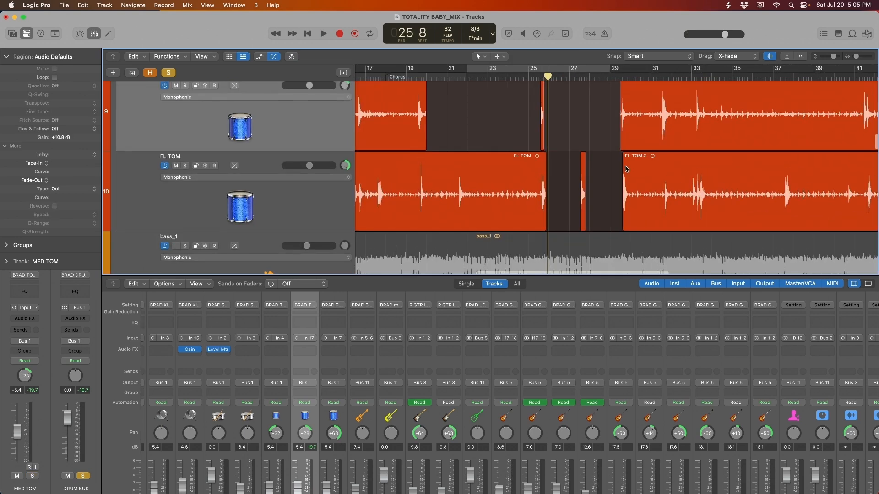
Turn the cycle range back on and play the drums over the edited tom section
scroll(626, 170, up, 4)
click(617, 69)
key(space)
scroll(624, 143, down, 3)
scroll(624, 143, up, 3)
key(space)
Trim the HI TOM.2 region tightly around its bar 25 hits and fade its edges, checking it by playback
key(super+Right)
key(super+Right)
key(super+Right)
key(super+Right)
key(super+Right)
key(super+Right)
drag(658, 160, 625, 160)
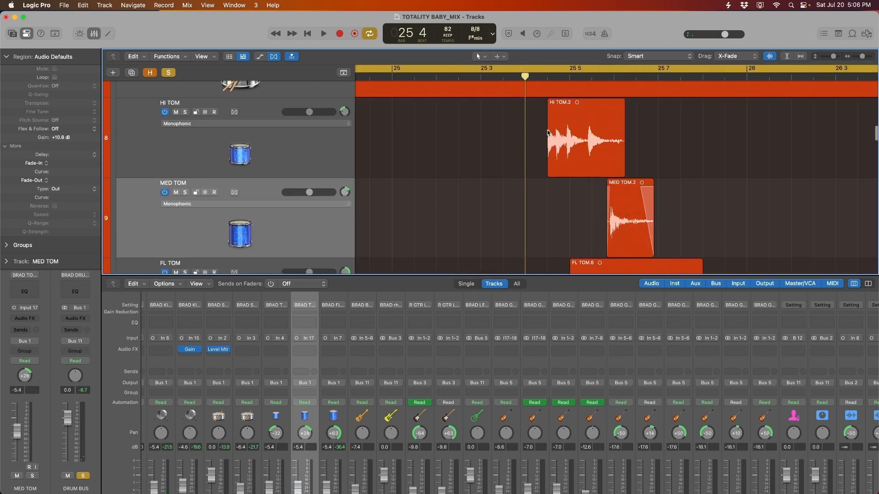
drag(547, 133, 545, 132)
drag(607, 140, 626, 140)
key(space)
key(space)
key(c)
Fade the edges of the FL TOM region at bar 25 and tidy the edge of the next tom hit
scroll(729, 172, down, 3)
scroll(628, 251, right, 8)
mouse_move(617, 245)
mouse_down()
mouse_move(663, 245)
mouse_move(630, 250)
mouse_up()
drag(683, 255, 663, 255)
scroll(659, 229, up, 3)
key(space)
drag(794, 171, 789, 171)
key(space)
Play the full drums from bar 22 to hear the toms with the bleed before bar 25 still in place
key(super+Left)
key(super+Left)
key(super+Left)
key(super+Left)
key(super+Left)
key(super+Left)
key(space)
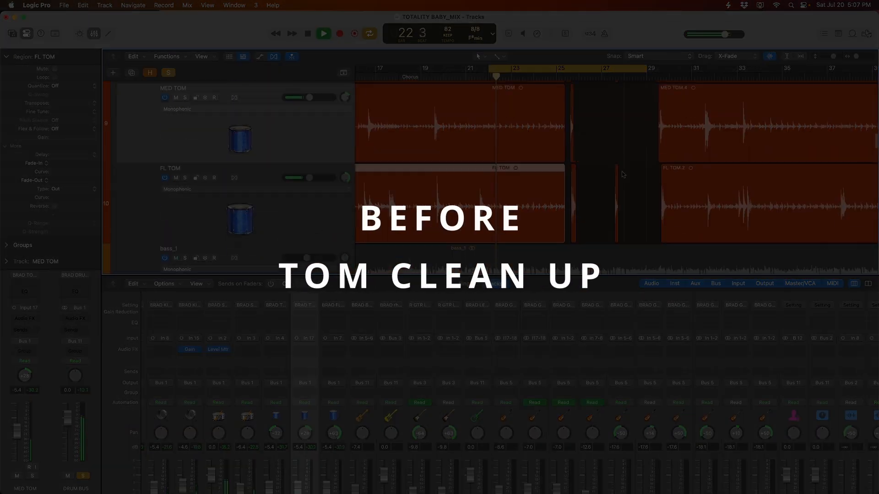
Select the HI TOM, MED TOM and FL TOM regions preceding the bar 25 hits and trim their ends back to bar 22
scroll(622, 174, up, 8)
scroll(608, 188, down, 6)
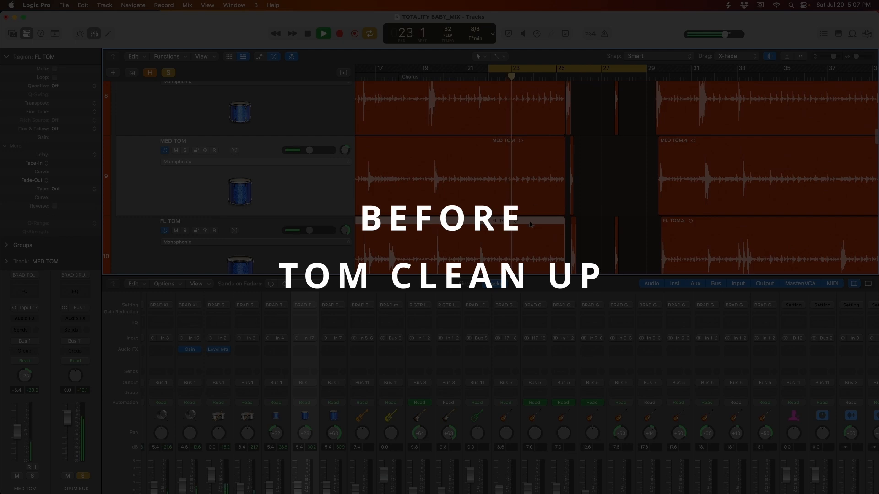
shift+click(545, 184)
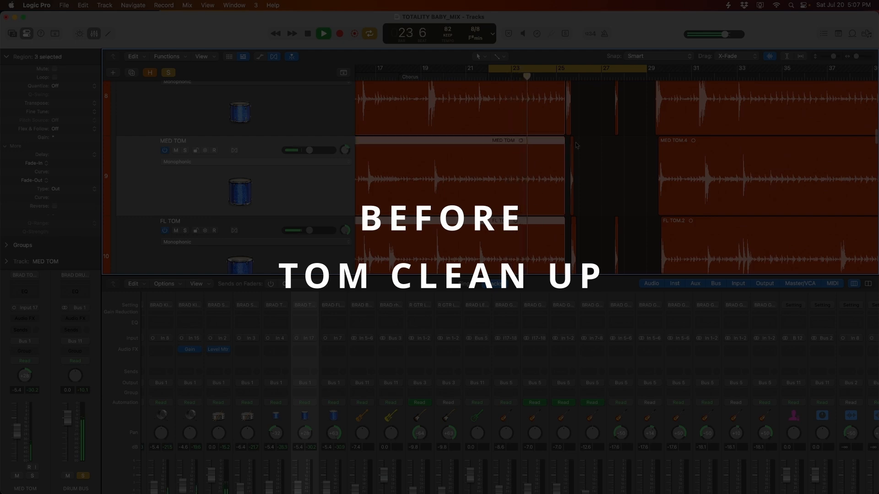
scroll(554, 190, up, 3)
shift+click(562, 194)
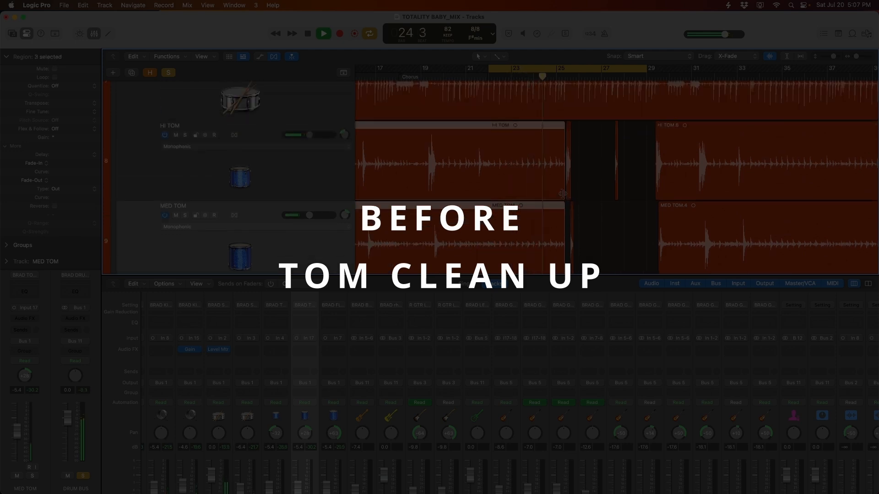
key(space)
drag(563, 194, 488, 195)
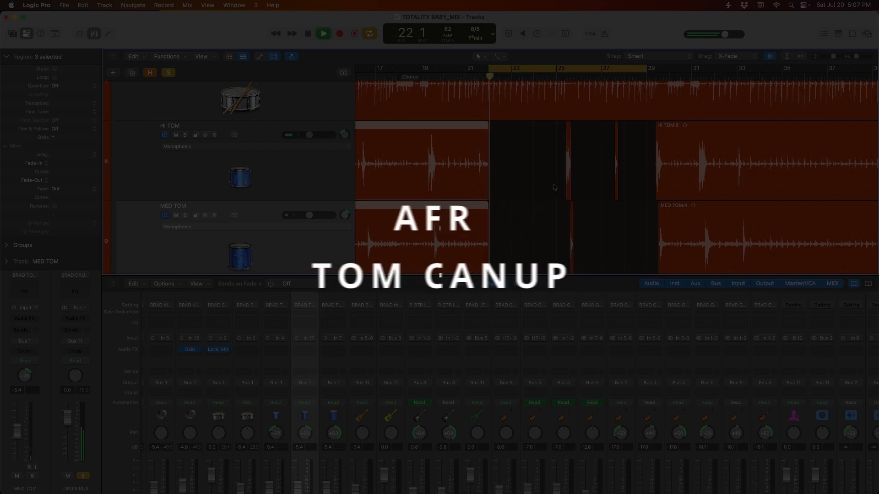
Play the drums from bar 22 to hear the toms without the bleed
key(space)
scroll(527, 200, down, 3)
scroll(526, 200, up, 4)
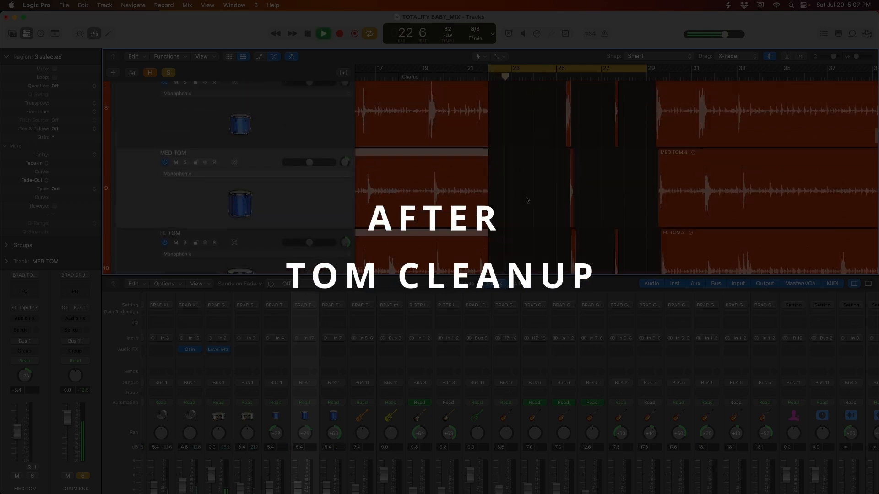
Place the playhead at bar 25, turn off the cycle range and examine the HI TOM.2 hits closely
scroll(526, 200, up, 1)
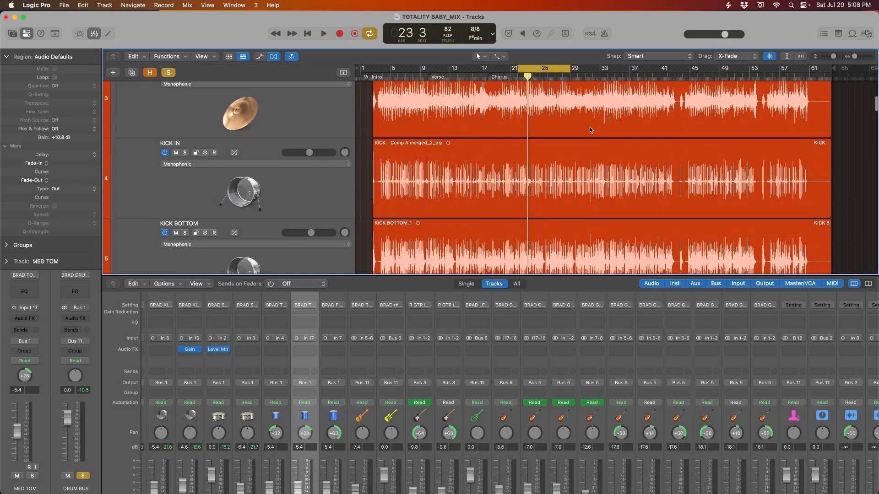
scroll(589, 128, down, 8)
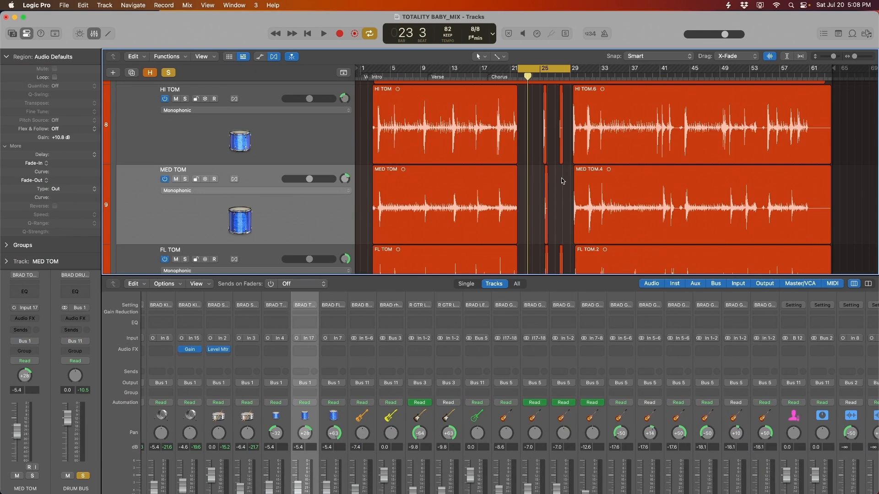
click(540, 77)
click(542, 71)
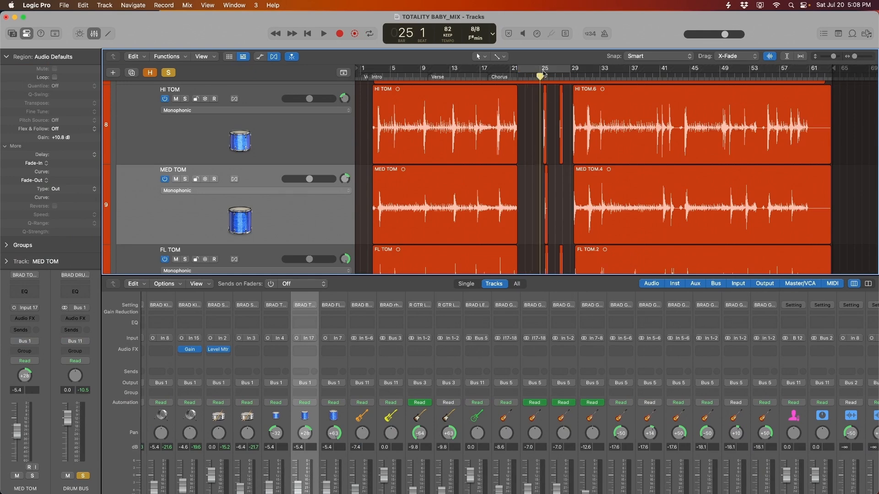
scroll(548, 156, up, 10)
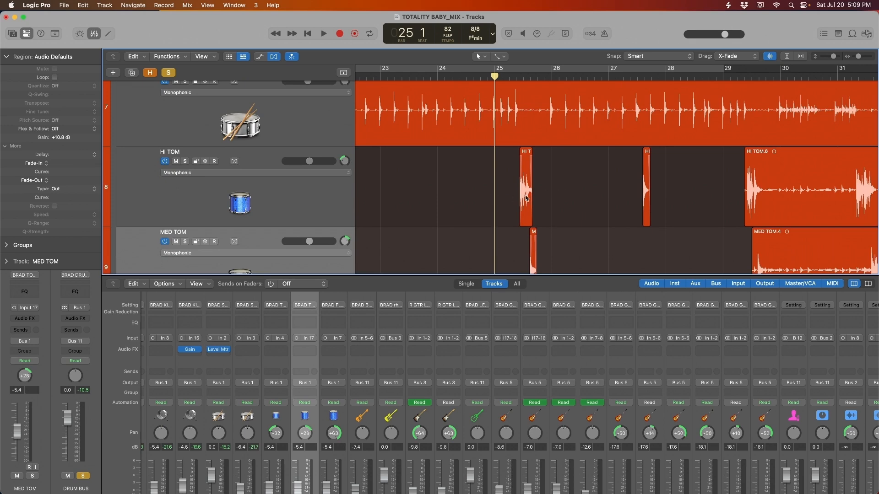
scroll(550, 193, up, 5)
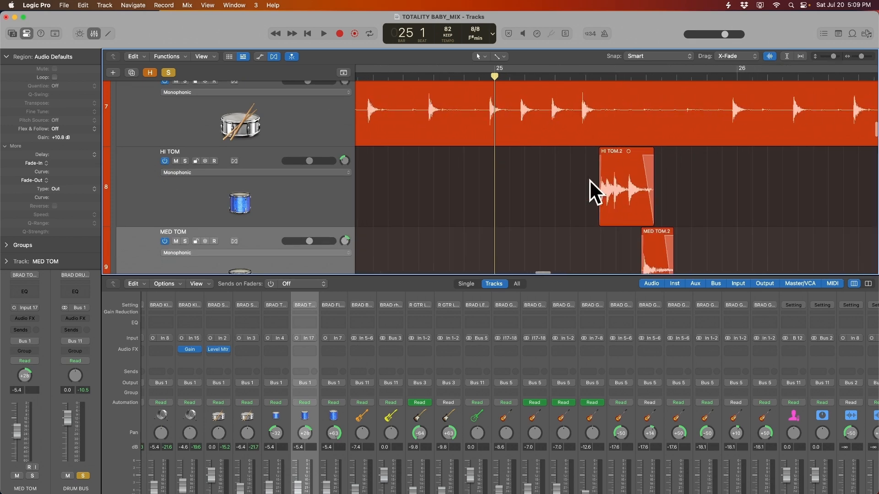
Insert a mono Noise Gate on the MED TOM channel and place its window over the mixer
scroll(669, 209, down, 5)
scroll(596, 213, down, 2)
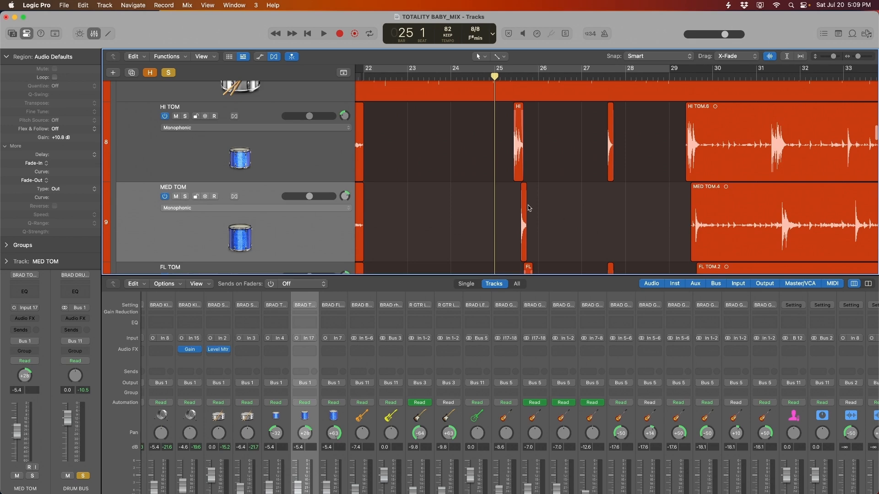
scroll(292, 165, up, 4)
scroll(321, 180, down, 3)
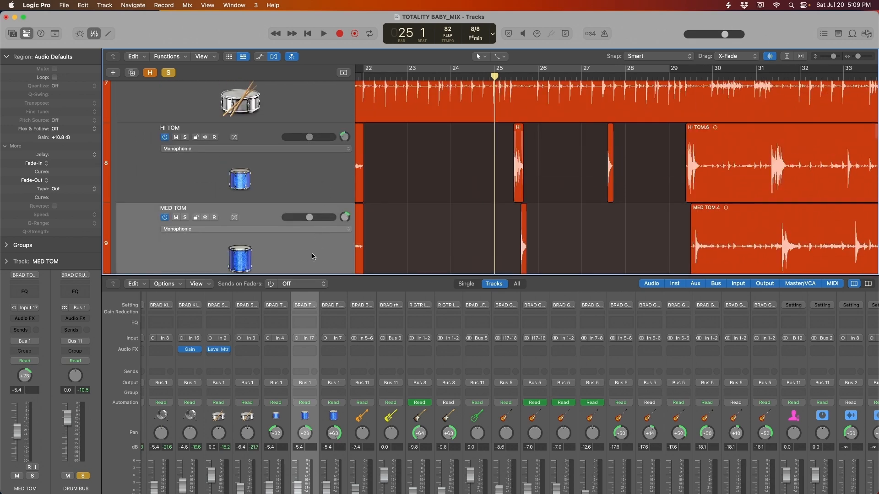
click(306, 354)
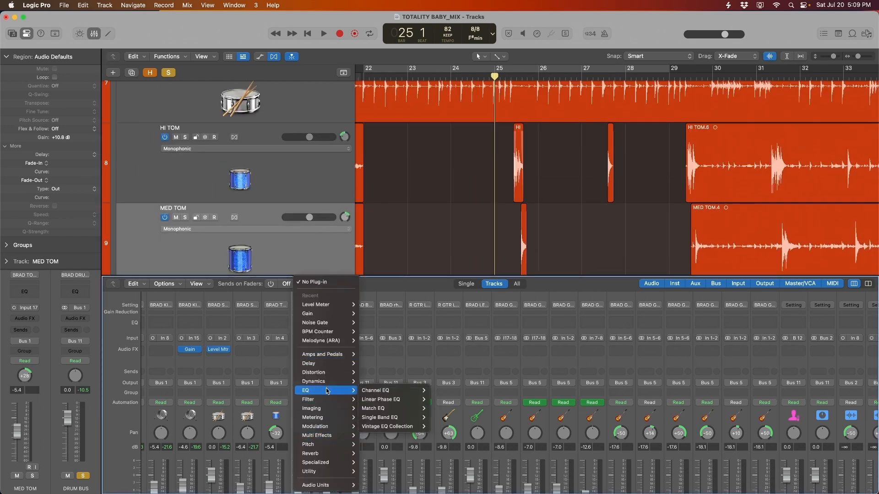
mouse_move(325, 382)
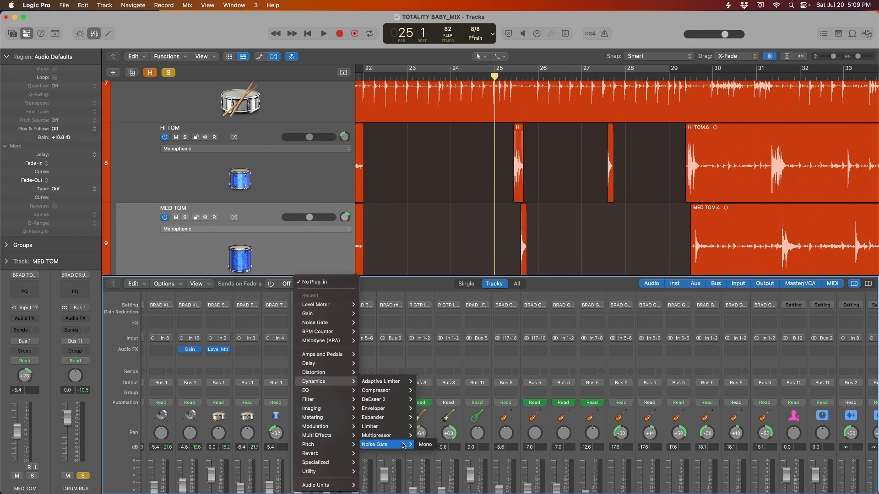
click(424, 445)
drag(337, 120, 396, 331)
scroll(515, 197, up, 2)
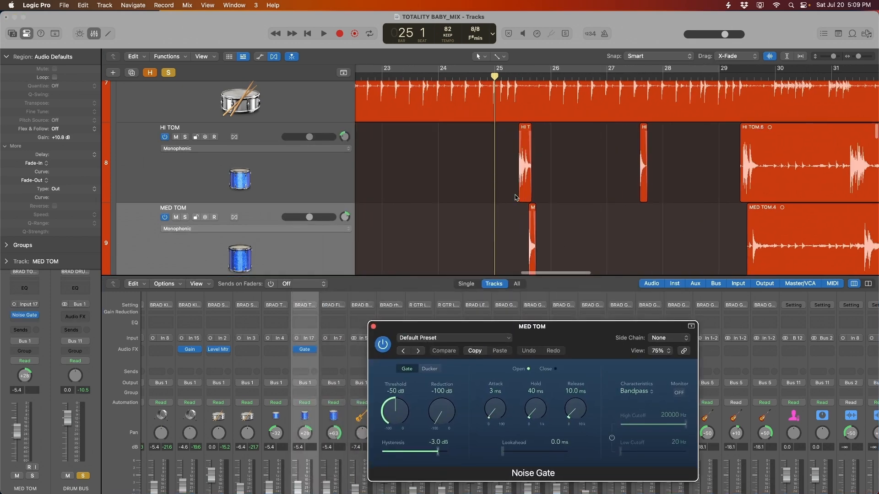
Trim the end of the HI TOM region to slightly before bar 22 and close the Noise Gate window
scroll(508, 204, left, 4)
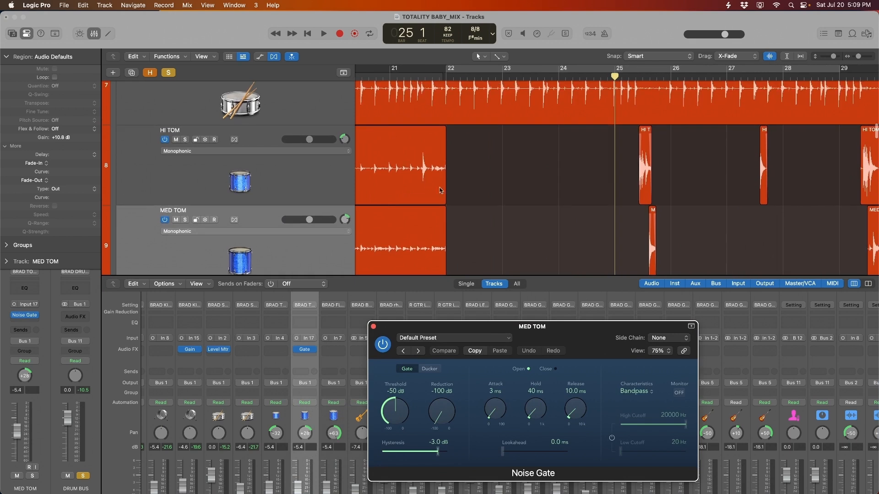
click(444, 197)
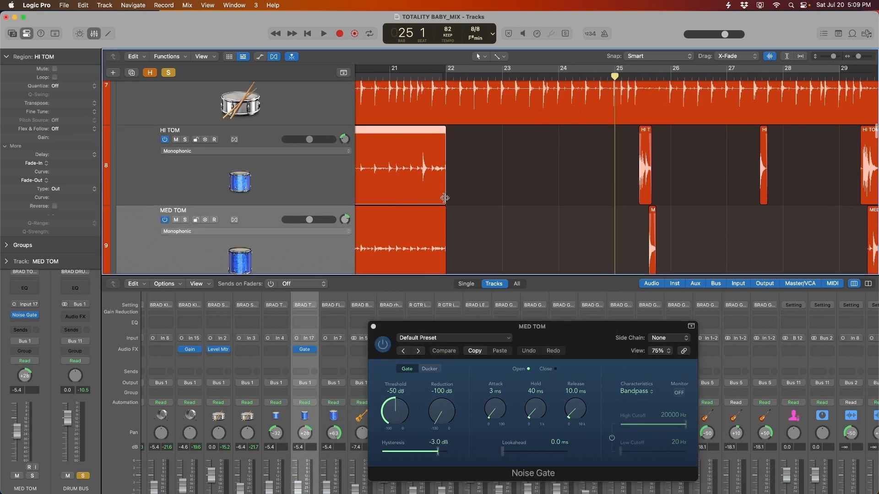
drag(445, 198, 429, 188)
click(576, 186)
key(super+Left)
key(super+Left)
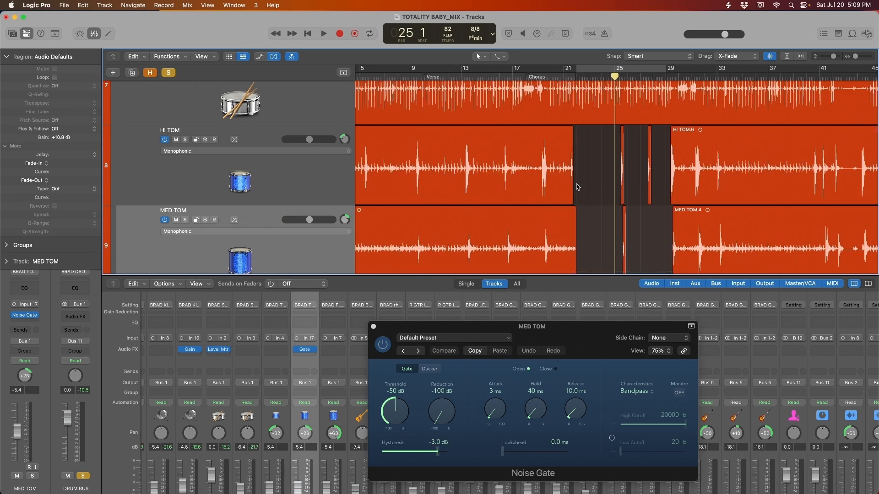
click(373, 328)
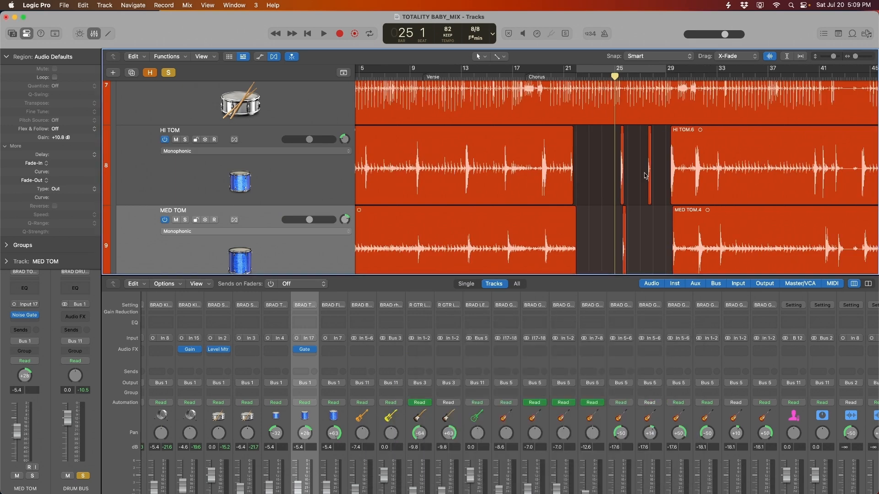
scroll(647, 175, up, 3)
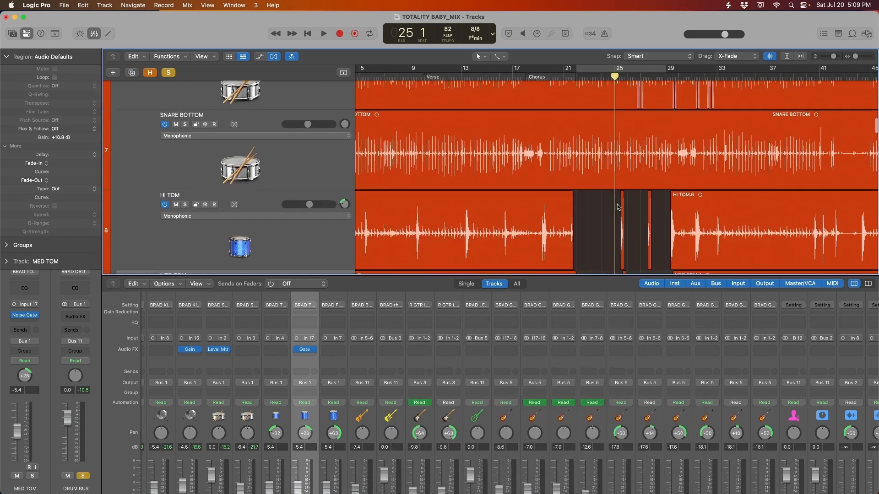
scroll(634, 177, up, 2)
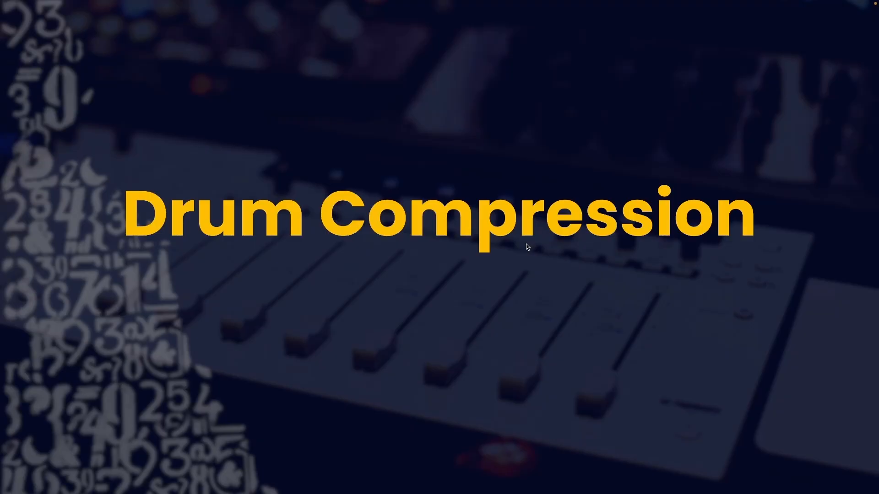
key(Right)
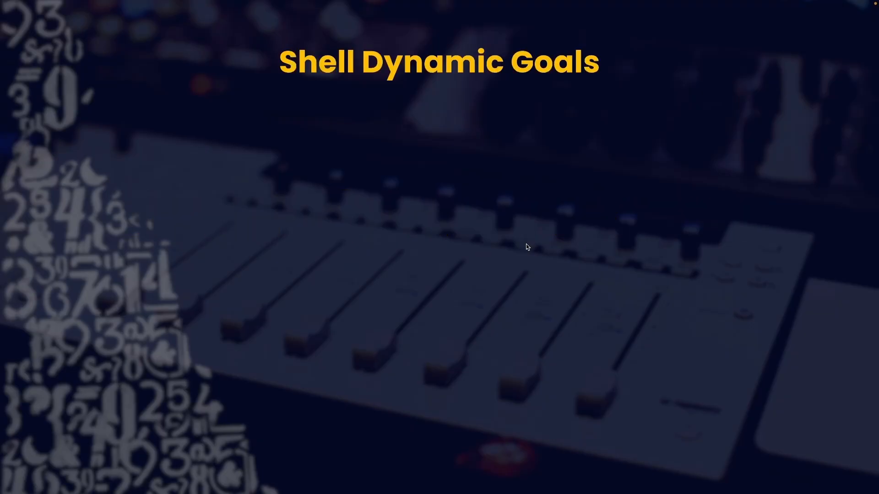
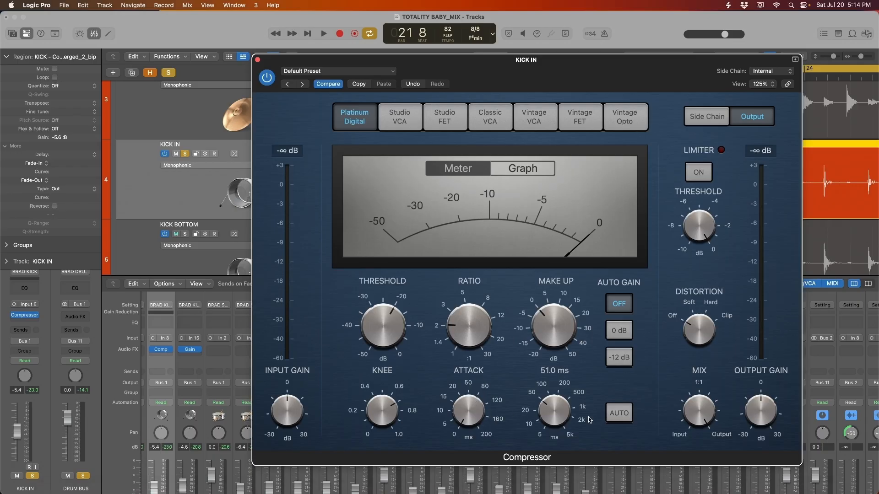
Try a higher knee on the KICK IN Compressor, return it to 0.0 and raise the threshold to 0 dB
drag(551, 77, 525, 86)
mouse_move(578, 428)
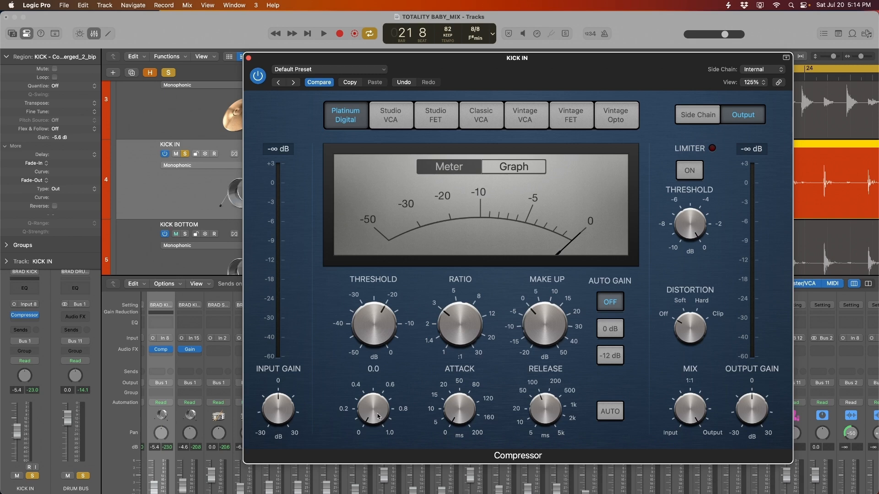
drag(370, 412, 389, 291)
drag(380, 409, 373, 415)
mouse_move(397, 354)
mouse_move(560, 64)
mouse_down()
mouse_move(556, 55)
mouse_move(559, 267)
mouse_move(572, 20)
mouse_move(549, 159)
mouse_move(566, 76)
mouse_move(555, 57)
mouse_up()
drag(371, 315, 372, 308)
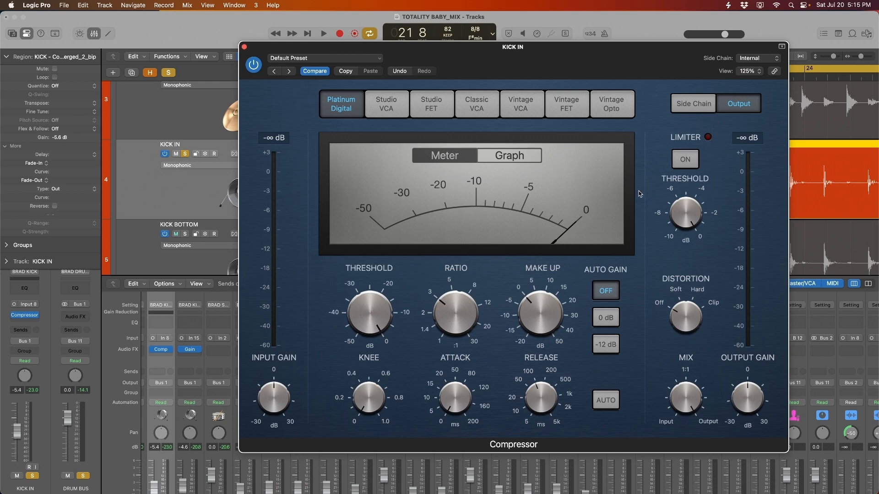
Play the kick while lowering the KICK IN Compressor's threshold to -31.5 dB, and stop playback
key(space)
drag(370, 318, 354, 410)
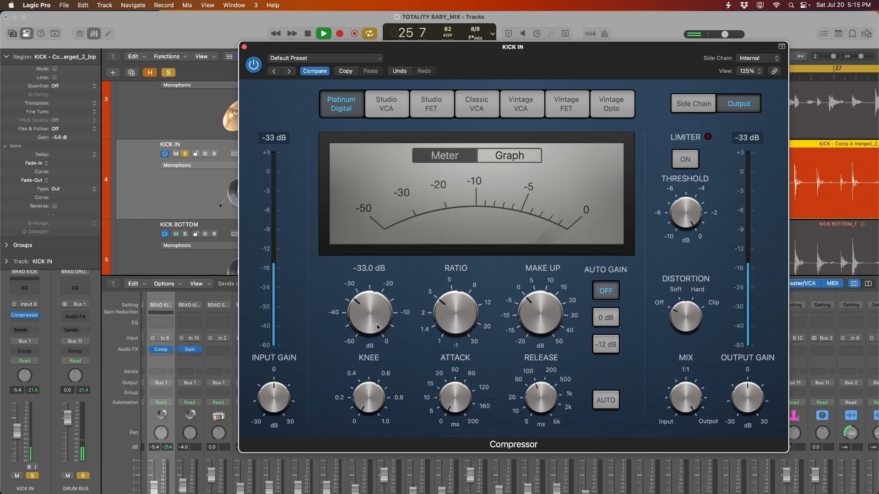
drag(377, 324, 375, 319)
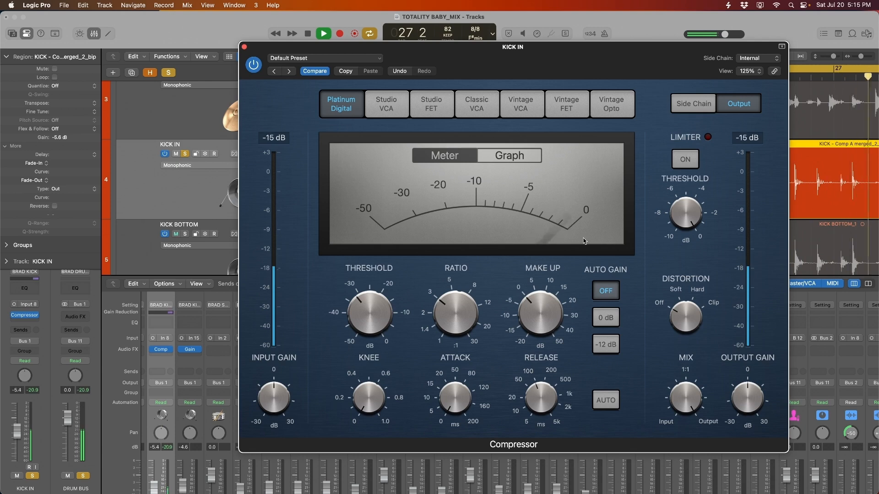
mouse_move(386, 321)
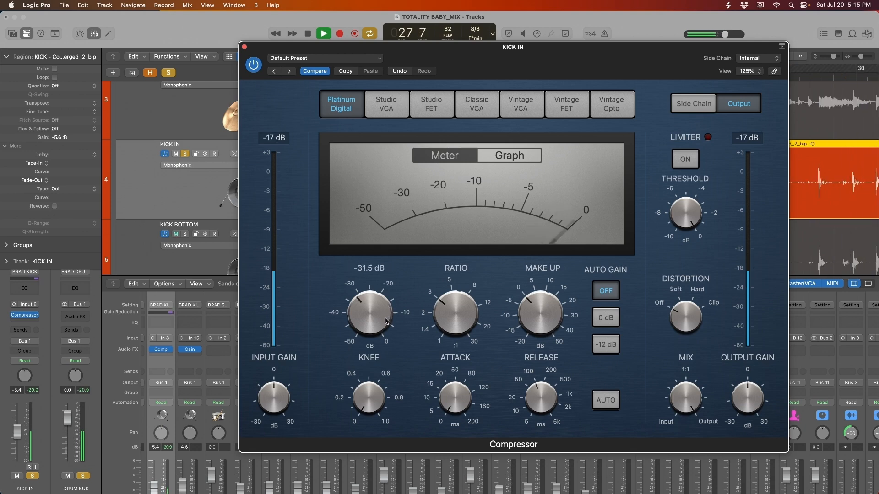
key(space)
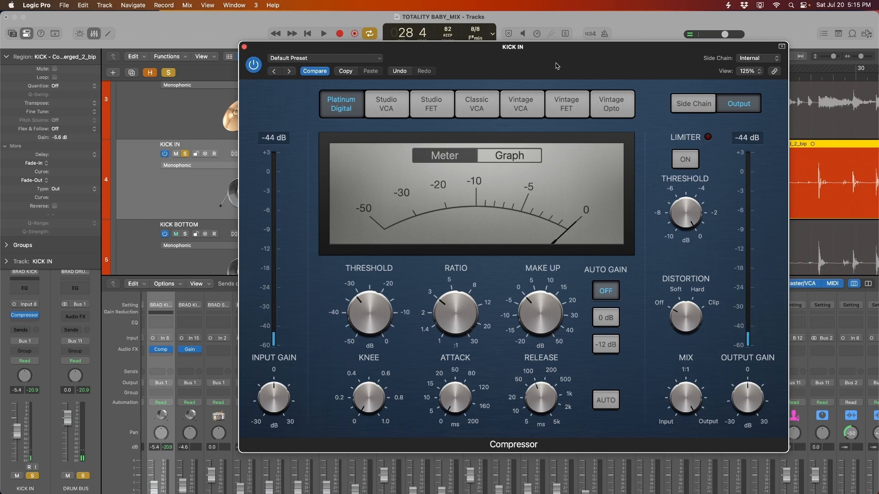
Insert a second Compressor on the KICK IN channel and move its window away from the kick waveform
drag(556, 65, 543, 62)
click(161, 351)
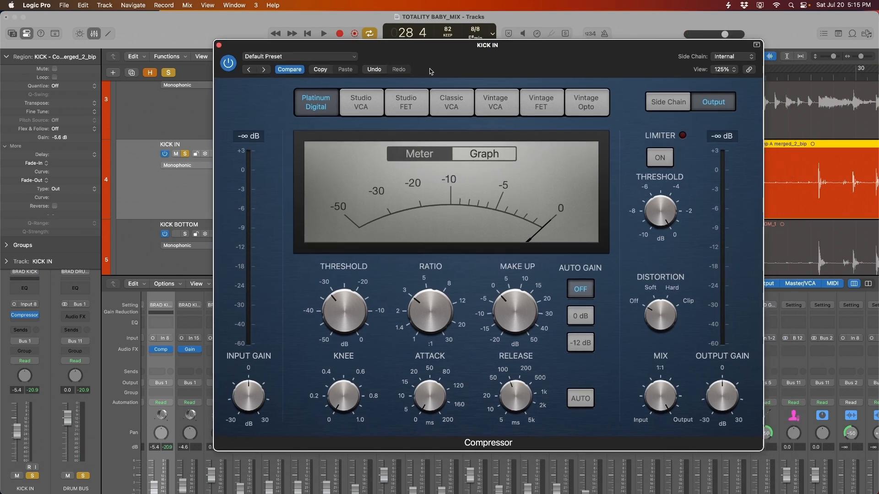
drag(161, 357, 161, 358)
click(161, 350)
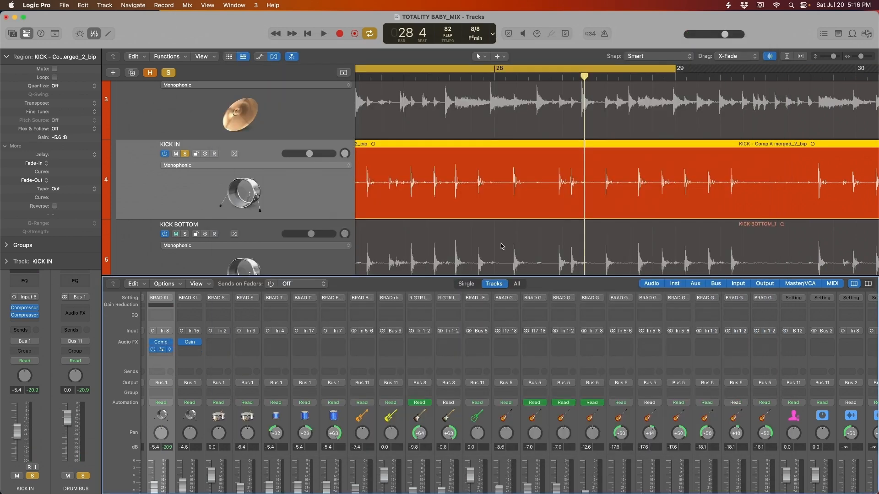
drag(596, 103, 596, 194)
Play the cycled kick section and set the threshold of the KICK IN Compressor with the User Default preset to -33.5 dB
scroll(565, 122, down, 3)
scroll(565, 122, left, 5)
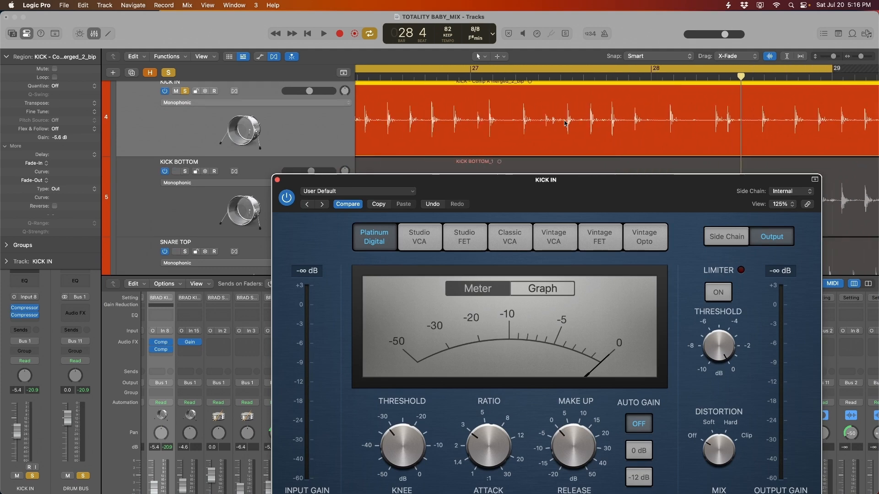
scroll(565, 123, down, 2)
drag(582, 192, 548, 60)
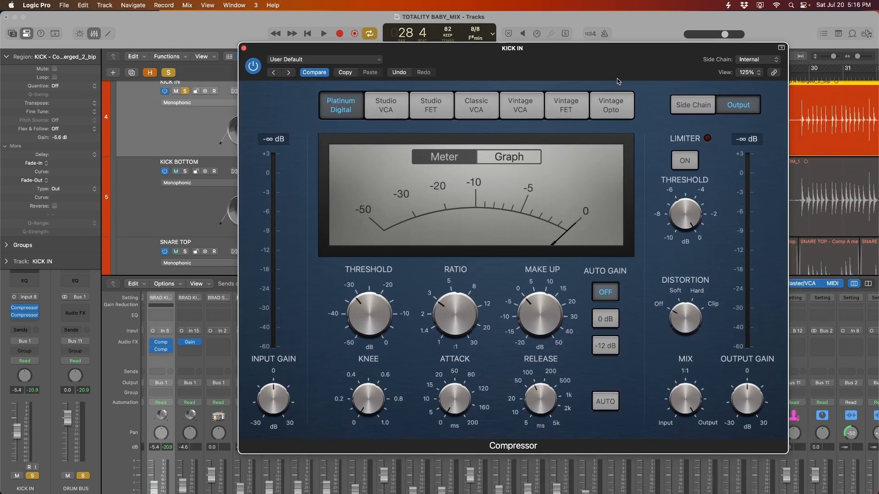
drag(600, 66, 517, 86)
key(space)
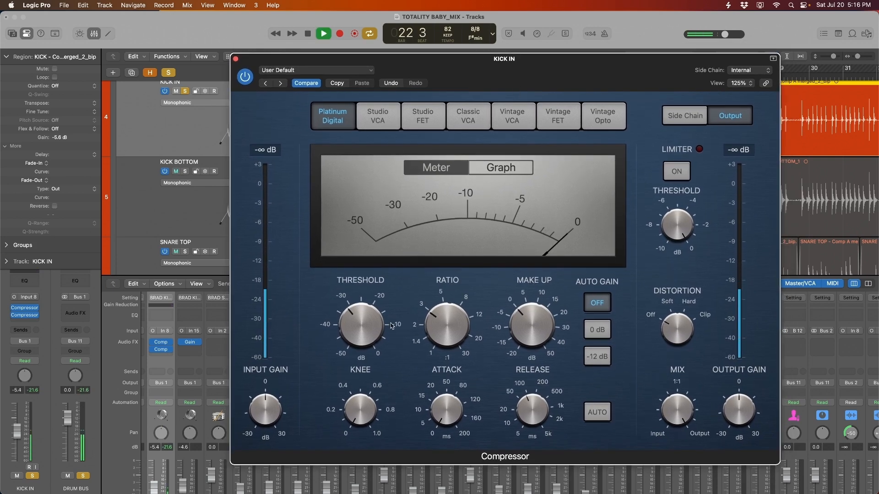
drag(365, 326, 364, 333)
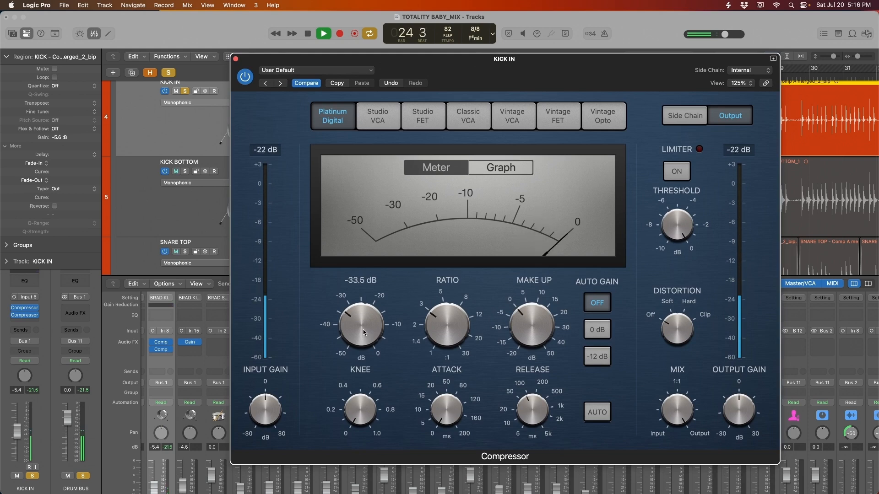
drag(561, 82, 552, 78)
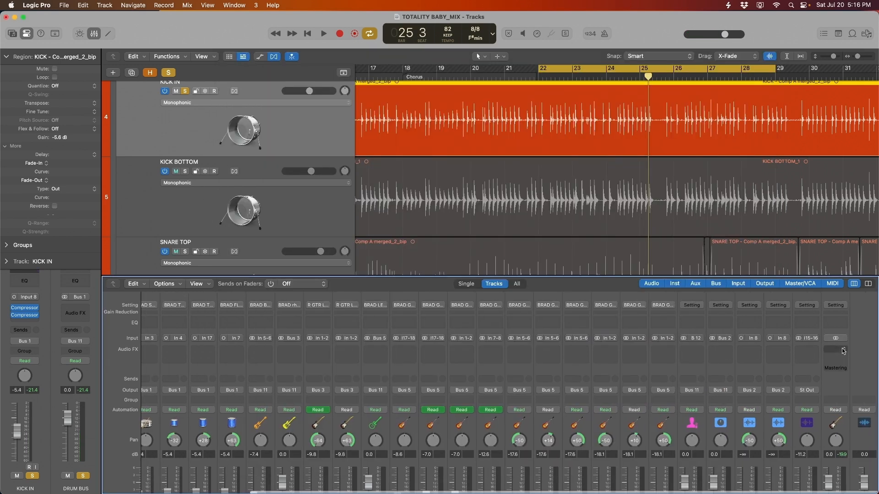
Insert a Level Meter on the Output 1-2 channel and set its level display to RMS
click(841, 352)
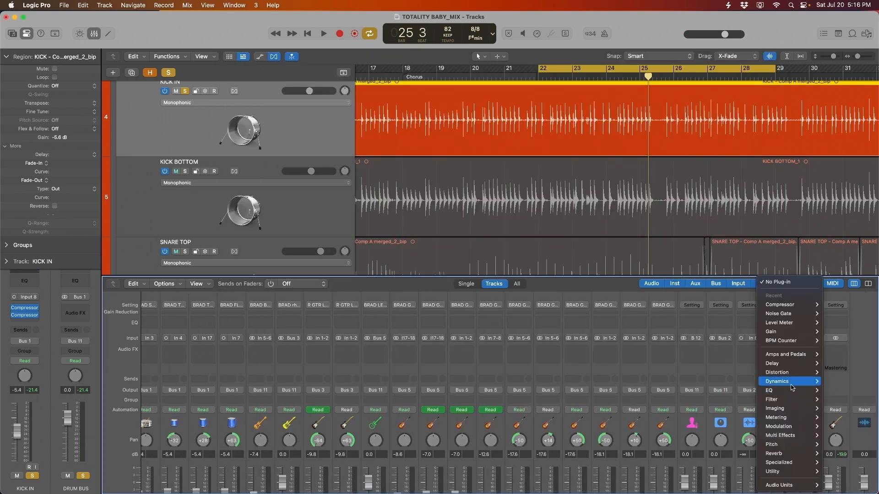
mouse_move(770, 384)
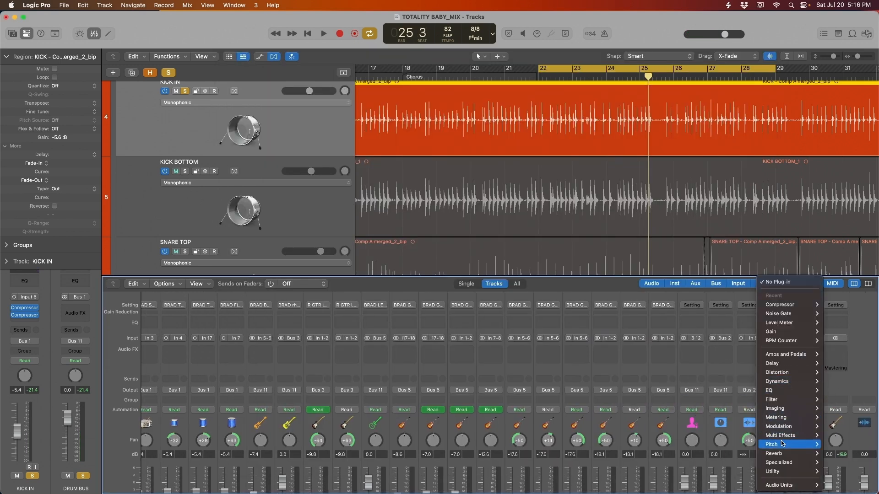
click(728, 435)
click(485, 353)
click(476, 365)
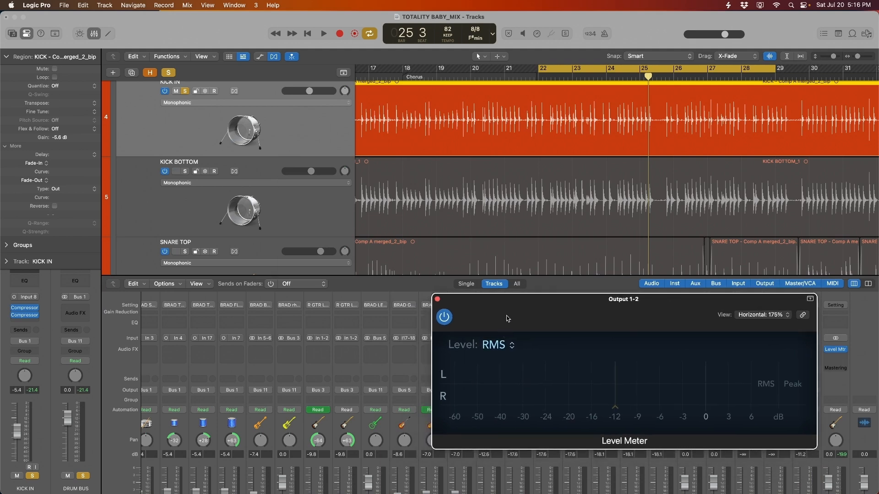
Play the kick with the Default Preset Compressor bypassed, resetting the Level Meter's readings to measure its RMS and peak levels
scroll(297, 346, left, 8)
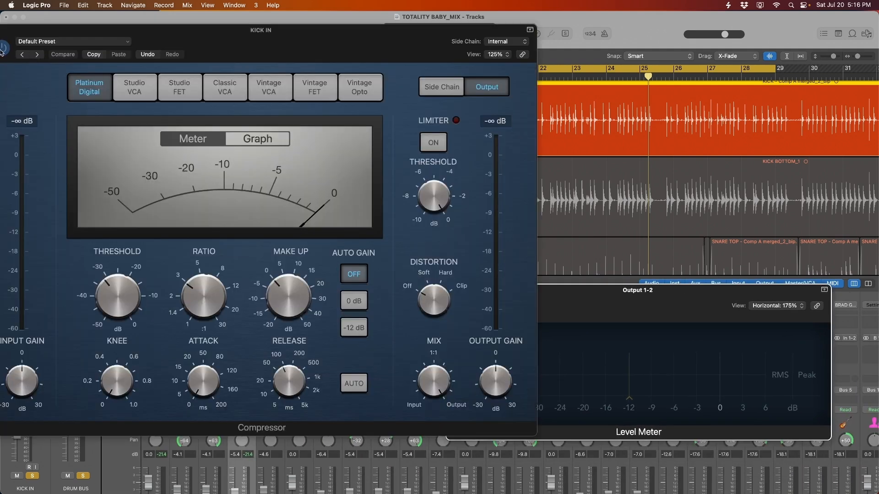
drag(248, 43, 278, 58)
key(space)
click(793, 365)
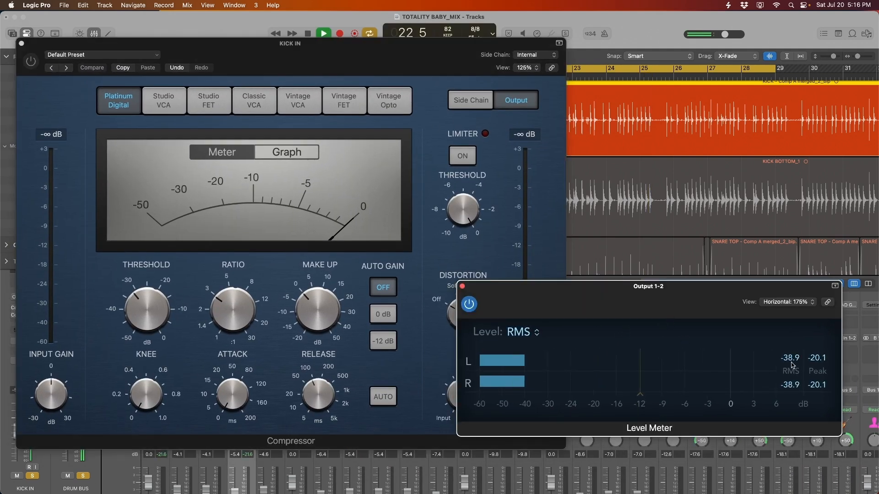
key(space)
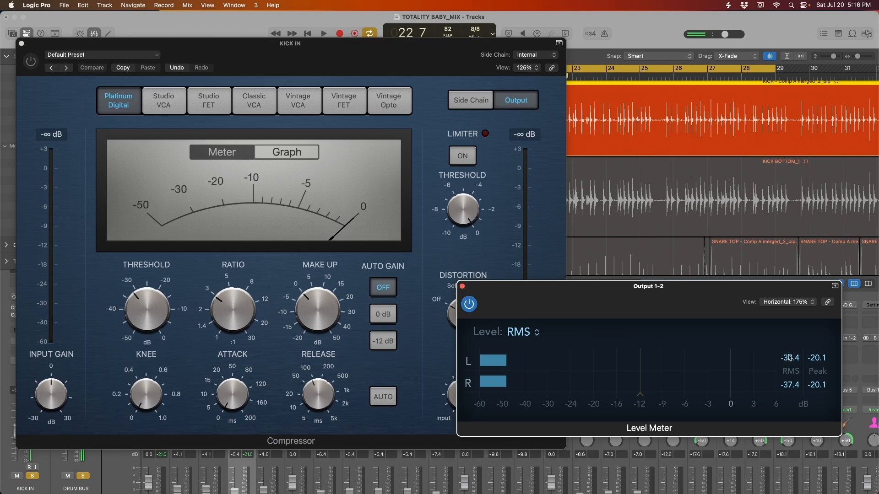
key(space)
drag(388, 61, 390, 95)
key(space)
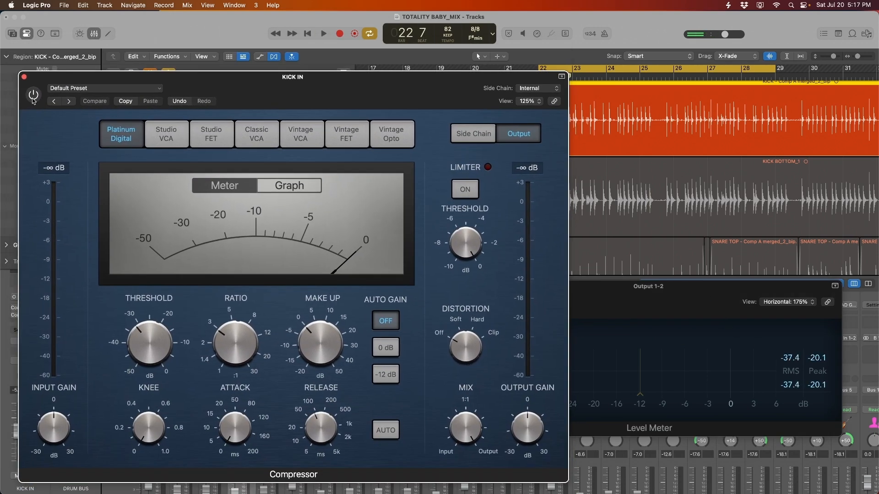
Enable the first KICK IN compressor, fine-tune its make-up gain by comparing output levels during playback, and close the plug-in
drag(293, 97, 300, 90)
key(space)
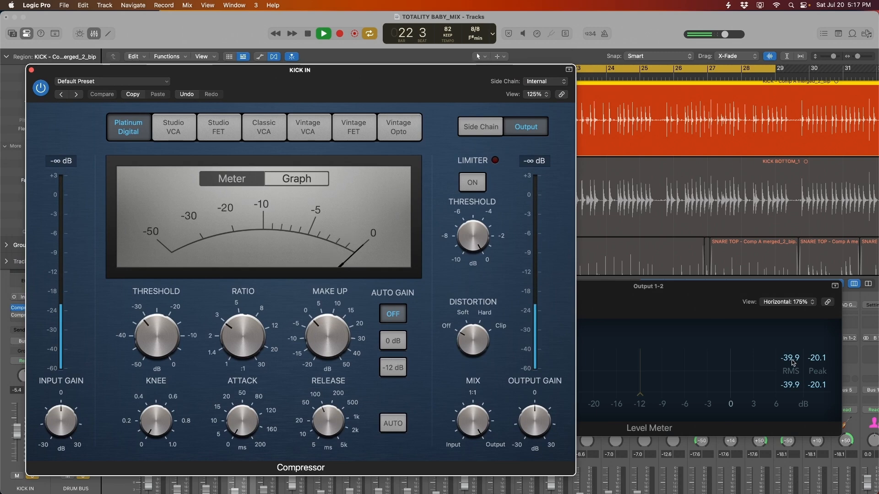
key(space)
drag(332, 347, 331, 345)
key(space)
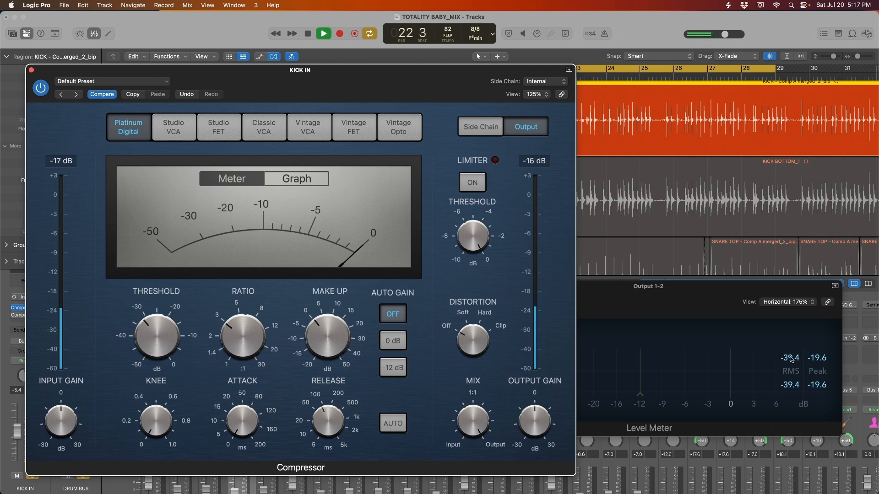
key(space)
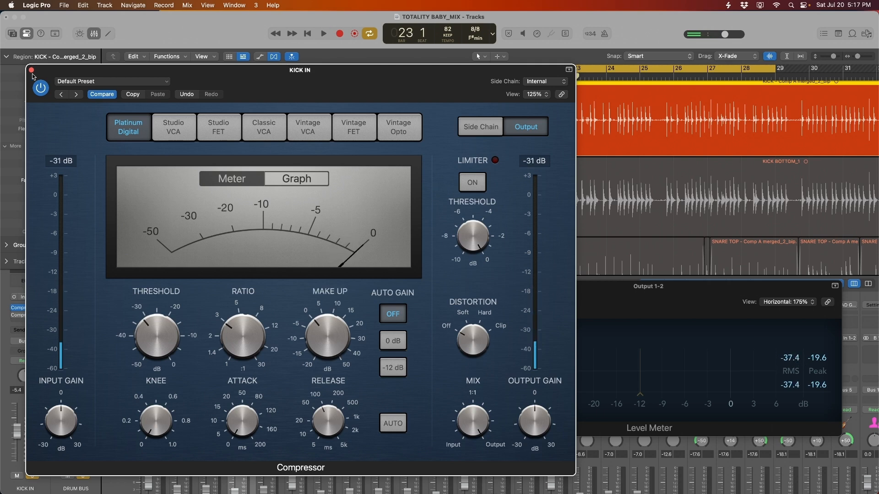
click(31, 69)
Enable the second KICK IN compressor, level-match it with 1.5 dB of make-up gain during playback, and close the plug-in
mouse_move(239, 358)
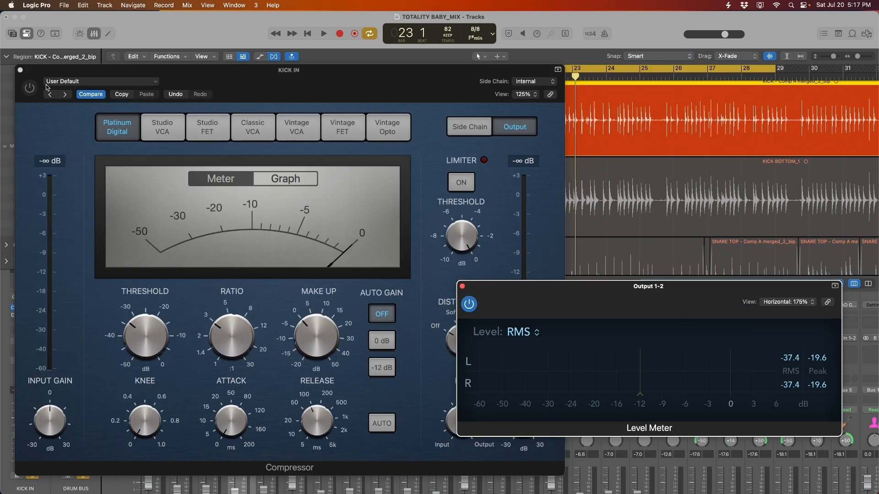
click(29, 88)
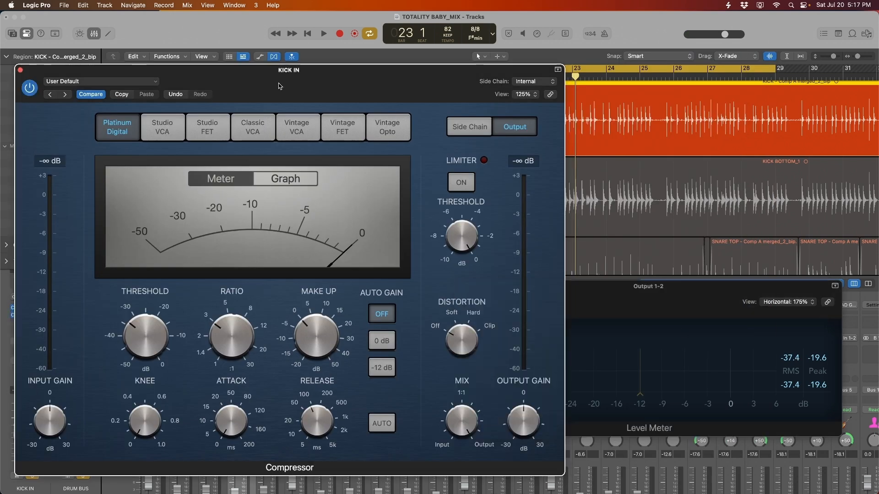
drag(277, 82, 270, 81)
key(space)
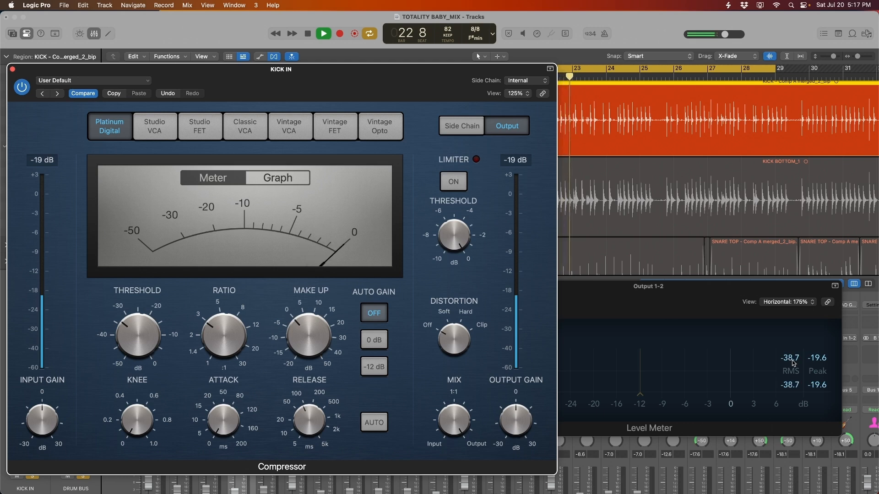
key(space)
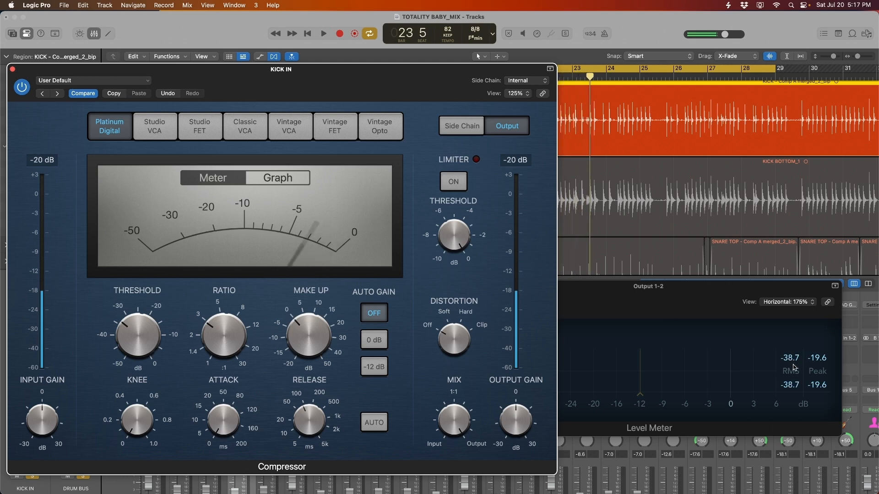
mouse_move(323, 345)
key(space)
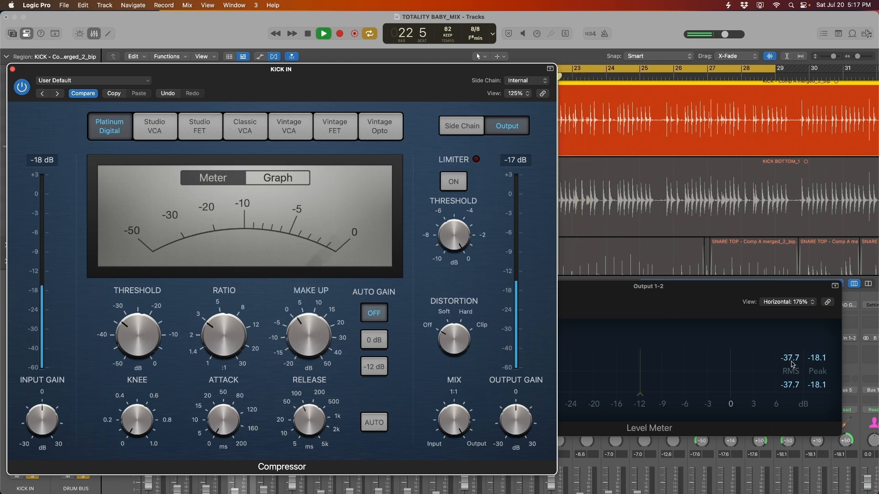
key(space)
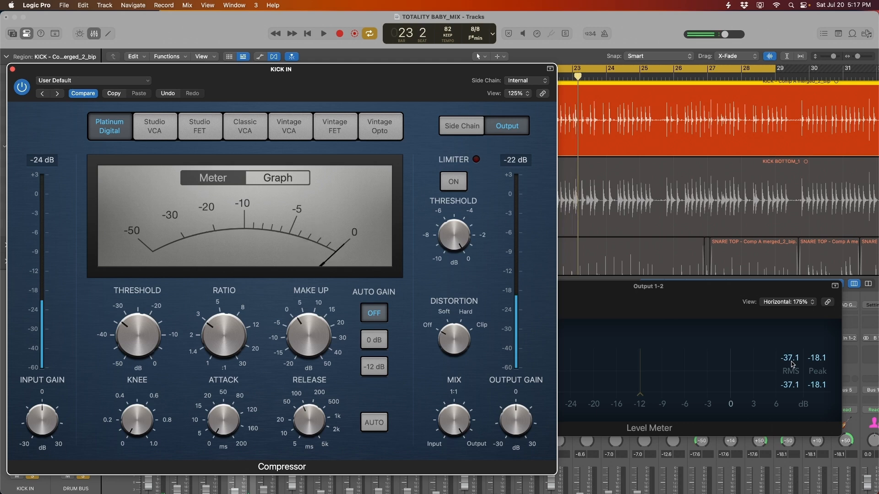
drag(360, 95, 395, 97)
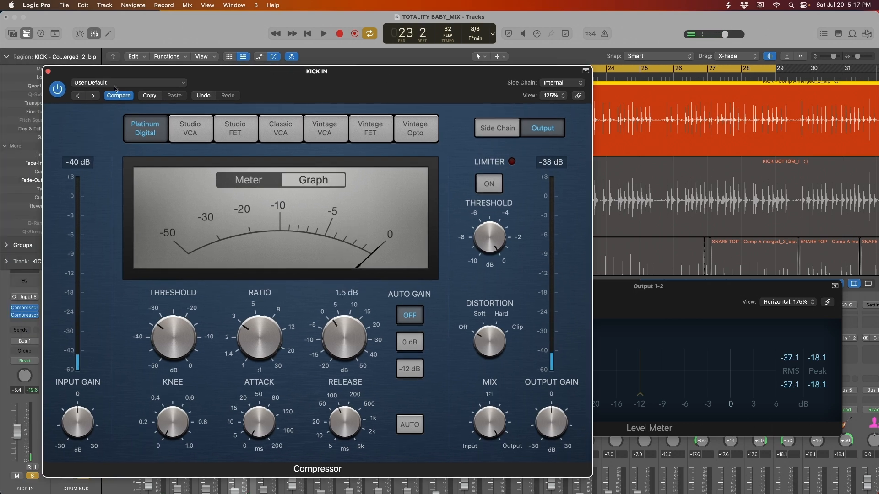
click(47, 71)
Solo KICK BOTTOM instead of KICK IN, audition its first compressor during playback, and close the plug-in
drag(241, 326, 265, 333)
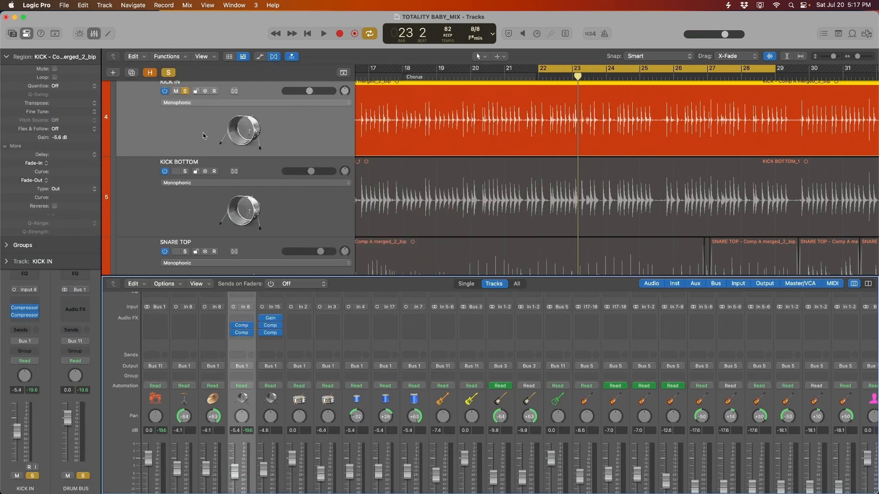
click(185, 91)
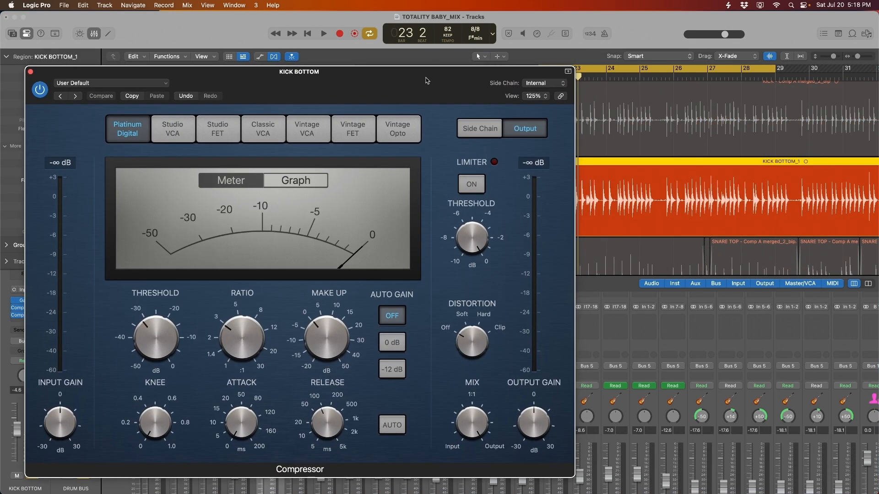
drag(425, 80, 417, 63)
key(space)
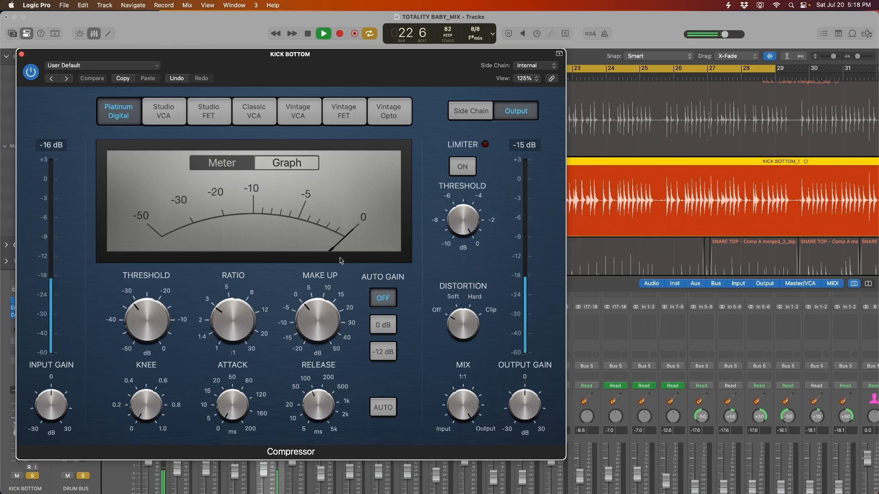
drag(286, 71, 299, 69)
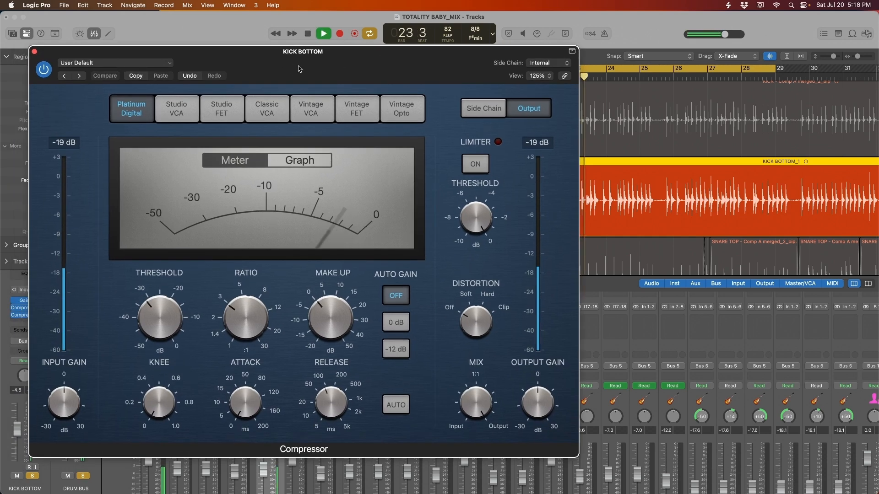
click(34, 52)
Fine-tune the threshold of KICK BOTTOM's second compressor while the track plays, stop playback, and close the plug-in
key(space)
key(space)
drag(534, 105, 284, 80)
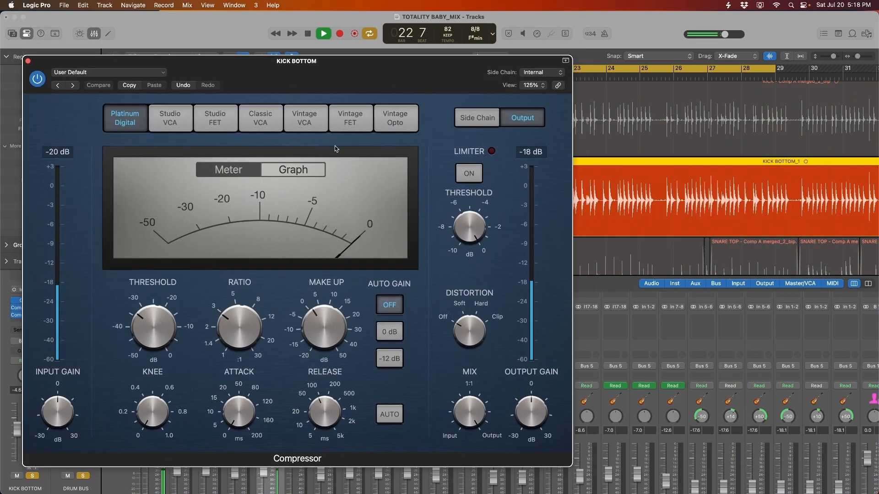
drag(153, 325, 156, 322)
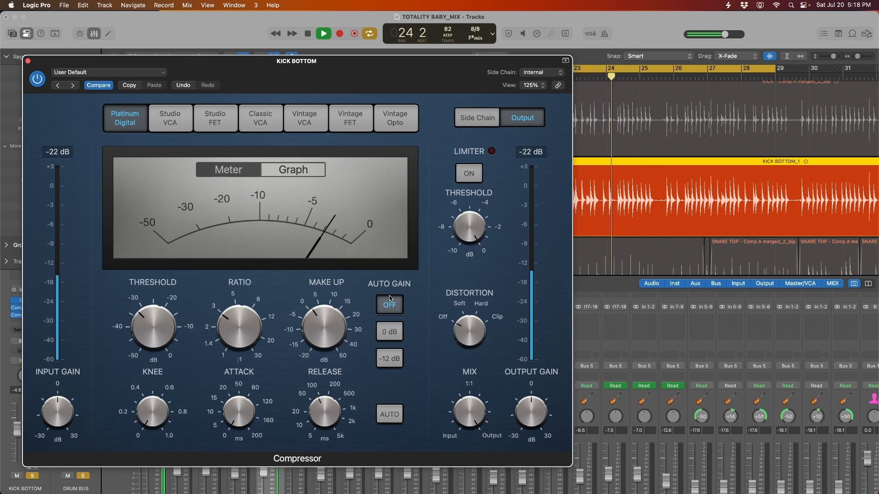
mouse_move(333, 317)
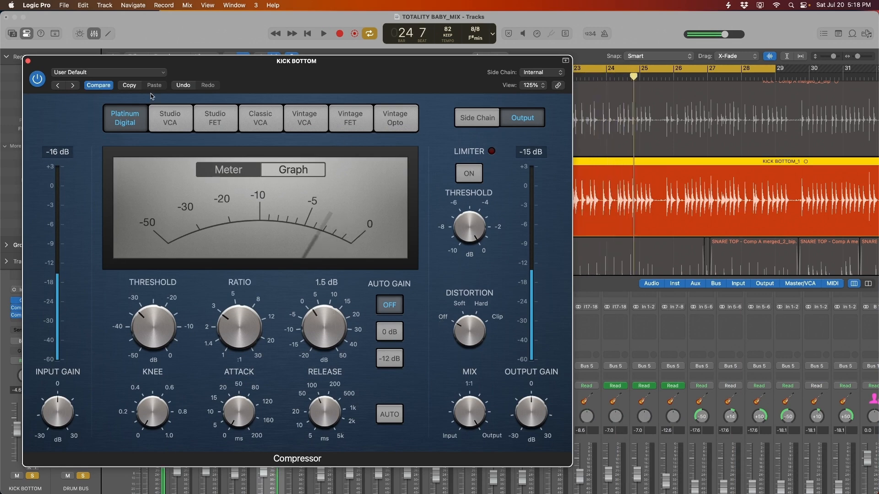
key(space)
key(super+w)
Play the soloed SNARE TOP track and set its first compressor's release to 110 ms
scroll(335, 341, down, 3)
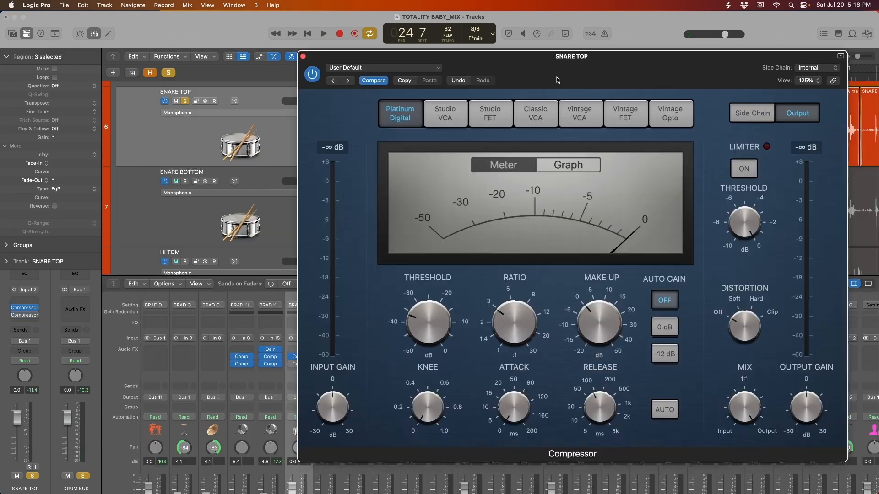
drag(558, 77, 275, 41)
scroll(710, 384, right, 5)
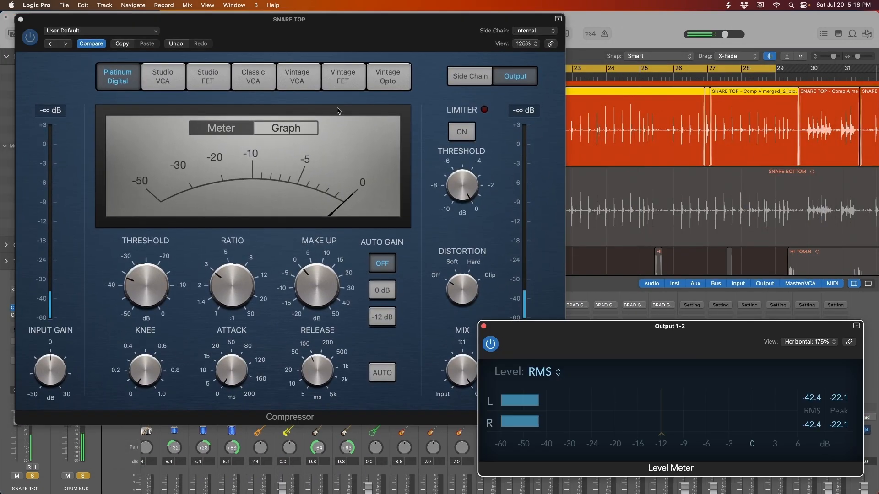
drag(355, 33, 357, 34)
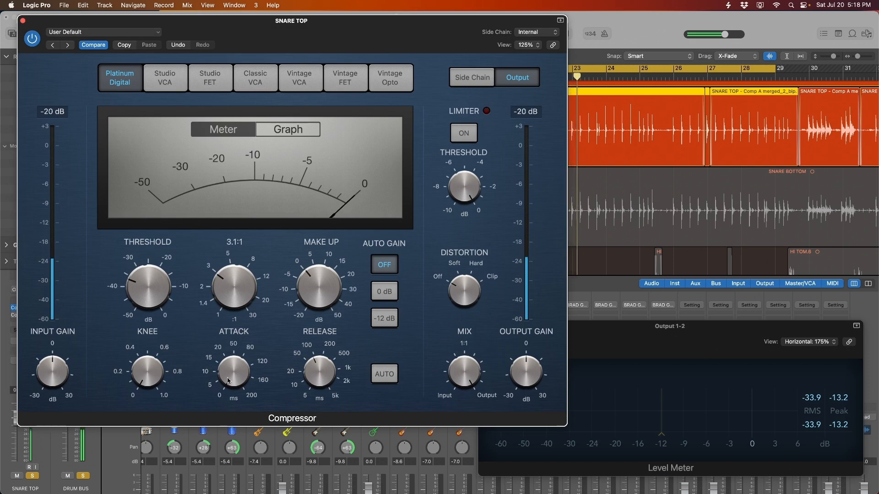
drag(313, 380, 314, 376)
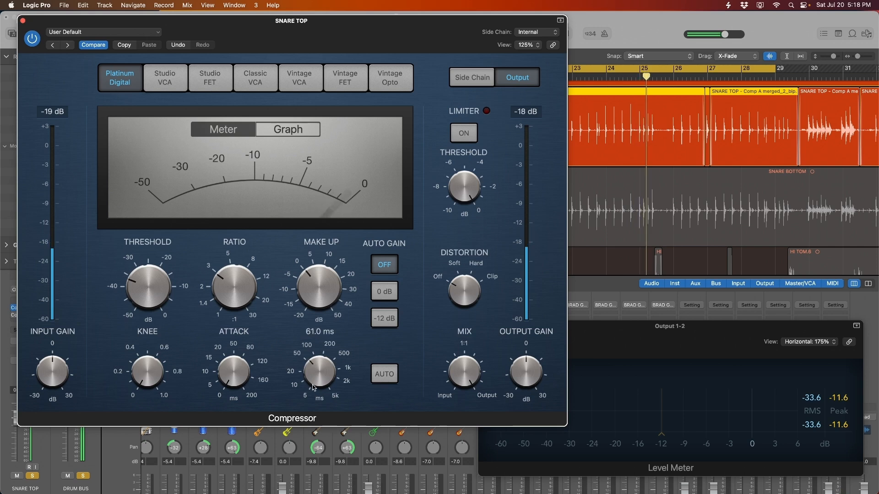
drag(332, 362, 330, 375)
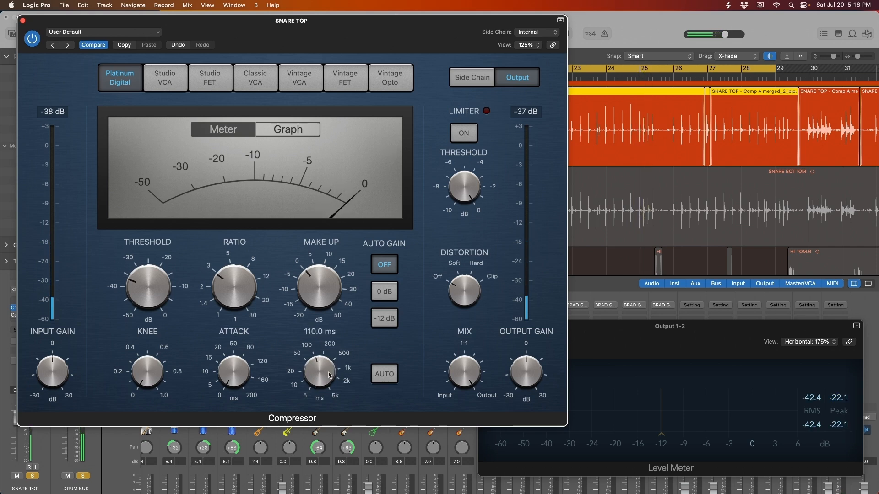
Compare SNARE TOP's RMS and peak output levels with the first compressor bypassed and enabled, and close the plug-in
click(581, 326)
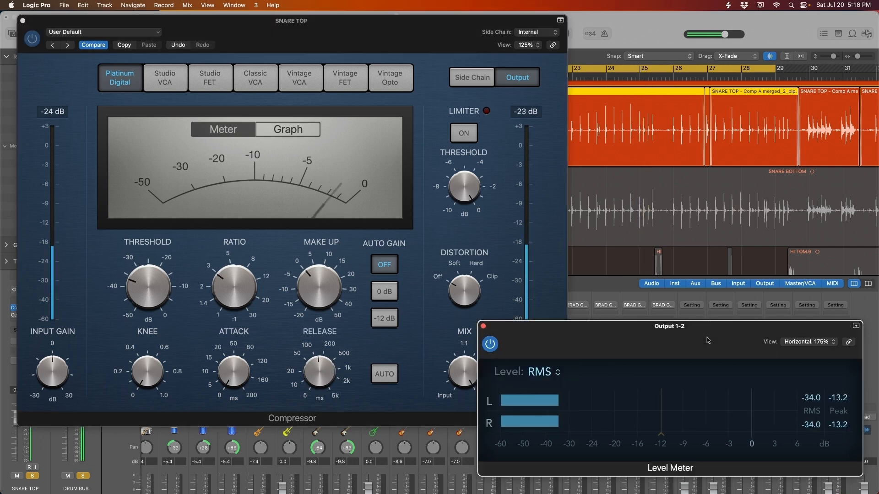
drag(581, 325, 580, 282)
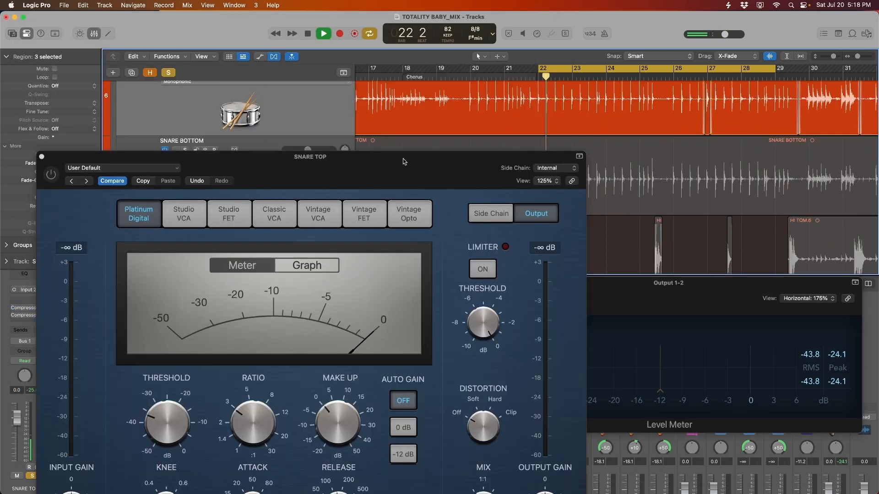
drag(404, 162, 378, 44)
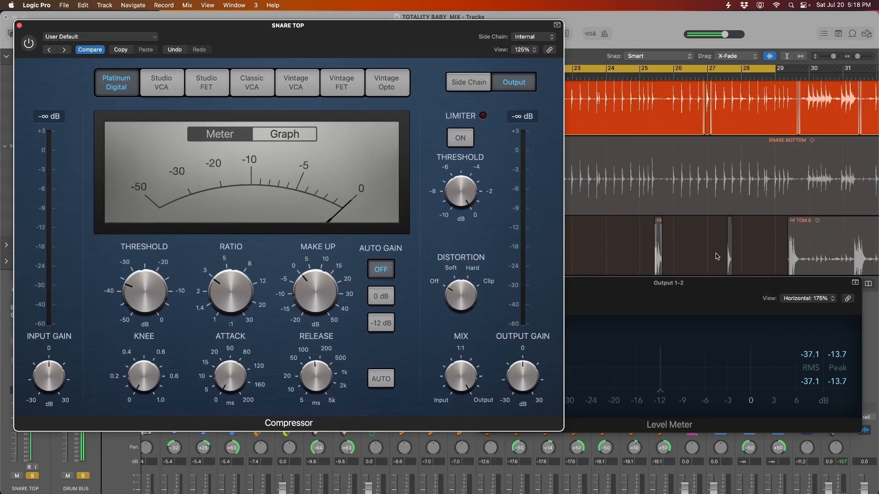
click(526, 318)
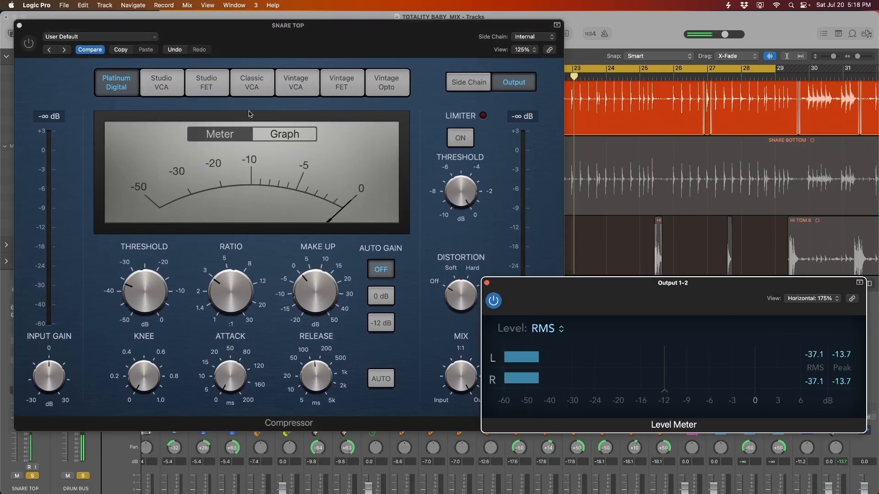
click(834, 357)
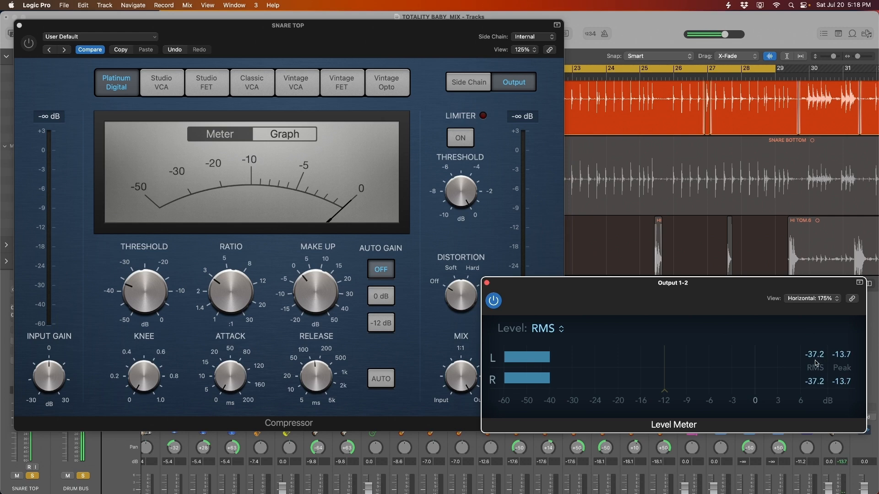
click(28, 43)
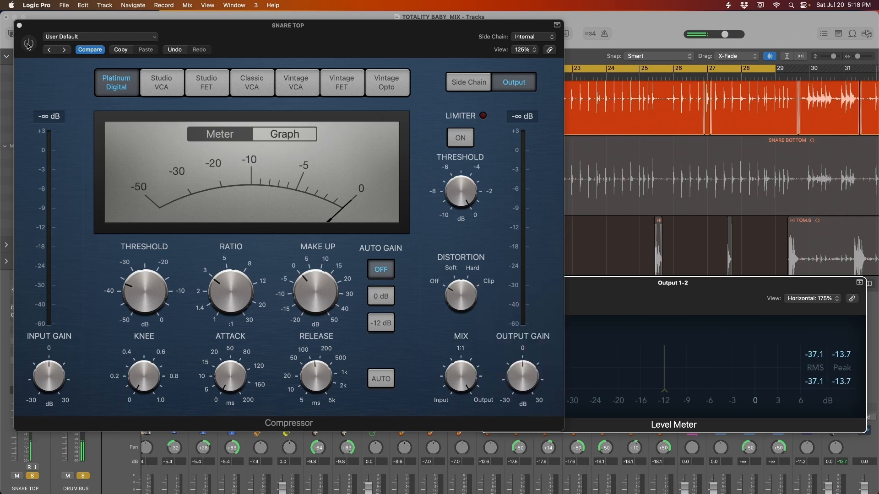
click(819, 361)
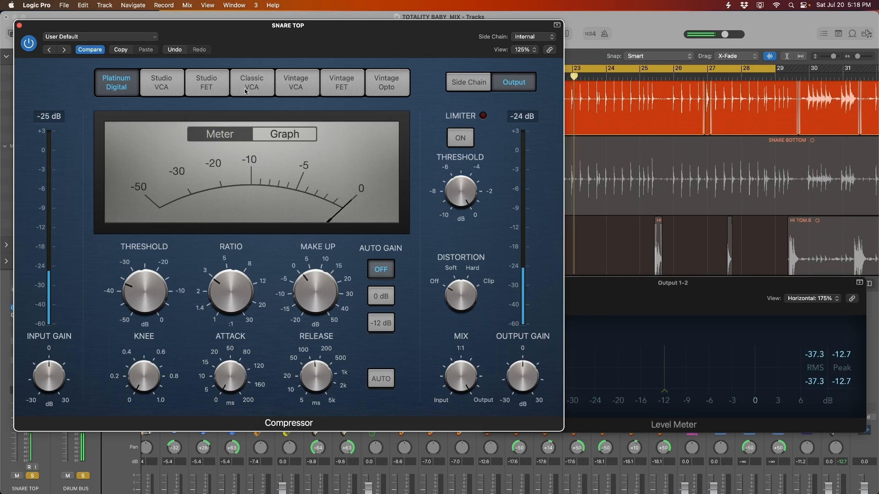
click(20, 26)
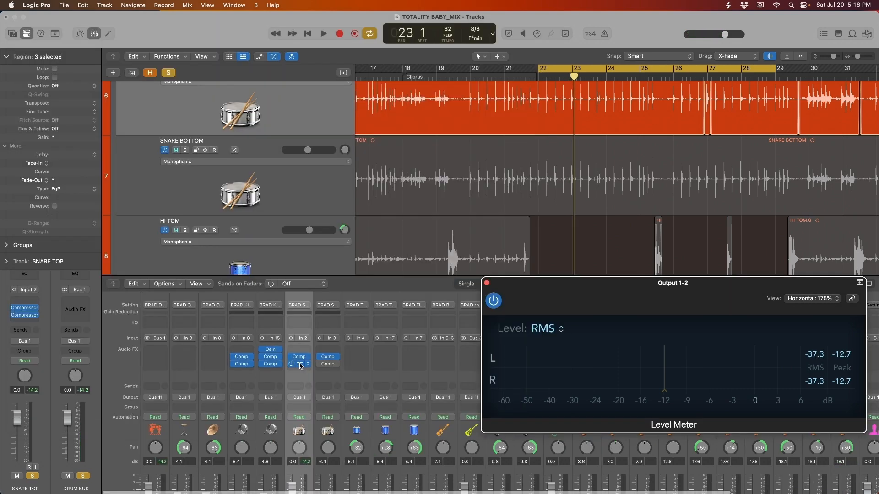
Open SNARE TOP's second compressor and lower its threshold slightly while checking it against playback
click(300, 365)
drag(573, 104, 323, 47)
drag(160, 46, 142, 32)
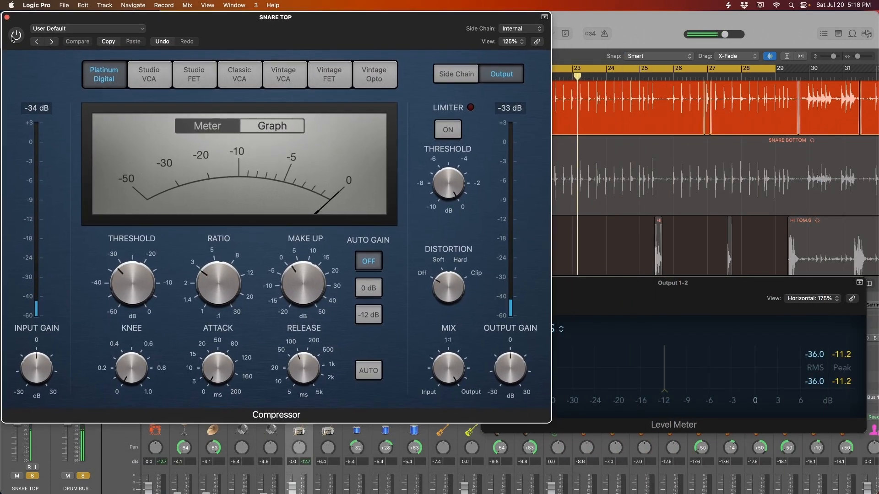
key(space)
drag(141, 288, 142, 297)
key(space)
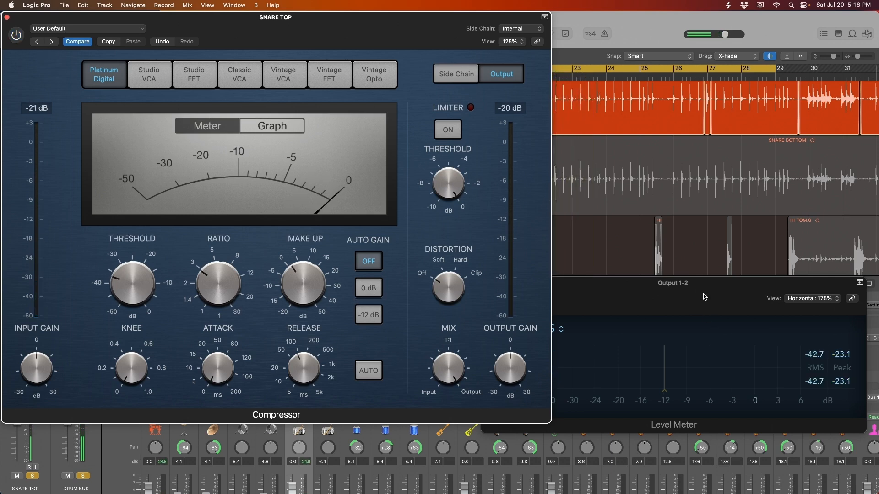
Compare SNARE TOP's RMS and peak levels with the second compressor bypassed and enabled, and close the plug-in
click(843, 346)
key(space)
key(space)
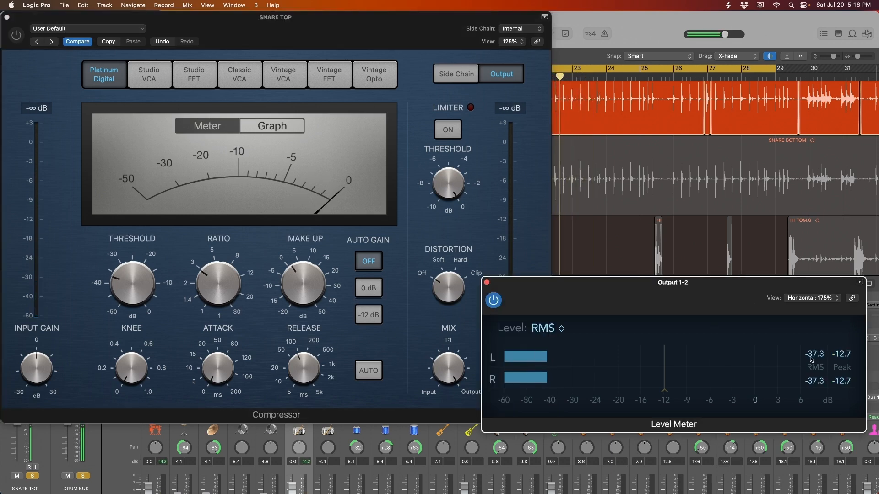
click(16, 36)
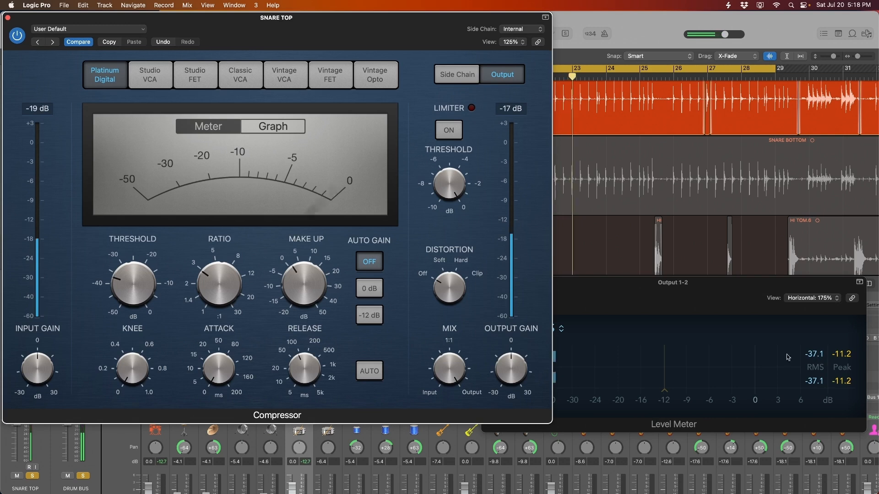
click(6, 17)
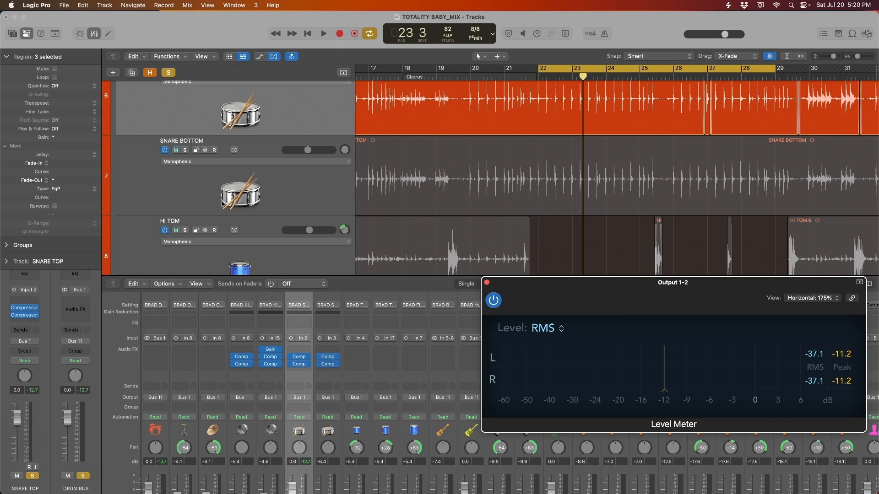
Select and solo the SNARE BOTTOM track and open its first compressor
scroll(217, 208, down, 3)
click(275, 150)
scroll(275, 150, up, 4)
click(185, 101)
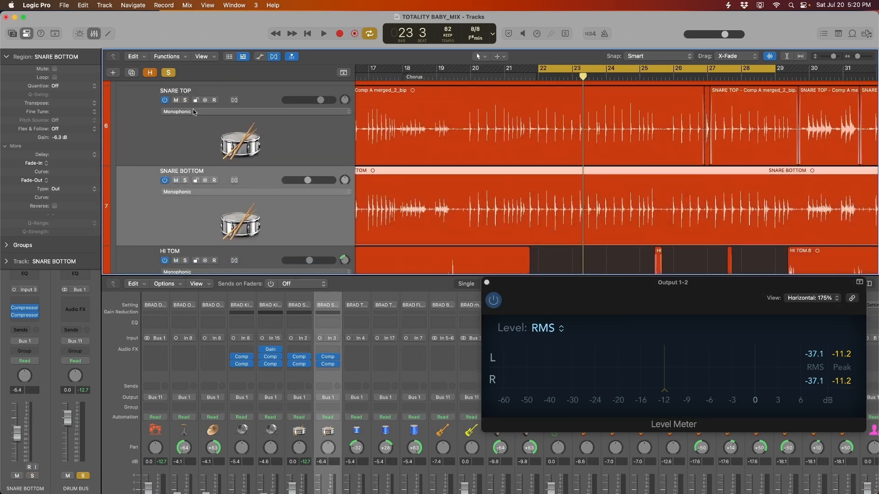
key(space)
key(space)
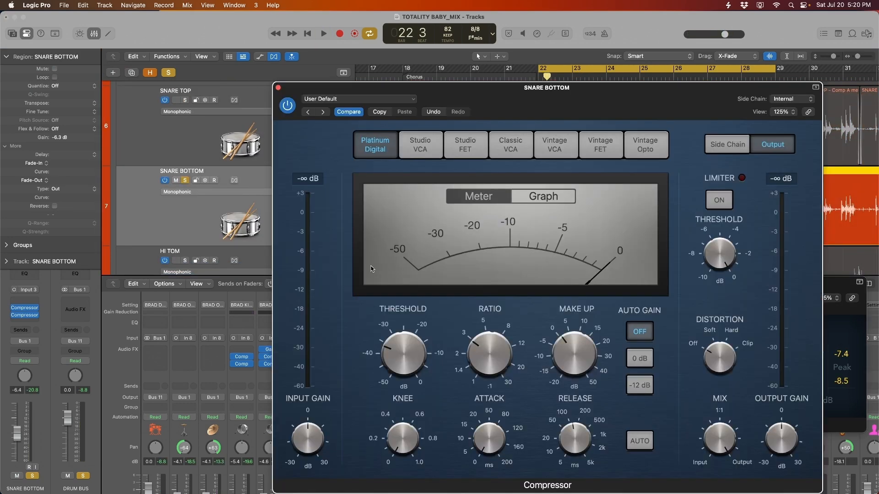
Check SNARE BOTTOM's first and second compressors against playback, closing each plug-in after listening
key(space)
drag(607, 102, 443, 61)
mouse_move(245, 315)
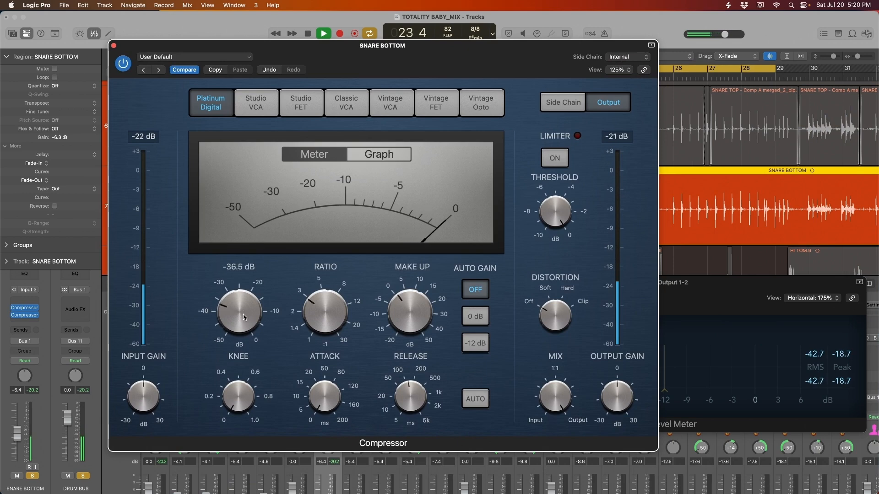
click(113, 46)
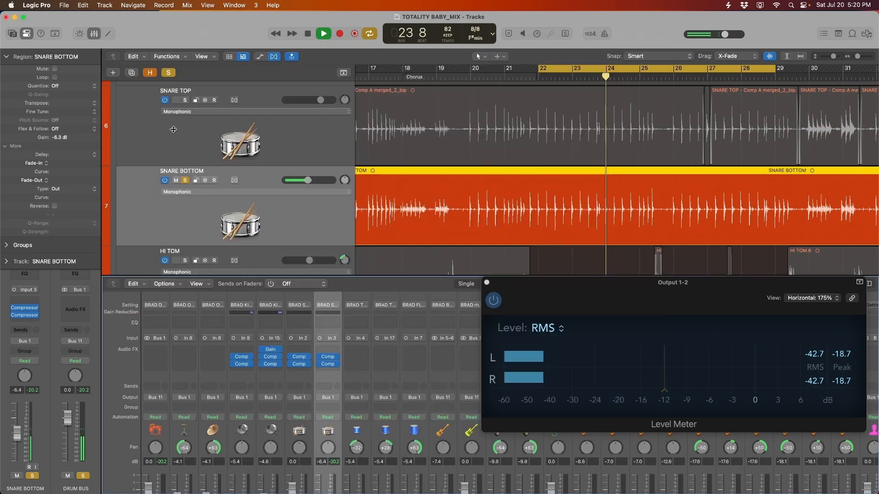
click(329, 361)
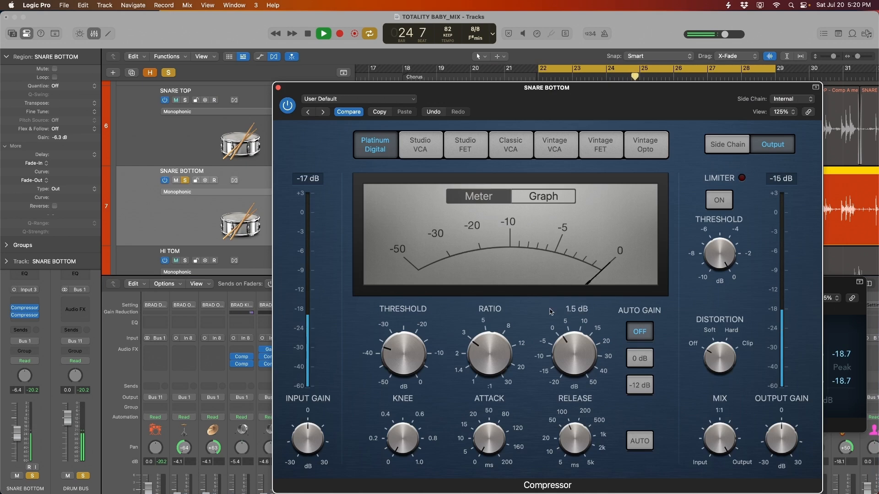
key(space)
click(278, 88)
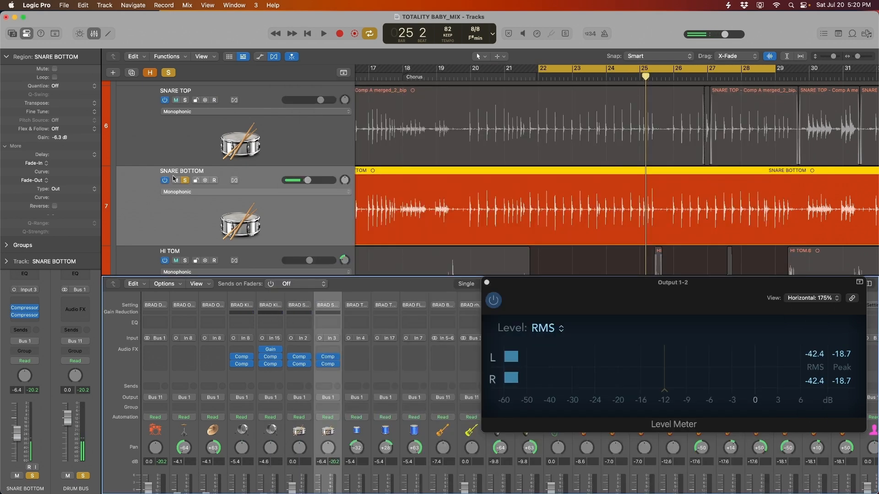
Listen to SNARE TOP and SNARE BOTTOM soloed together, stop playback and switch solo off
click(186, 181)
scroll(271, 186, up, 5)
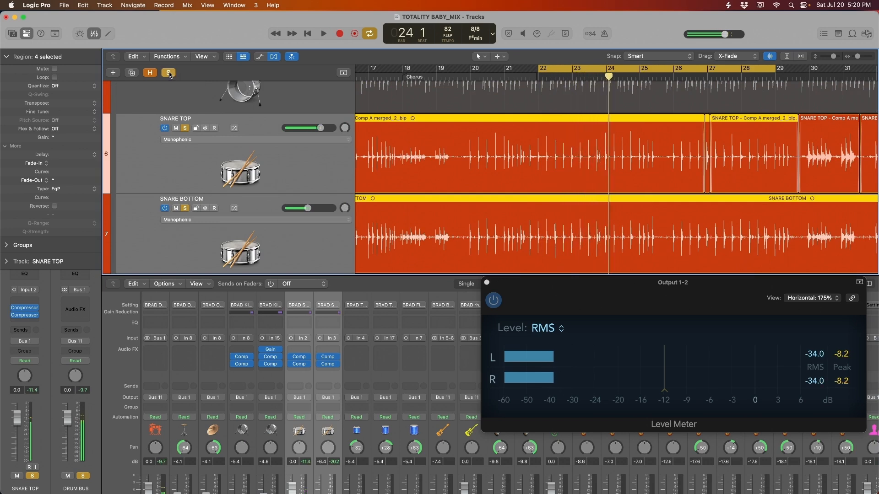
key(space)
click(169, 73)
scroll(274, 150, down, 8)
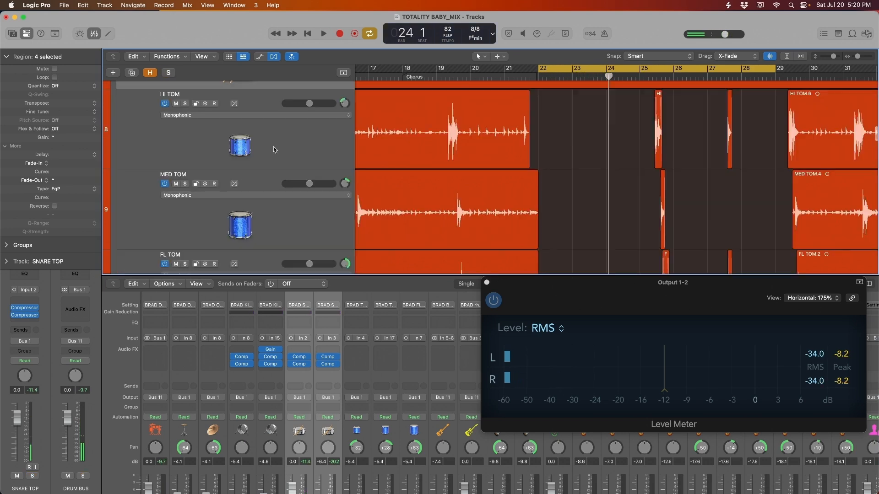
Select and solo the HI TOM track and set the cycle range around the tom fill in bar 25
click(273, 149)
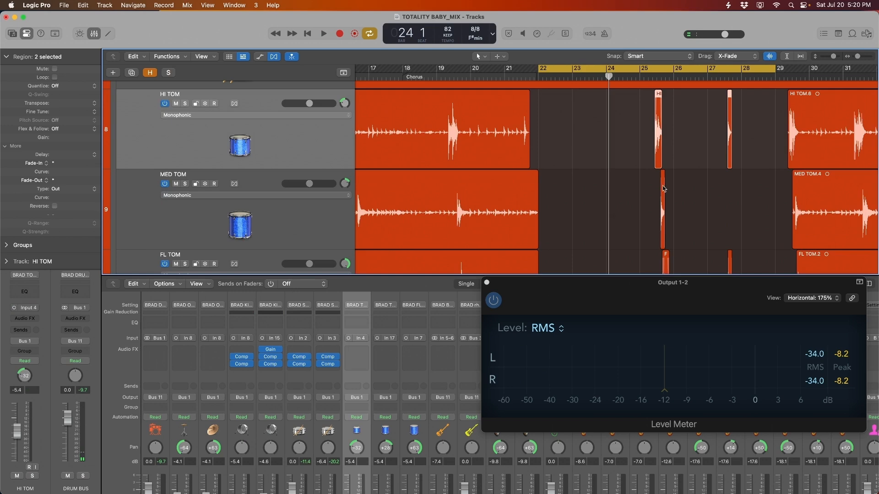
click(652, 77)
key(super+Right)
key(super+Right)
key(super+Right)
key(super+Right)
key(super+Right)
scroll(676, 168, right, 5)
scroll(659, 183, down, 2)
scroll(652, 186, up, 2)
Copy SNARE BOTTOM's first compressor to HI TOM, raise its threshold during playback and set its release to 64 ms
drag(331, 357, 355, 357)
click(356, 358)
drag(573, 117, 333, 88)
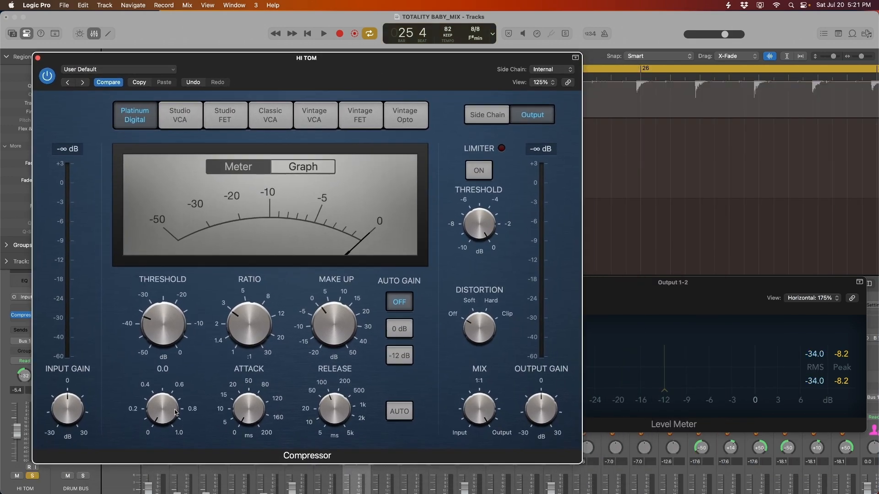
drag(346, 81, 368, 93)
key(space)
drag(171, 361, 174, 353)
drag(352, 443, 353, 447)
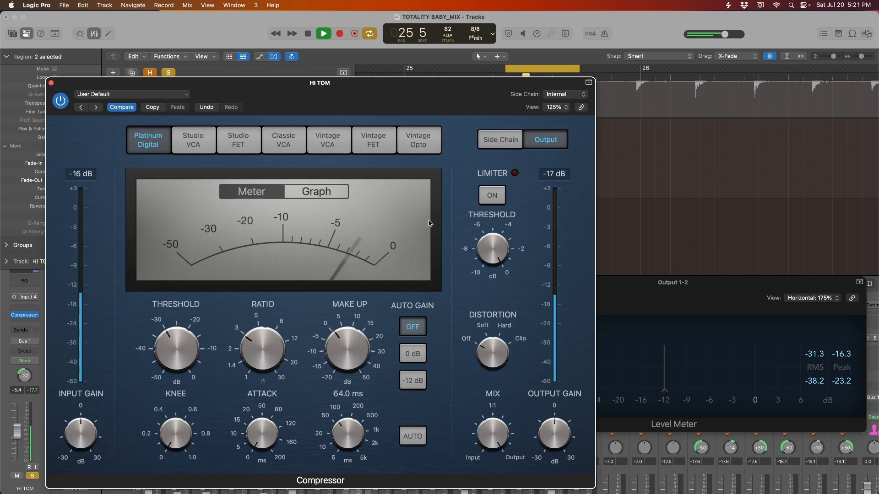
Compare HI TOM's RMS and peak output levels with the compressor bypassed and enabled
drag(420, 98, 420, 55)
click(625, 304)
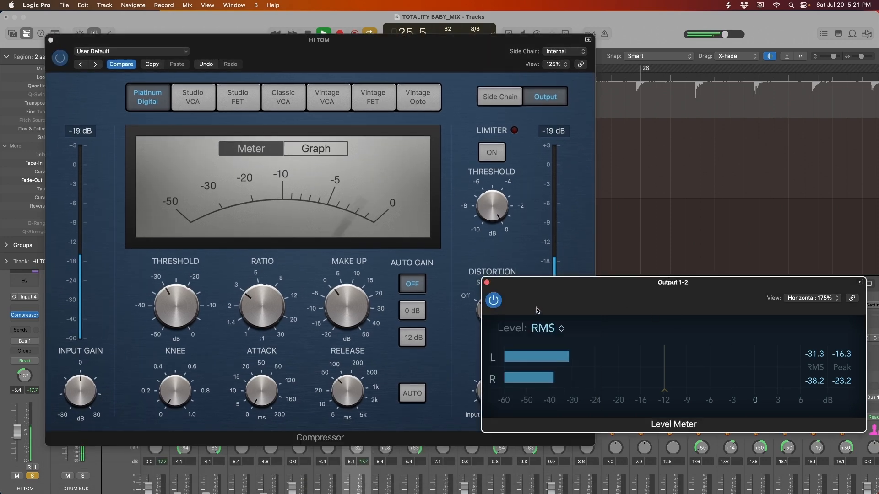
click(516, 234)
click(665, 289)
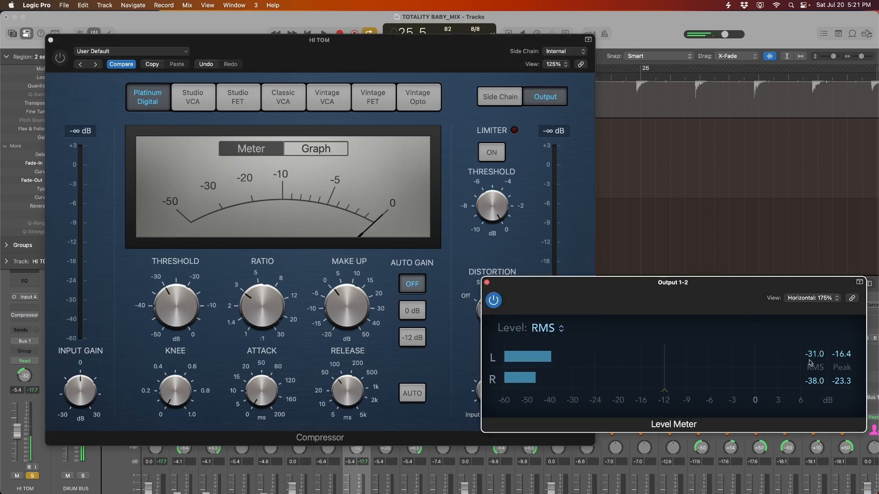
key(space)
click(63, 62)
click(742, 287)
key(space)
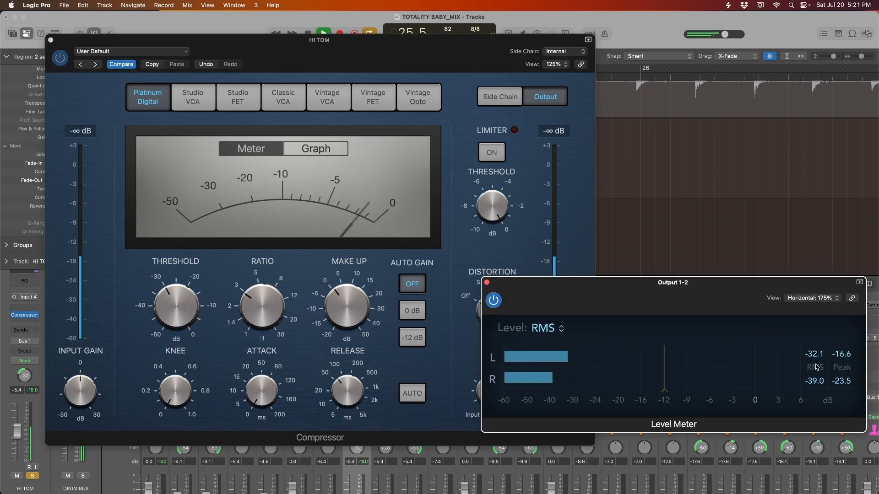
key(space)
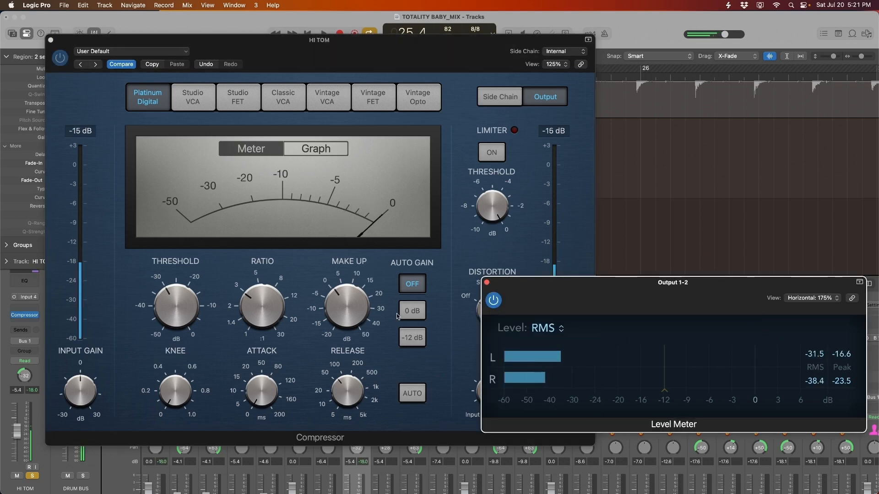
Adjust the make-up gain of HI TOM's compressor to match the bypassed level, and close the plug-in
click(355, 311)
key(space)
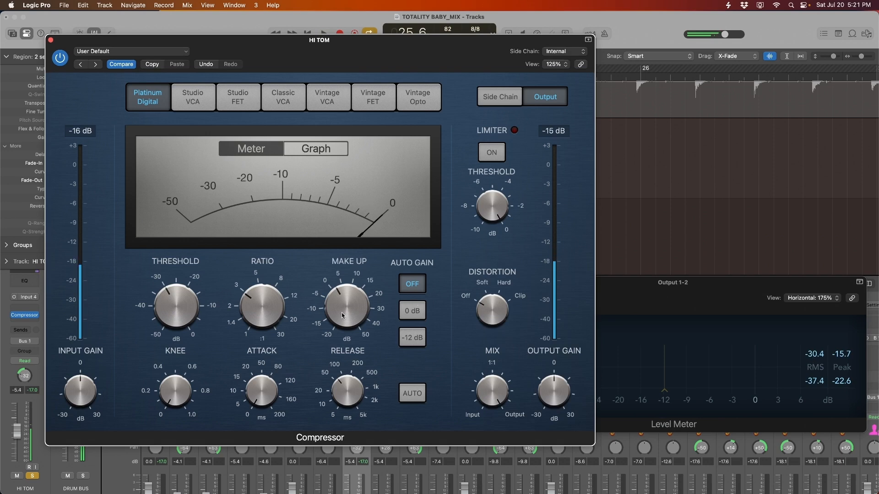
key(space)
key(space)
click(51, 41)
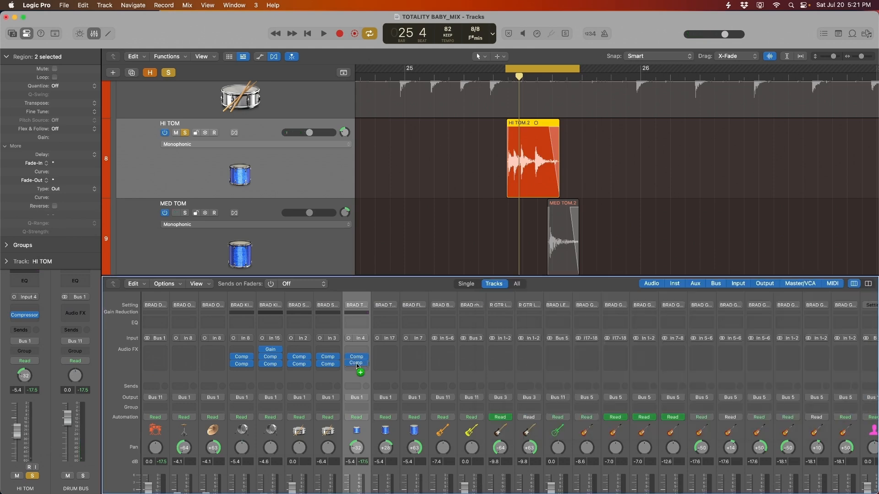
Duplicate HI TOM's compressor into a second insert slot, check the output levels during playback and close the plug-in
drag(357, 357, 357, 366)
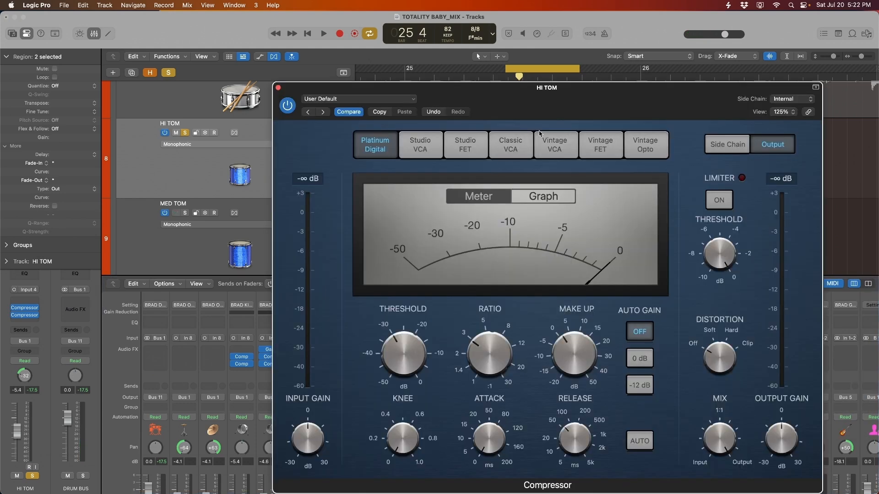
drag(575, 103, 267, 58)
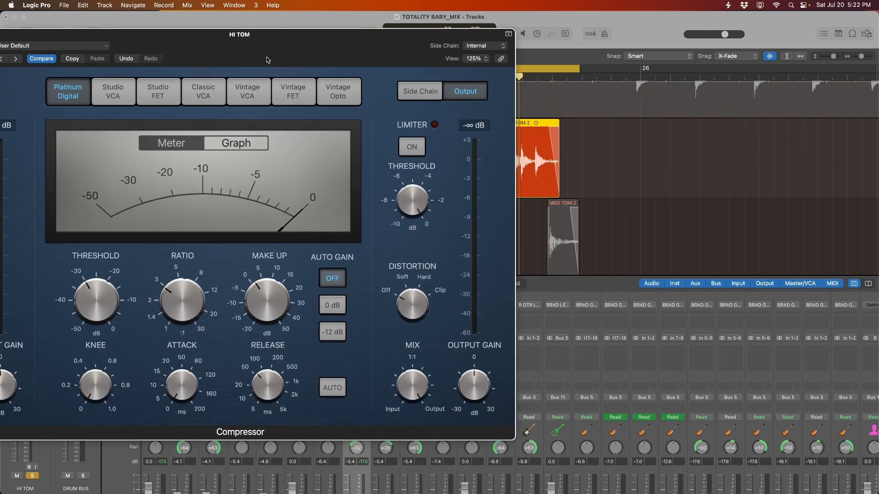
drag(267, 58, 267, 59)
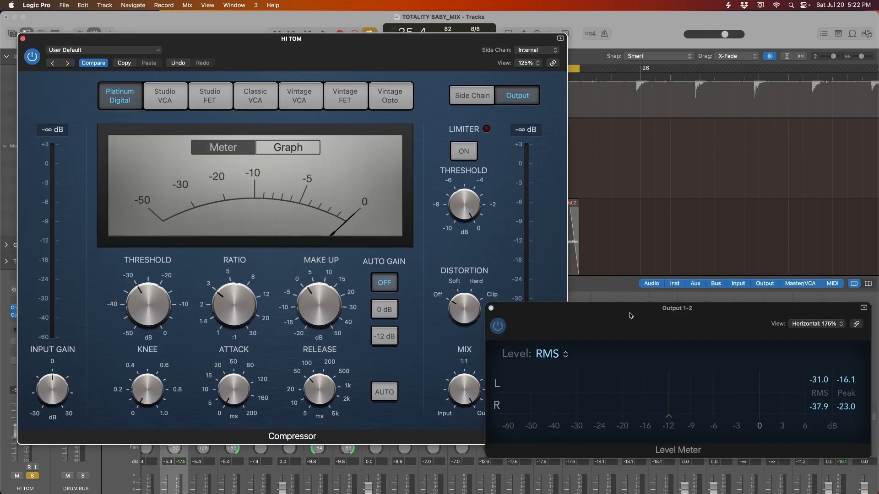
click(630, 316)
key(space)
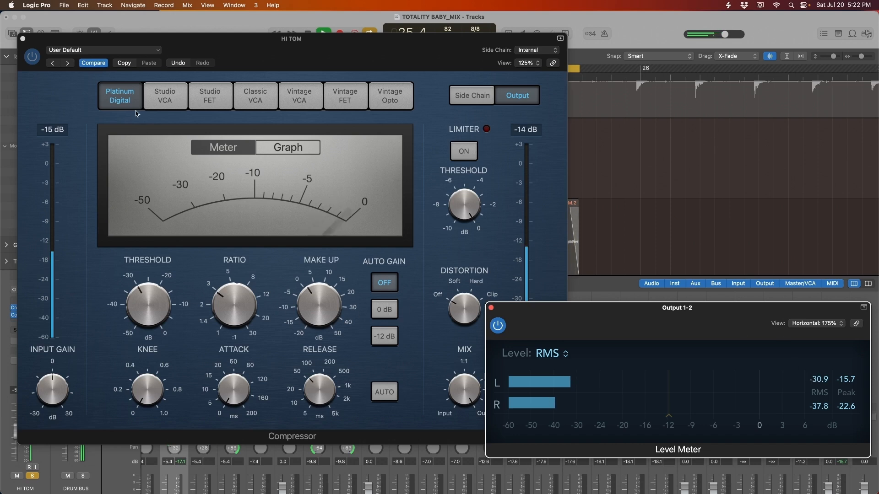
key(space)
click(23, 38)
Copy HI TOM's two compressors to the MED TOM and FL TOM channels and select the MED TOM track
drag(168, 356, 231, 364)
scroll(280, 185, down, 3)
click(270, 184)
scroll(271, 179, down, 1)
Open MED TOM's first compressor and fine-tune its threshold against the soloed playback
click(204, 357)
drag(554, 98, 281, 45)
key(space)
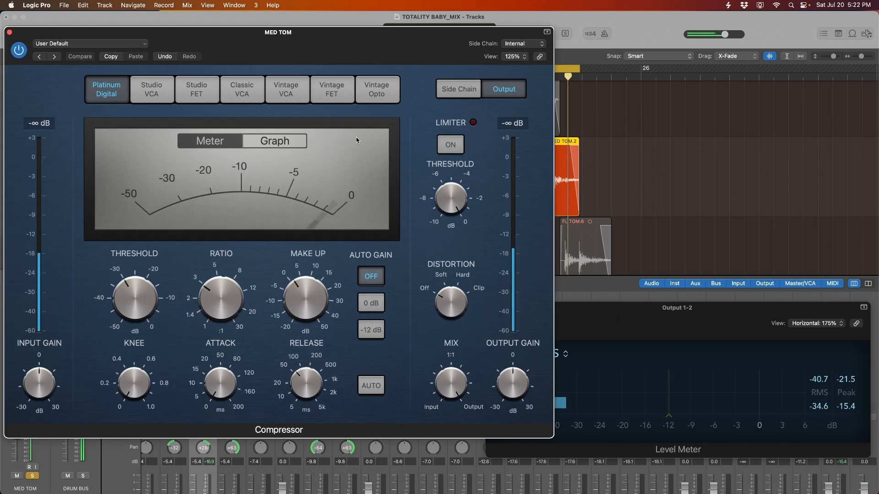
drag(127, 307, 127, 306)
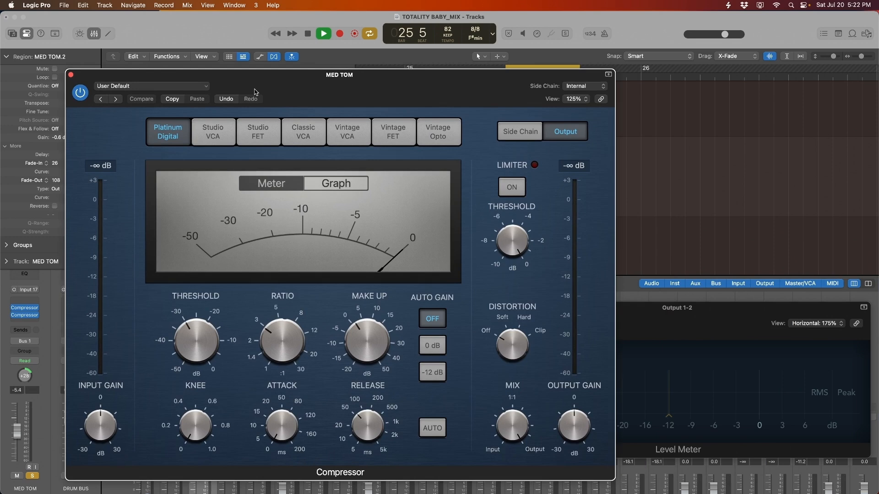
Fine-tune the threshold of MED TOM's second compressor during playback and close the plug-in
drag(255, 89, 253, 88)
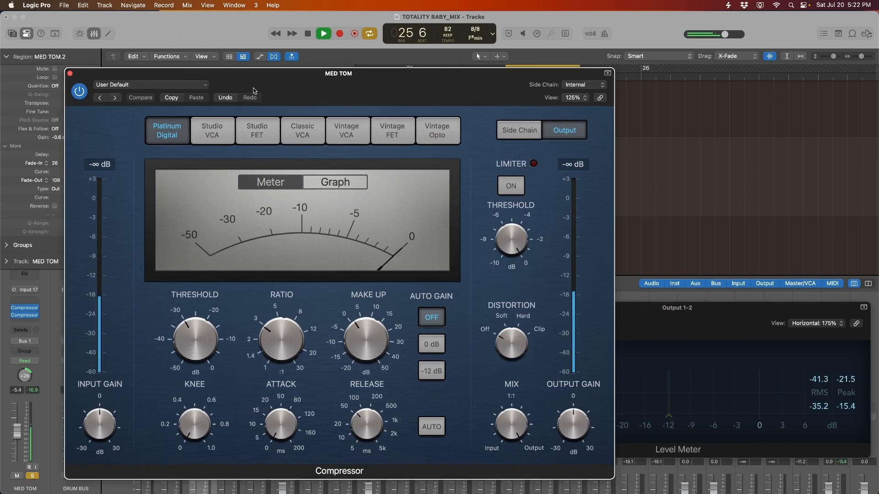
drag(207, 339, 209, 345)
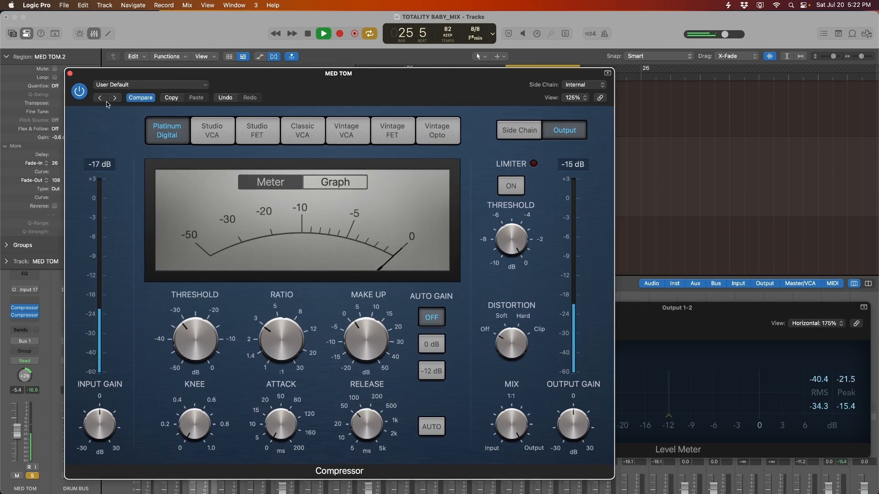
click(71, 74)
Select and solo FL TOM, open its first compressor and lower its threshold slightly during playback
click(229, 296)
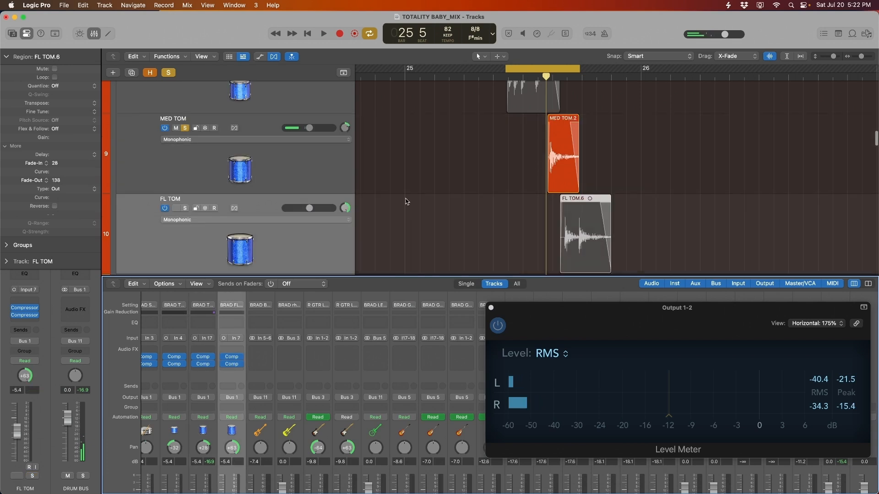
scroll(406, 200, down, 3)
click(185, 188)
click(231, 357)
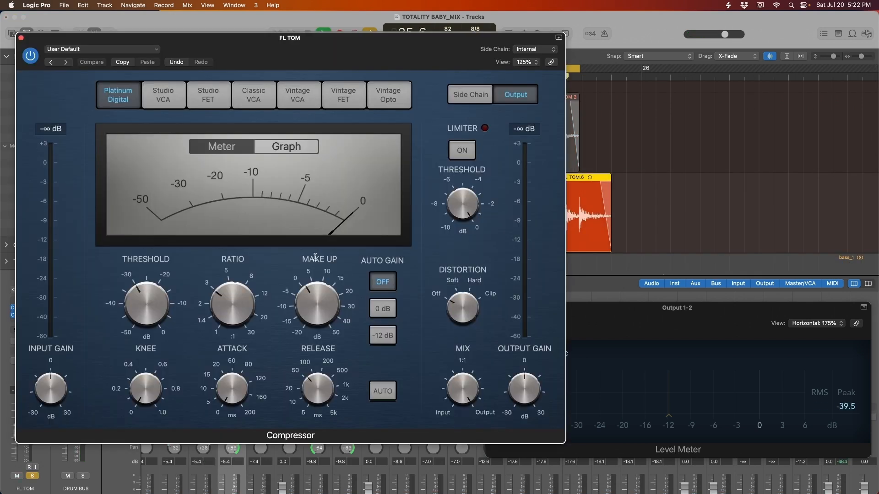
drag(152, 313, 151, 316)
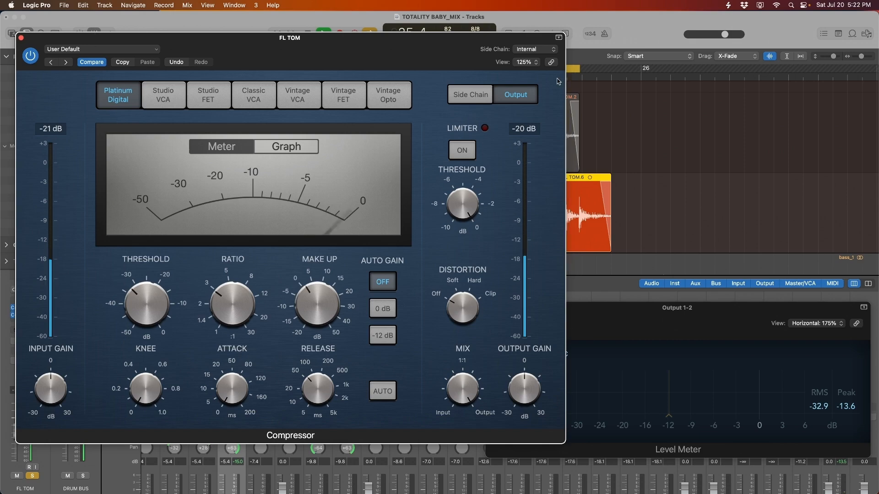
Shift the cycle range to cover the FL TOM hits up to just past bar 26, and close the first compressor
drag(580, 70, 612, 70)
drag(417, 47, 425, 202)
drag(534, 75, 582, 75)
drag(398, 206, 379, 33)
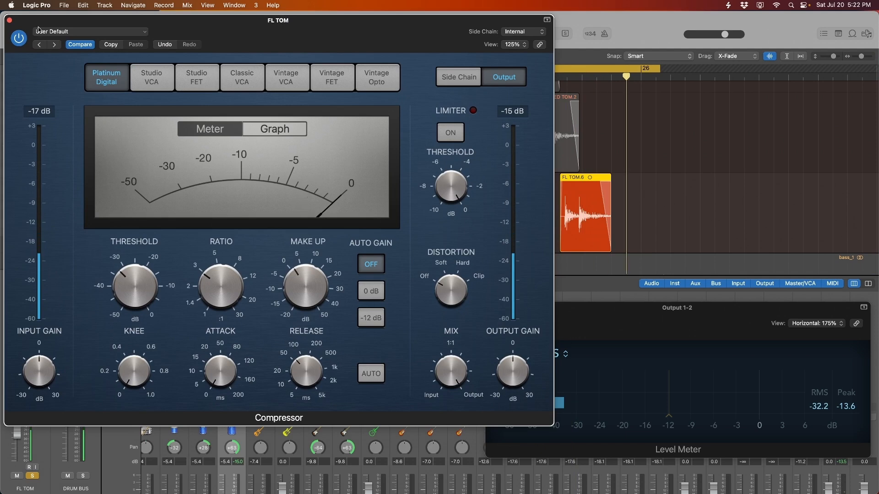
click(9, 21)
Open FL TOM's second compressor, set its threshold to -33.0 dB during playback and close it
click(232, 364)
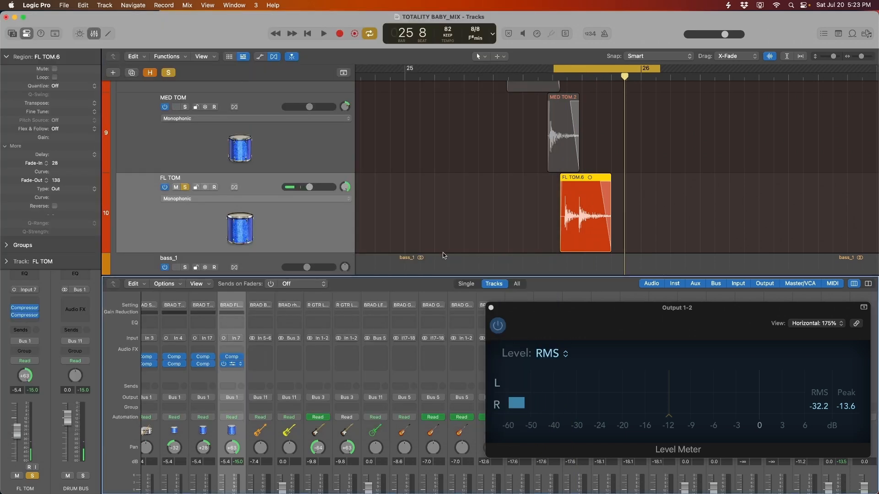
key(space)
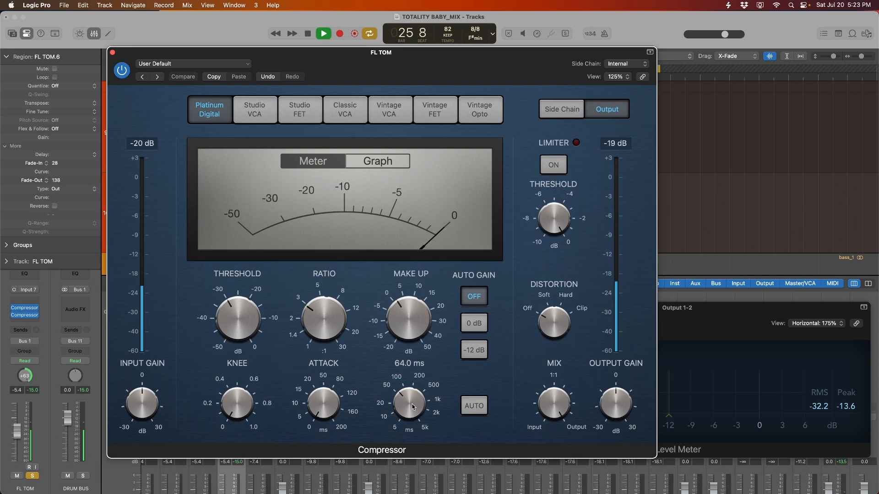
drag(258, 334, 241, 334)
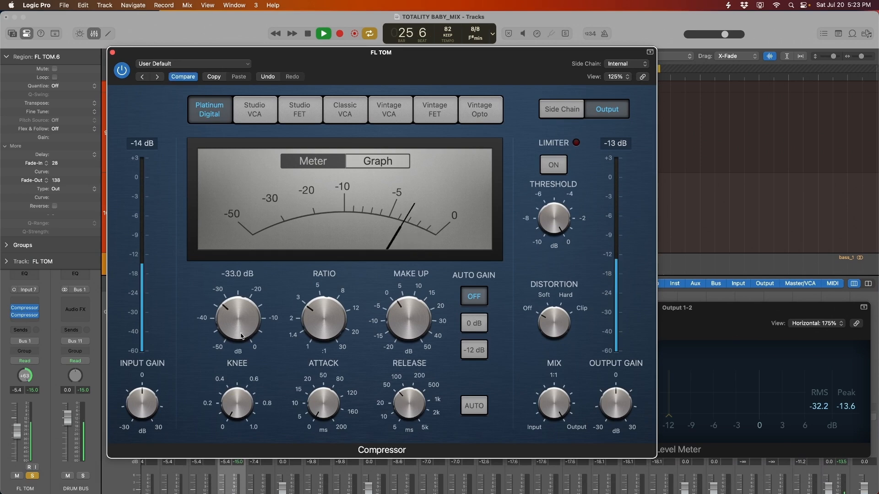
click(113, 53)
Play the full mix without solo and select the kick, snare and tom channels through FL TOM in the mixer
key(space)
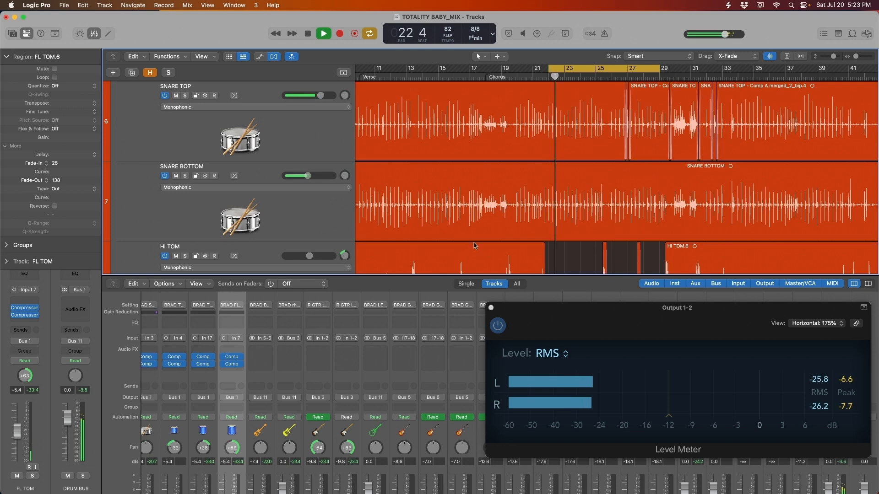
scroll(394, 330, left, 8)
shift+click(243, 294)
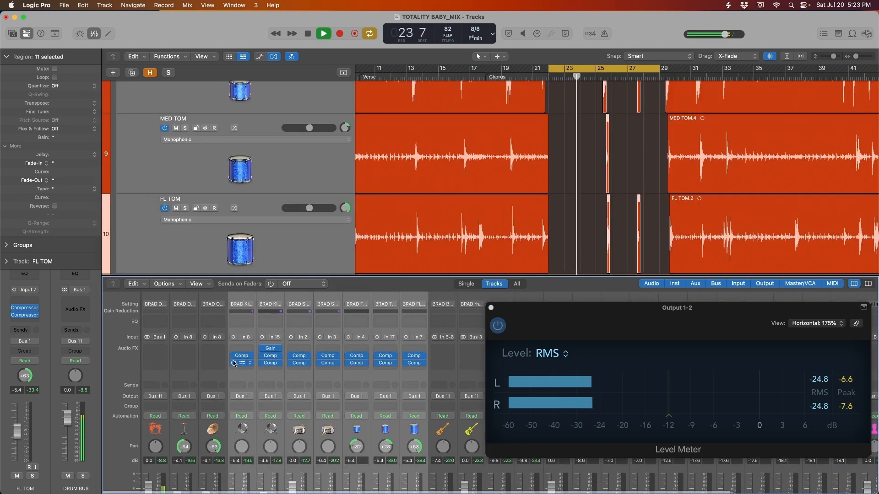
scroll(277, 117, up, 10)
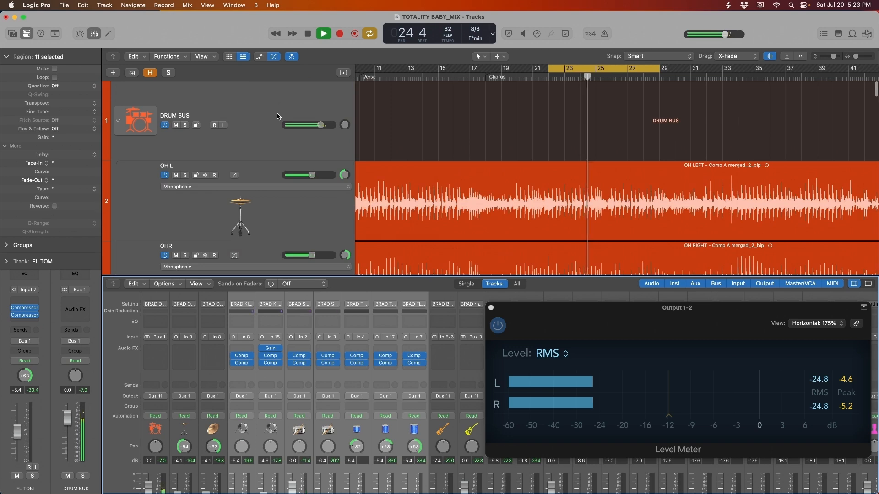
Solo DRUM BUS and play the cycle range with the kick, snare and tom compressors bypassed and then enabled
click(277, 116)
key(s)
scroll(276, 134, down, 5)
scroll(276, 135, down, 5)
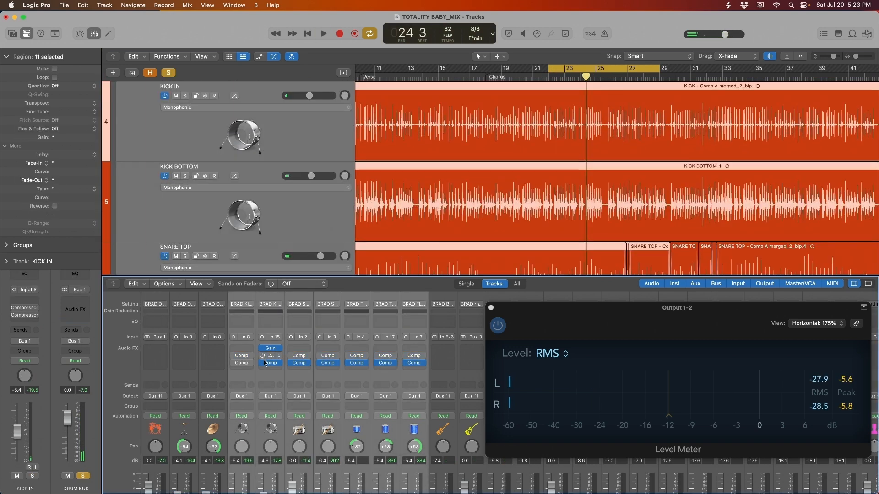
click(264, 363)
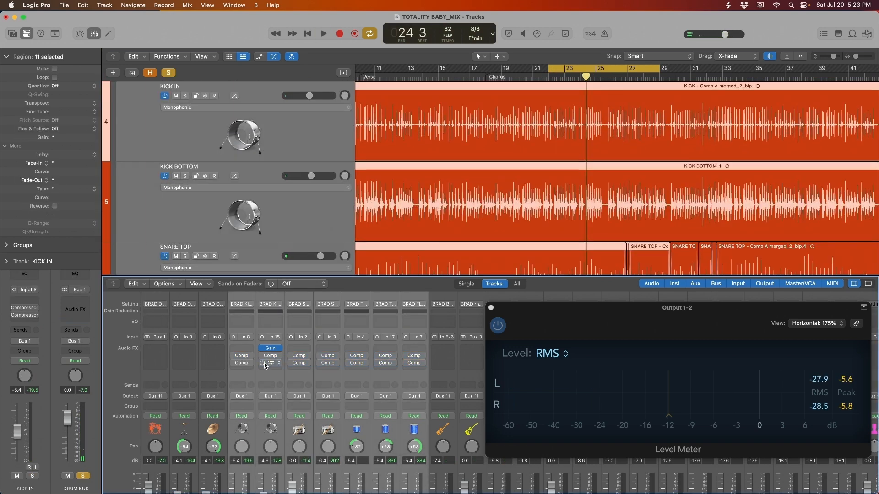
key(space)
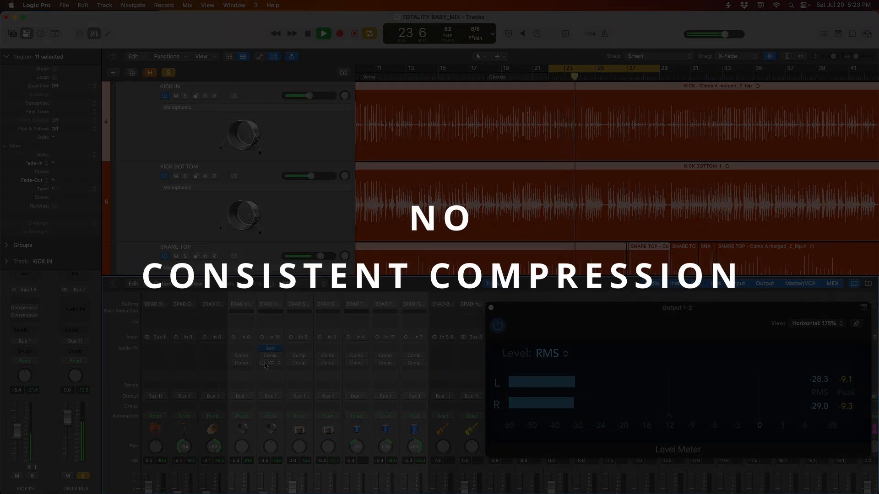
key(space)
key(space)
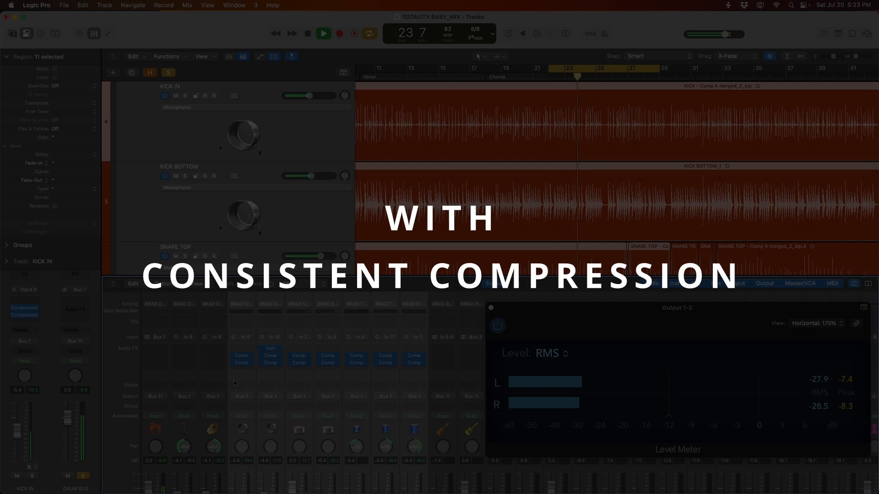
key(space)
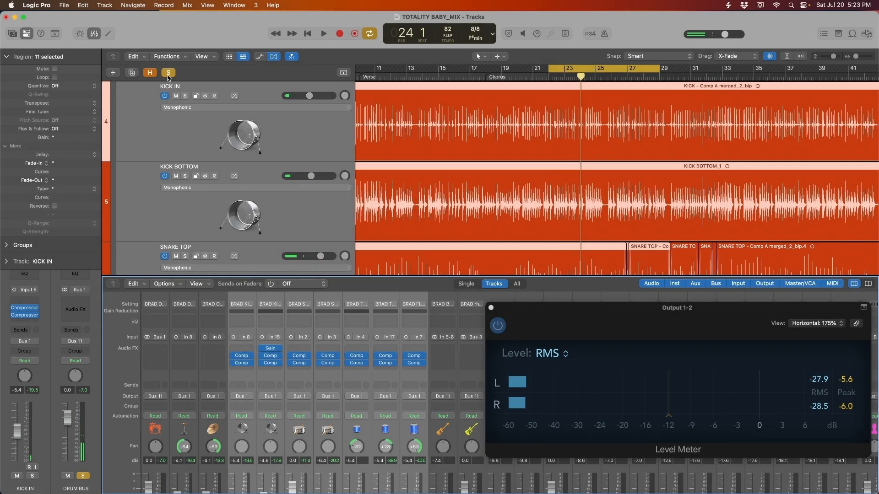
Turn off the solo and play the full mix with the kick, snare and tom compressors bypassed and then enabled
click(167, 75)
drag(233, 356, 232, 363)
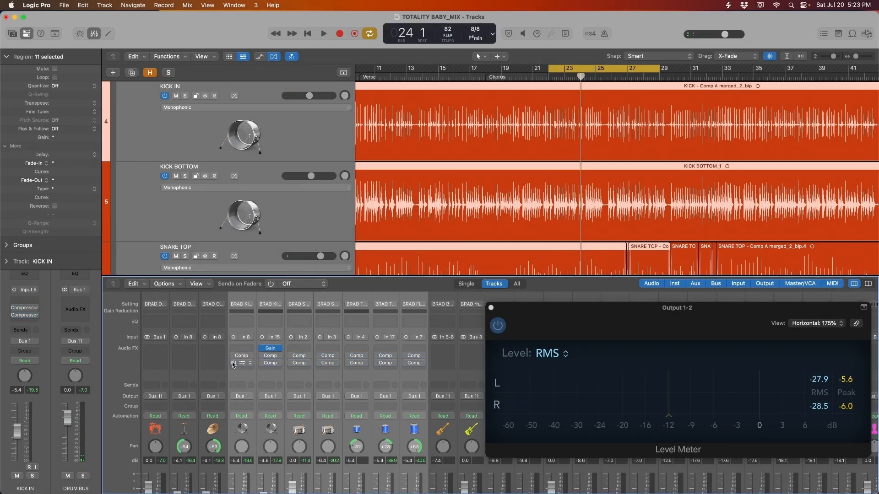
key(space)
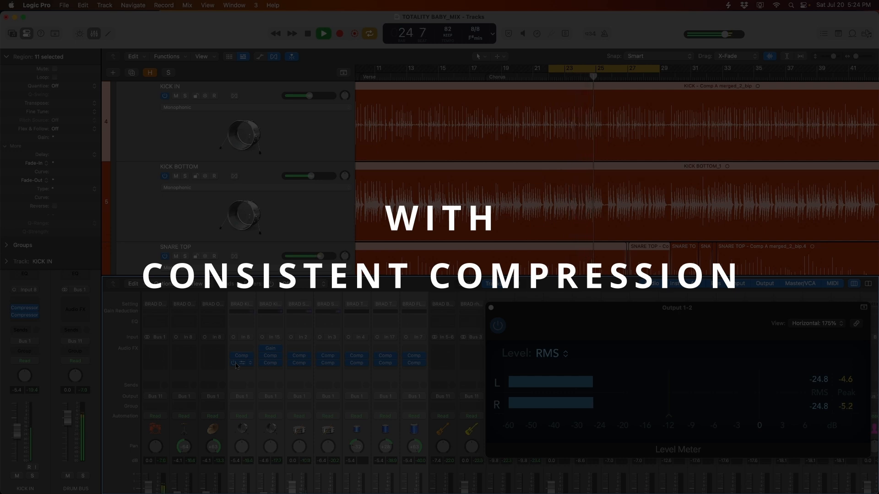
key(space)
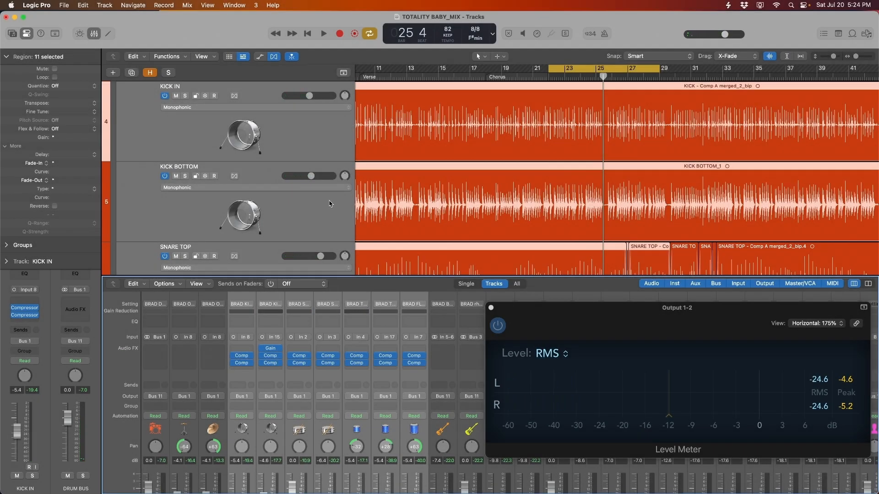
Add a third compressor with the Studio FET model to KICK IN and set its attack to 0.0 ms
drag(546, 311, 536, 259)
click(480, 256)
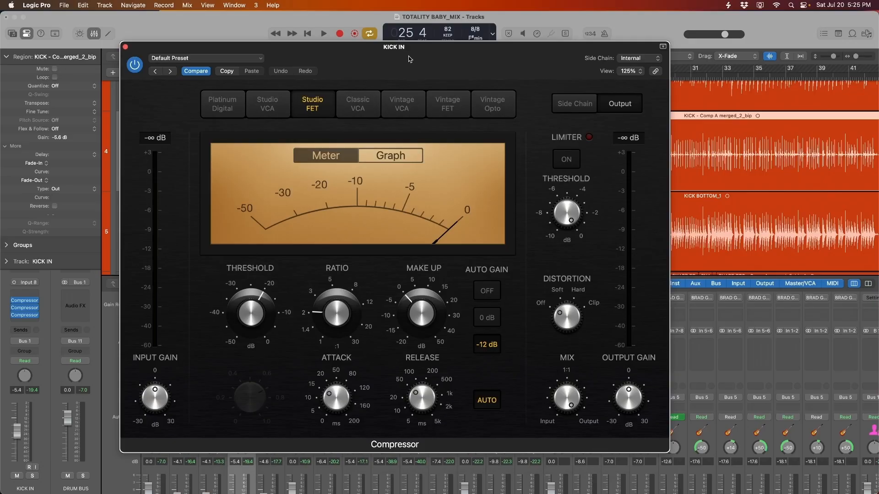
drag(350, 400, 350, 412)
drag(409, 84, 322, 110)
mouse_move(248, 443)
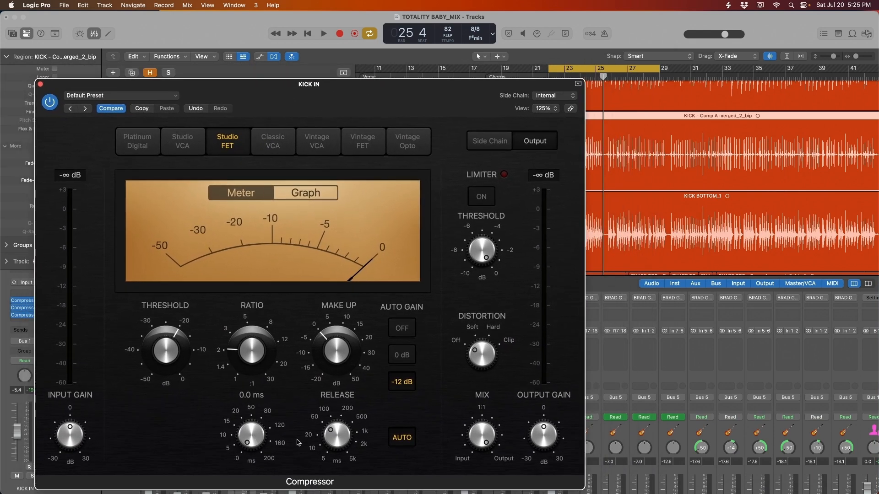
Set the KICK IN compressor to 34.0 ms release, 3.1:1 ratio and 0.0 dB threshold, with auto gain and auto release off
mouse_move(341, 440)
drag(355, 93, 376, 77)
drag(357, 425, 357, 425)
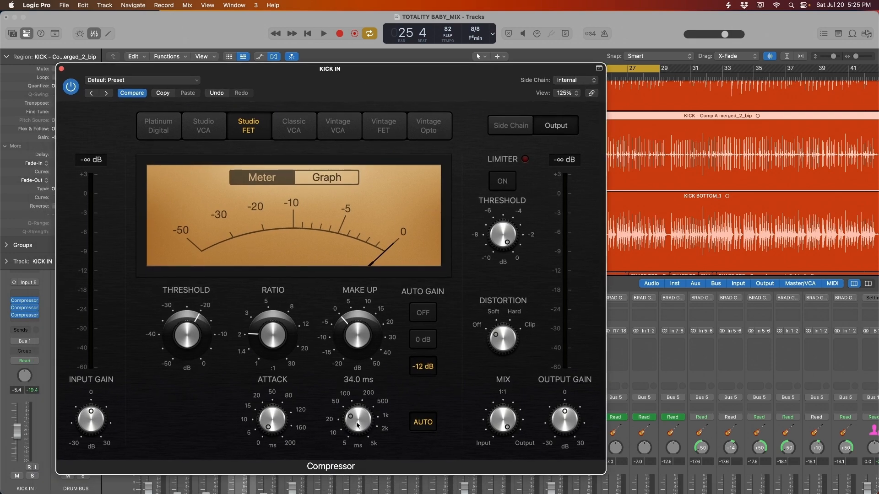
drag(355, 83, 417, 86)
click(476, 426)
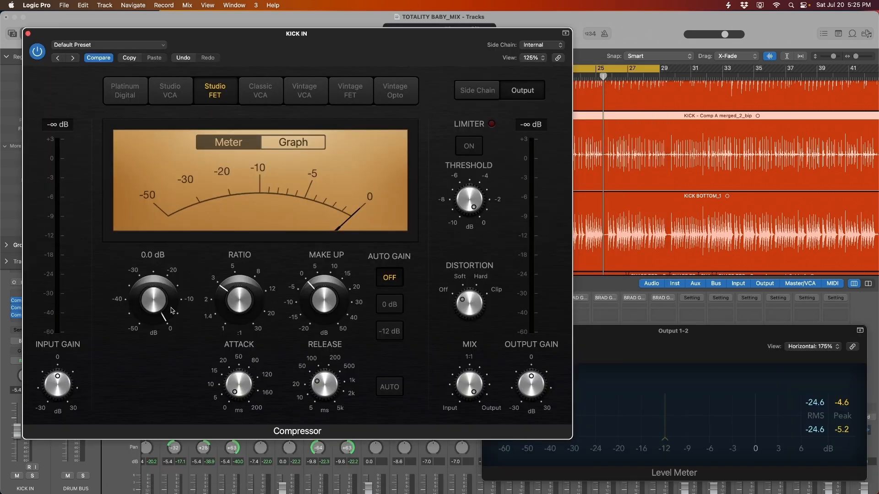
drag(231, 311, 230, 307)
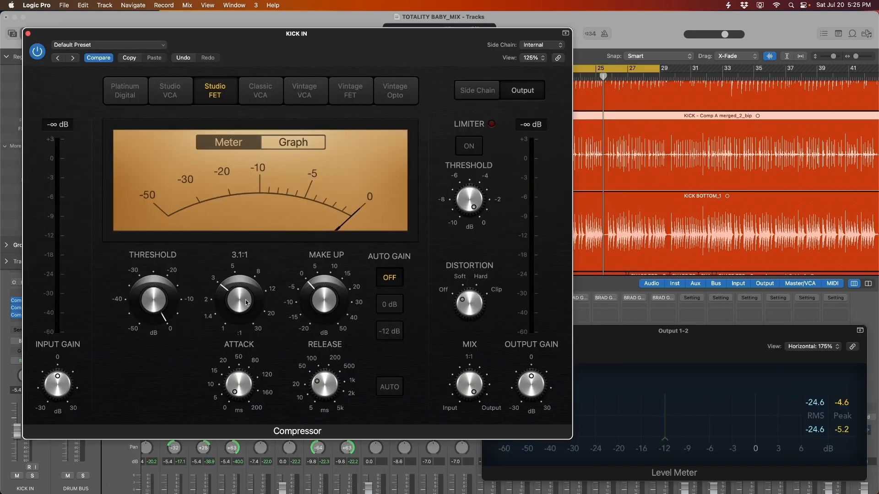
Solo KICK IN and lower the third compressor's threshold to -18.5 dB during playback
drag(333, 55, 320, 67)
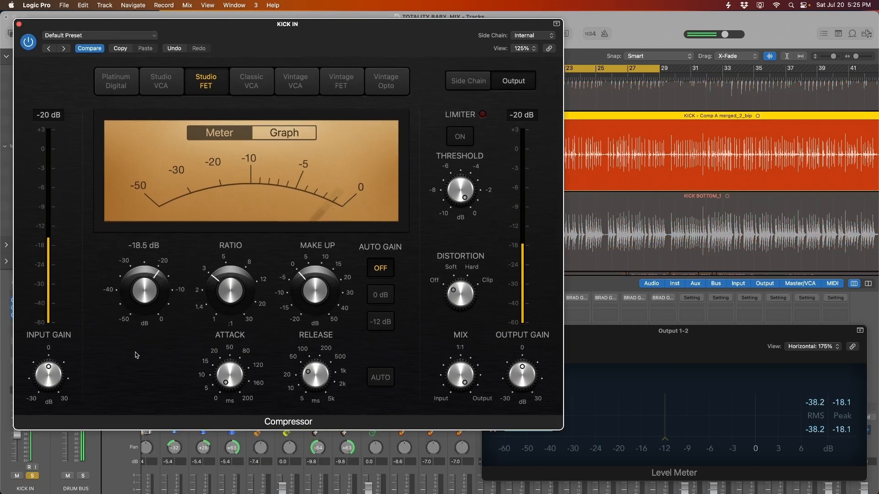
mouse_move(136, 352)
mouse_down()
mouse_move(136, 360)
mouse_move(137, 343)
mouse_move(138, 353)
mouse_up()
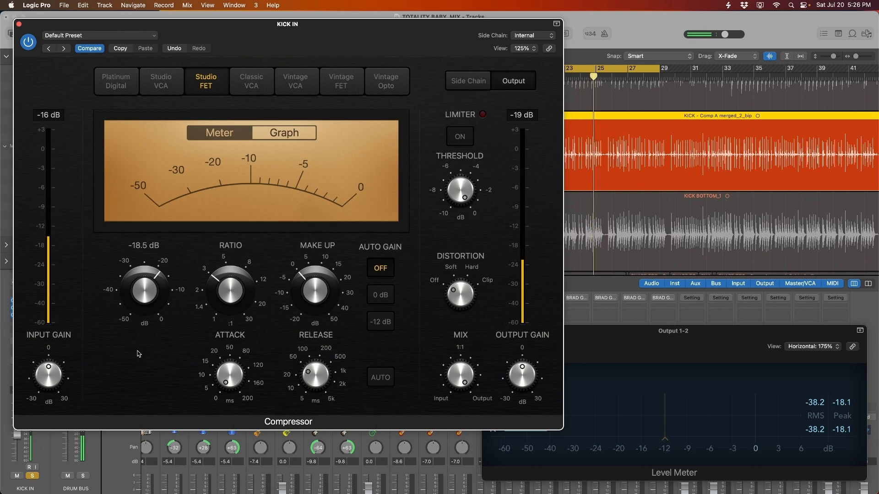
drag(138, 353, 138, 355)
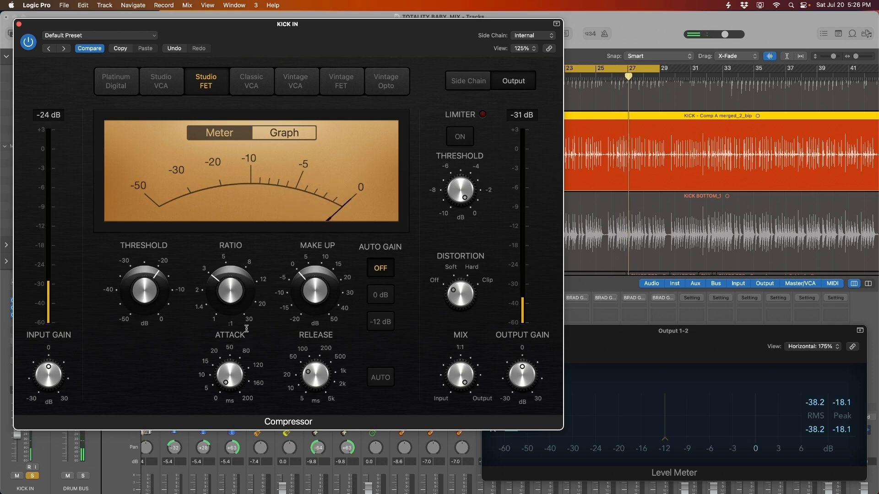
Check KICK IN's RMS and peak levels on the output Level Meter with the third compressor bypassed and enabled
mouse_move(435, 373)
drag(636, 346, 635, 353)
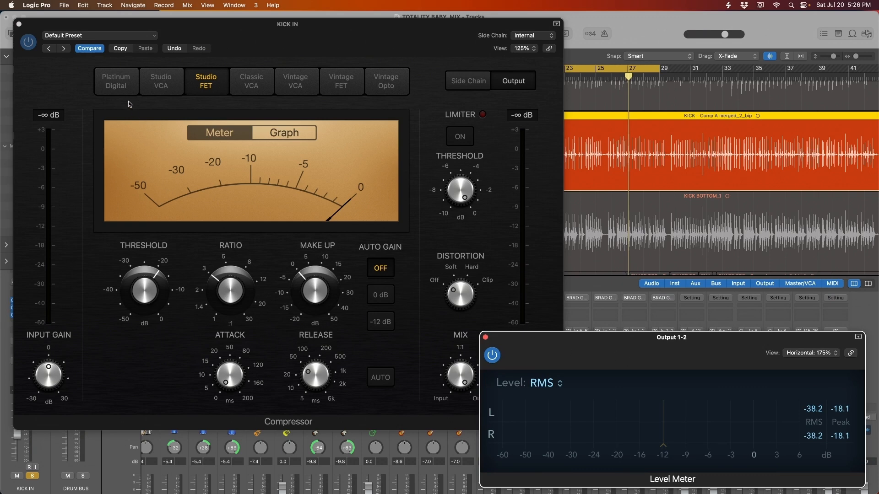
click(28, 39)
click(818, 416)
key(space)
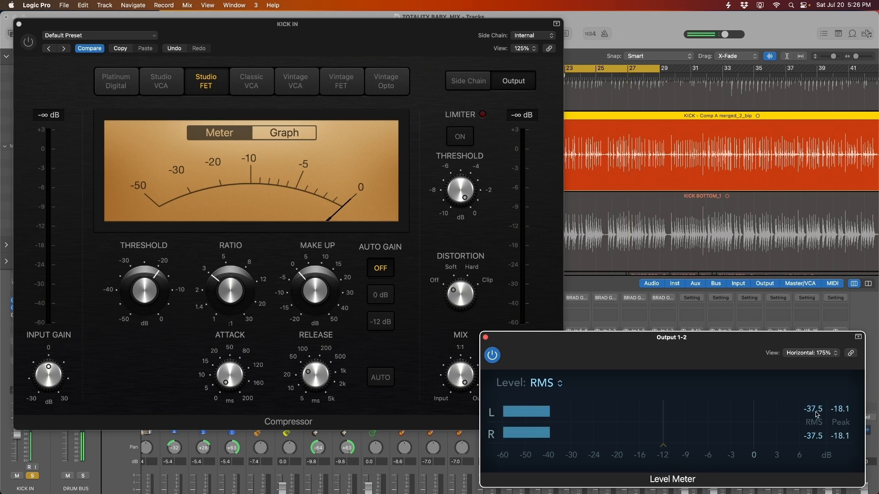
key(space)
click(28, 42)
key(space)
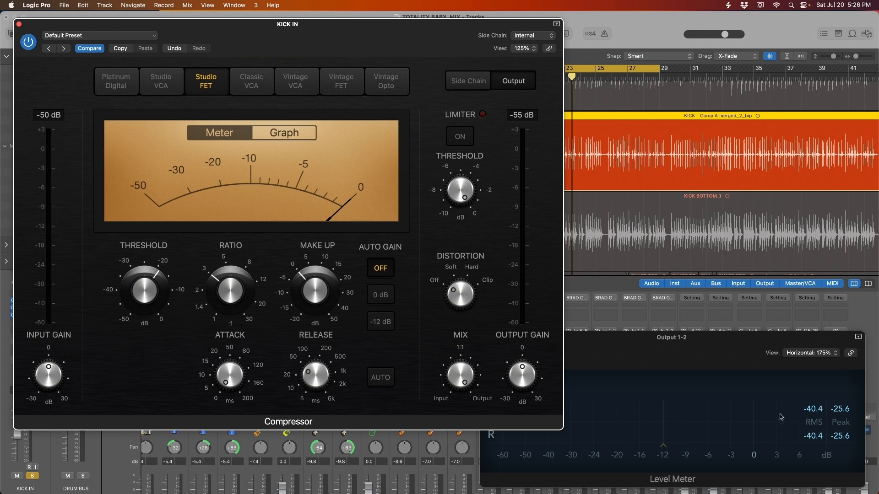
Raise the third KICK IN compressor's make-up gain slightly, set its mix to 50.0 % and close it
drag(303, 292, 303, 285)
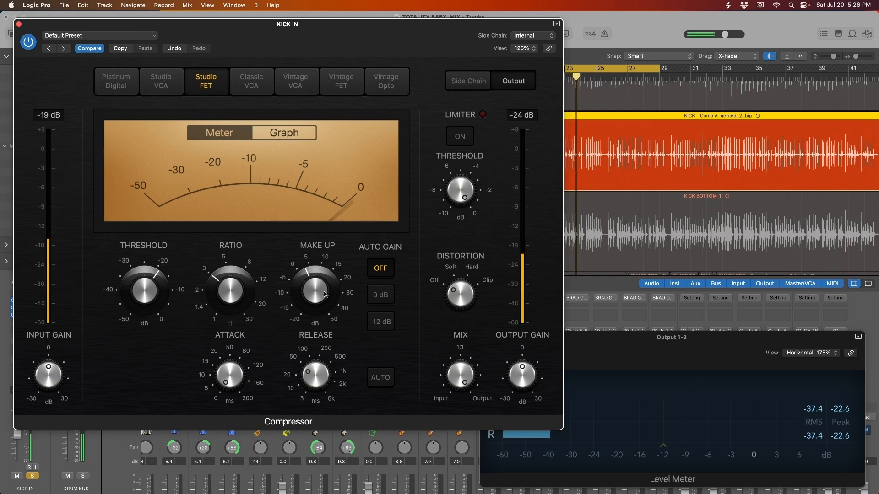
drag(461, 374, 460, 424)
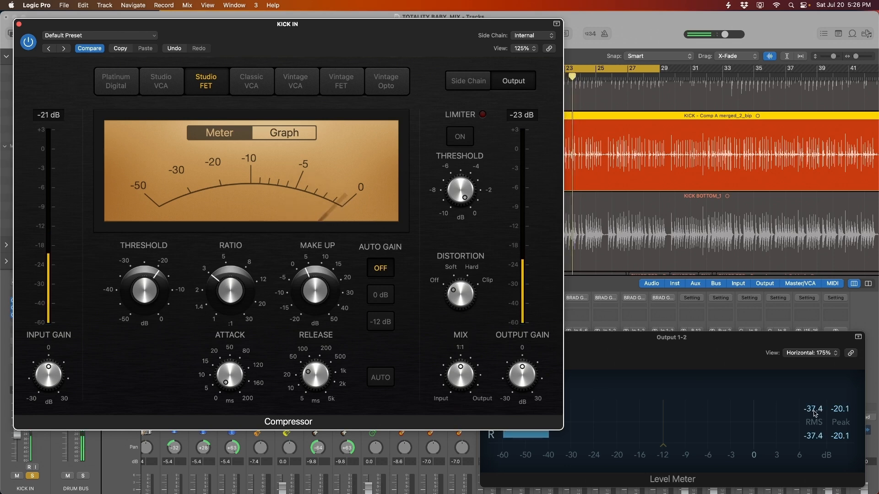
click(692, 361)
key(space)
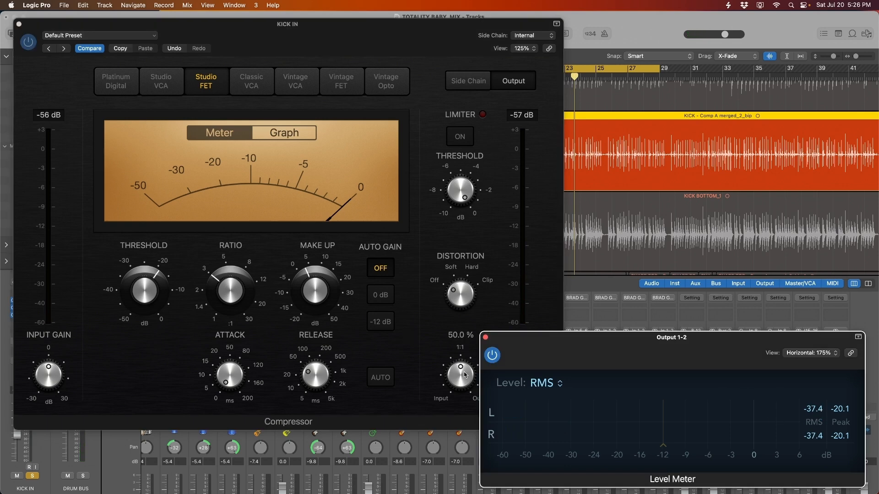
drag(460, 375, 451, 378)
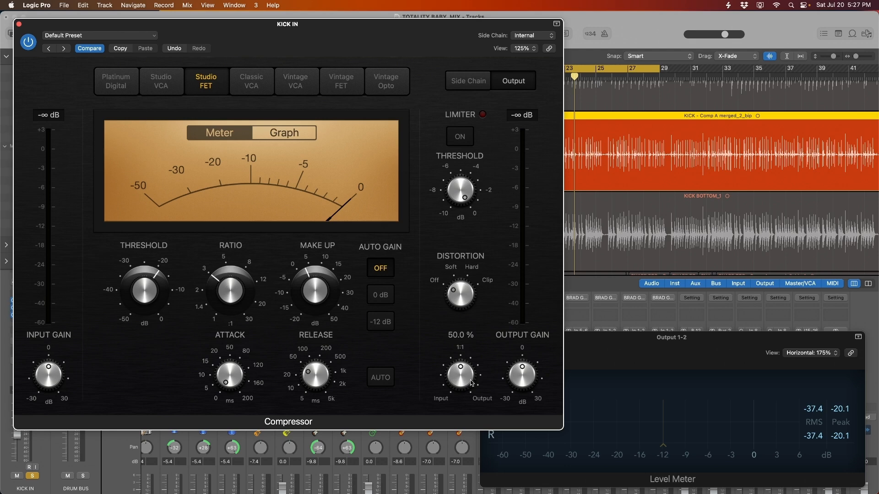
click(592, 340)
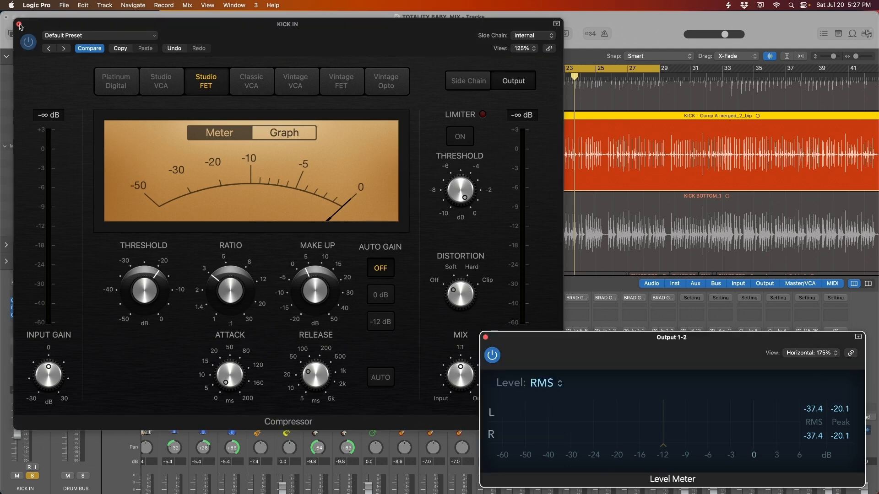
click(470, 366)
click(498, 407)
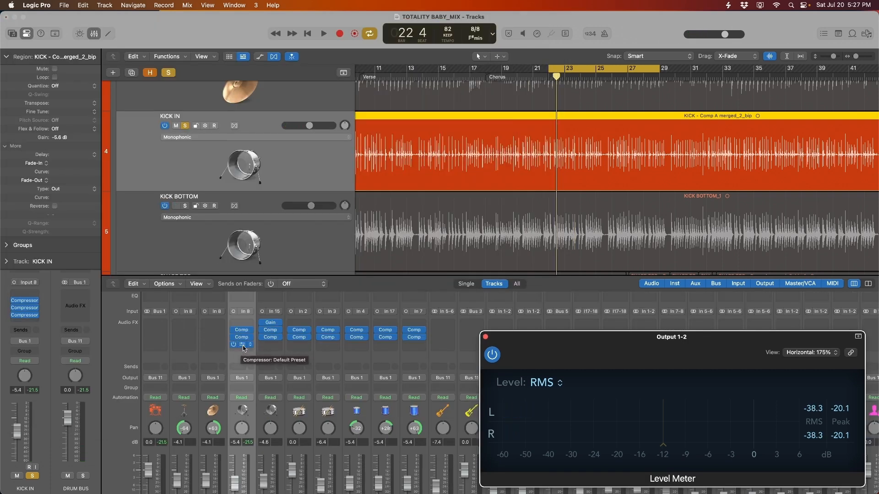
Solo KICK BOTTOM instead of KICK IN and add a third compressor with a -19.0 dB threshold to it
scroll(256, 380, up, 2)
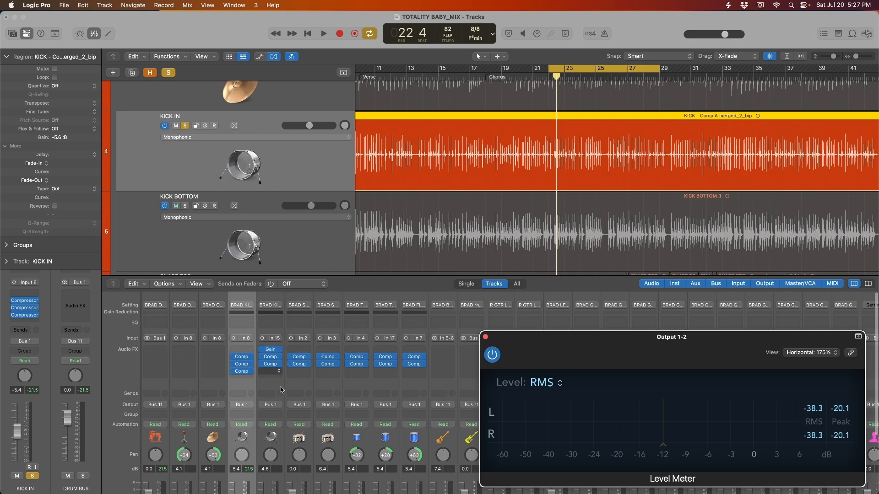
click(184, 126)
click(185, 206)
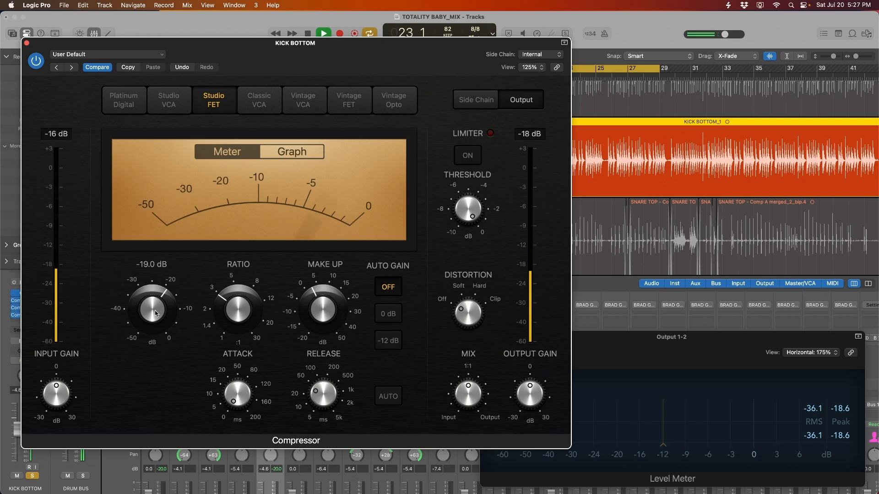
Check KICK BOTTOM's RMS and peak levels with the third compressor enabled and bypassed, then re-enable and close it
click(648, 352)
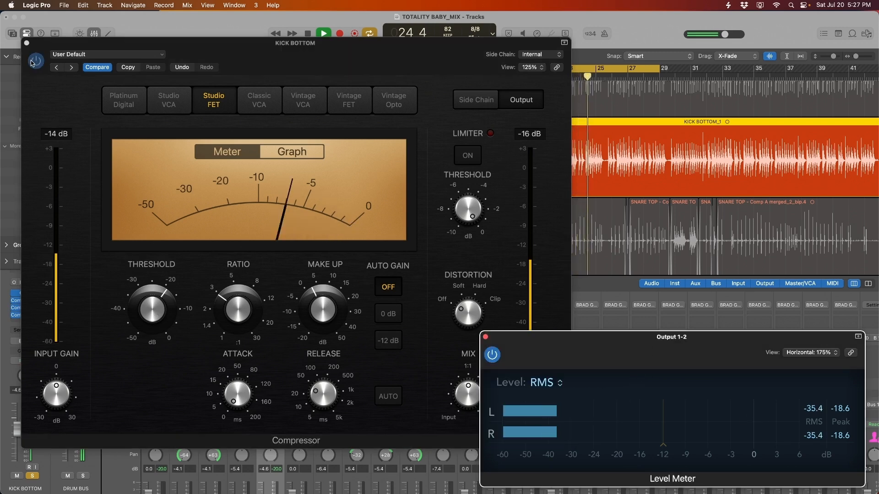
click(388, 290)
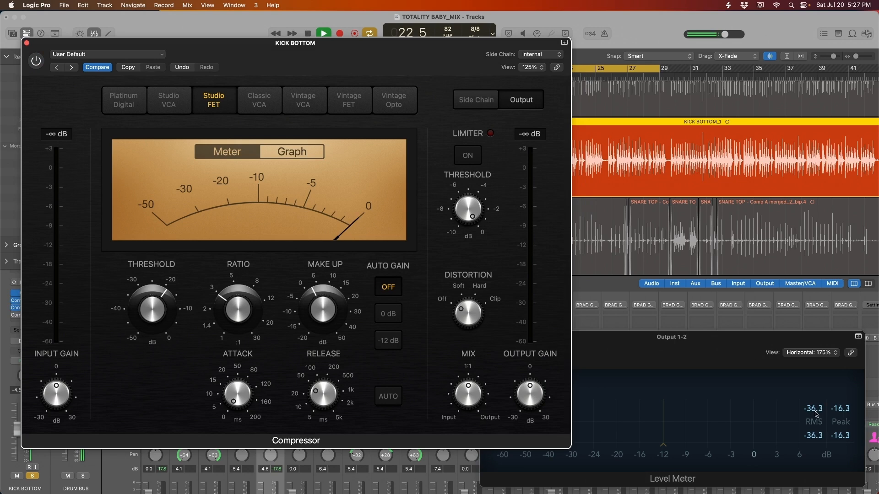
key(space)
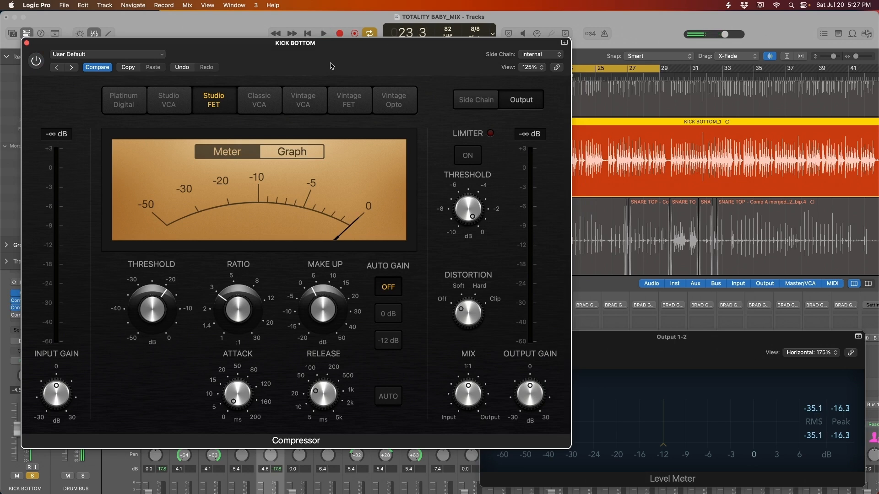
click(34, 62)
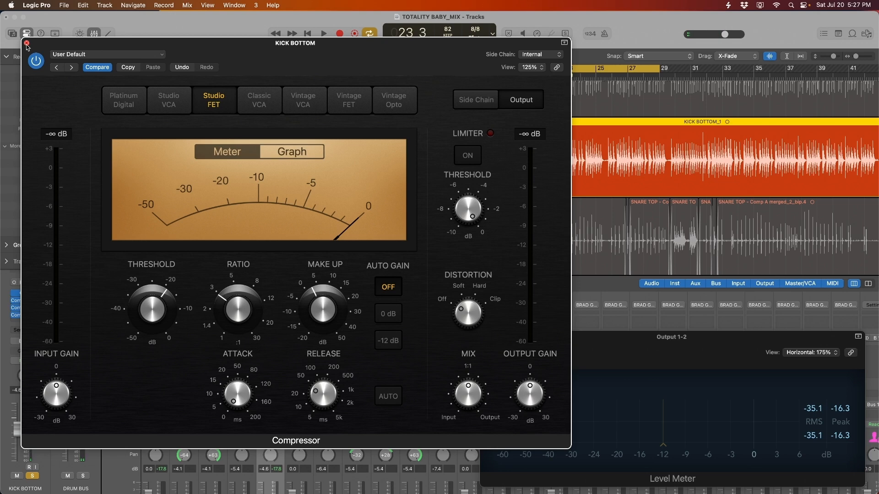
click(26, 44)
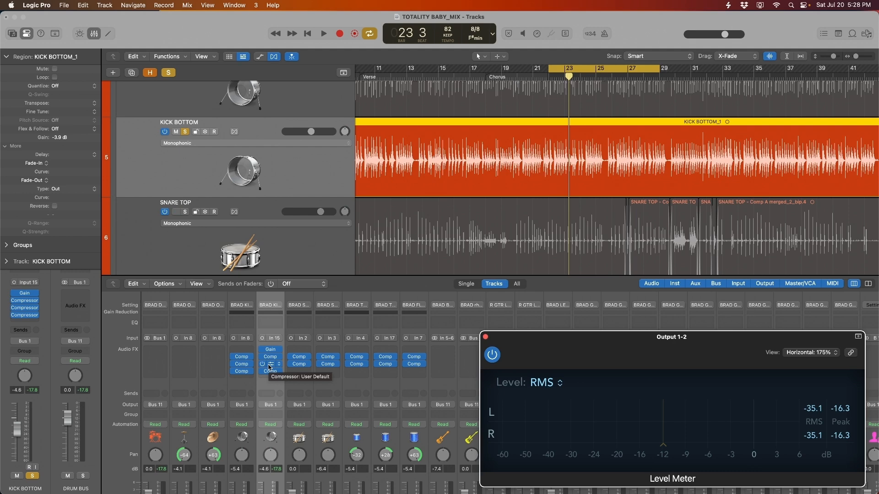
Turn off the solo on KICK BOTTOM and select and solo SNARE TOP
click(185, 131)
scroll(280, 261, down, 4)
click(285, 177)
key(s)
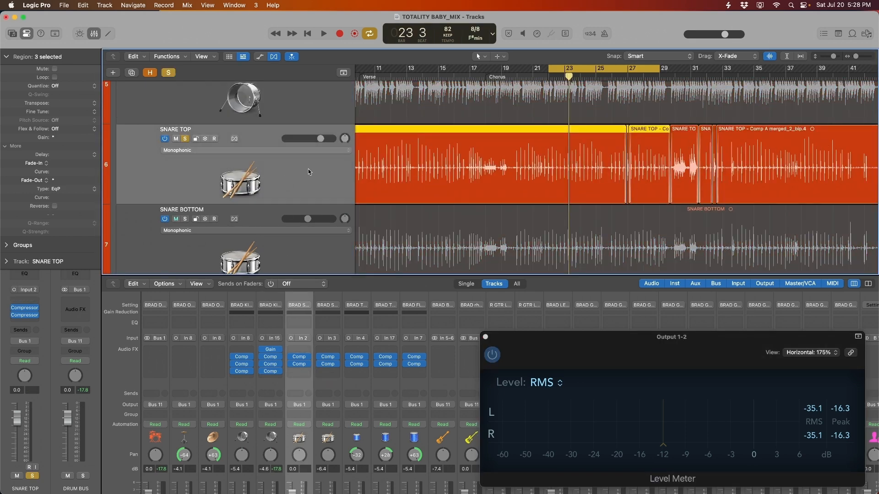
Add a third compressor to SNARE TOP and set its threshold to -19.0 dB during playback
scroll(283, 211, down, 1)
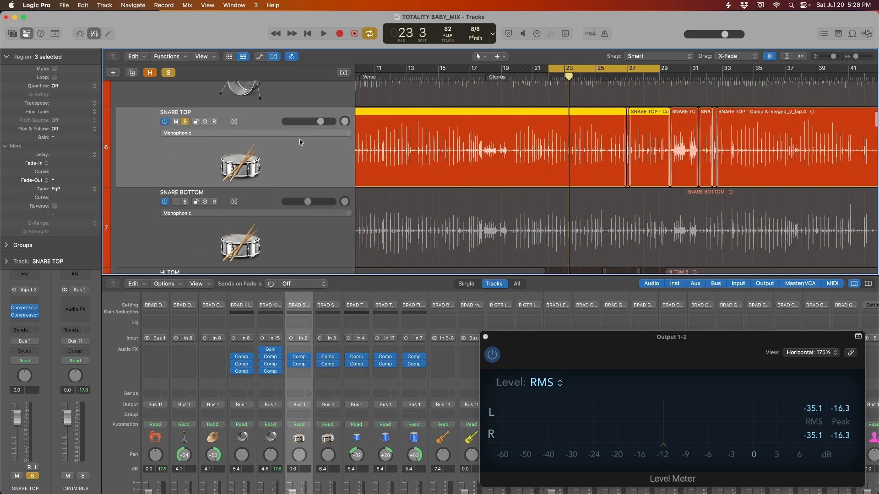
click(299, 364)
drag(164, 303, 164, 275)
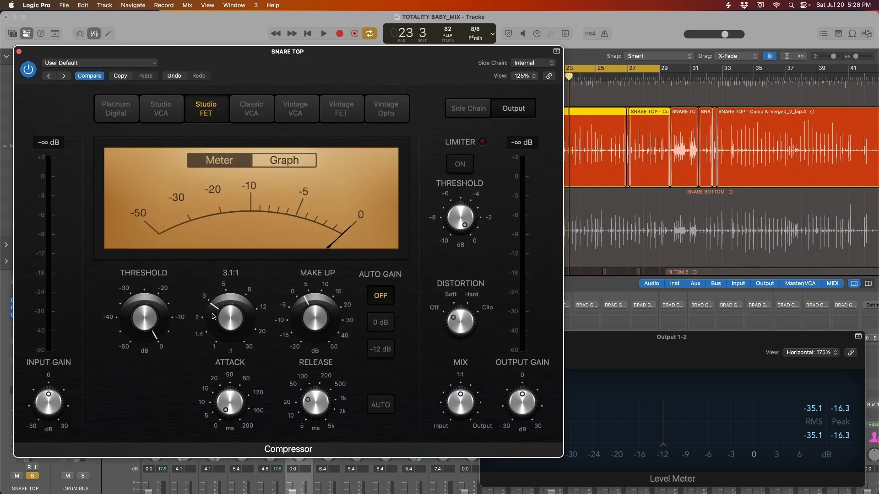
mouse_move(141, 310)
drag(458, 407, 452, 213)
key(space)
drag(144, 316, 142, 346)
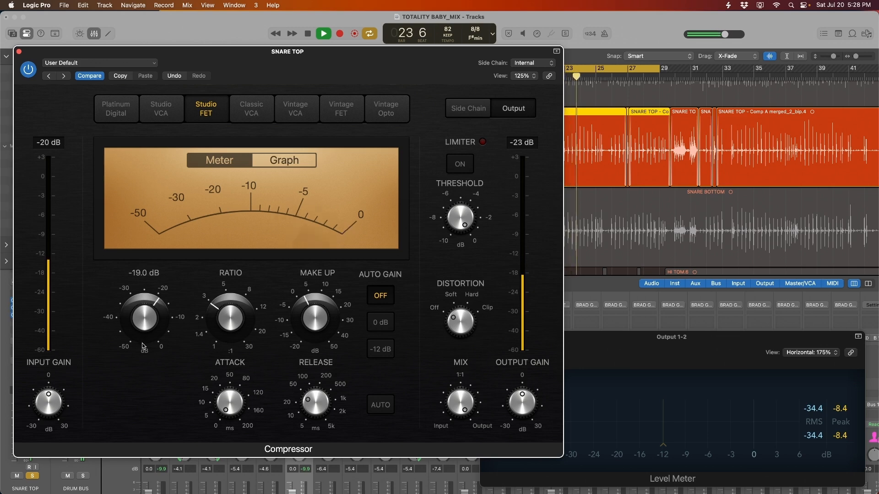
Compare SNARE TOP's RMS and peak levels with the third compressor enabled, bypassed and enabled again
drag(677, 350, 684, 332)
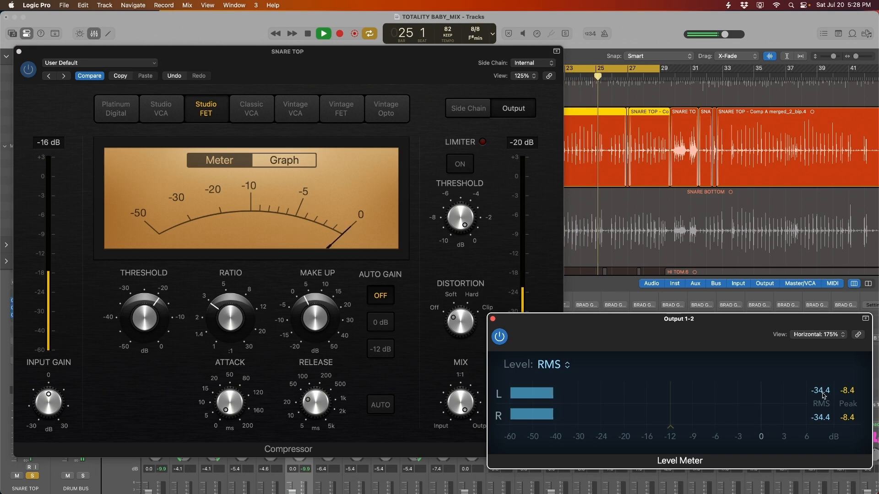
click(28, 70)
key(space)
key(space)
click(772, 346)
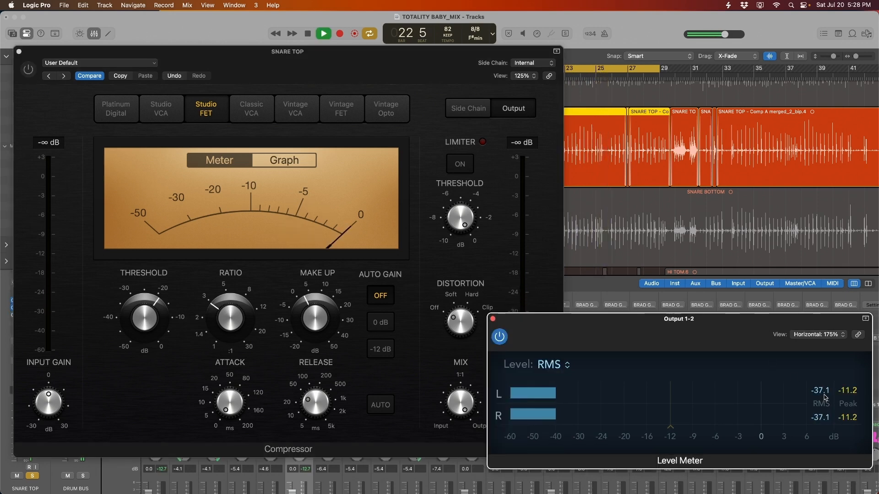
key(space)
click(25, 74)
click(821, 394)
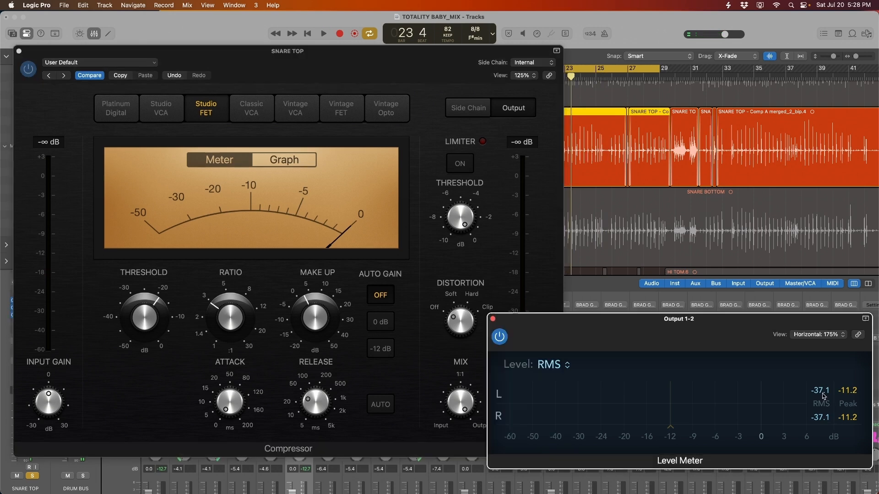
key(space)
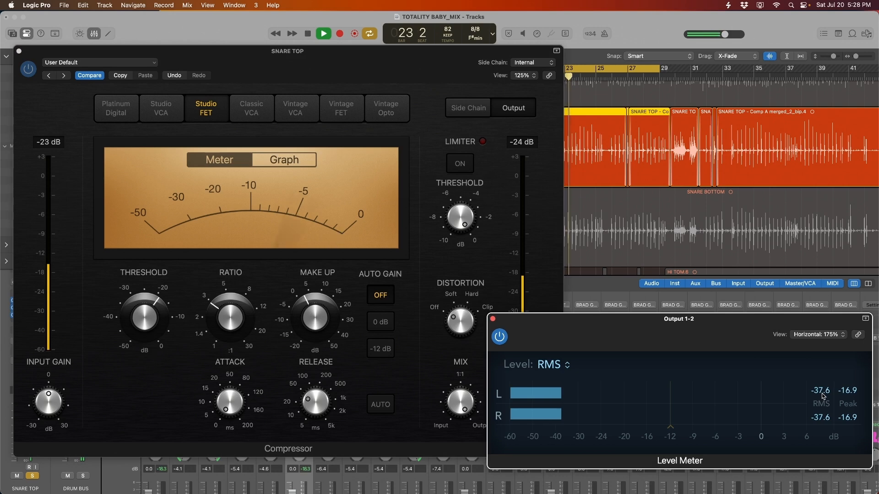
key(space)
Raise the third SNARE TOP compressor's make-up gain slightly and replay the section to recheck the RMS and peak levels
click(322, 317)
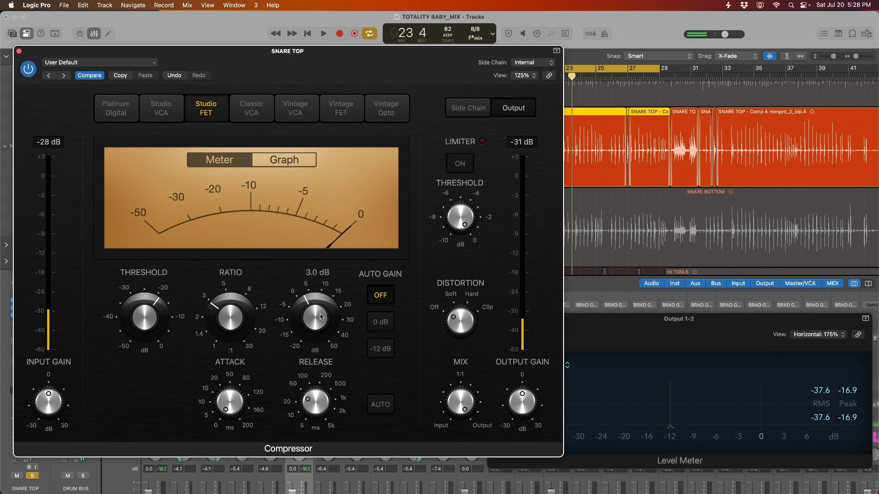
scroll(322, 316, up, 1)
key(space)
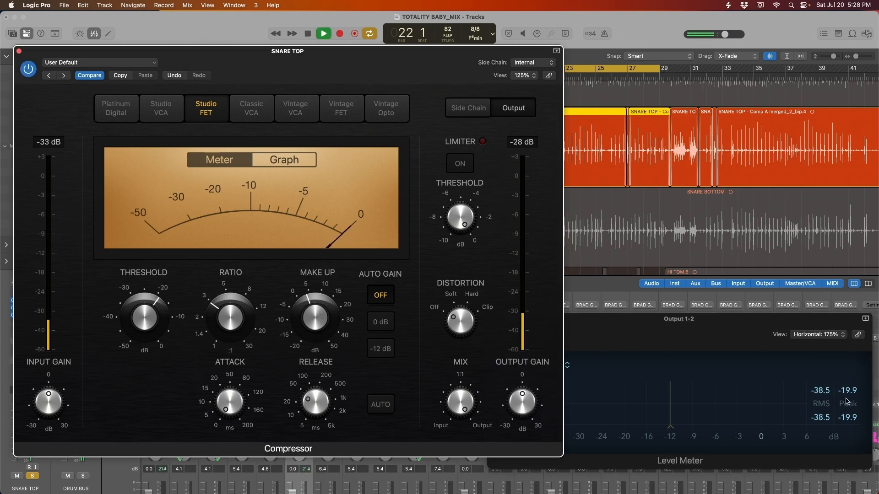
key(space)
click(822, 396)
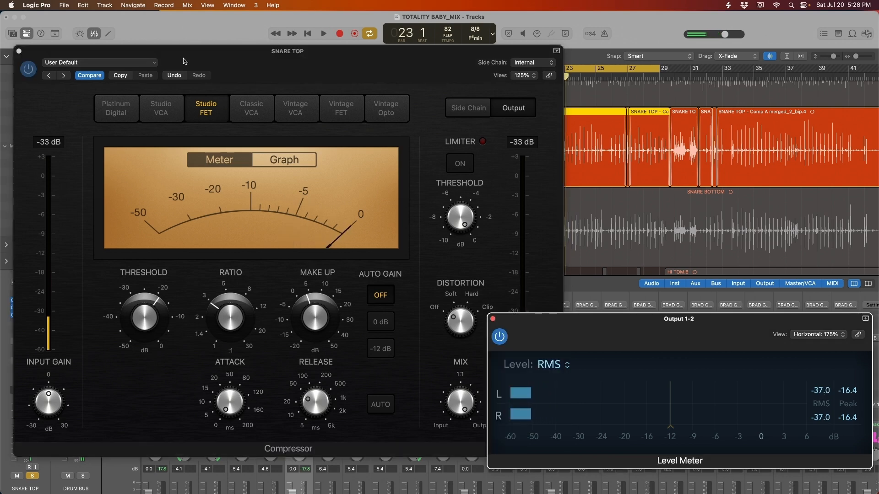
click(453, 455)
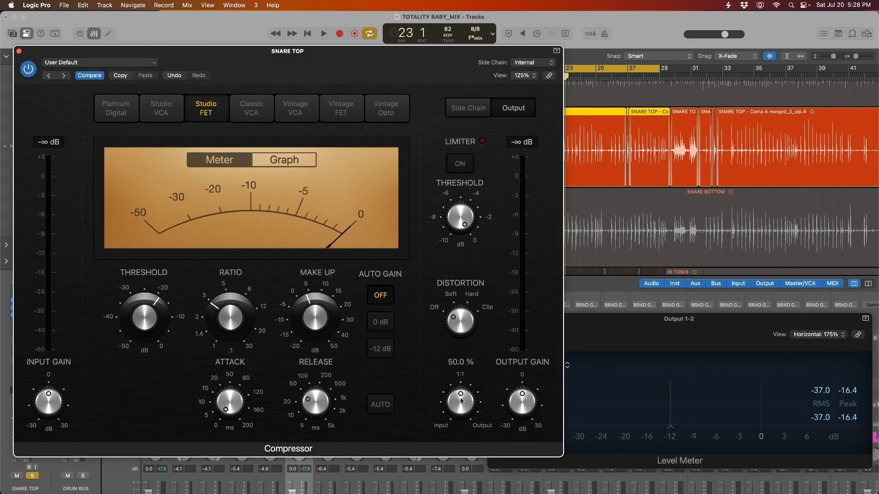
Bypass the third SNARE TOP compressor to compare levels against the raised make-up gain, then re-enable and close it
click(715, 349)
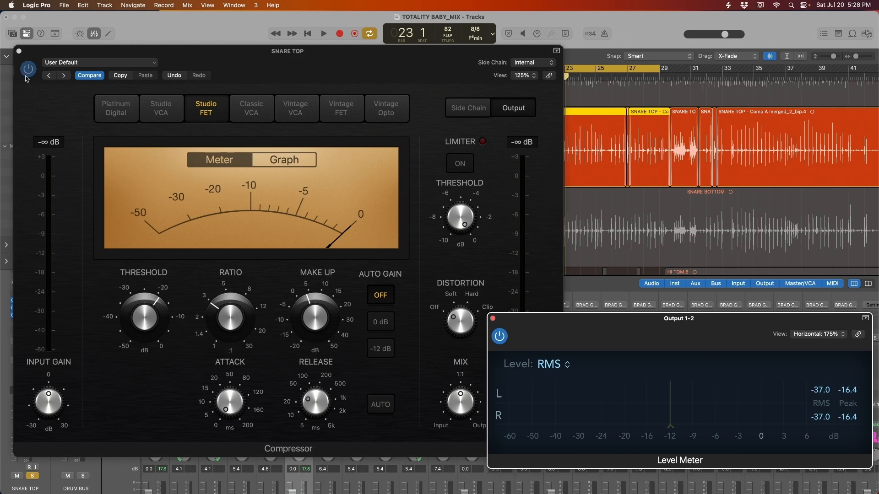
click(28, 73)
key(space)
key(space)
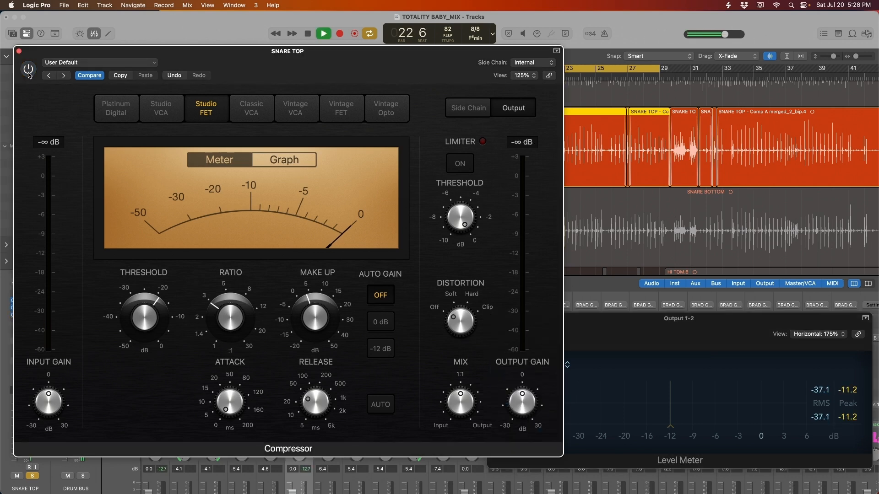
click(28, 72)
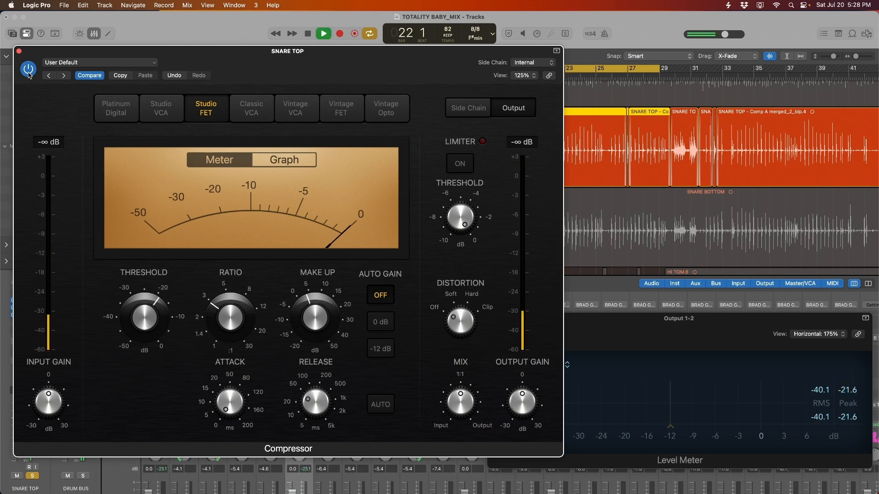
key(space)
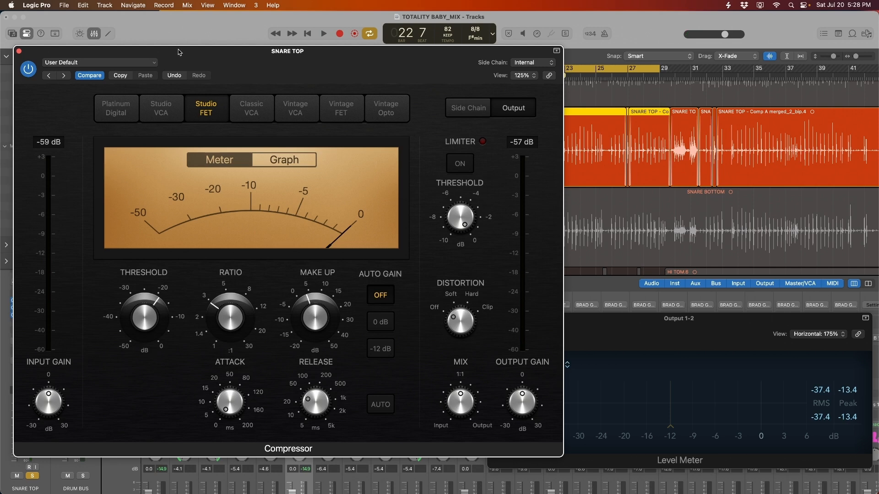
click(19, 51)
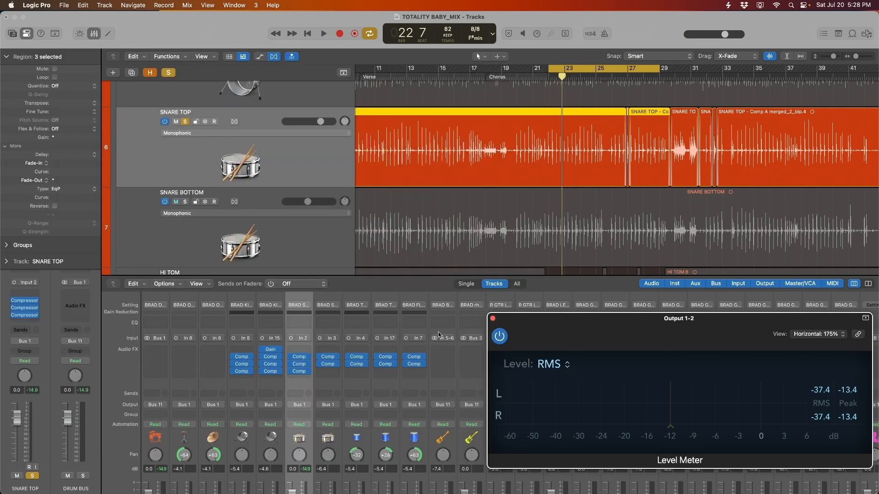
Copy SNARE TOP's third compressor to SNARE BOTTOM, open the copy and solo SNARE BOTTOM instead of SNARE TOP
mouse_move(290, 366)
scroll(299, 374, down, 2)
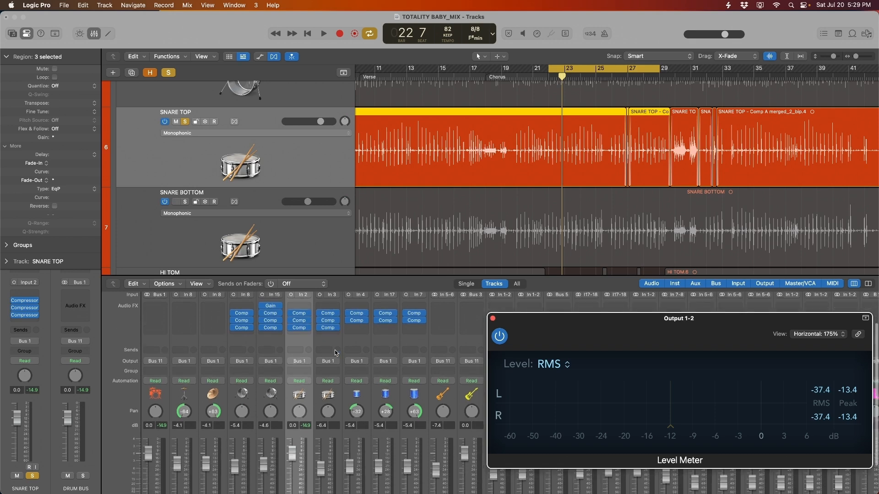
click(298, 234)
click(327, 328)
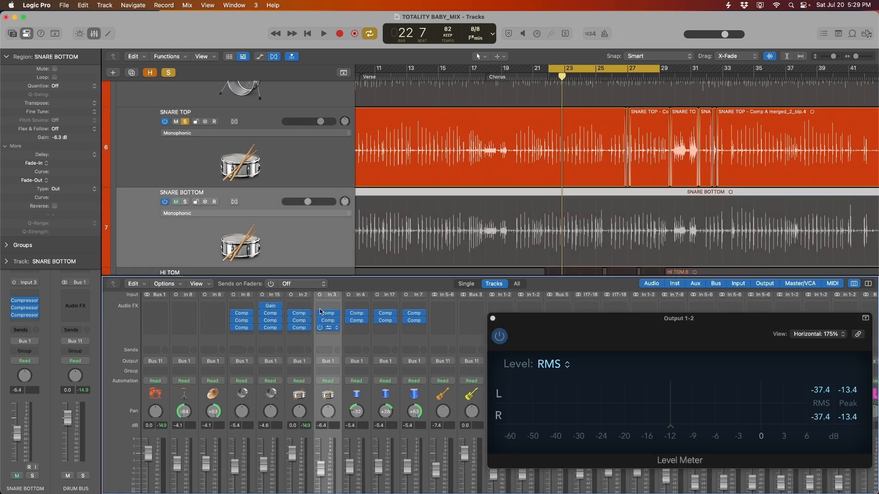
click(185, 202)
click(185, 122)
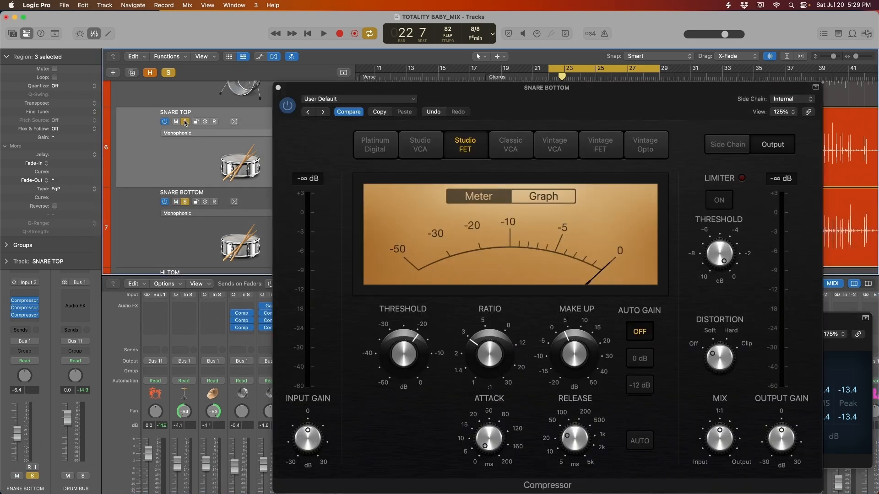
Play SNARE BOTTOM to compare its levels with the third compressor enabled and bypassed, then re-enable and close it
key(space)
drag(606, 91, 364, 29)
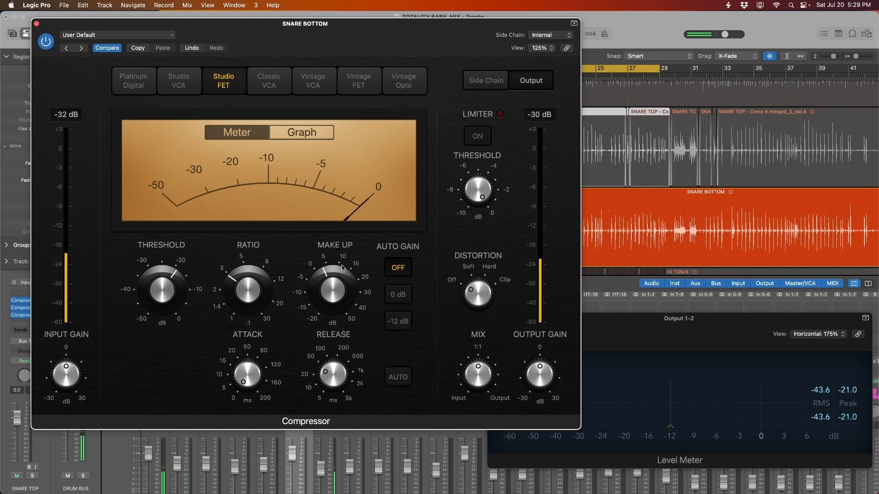
click(46, 42)
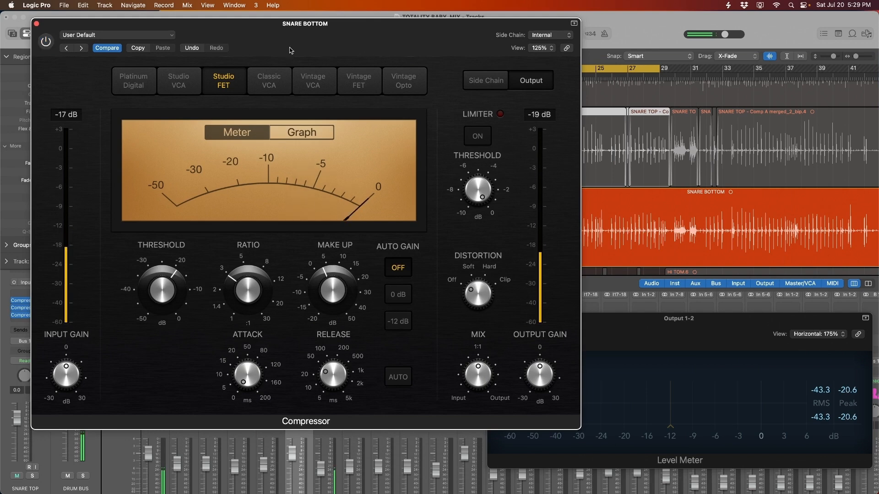
click(46, 41)
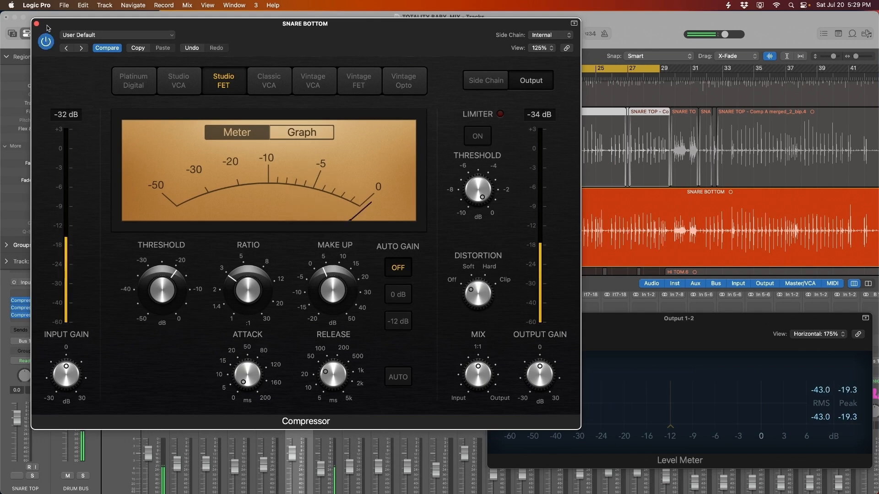
click(36, 23)
key(space)
Add the third compressor to HI TOM, open it and play the tom fill at bar 25 with HI TOM soloed
drag(350, 373, 356, 371)
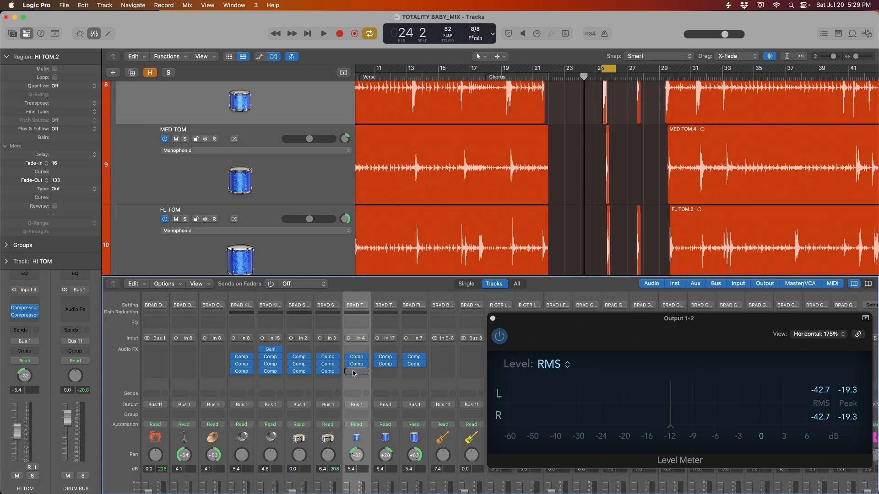
click(356, 371)
drag(574, 106, 285, 87)
drag(384, 97, 420, 111)
scroll(668, 171, down, 5)
key(space)
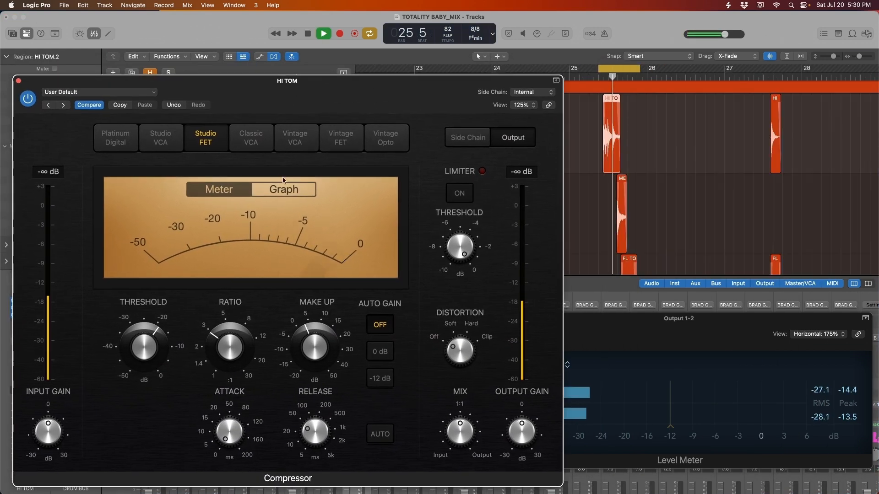
click(169, 71)
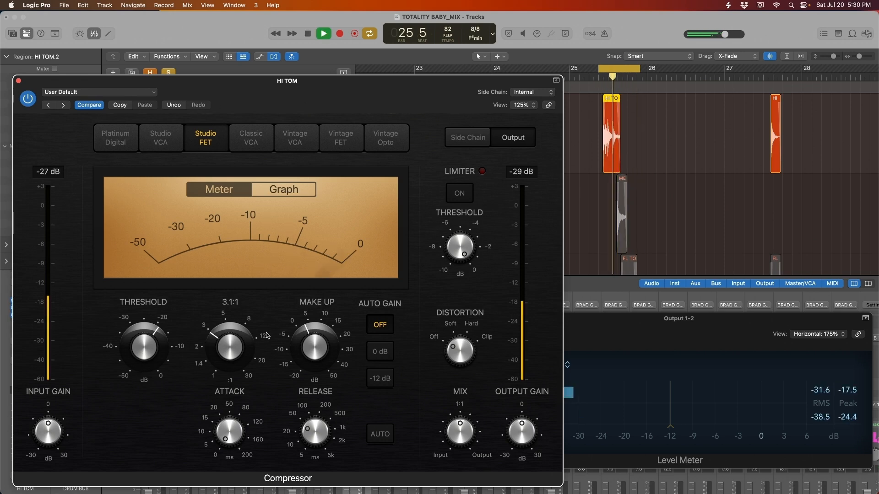
Compare HI TOM's RMS and peak levels with the third compressor bypassed and enabled, then close it
drag(717, 338, 724, 335)
key(space)
click(28, 99)
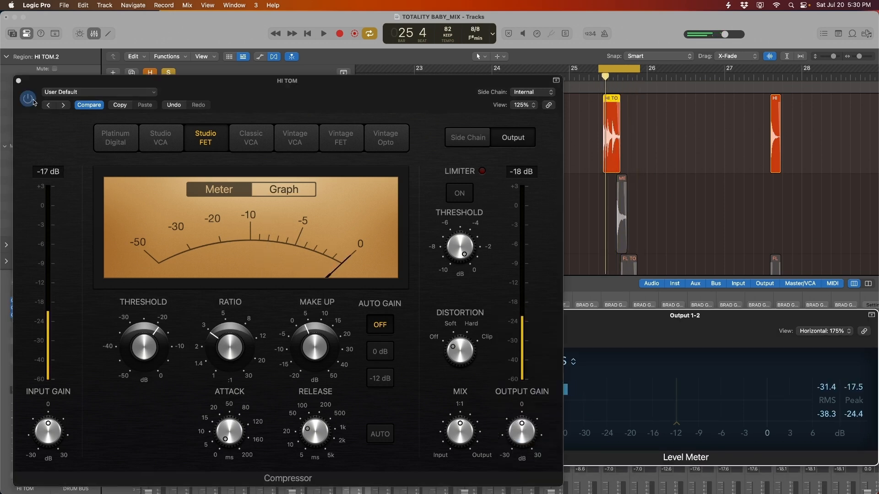
click(796, 394)
key(space)
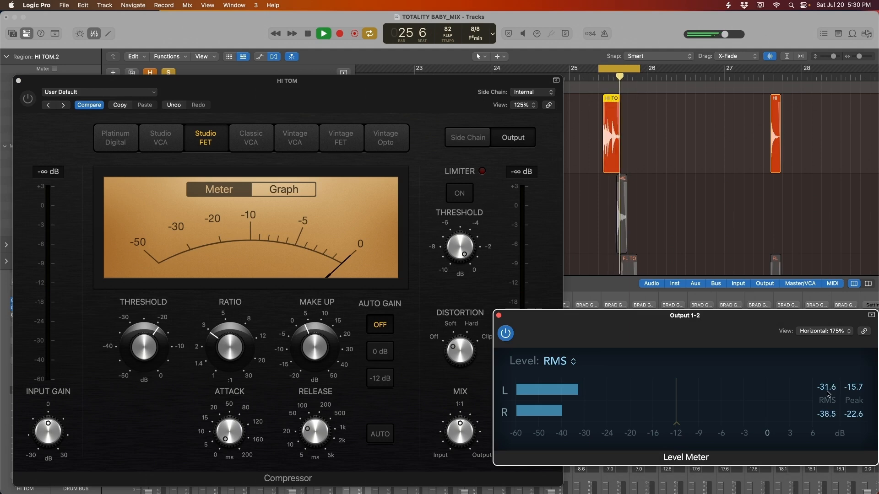
key(space)
click(27, 98)
click(833, 401)
key(space)
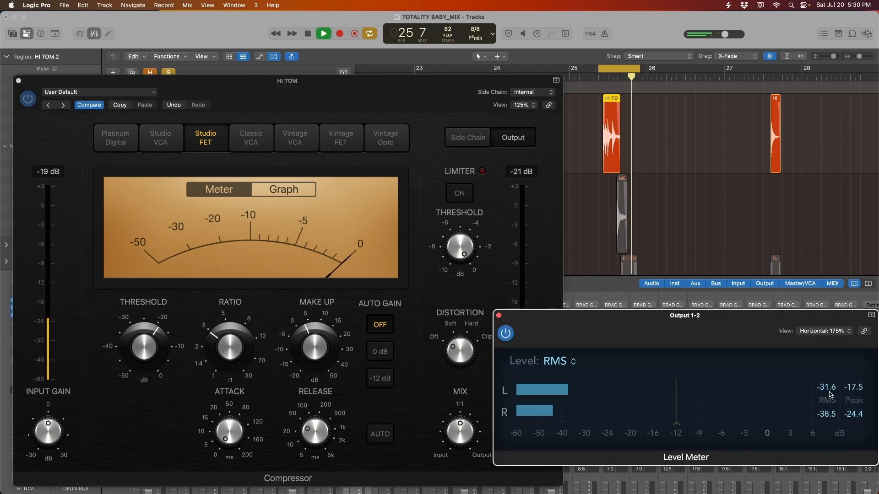
key(space)
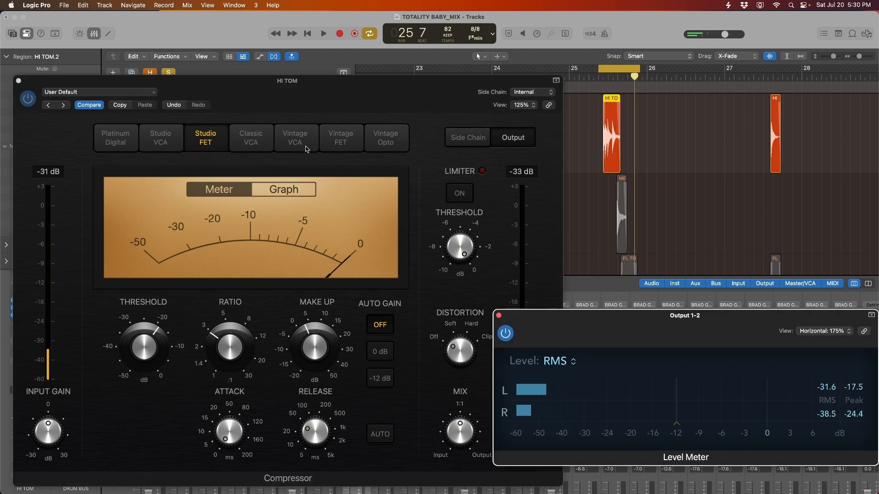
click(18, 81)
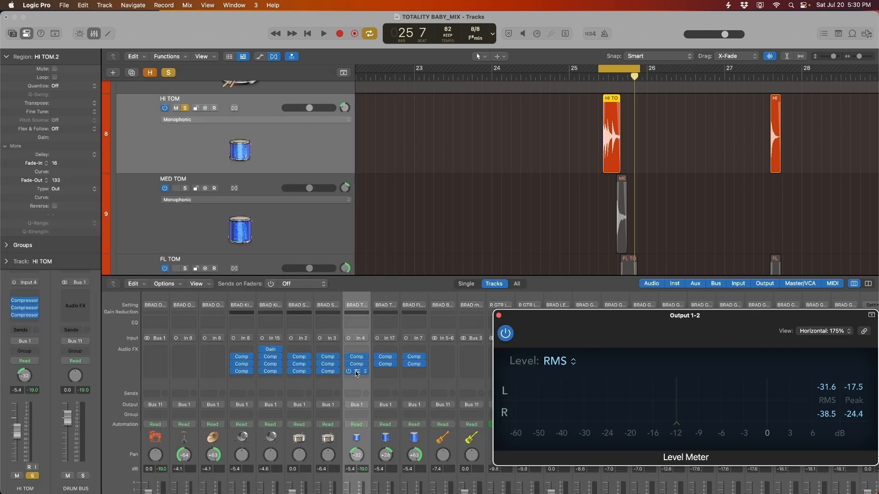
Add the third compressor to MED TOM and FL TOM, then solo and select both tracks
scroll(136, 180, down, 3)
click(185, 143)
click(185, 223)
scroll(250, 230, down, 1)
click(266, 225)
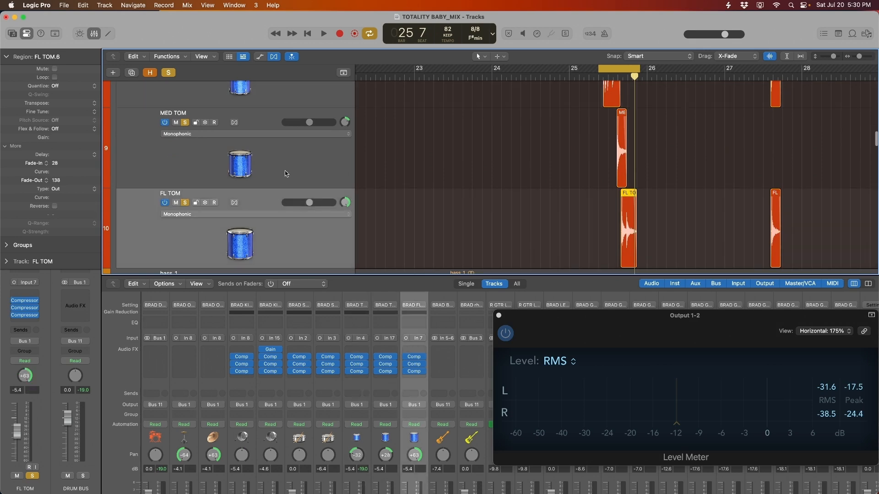
shift+click(286, 160)
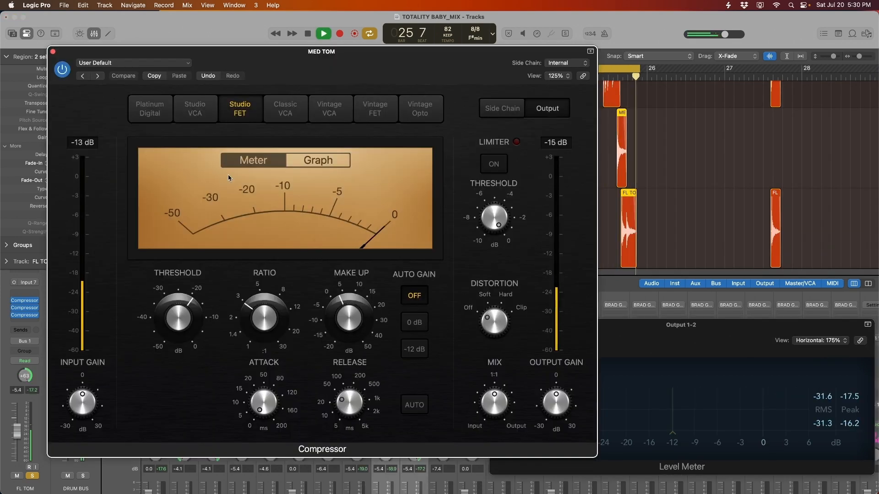
Inspect the third compressors on MED TOM and FL TOM while playing the tom fill, closing each one
key(space)
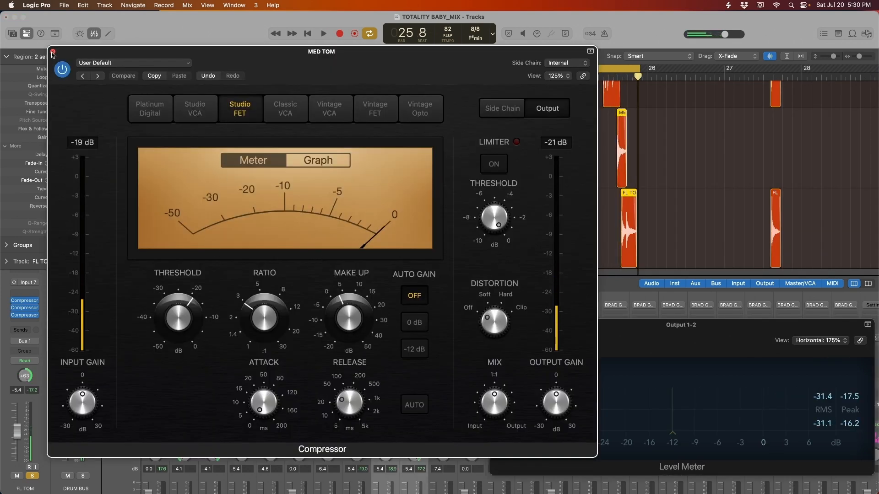
click(52, 51)
click(414, 371)
key(space)
drag(568, 119, 336, 84)
key(space)
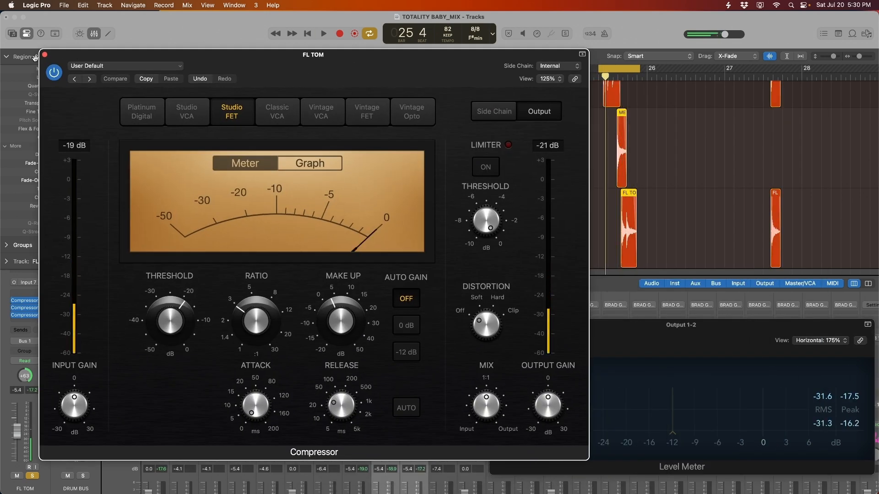
click(45, 55)
drag(570, 354, 563, 350)
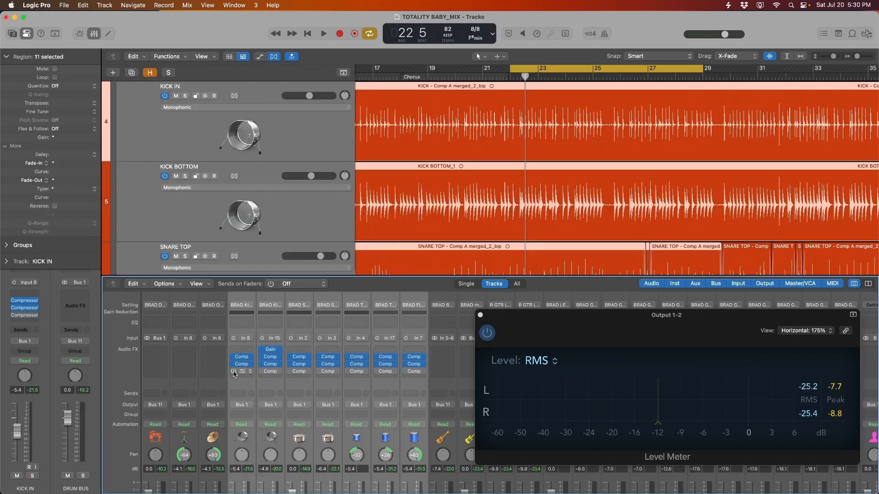
Play the whole kit from bar 22 with the third compressors bypassed and enabled, then stop playback
scroll(245, 183, up, 6)
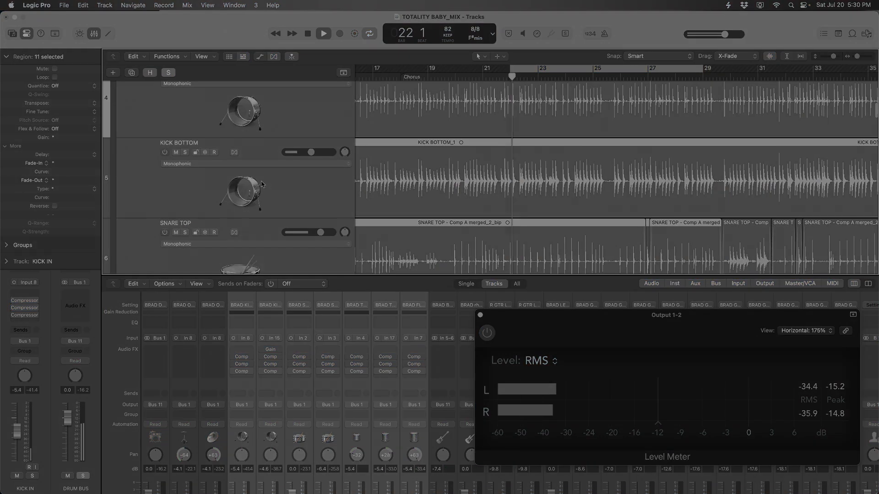
scroll(262, 184, down, 2)
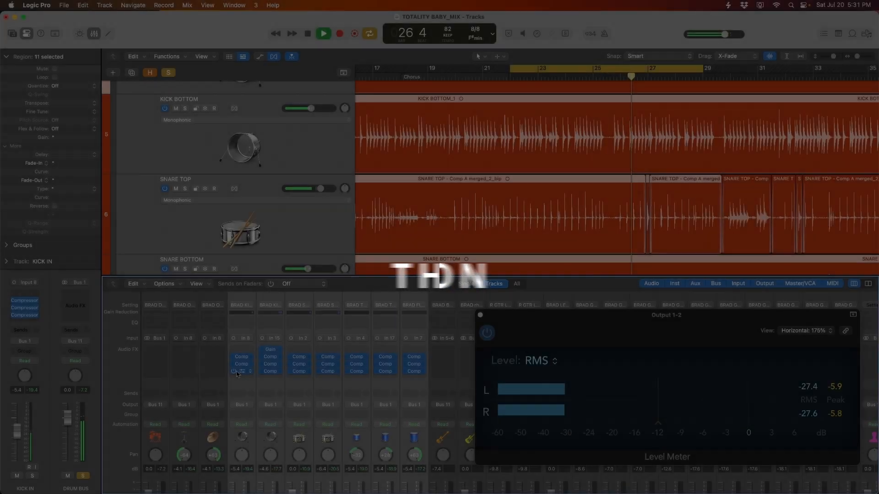
key(space)
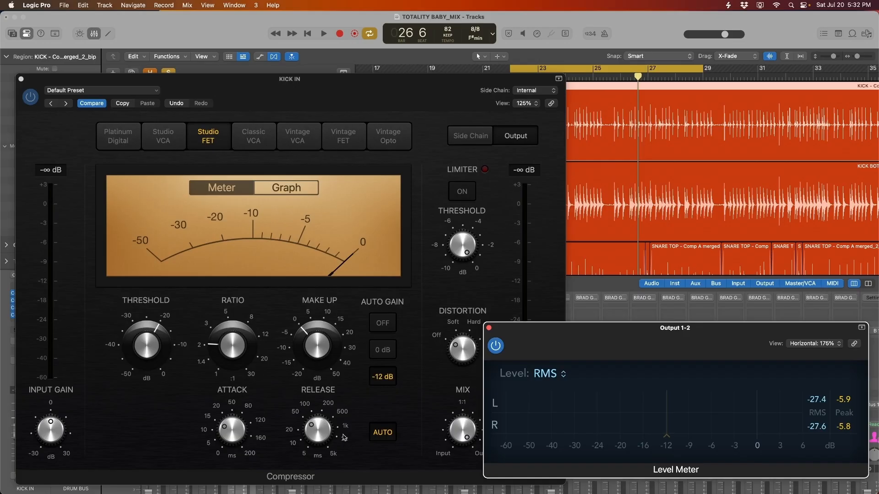
Set KICK IN's fourth compressor to 110 ms release and 3.1:1 ratio, with Auto Gain and Auto release off, and play KICK IN soloed
mouse_move(332, 440)
drag(324, 438, 325, 425)
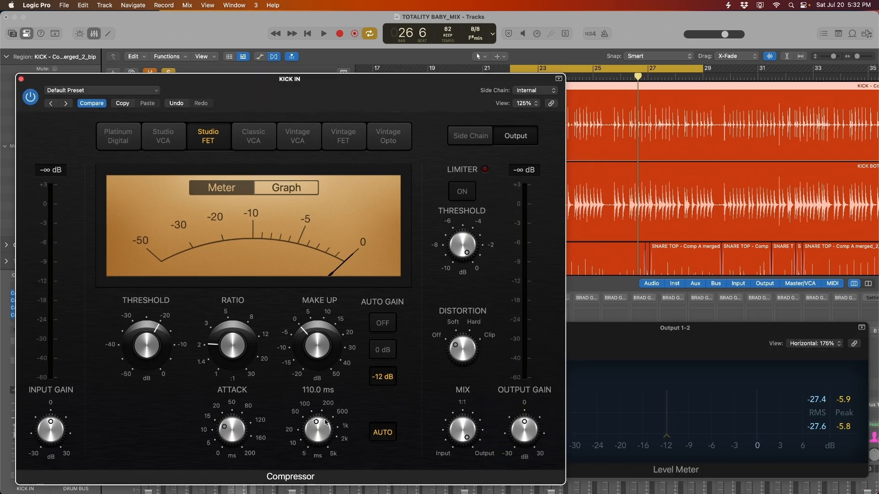
drag(260, 78, 286, 174)
click(257, 101)
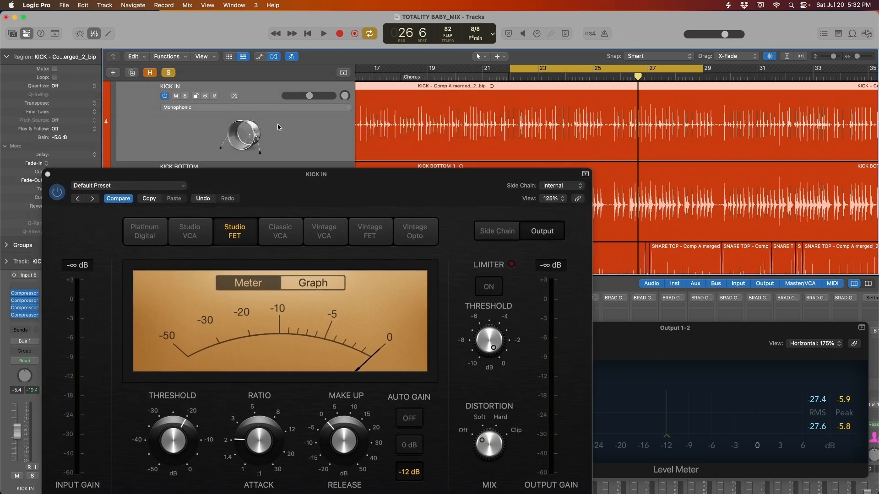
key(s)
drag(341, 178, 328, 131)
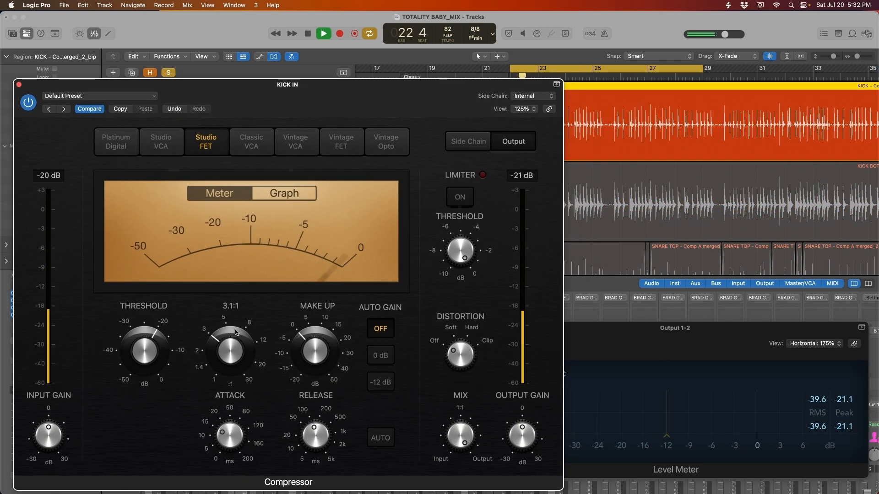
Tune KICK IN's fourth compressor during playback, lowering the threshold past -22.5 dB, lengthening the release and setting the attack to 32 ms
drag(161, 355, 162, 363)
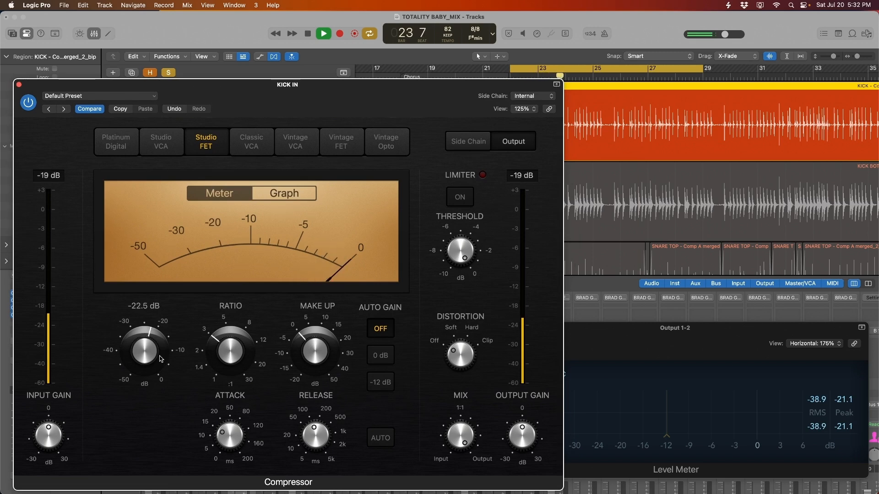
drag(238, 438, 238, 429)
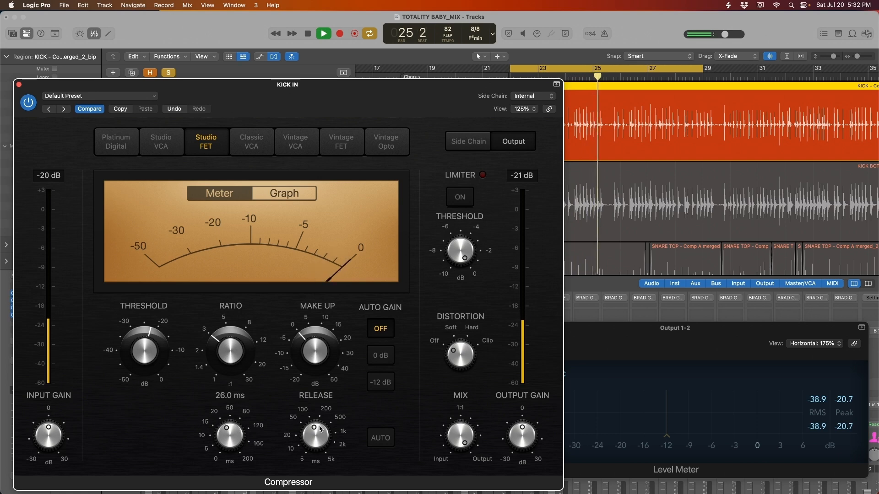
drag(323, 438, 325, 429)
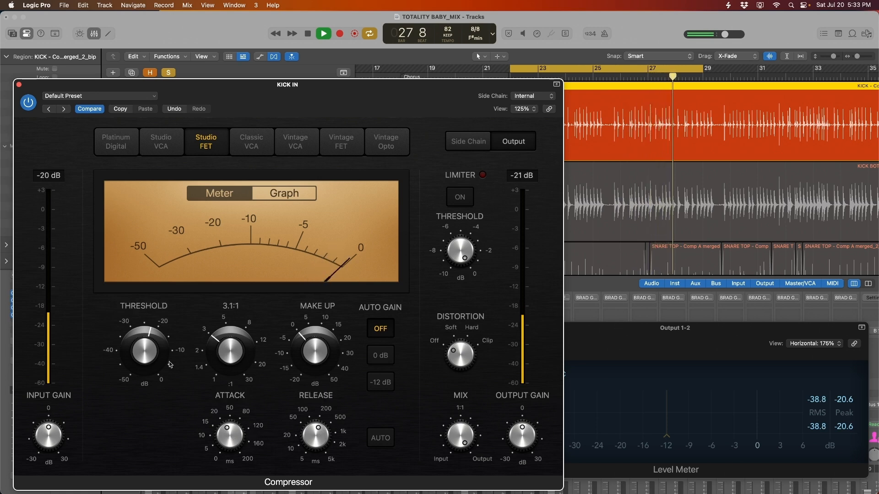
drag(146, 353, 148, 361)
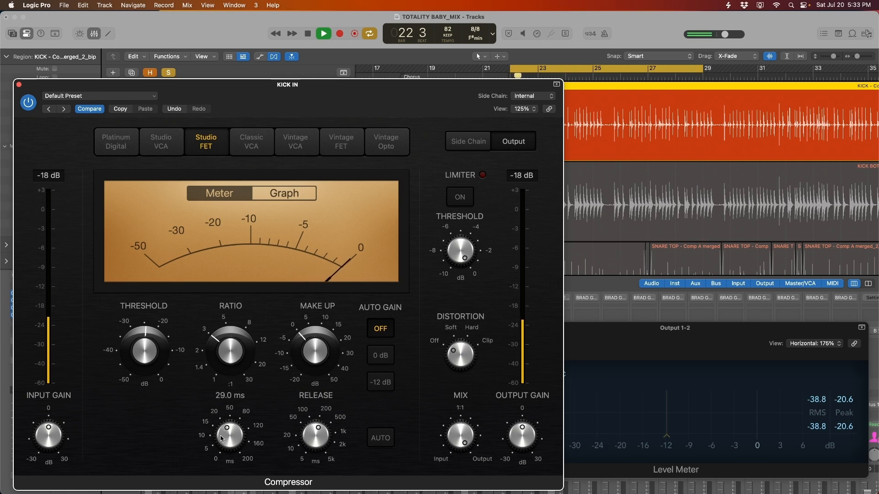
drag(228, 438, 229, 435)
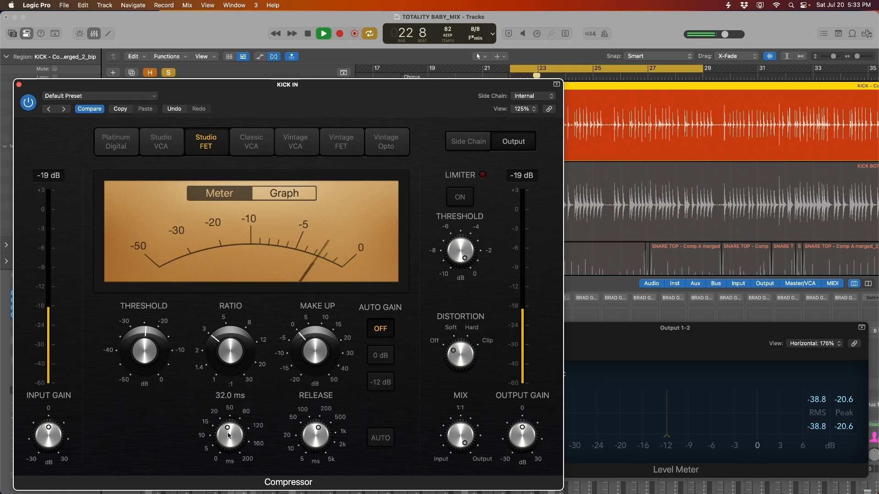
key(space)
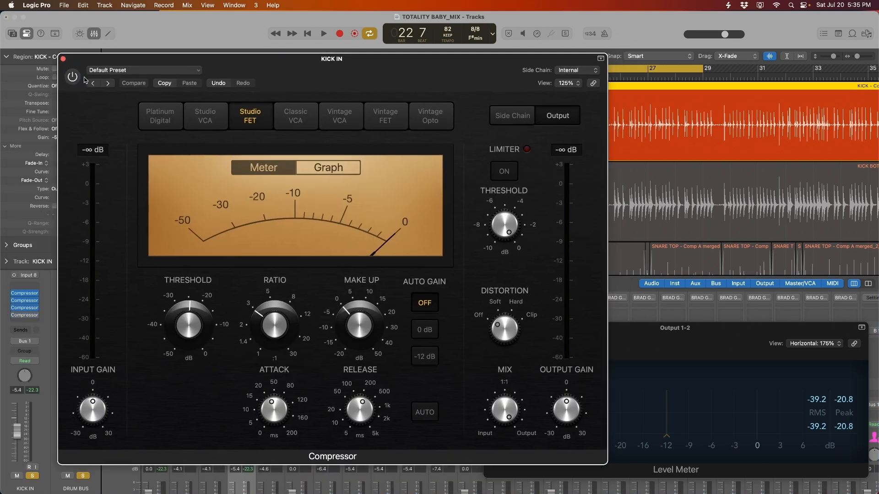
Compare KICK IN's RMS and peak levels with the fourth compressor bypassed and enabled
drag(268, 82, 249, 72)
click(714, 344)
key(space)
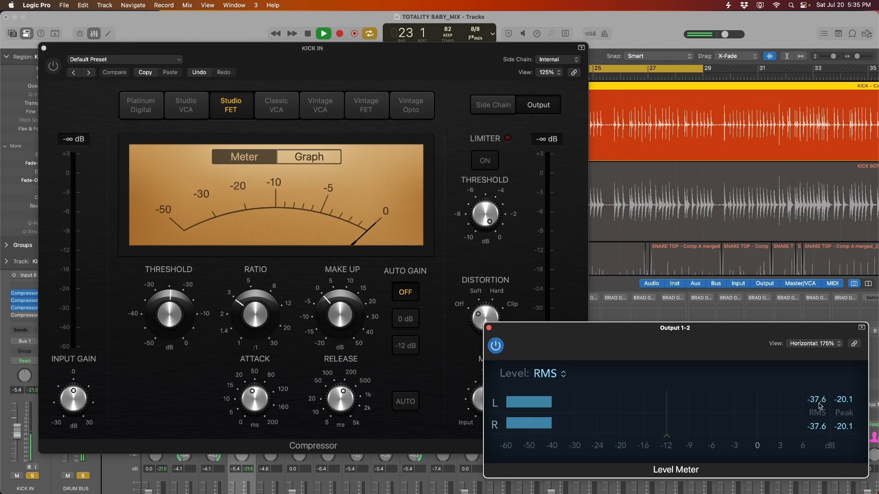
key(space)
click(53, 66)
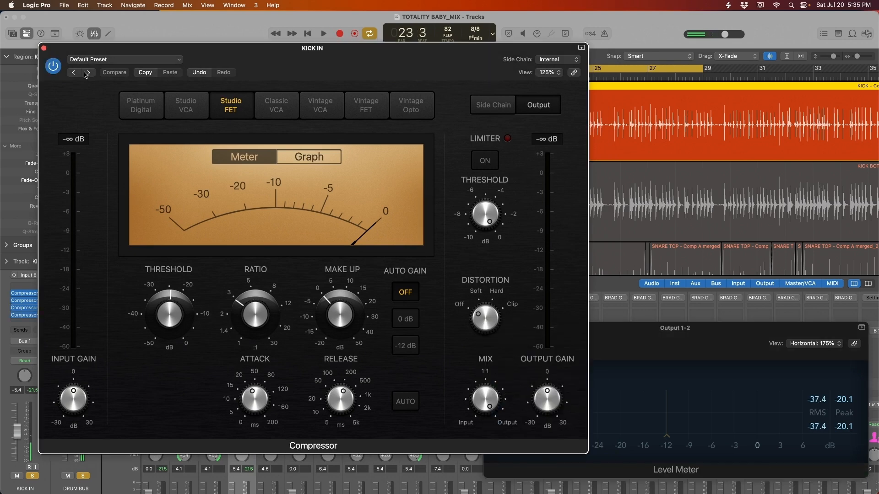
drag(363, 75, 355, 72)
key(space)
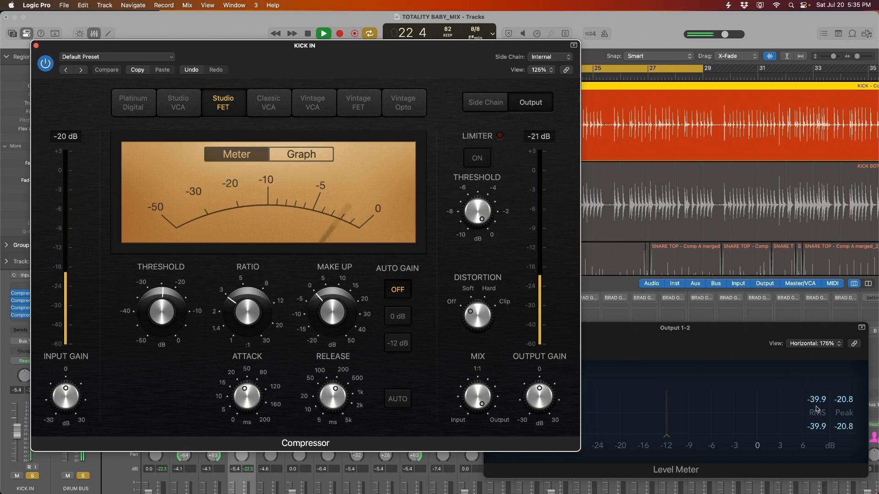
key(space)
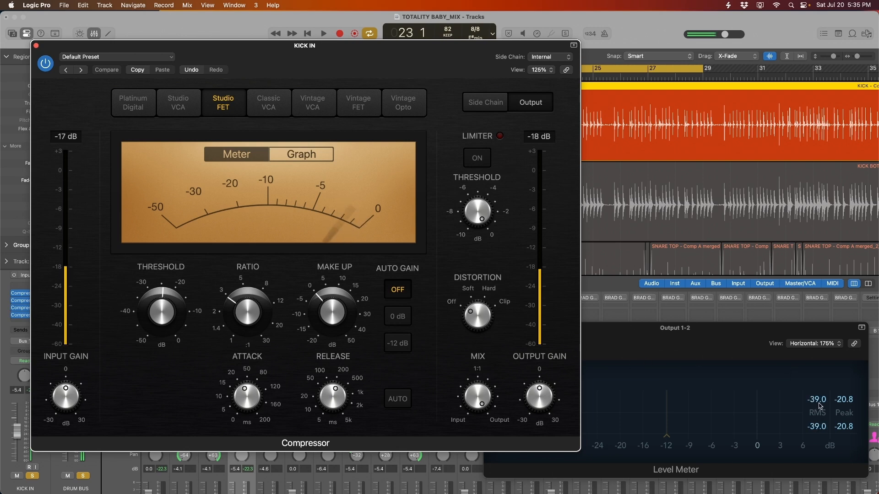
Adjust the make-up gain on KICK IN's fourth compressor, trying 1.5 and 2.0 dB, to match the bypassed RMS level
mouse_move(338, 320)
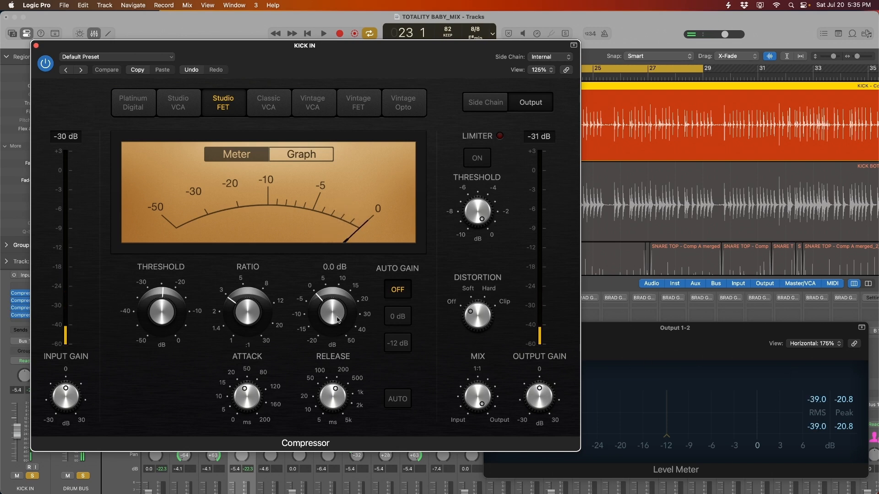
drag(338, 321, 337, 316)
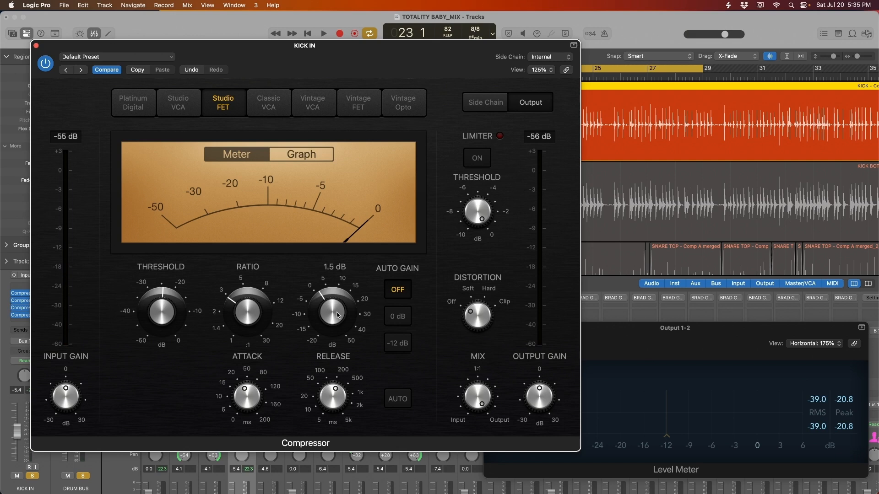
key(space)
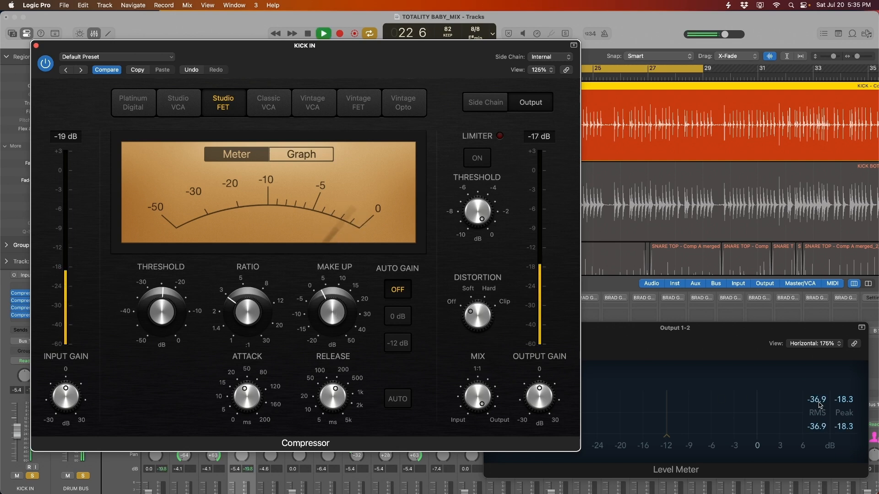
key(space)
mouse_move(340, 325)
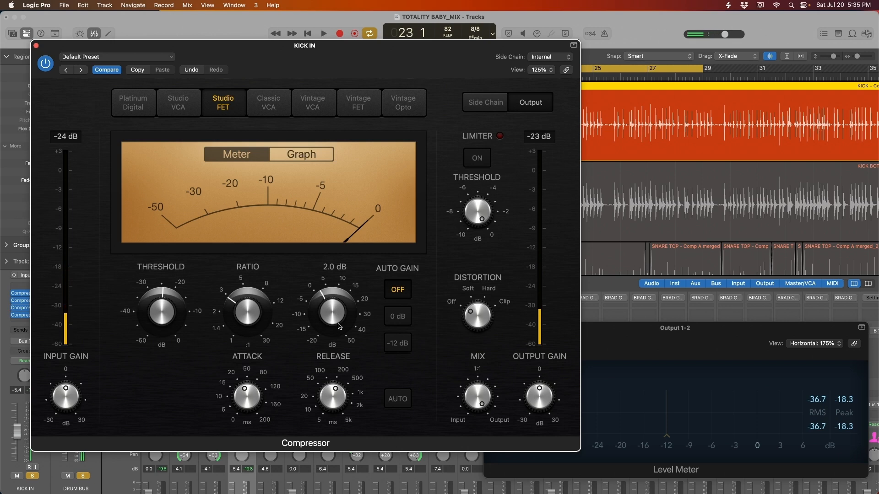
key(space)
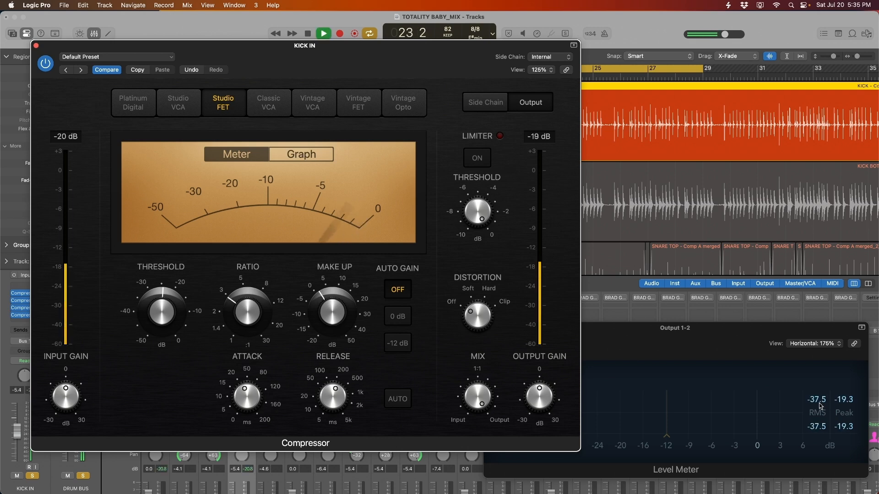
Compare soloed KICK BOTTOM's levels with the fourth compressor bypassed and enabled, check its make-up gain and close it
key(Down)
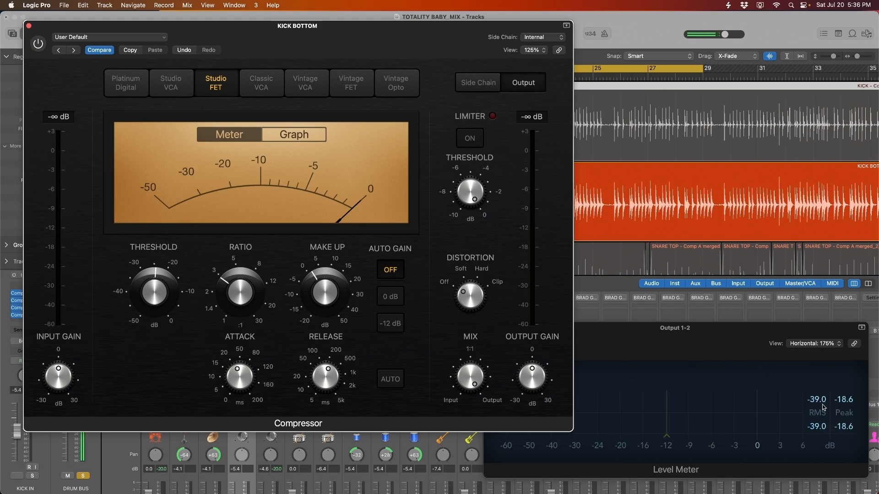
click(662, 335)
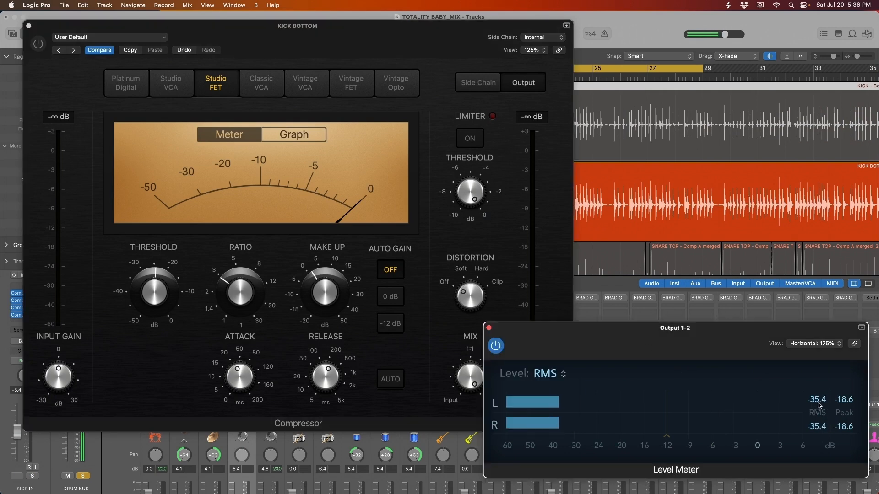
click(345, 97)
click(38, 43)
key(space)
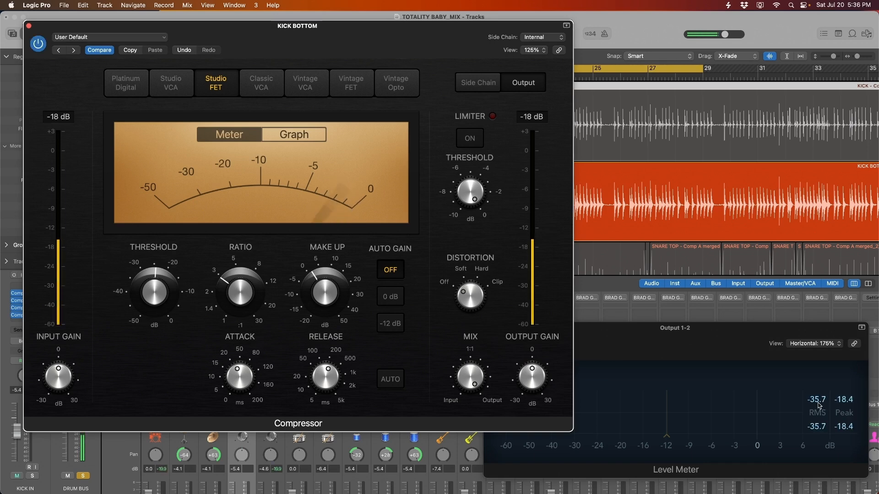
mouse_move(330, 298)
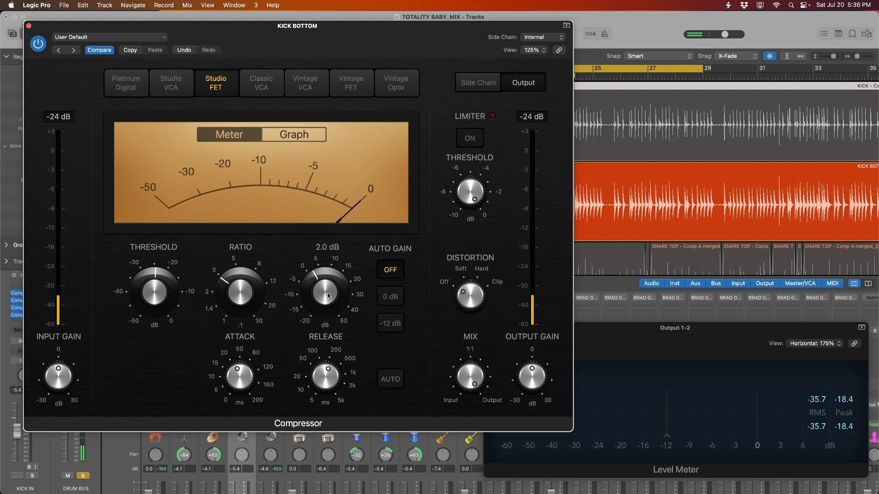
click(29, 26)
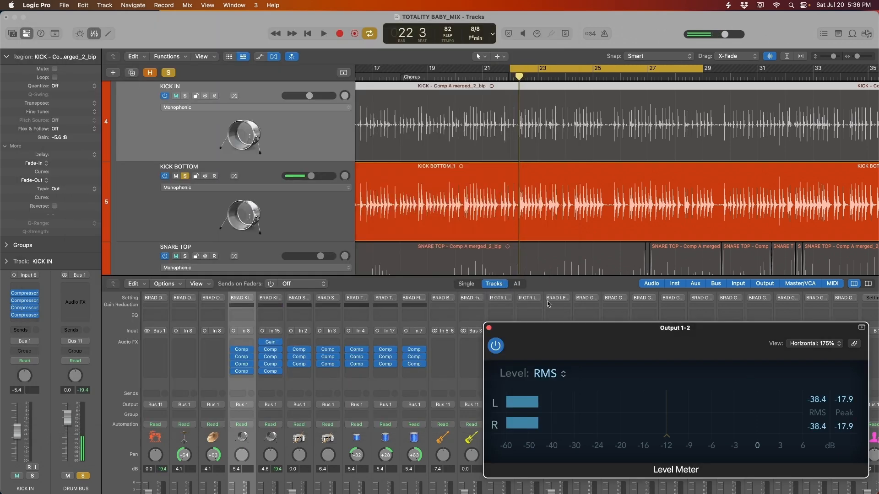
Add the fourth compressor to the soloed SNARE TOP, open it, reset its ratio, make-up gain and threshold, and start playback
click(307, 366)
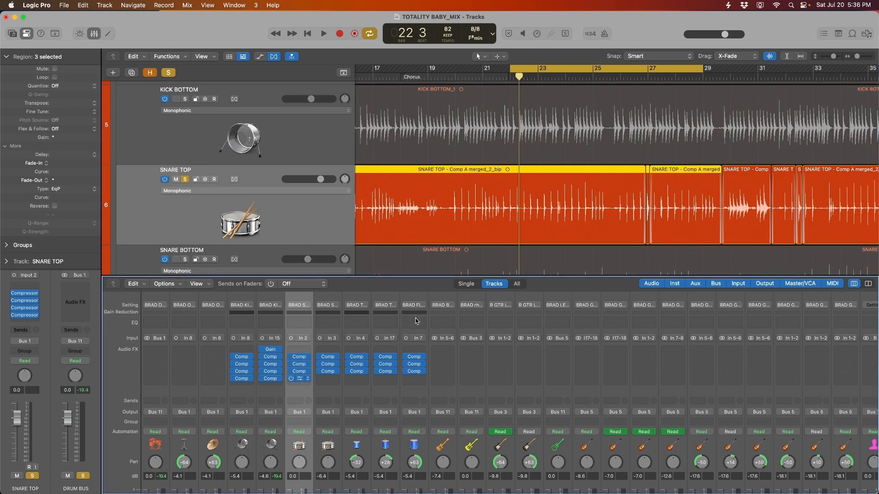
click(301, 379)
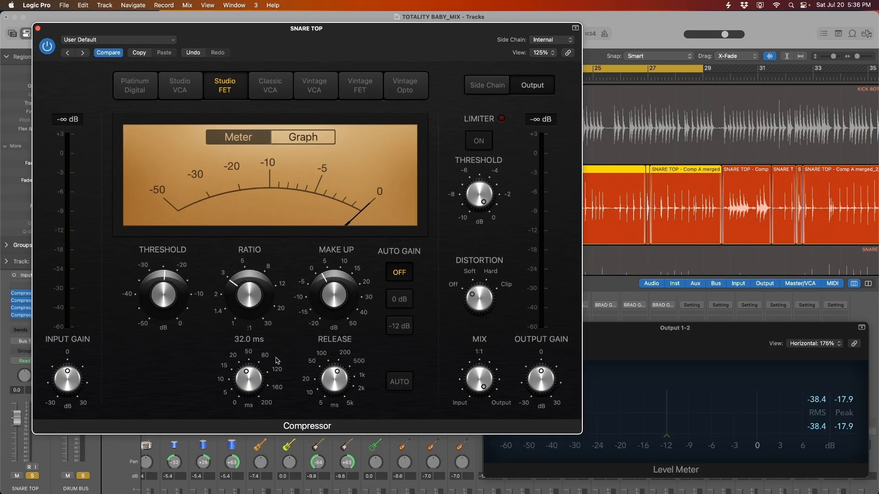
mouse_move(332, 387)
alt+click(238, 284)
alt+click(324, 303)
alt+click(153, 279)
key(space)
Set SNARE TOP's fourth compressor threshold to about -32.5 dB, raise the ratio above 3.3:1 and set the release to 460 ms
drag(161, 283, 161, 320)
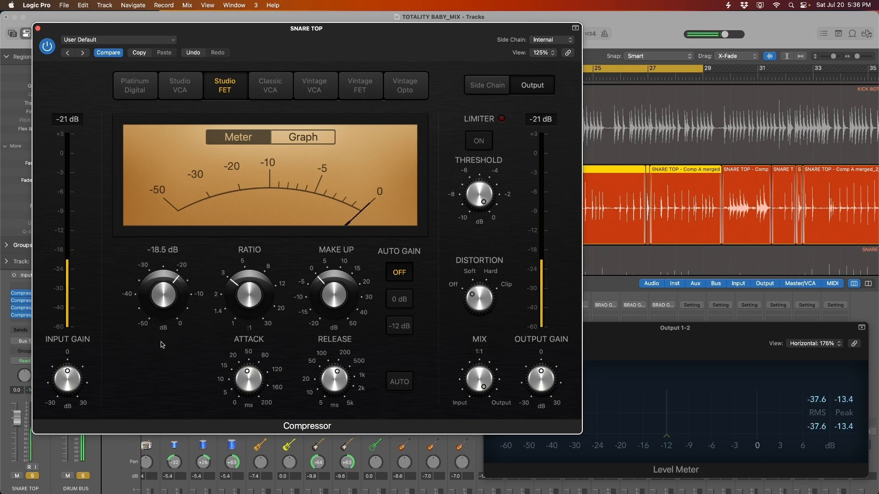
drag(163, 363, 161, 373)
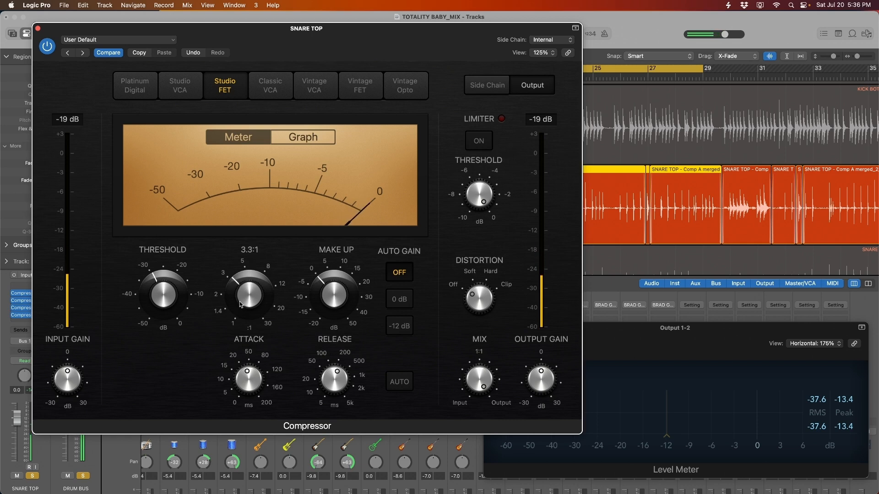
drag(173, 293, 165, 312)
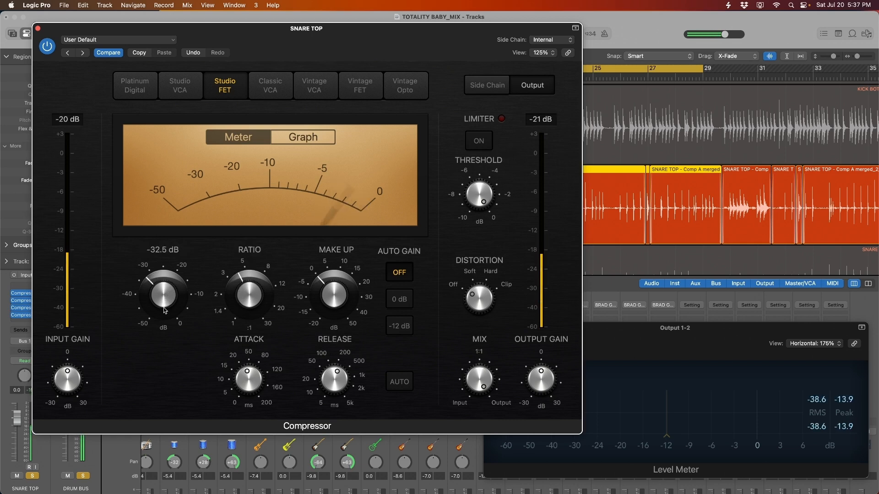
drag(341, 379, 339, 377)
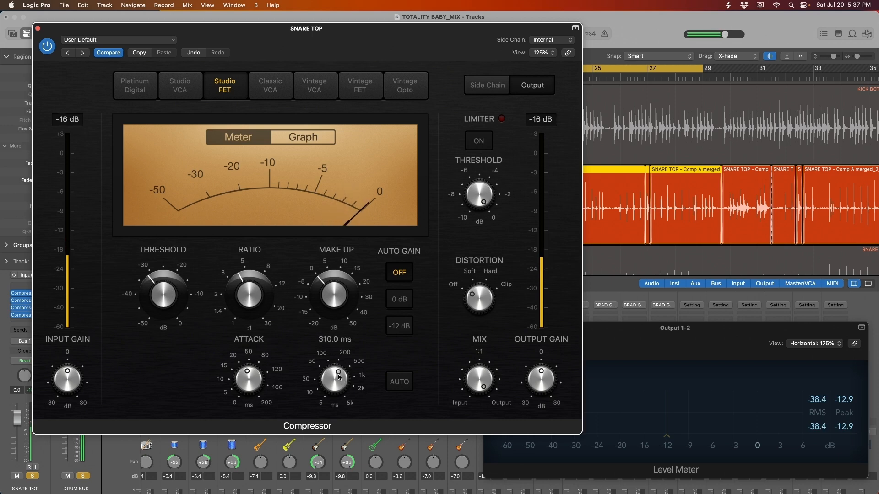
drag(339, 372, 337, 384)
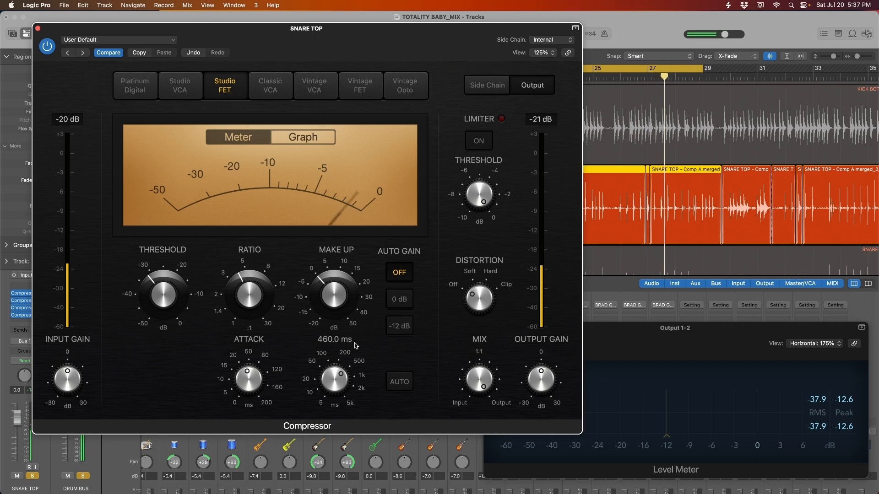
Measure soloed SNARE TOP's RMS level during playback with the fourth compressor enabled and with it bypassed
click(671, 345)
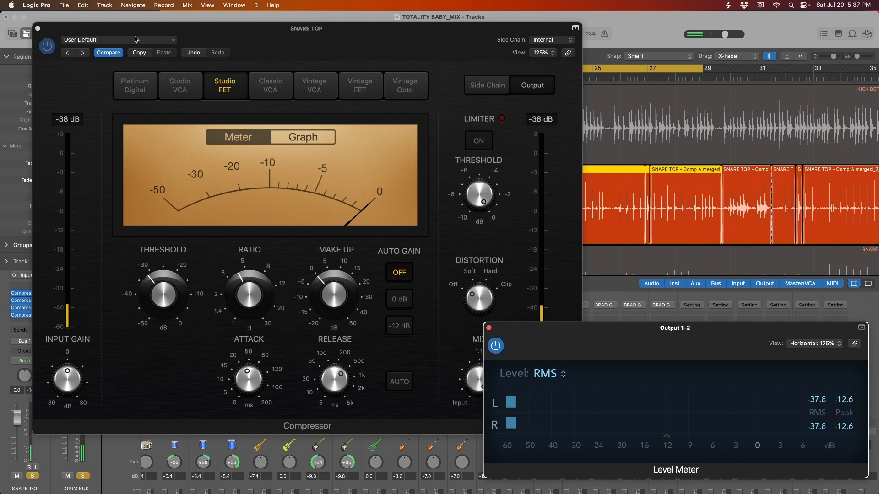
click(47, 46)
drag(357, 51, 350, 50)
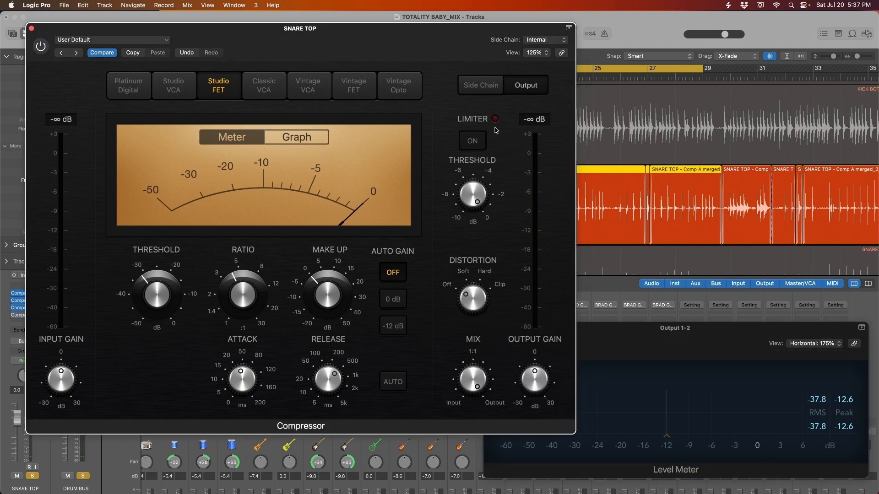
click(722, 386)
key(space)
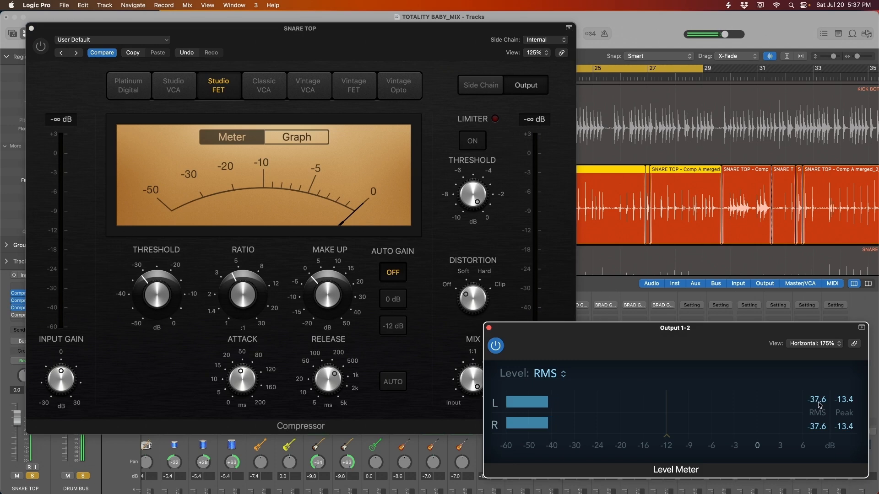
Recheck SNARE TOP's level with its fourth compressor toggled on and off, leave it enabled and close its window
click(153, 89)
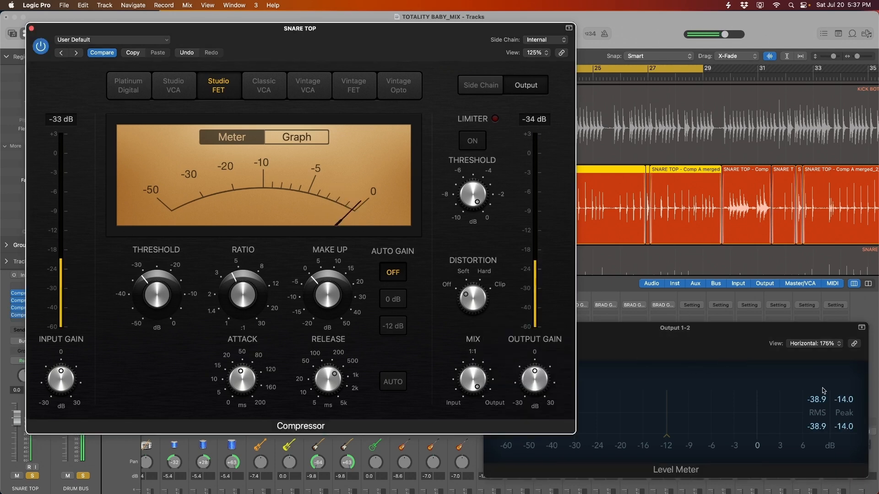
mouse_move(344, 302)
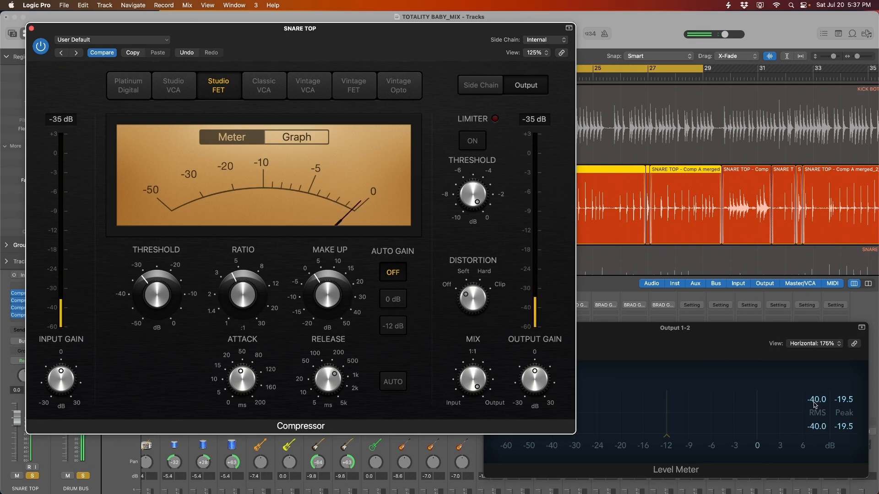
click(41, 46)
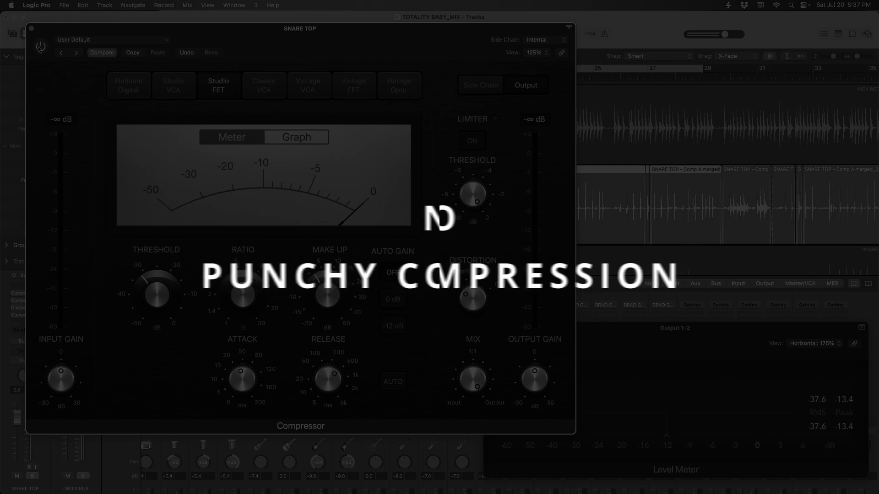
click(41, 47)
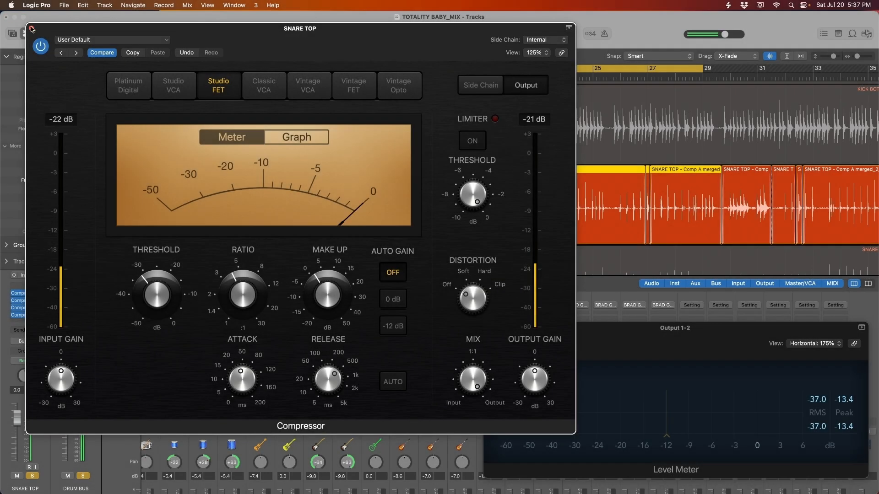
click(31, 28)
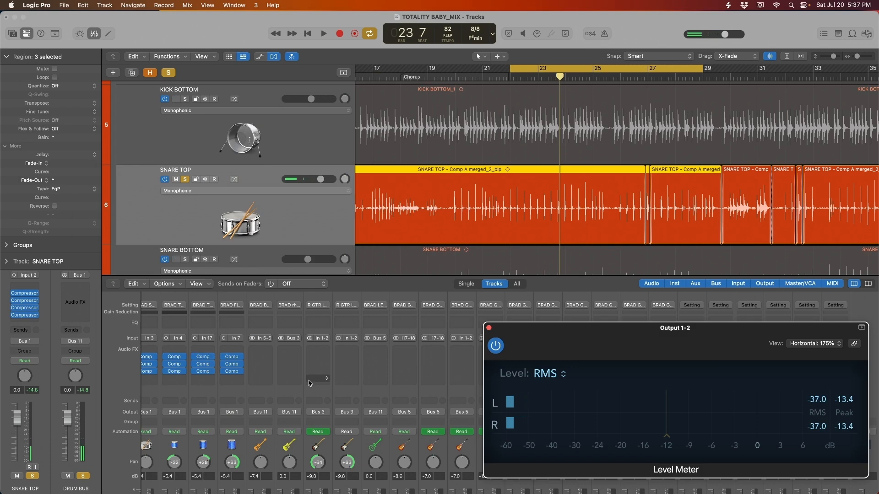
Add a fourth compressor to SNARE BOTTOM, move the solo from SNARE TOP to SNARE BOTTOM and start playback
scroll(319, 378, left, 10)
click(326, 356)
scroll(227, 177, down, 3)
click(185, 161)
click(186, 240)
key(space)
drag(623, 120, 349, 44)
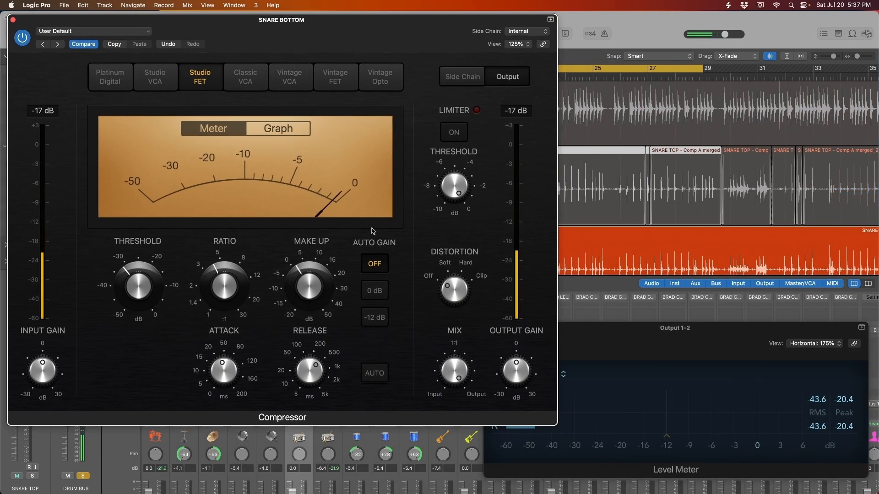
Compare SNARE BOTTOM's RMS level with the fourth compressor enabled and bypassed, leaving it enabled
click(672, 356)
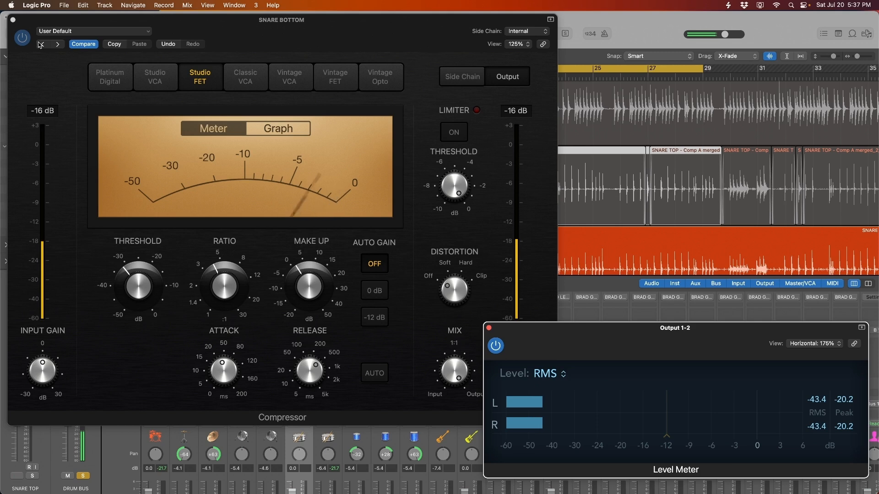
click(22, 38)
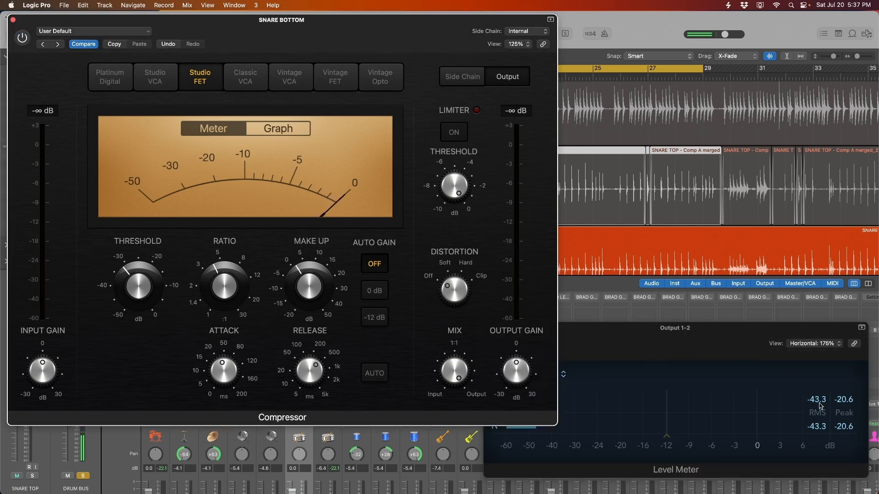
click(22, 38)
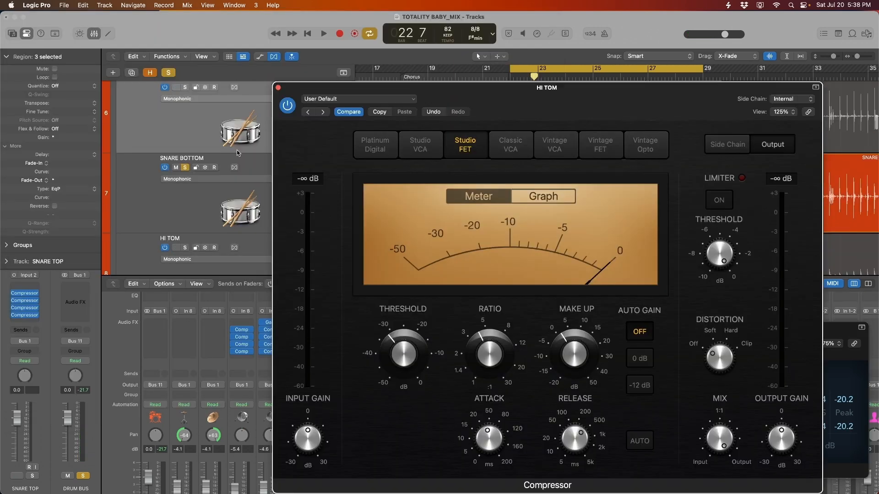
Select and solo HI TOM and play its short hit near bar 25 with the fourth compressor in view
scroll(197, 165, down, 5)
click(211, 161)
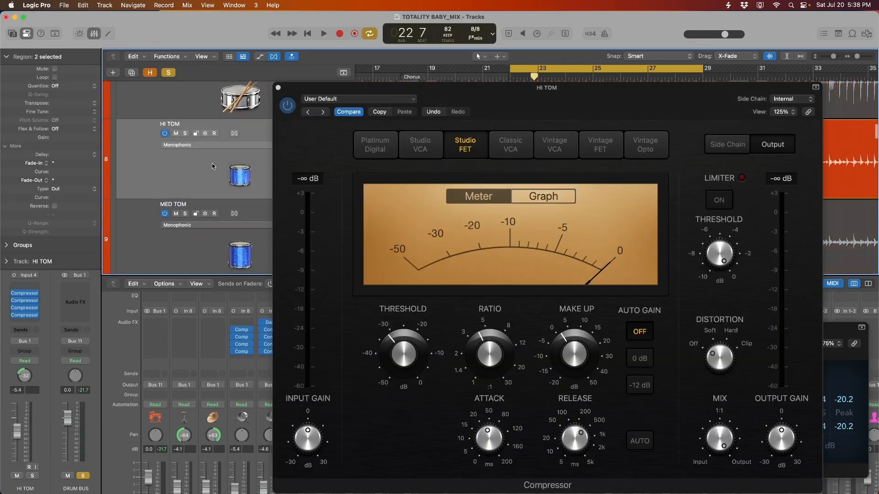
drag(570, 120, 306, 53)
key(space)
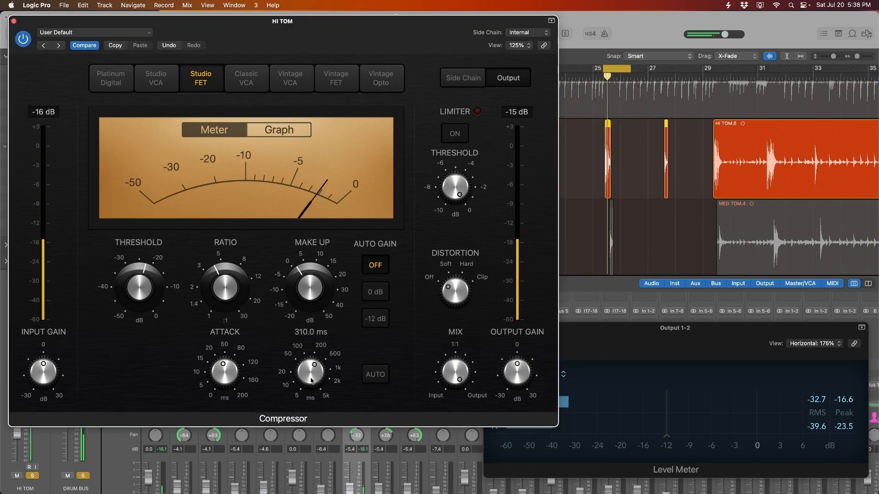
Shorten the release of HI TOM's fourth compressor, trying 91 ms and 68 ms, and raise it slightly again
scroll(311, 381, down, 5)
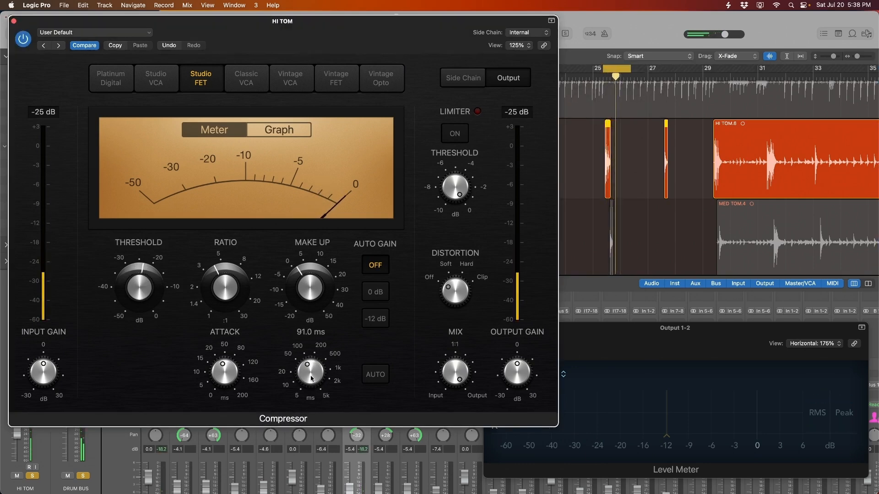
scroll(312, 381, down, 2)
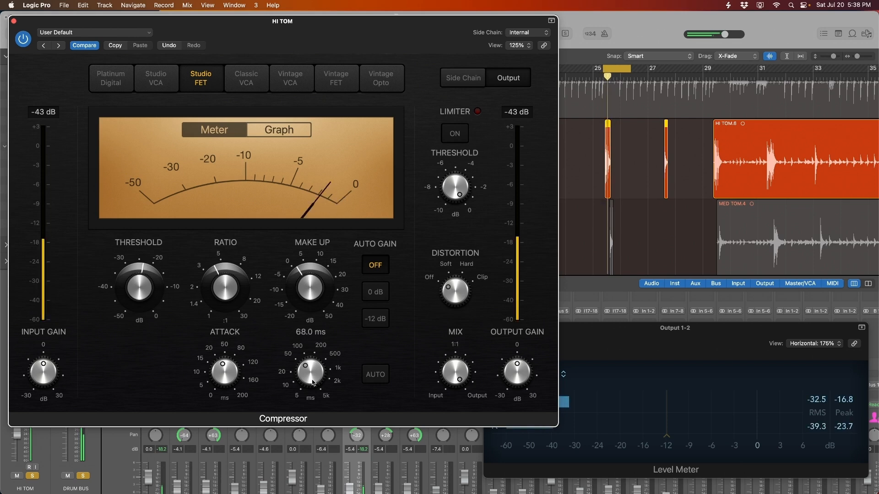
scroll(312, 381, up, 2)
Compare HI TOM's RMS level with the fourth compressor bypassed and enabled, check its make-up gain and close it
click(584, 346)
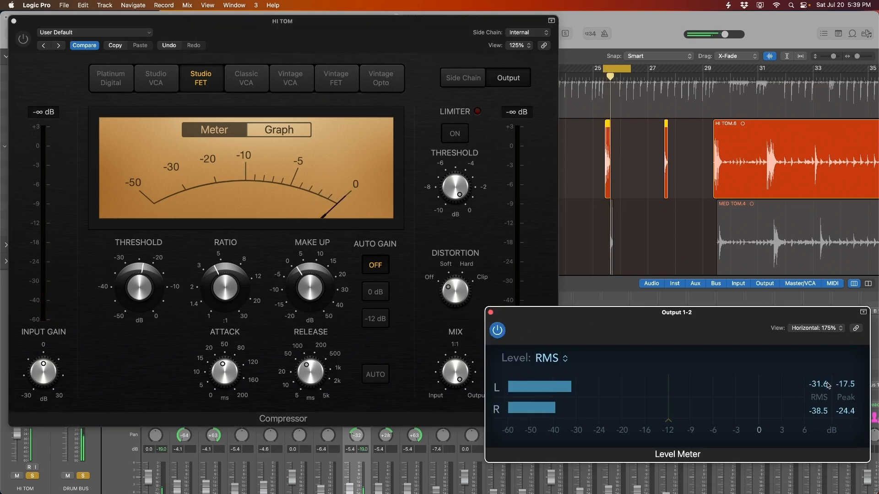
click(23, 38)
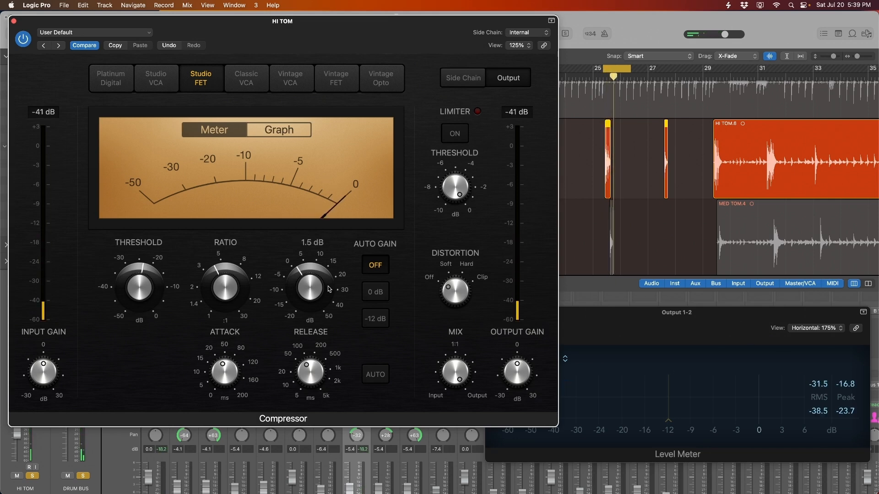
click(13, 21)
Copy HI TOM's fourth compressor to MED TOM and move the solo from HI TOM to MED TOM
drag(362, 355, 388, 353)
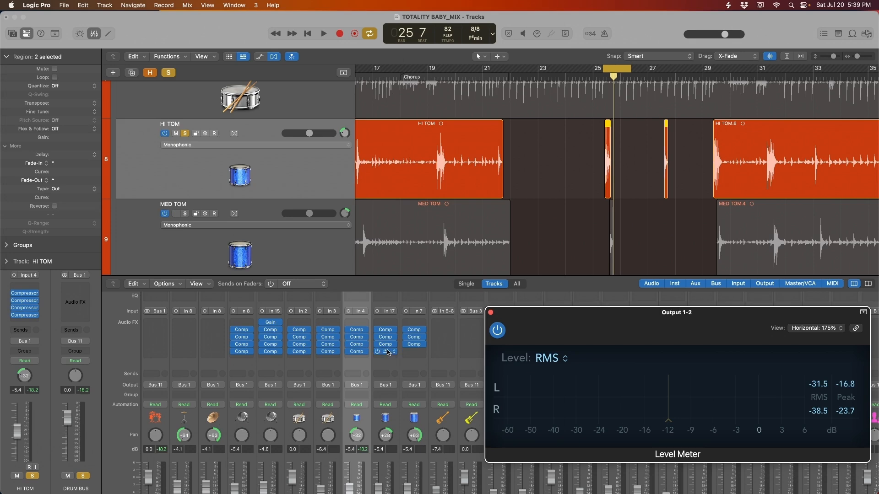
click(184, 133)
click(185, 213)
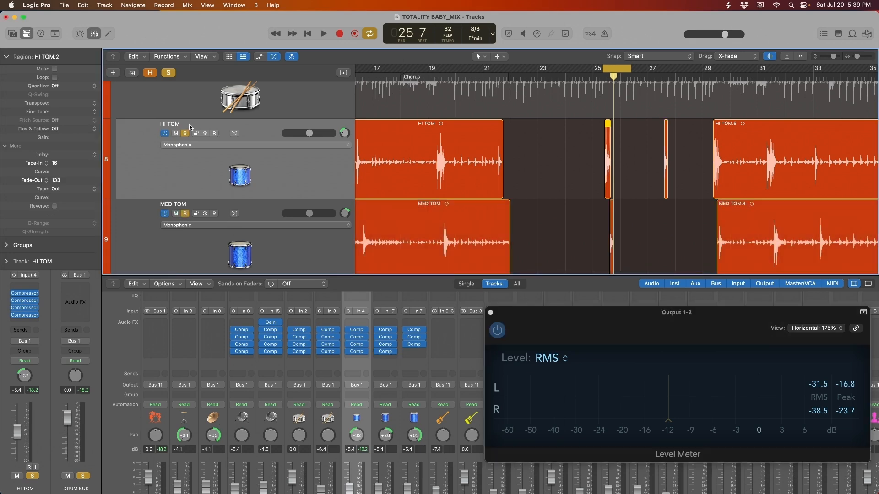
click(185, 133)
click(286, 214)
Open MED TOM's fourth compressor, check its gain reduction and levels during playback, and close it
click(385, 351)
key(space)
key(space)
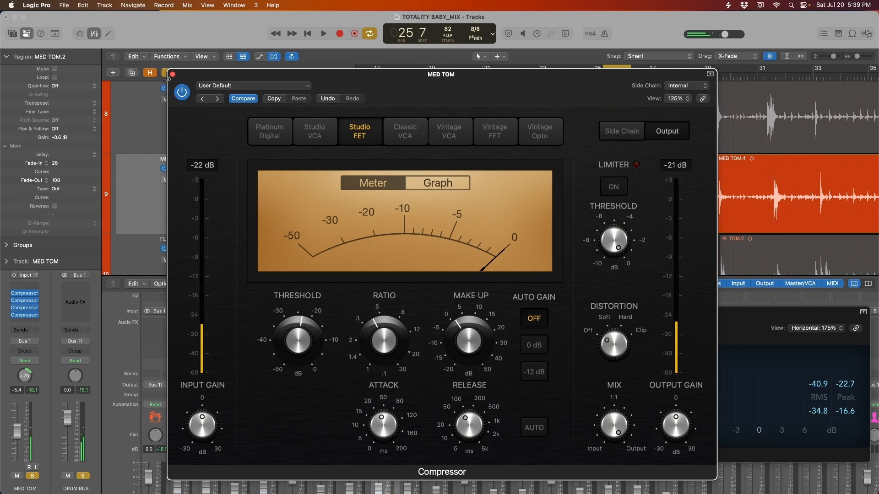
click(173, 75)
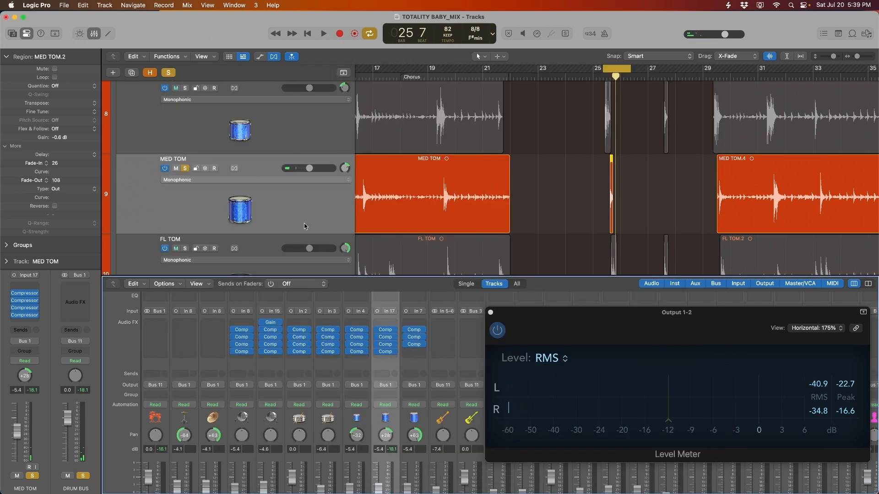
Stop playback, clear all track solos and solo the DRUM BUS to hear the whole kit
key(space)
click(168, 73)
key(space)
scroll(285, 90, up, 12)
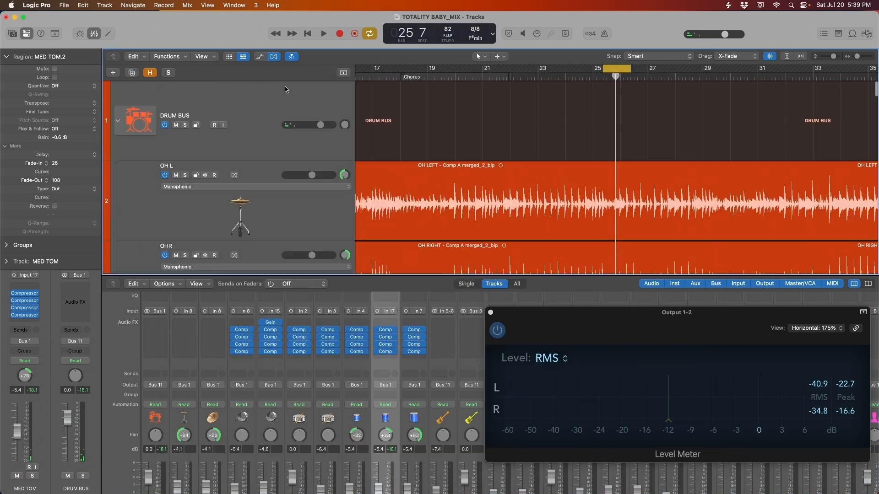
click(274, 115)
key(s)
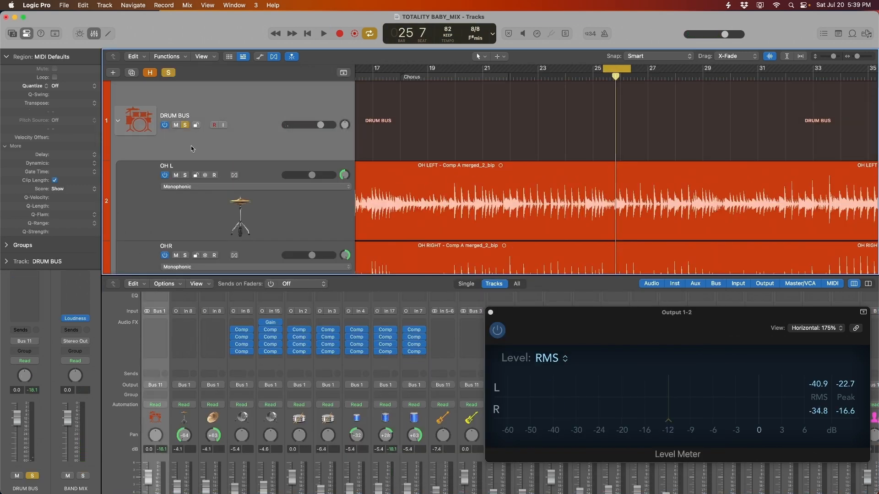
Select the kick, snare and tom channels, extend the cycle range to about bar 29 and stop playback
click(243, 305)
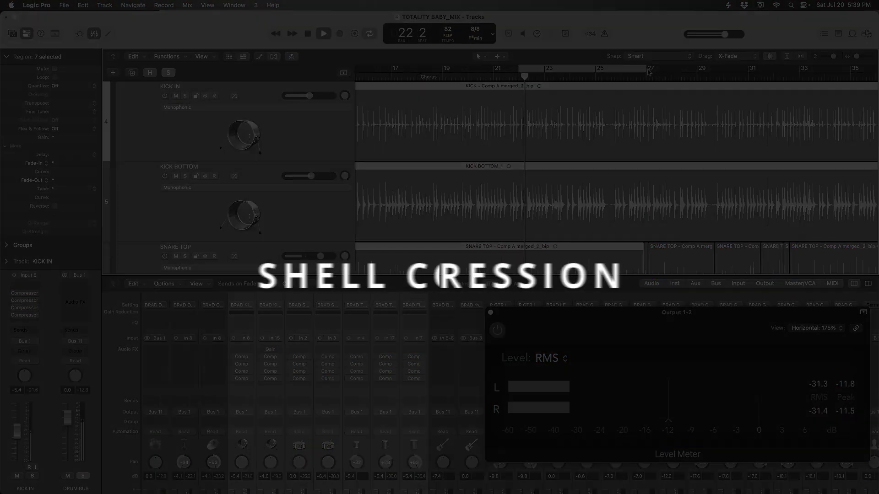
drag(648, 72, 696, 72)
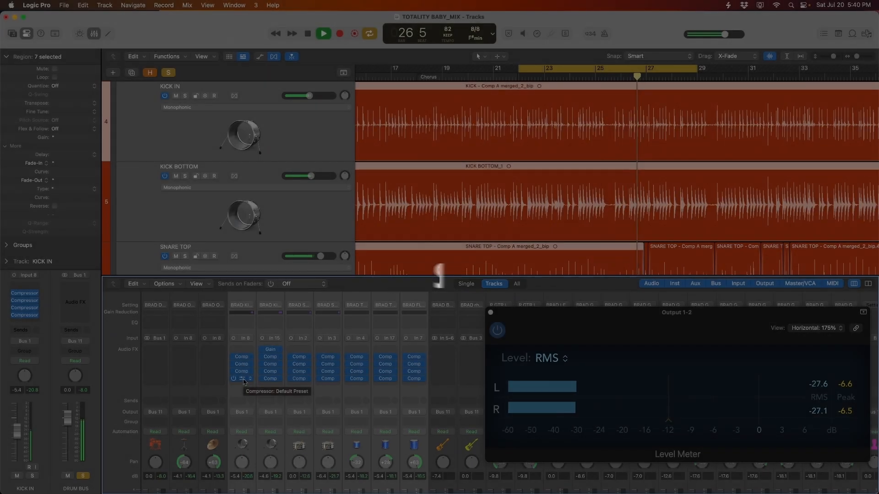
key(space)
Add a fifth compressor to KICK BOTTOM's chain by duplicating its last one, and open it
click(270, 305)
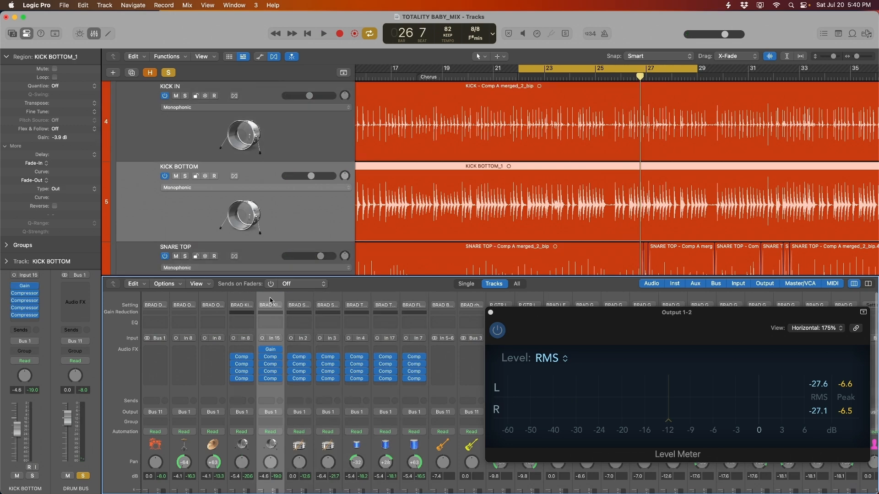
scroll(270, 307, down, 2)
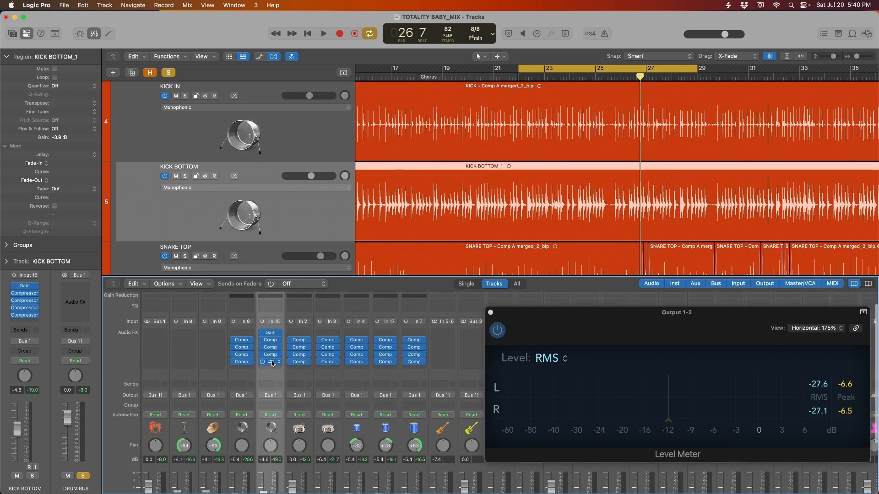
drag(272, 370, 273, 369)
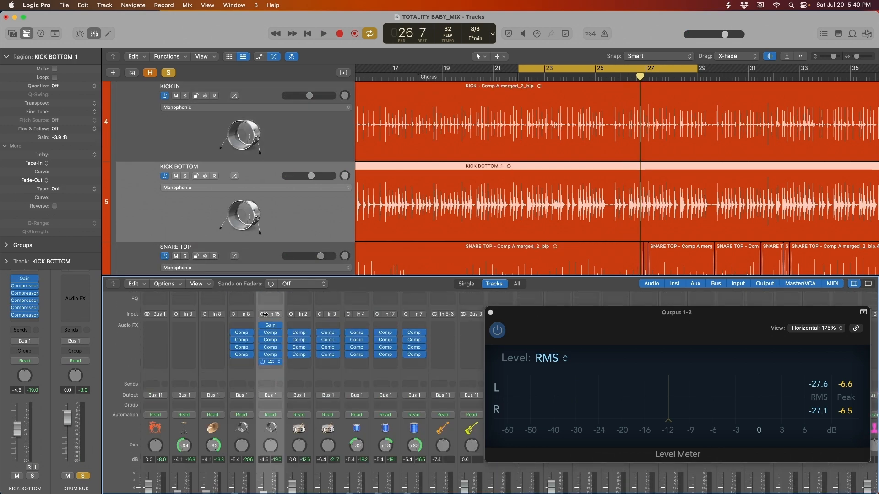
click(271, 362)
drag(588, 106, 344, 75)
Solo KICK BOTTOM and play the cycle range through its fifth compressor
click(335, 215)
key(s)
scroll(335, 215, down, 3)
key(space)
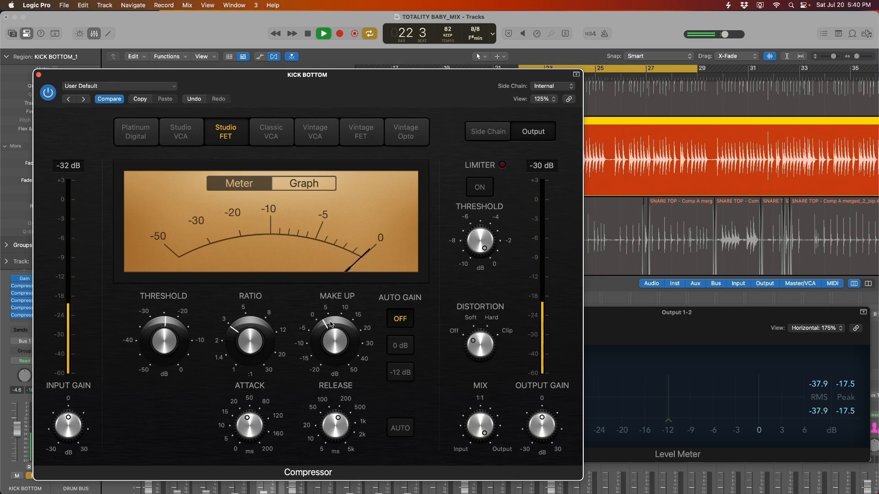
Compare KICK BOTTOM's RMS level with the fifth compressor enabled and bypassed, check its make-up gain and close it
click(603, 372)
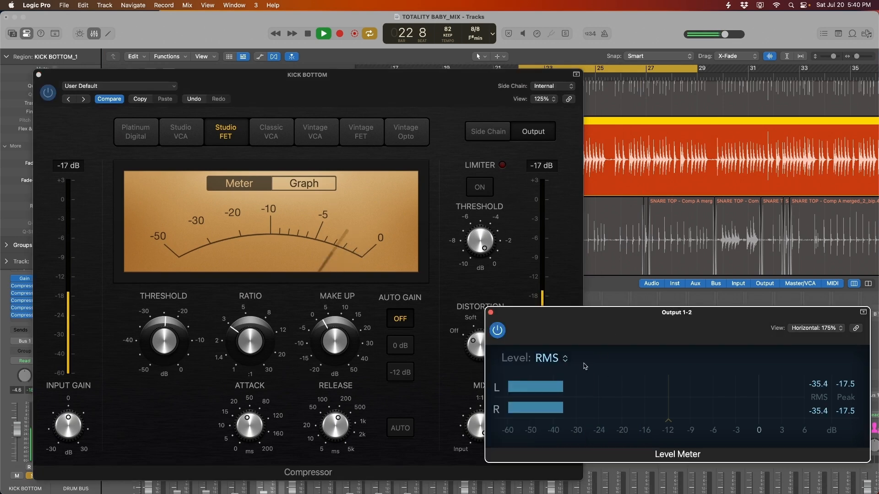
click(48, 92)
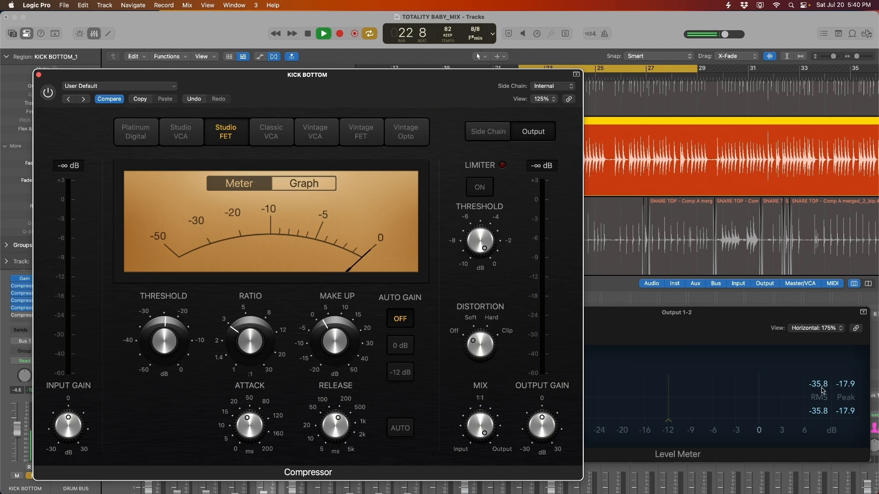
click(48, 93)
key(space)
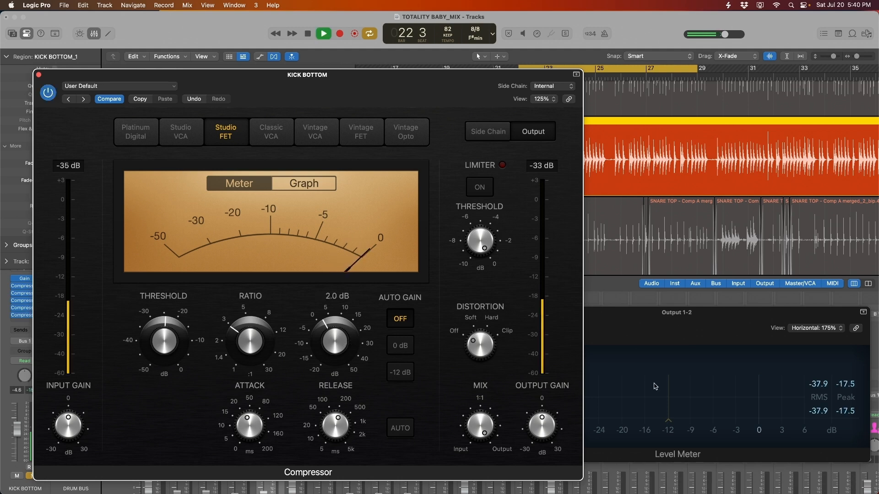
key(space)
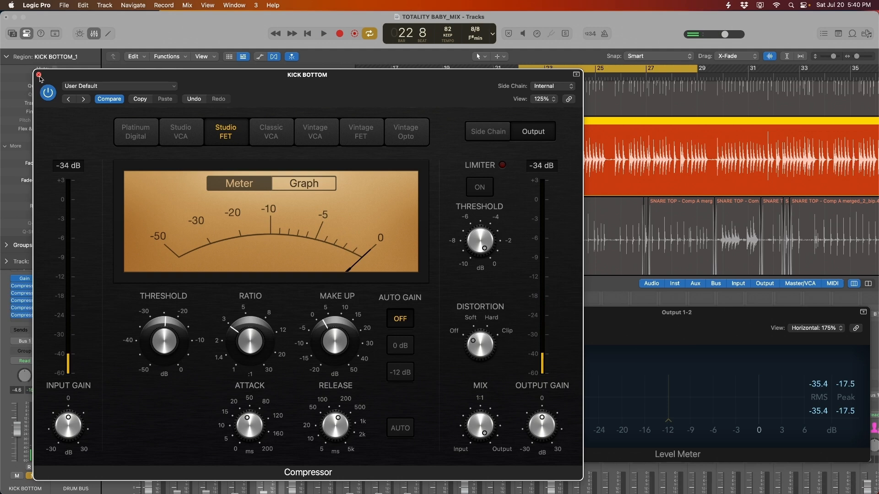
click(39, 75)
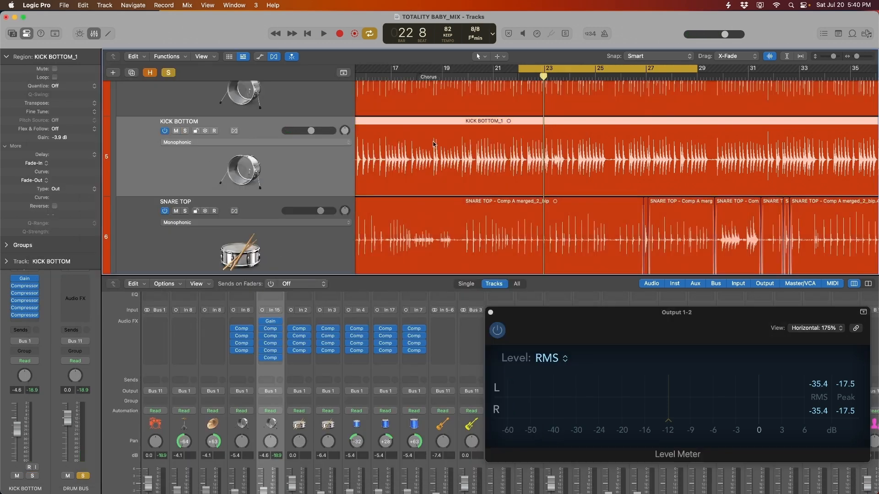
Play the cycle range to hear the drum kit with KICK BOTTOM's fifth compressor in place
key(space)
scroll(308, 223, up, 2)
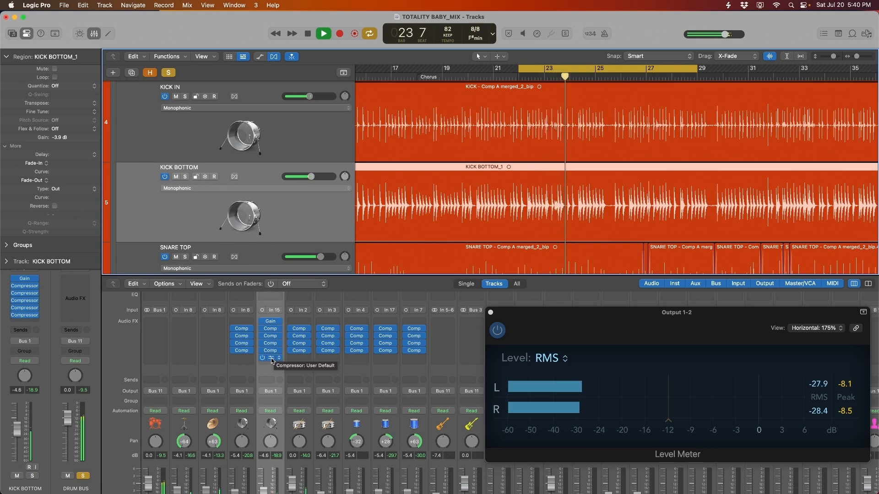
scroll(300, 209, down, 1)
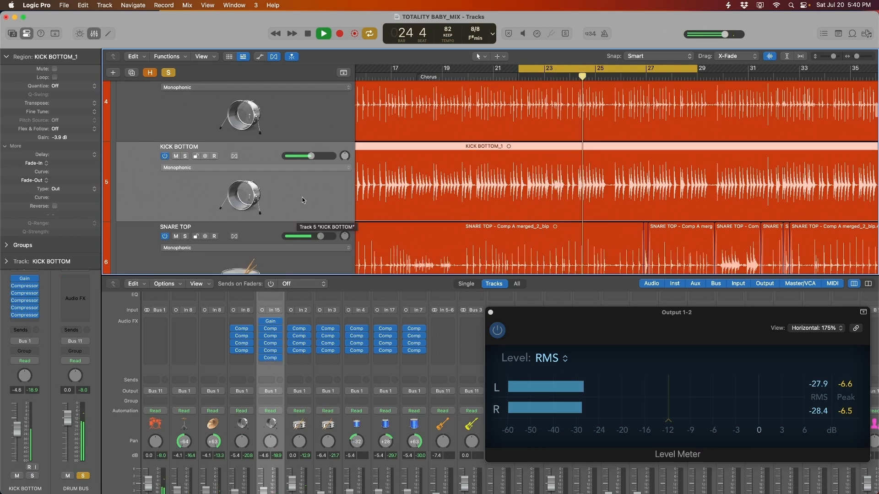
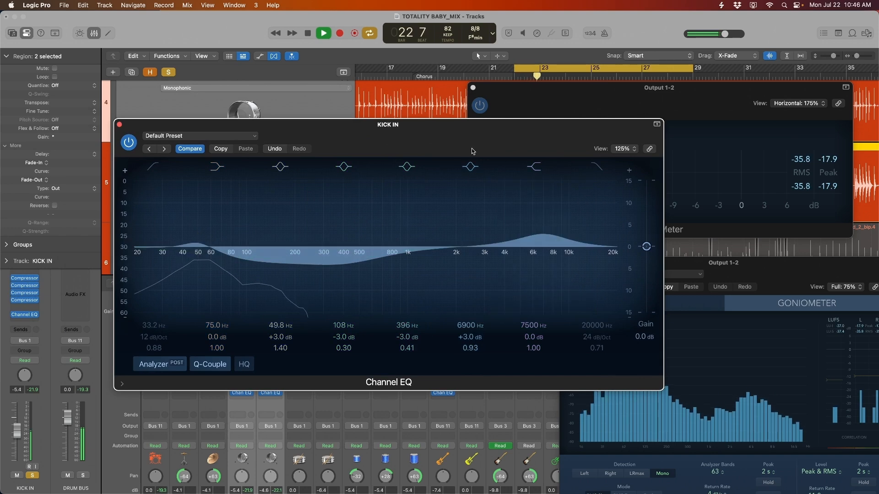
Compare KICK IN with and without its Channel EQ's 6900 Hz band, stop playback and close the EQ
drag(472, 150, 414, 120)
click(409, 137)
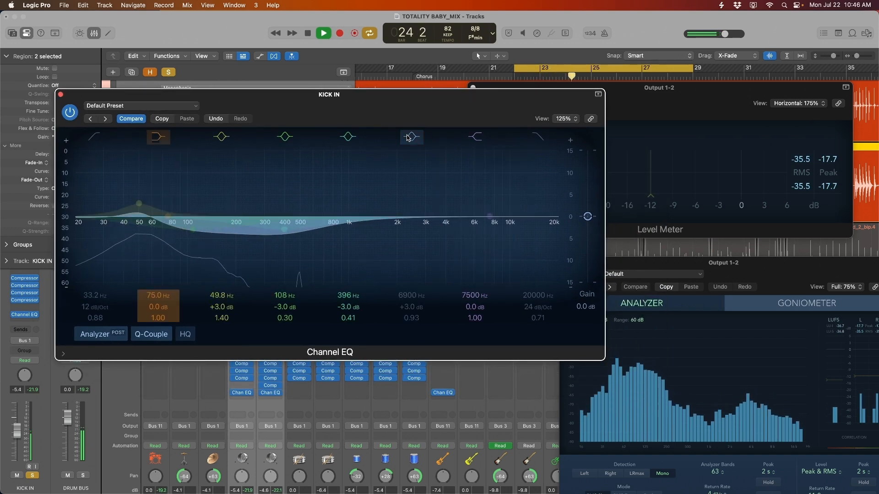
click(409, 138)
drag(66, 101, 73, 102)
key(space)
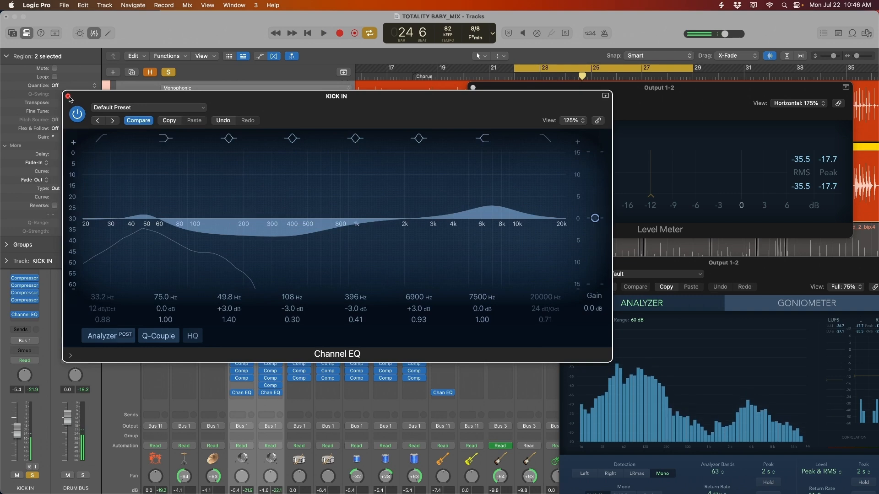
click(68, 96)
Open KICK BOTTOM's Channel EQ, boost its high shelf +3.0 dB at 4620 Hz and start playback
click(249, 196)
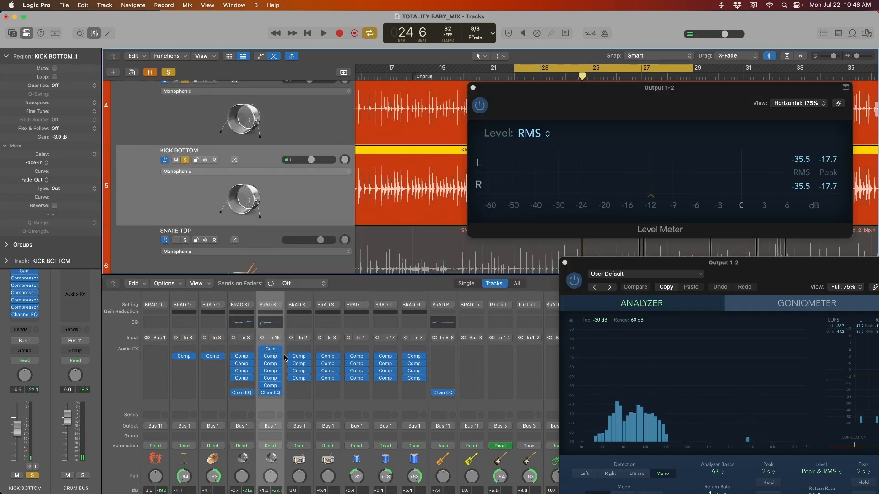
scroll(269, 367, down, 2)
click(270, 383)
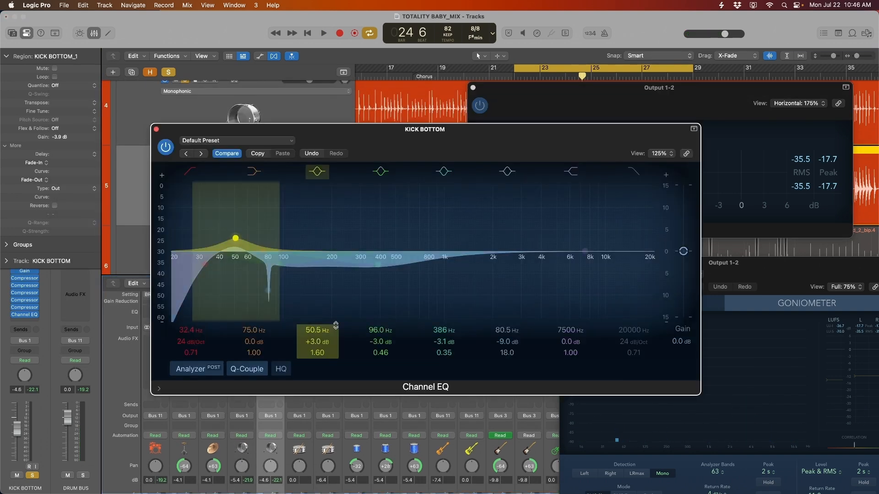
drag(596, 252, 551, 247)
key(space)
Enable the high-cut filter in KICK BOTTOM's EQ at 12500 Hz, 12 dB/Oct and Q 0.48, and play the cycle range
click(635, 173)
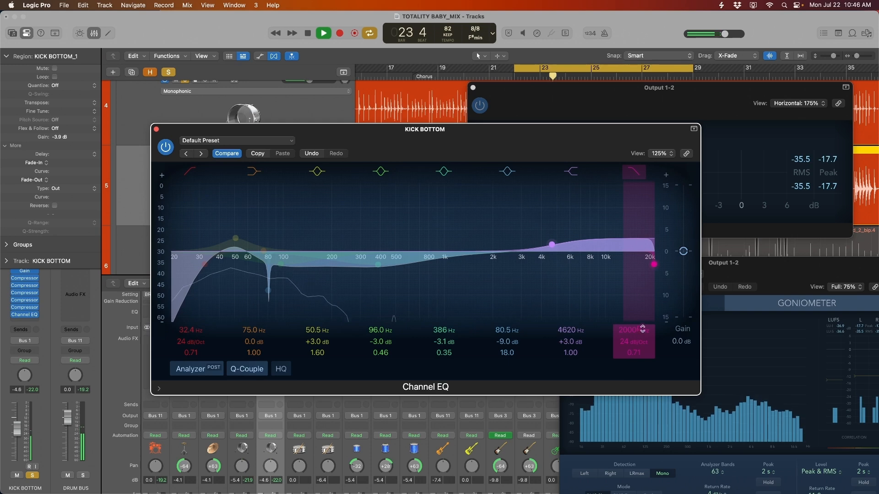
key(space)
drag(637, 341, 637, 347)
drag(652, 266, 620, 269)
key(space)
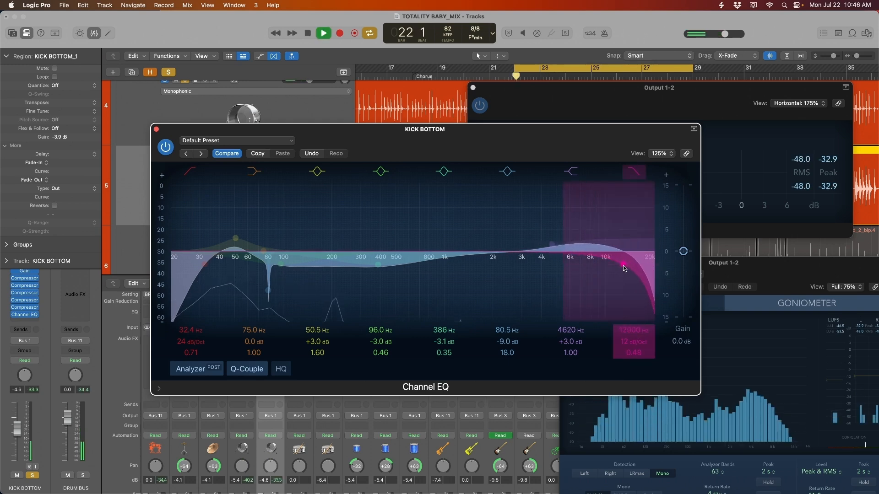
Compare KICK BOTTOM with its Channel EQ bypassed and enabled, stop playback and close the EQ
click(168, 147)
drag(174, 146, 167, 147)
click(160, 149)
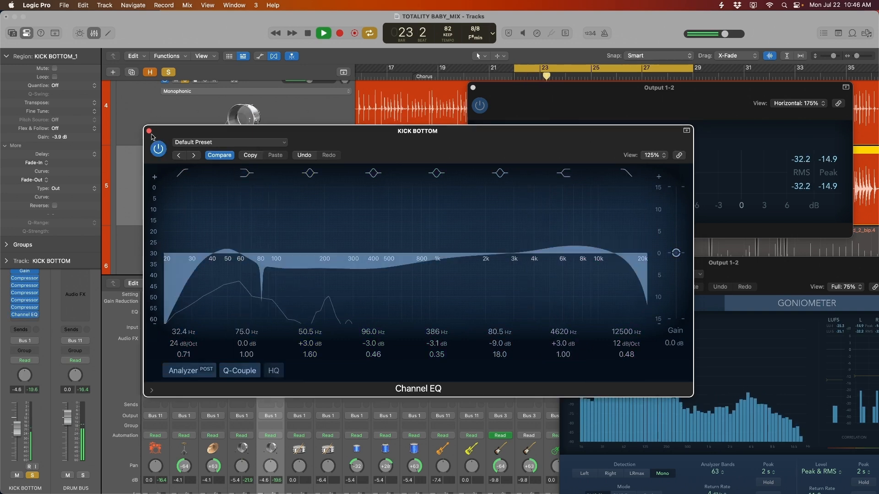
key(space)
click(148, 132)
Open KICK IN's Channel EQ, move it clear of the level meter, and leave only KICK IN soloed
scroll(293, 179, up, 2)
shift+click(275, 139)
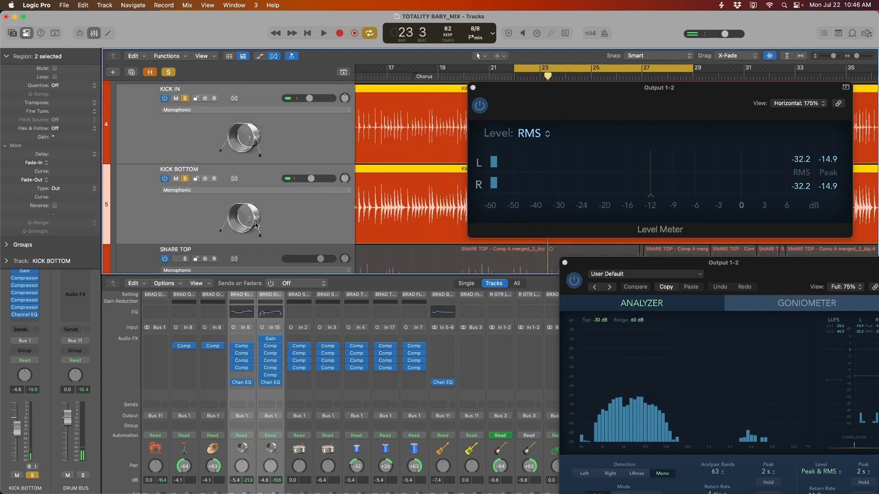
scroll(285, 252, down, 3)
scroll(242, 313, up, 2)
click(246, 299)
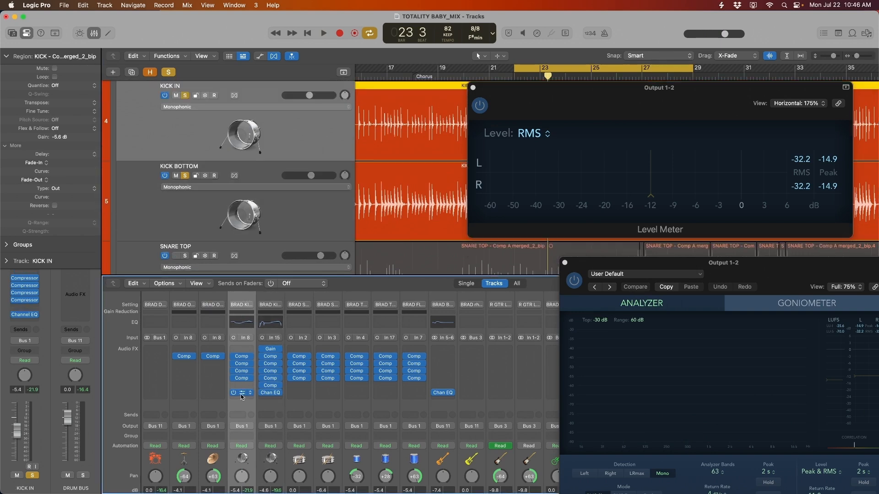
click(242, 322)
drag(440, 103, 409, 228)
click(184, 176)
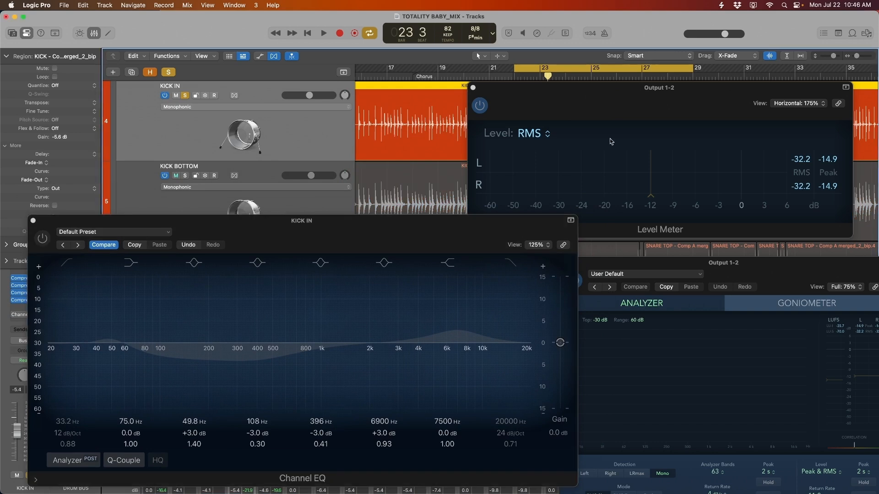
Compare KICK IN's RMS level with its Channel EQ bypassed and enabled, and stop playback
drag(640, 110, 644, 98)
key(space)
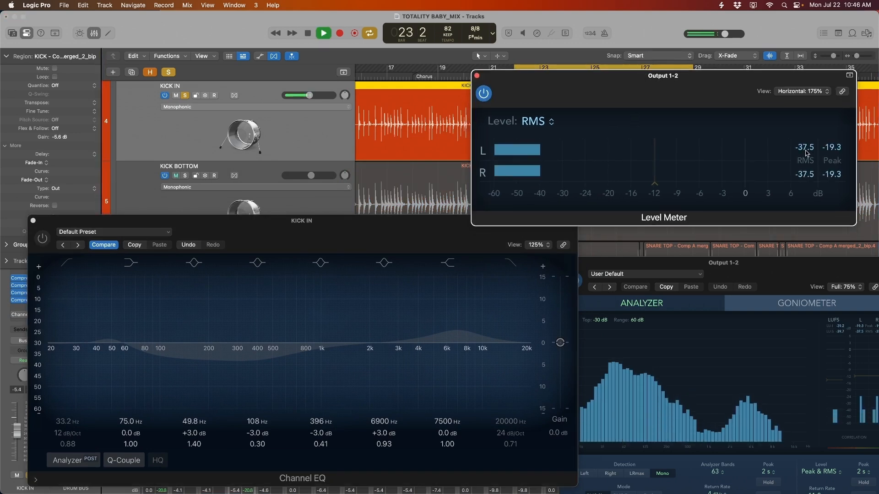
click(43, 238)
key(space)
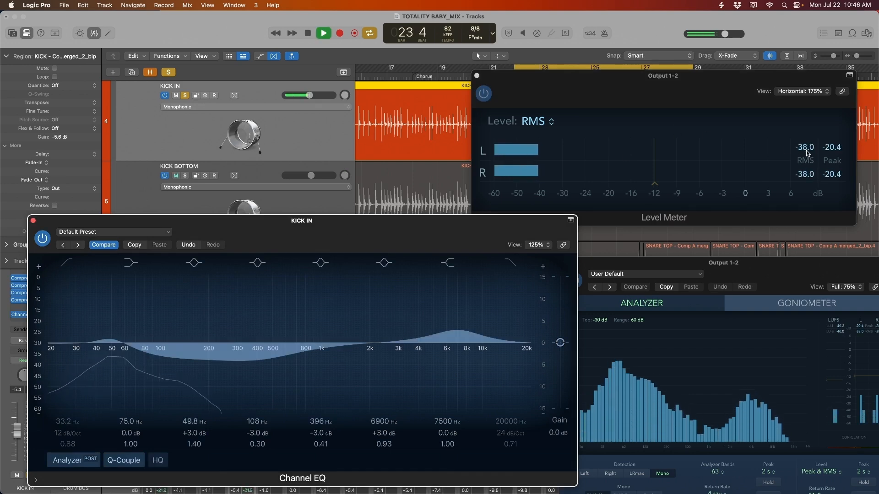
key(space)
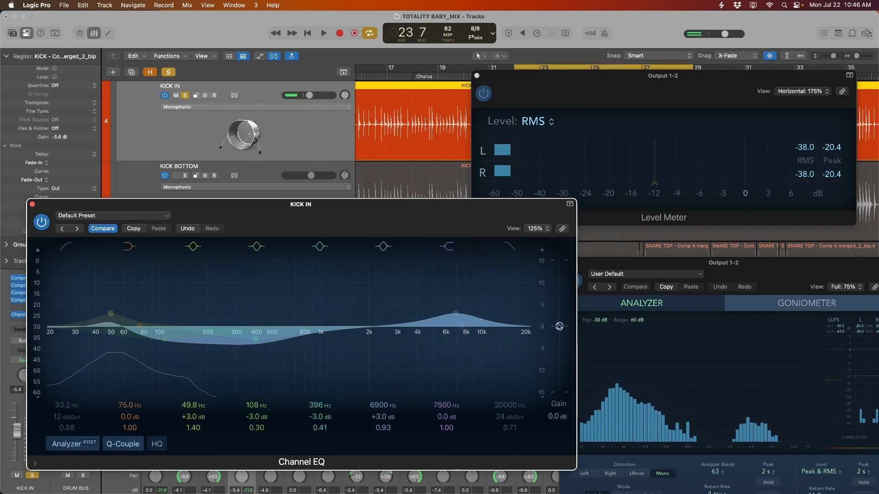
Set KICK IN's Channel EQ output gain to +0.5 dB and recheck its RMS level
drag(559, 326, 559, 325)
key(space)
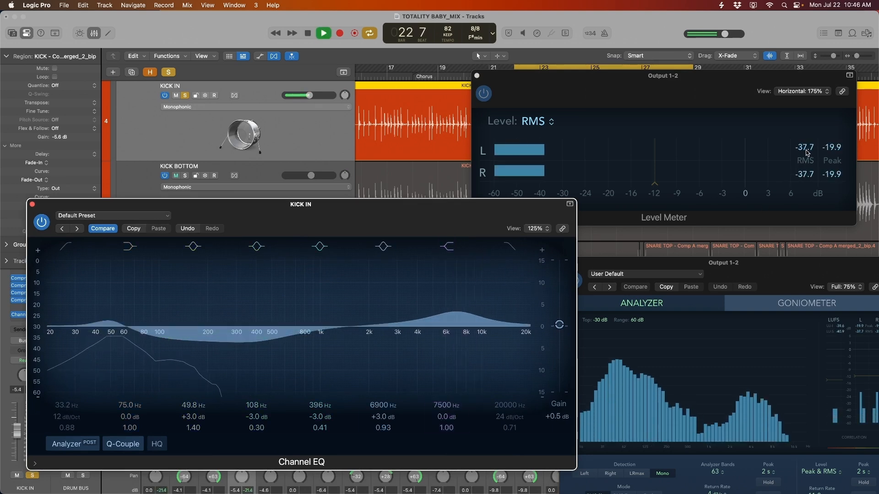
key(space)
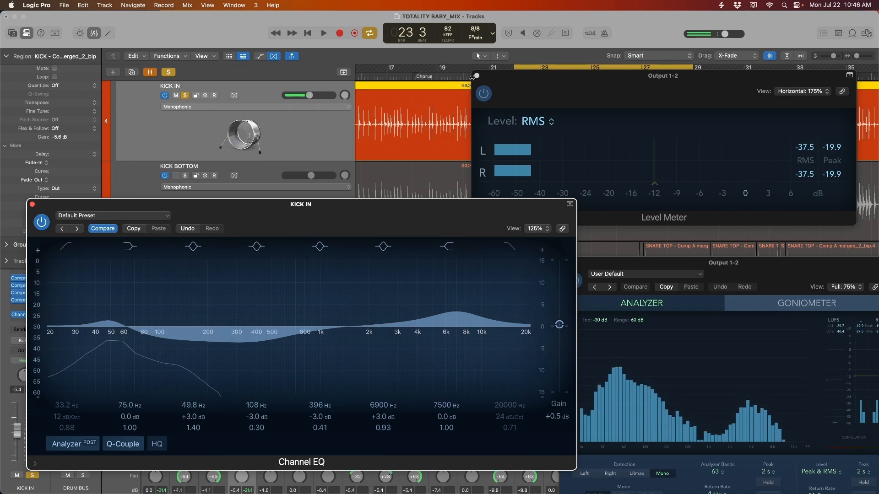
Switch to the soloed KICK BOTTOM and compare its RMS level with the Channel EQ enabled and bypassed
key(Down)
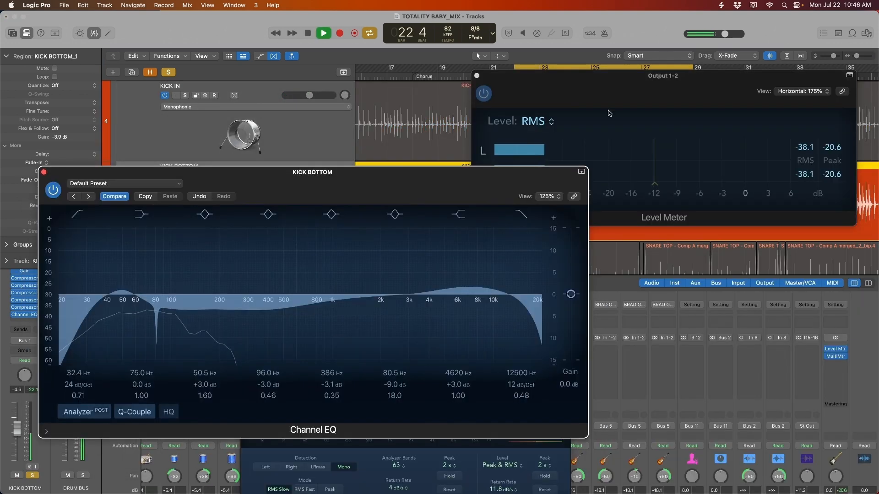
drag(416, 185, 422, 175)
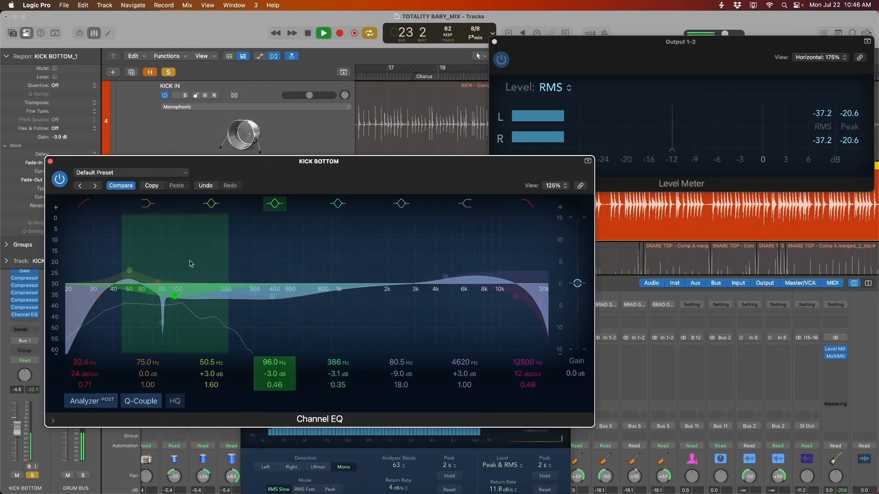
click(60, 179)
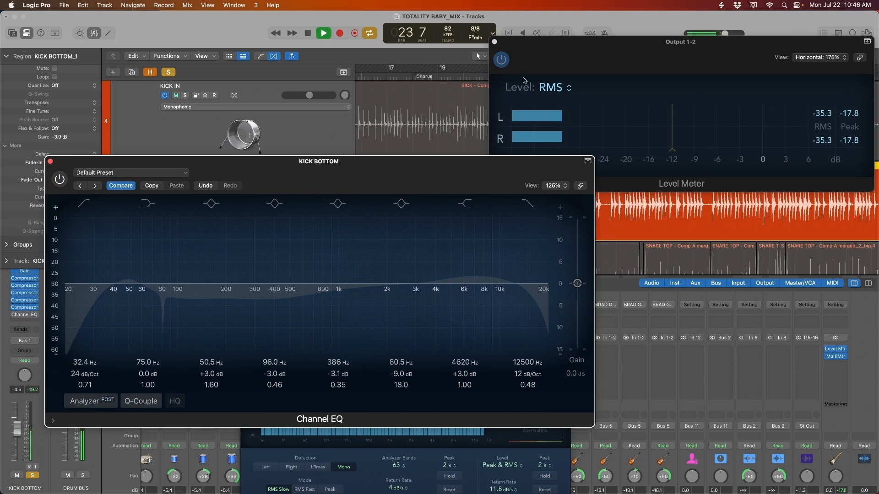
key(space)
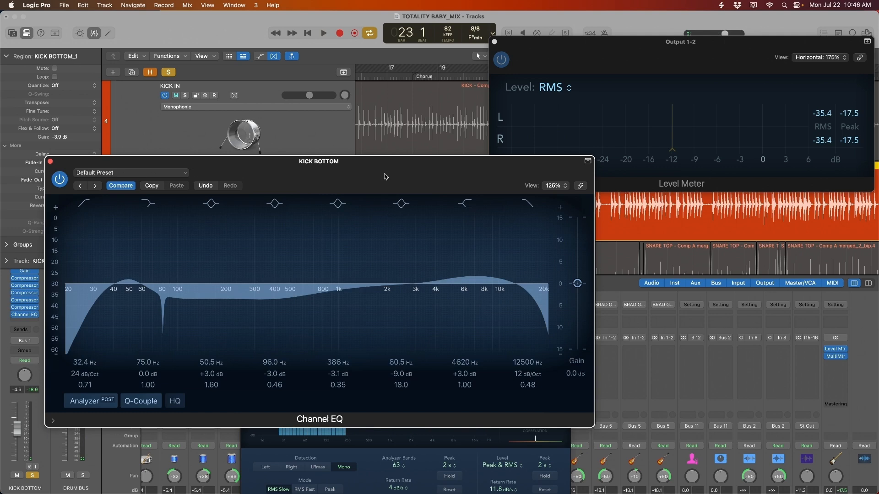
key(space)
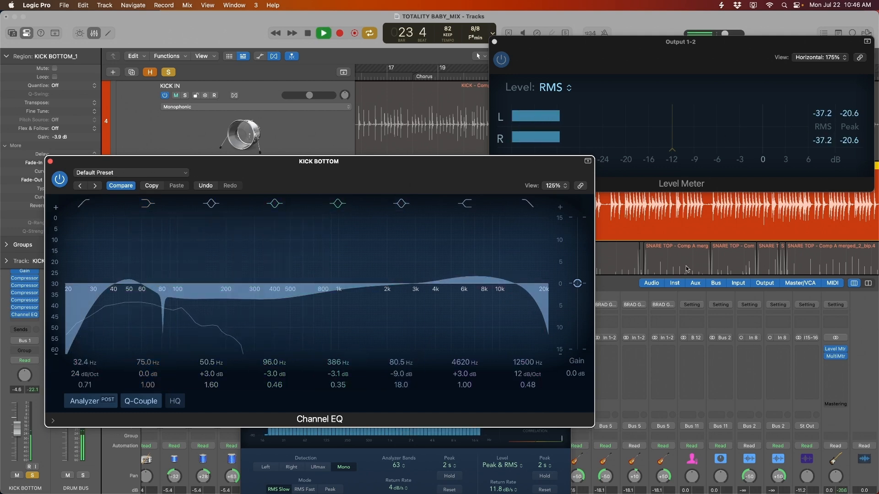
Set KICK BOTTOM's Channel EQ output gain to +1.7 dB and close the EQ
drag(578, 284, 578, 279)
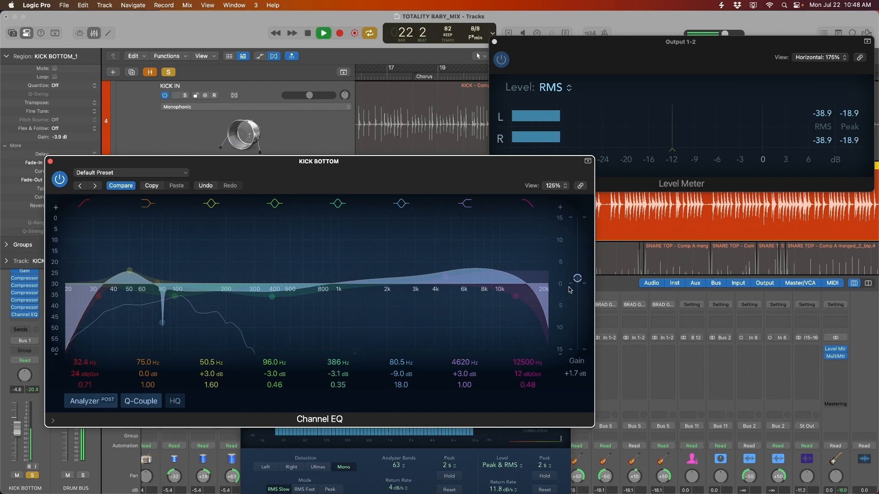
drag(50, 164, 59, 164)
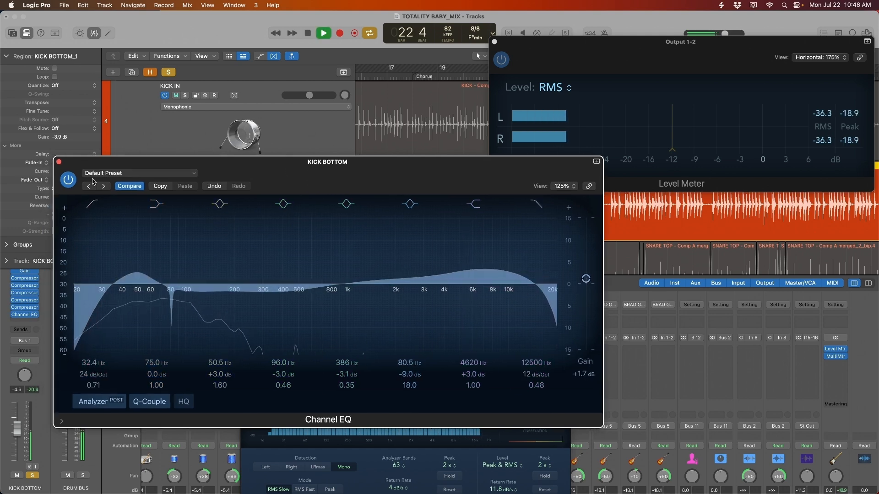
click(59, 162)
Close the output's analyzer and level meter windows and stop playback
click(246, 257)
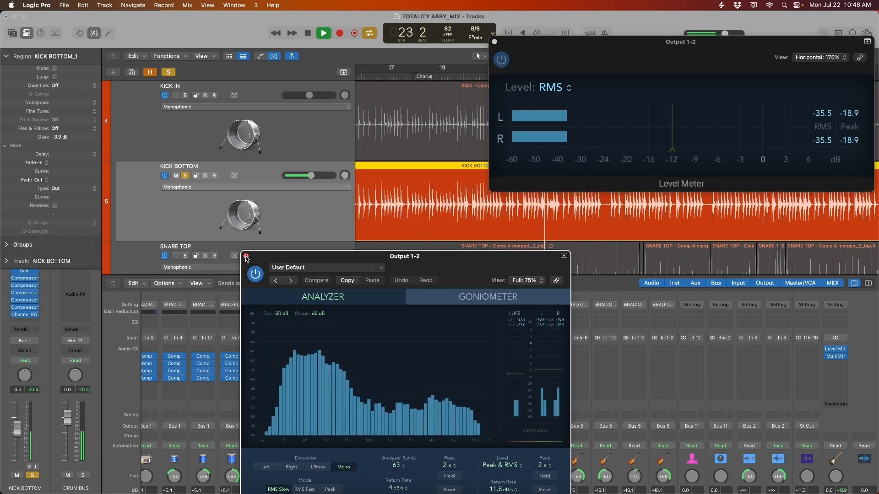
key(space)
click(494, 43)
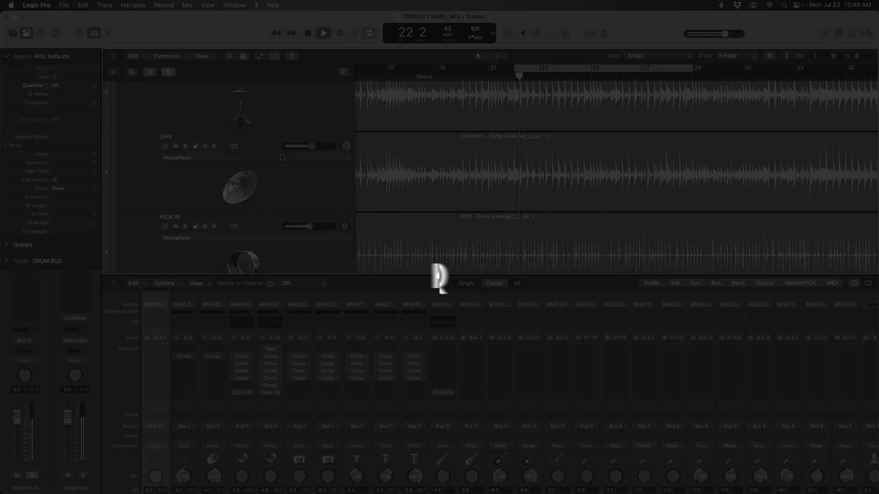
Select KICK IN and KICK BOTTOM and compare the drum kit with their Channel EQs bypassed and enabled
scroll(274, 169, down, 15)
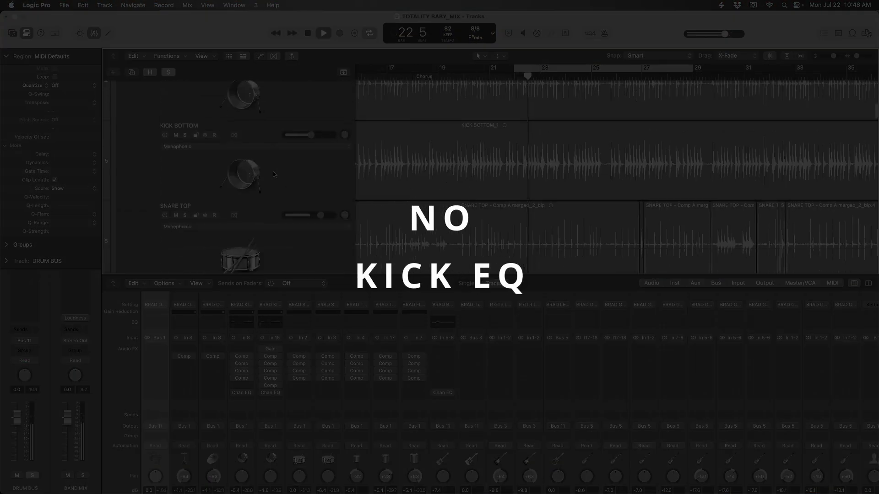
scroll(289, 193, up, 10)
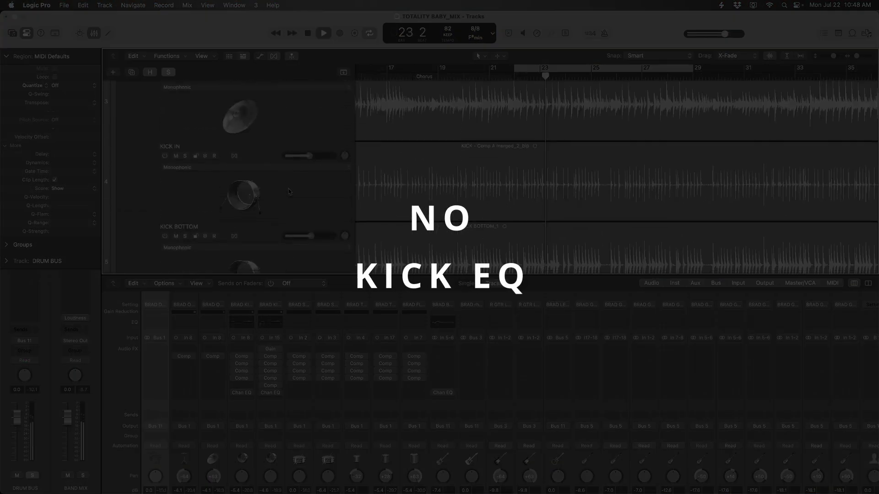
click(289, 192)
shift+click(292, 257)
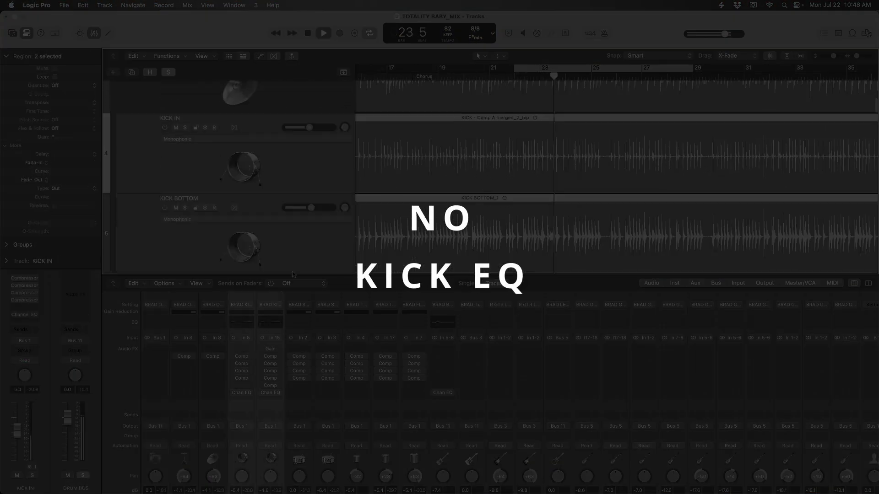
click(234, 393)
scroll(314, 232, down, 2)
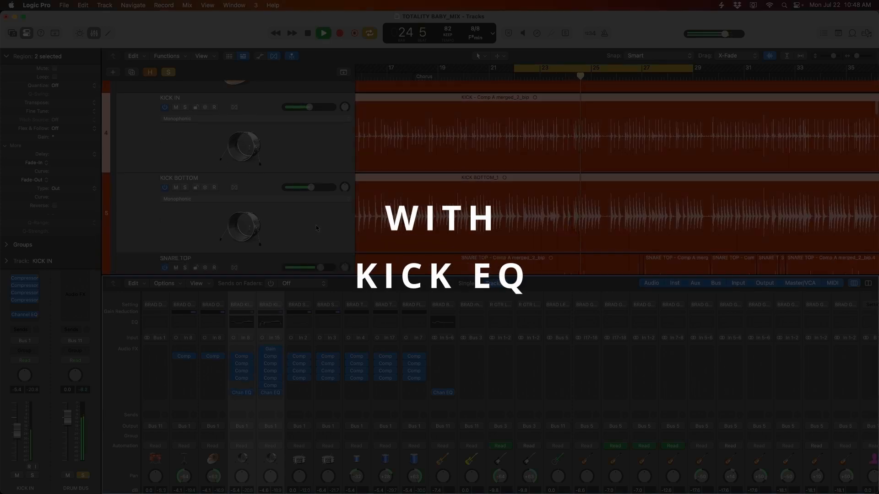
scroll(314, 229, up, 1)
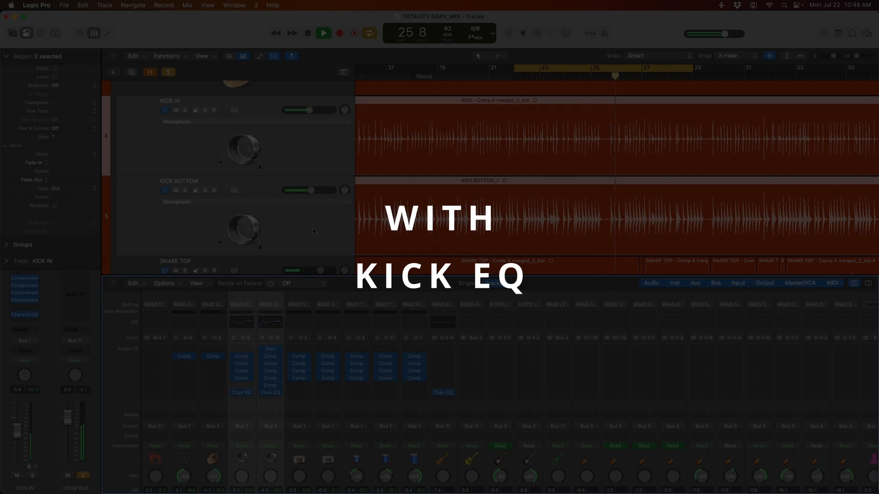
key(space)
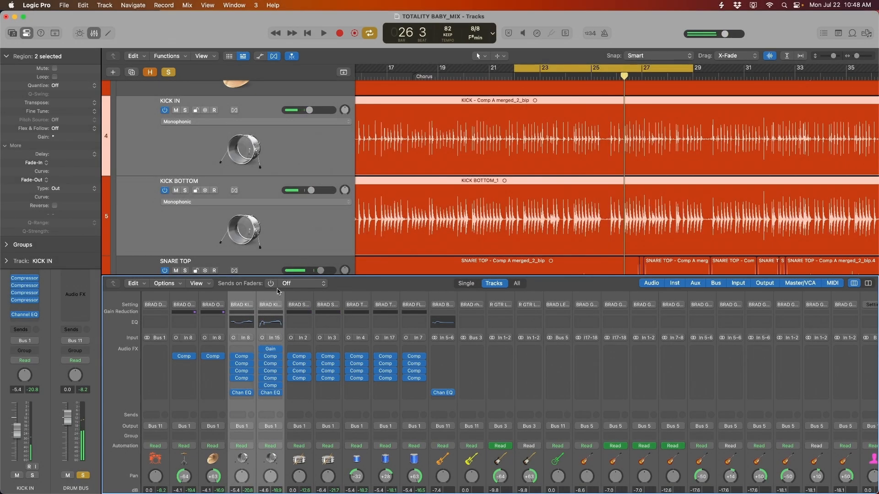
Select the SNARE TOP track and open a Channel EQ with default settings on it
click(296, 297)
scroll(279, 198, down, 5)
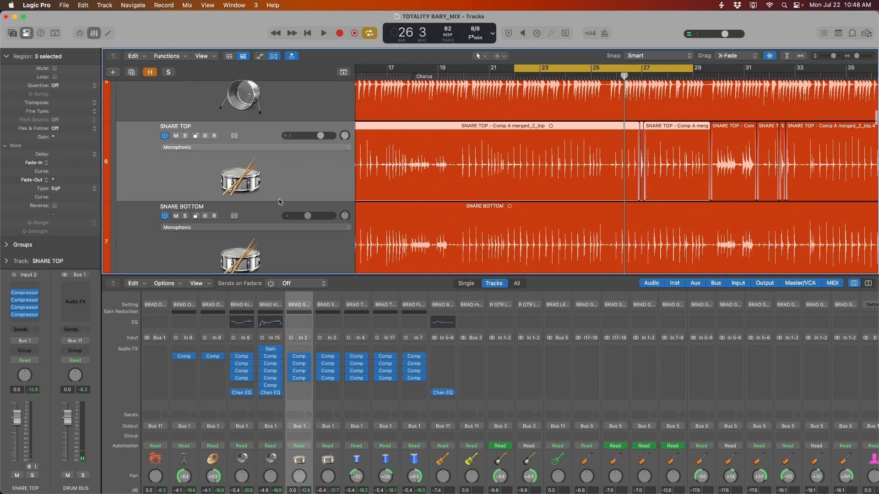
click(301, 188)
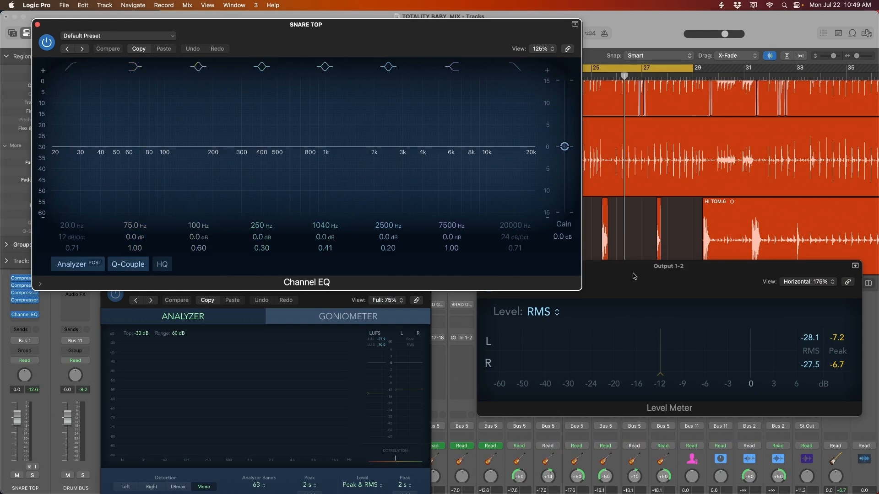
Solo the SNARE TOP track and play it with the output's analyzer in view to check its spectrum
drag(323, 306, 365, 272)
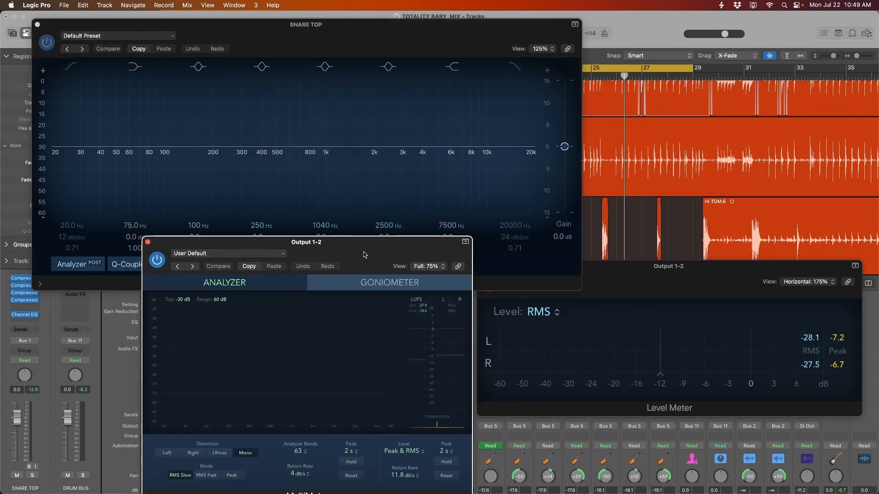
key(space)
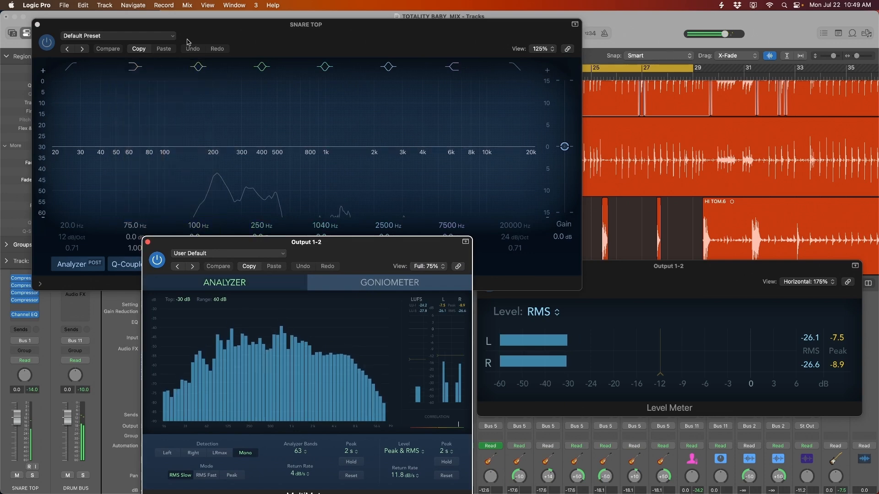
key(s)
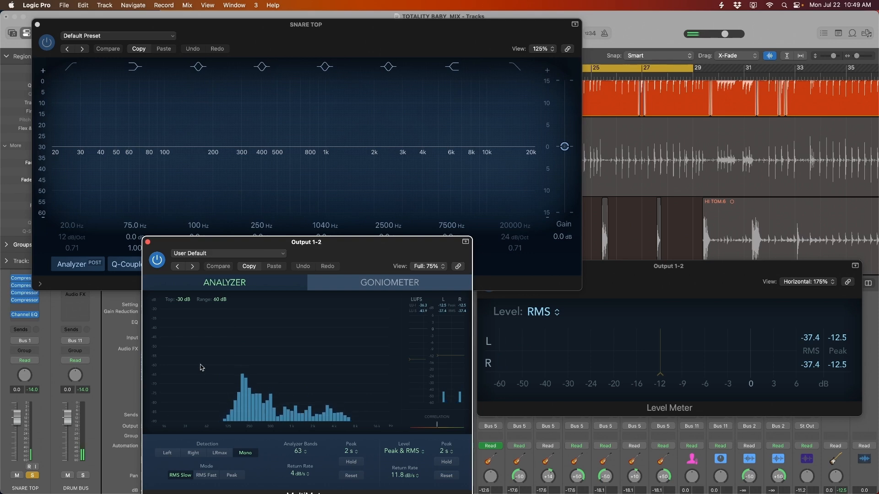
drag(368, 271, 351, 271)
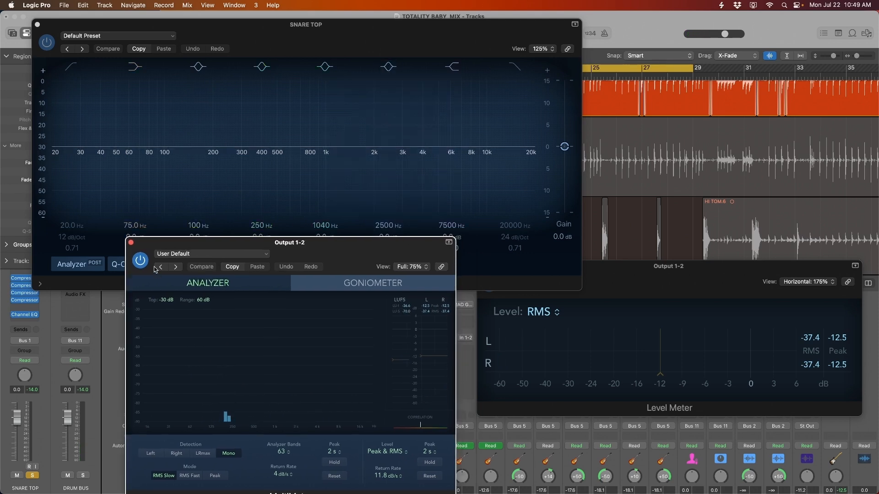
Add a low cut at 100 Hz with a 12 dB/Oct slope and Q 0.75 on SNARE TOP's Channel EQ and play the track
drag(55, 148, 177, 157)
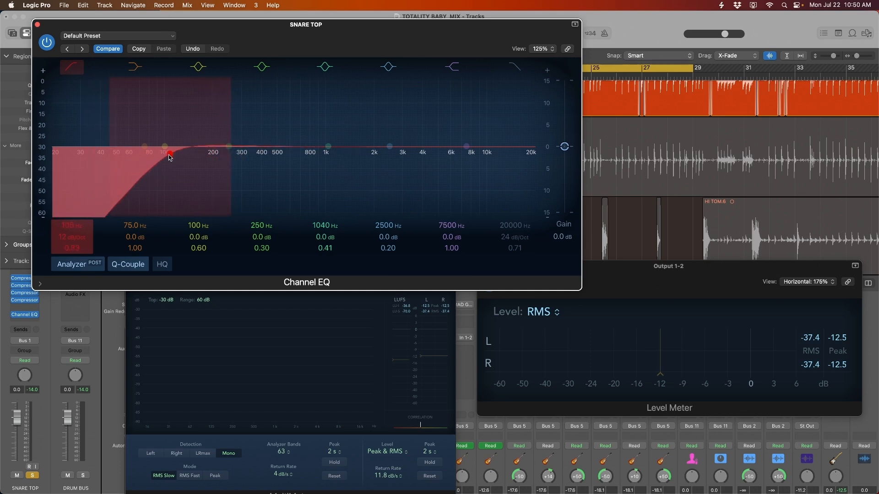
drag(154, 158, 164, 157)
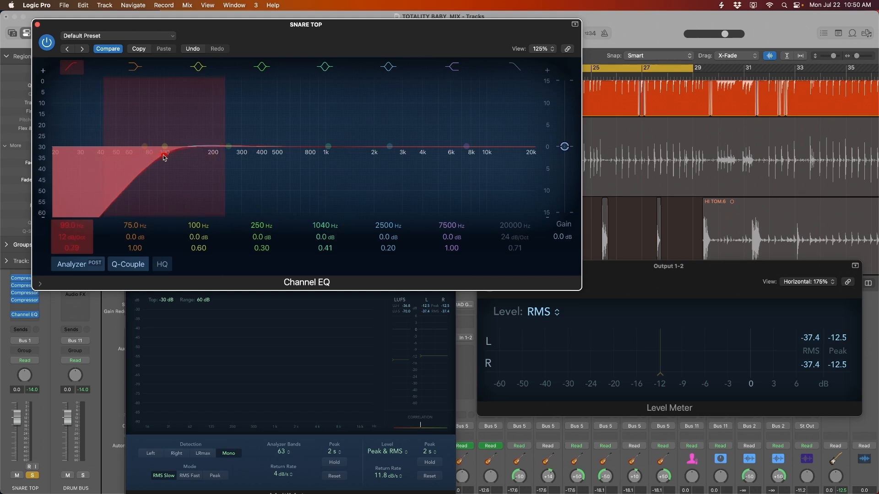
key(space)
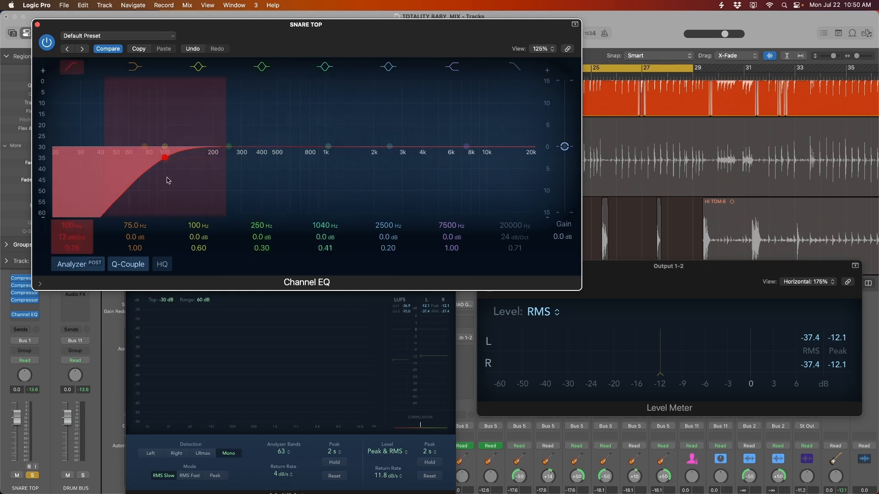
key(space)
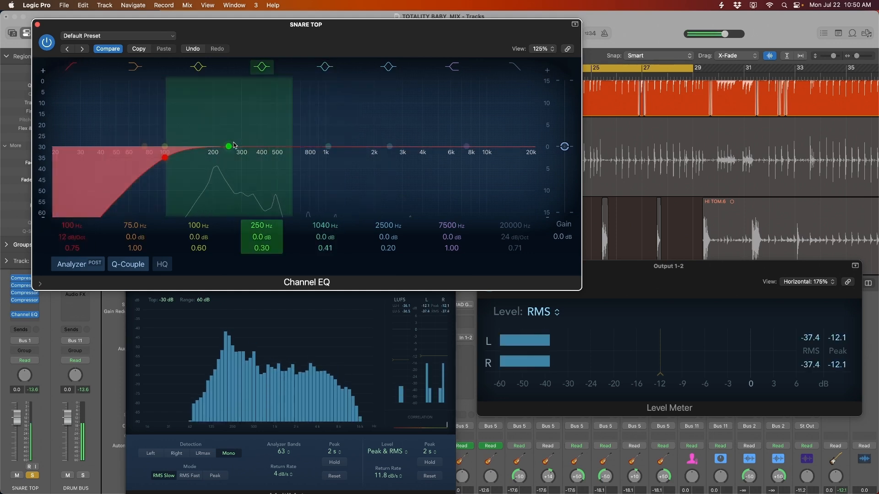
Solo SNARE BOTTOM in place of SNARE TOP and play it to check its spectrum in the output's analyzer
scroll(266, 137, up, 1)
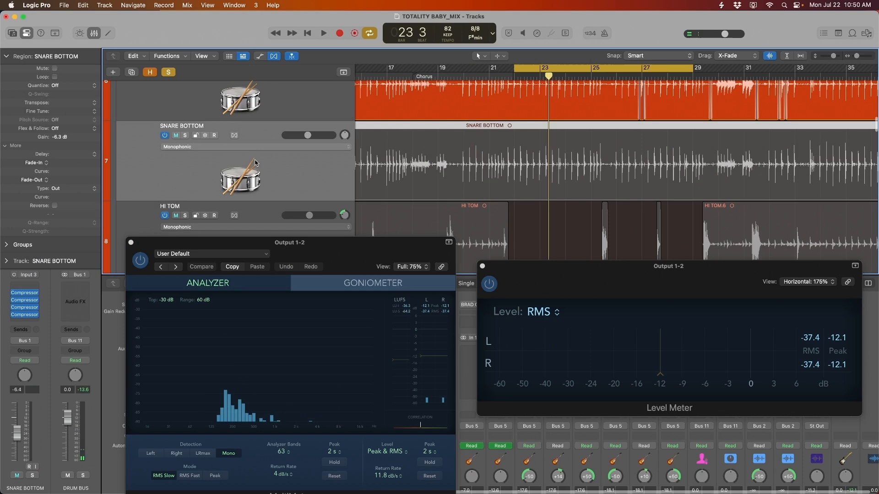
key(s)
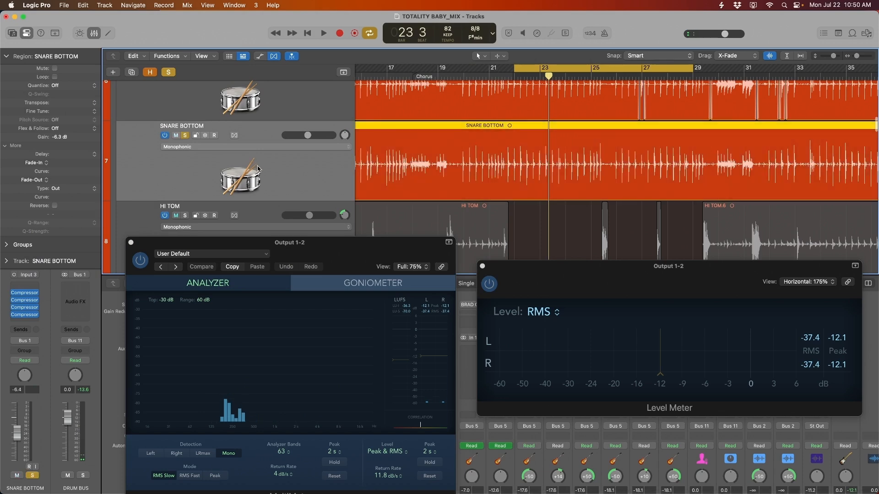
scroll(266, 137, up, 3)
click(265, 137)
key(s)
key(space)
click(296, 214)
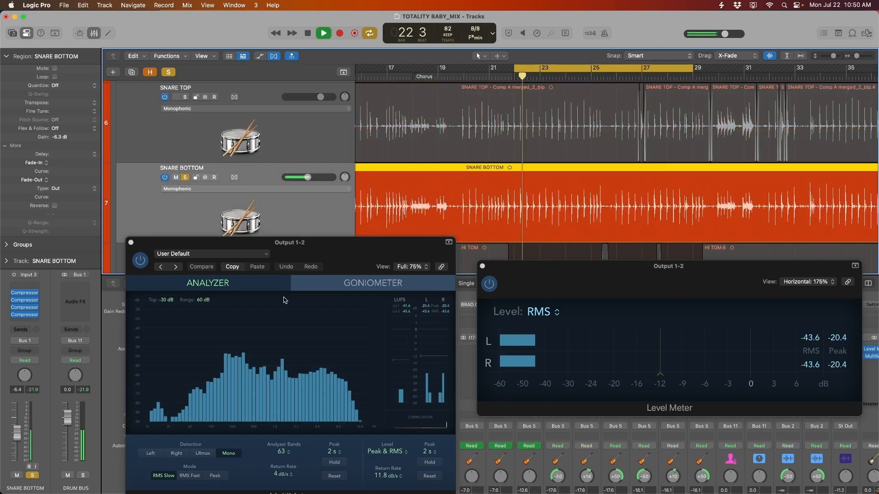
drag(331, 265, 414, 309)
key(space)
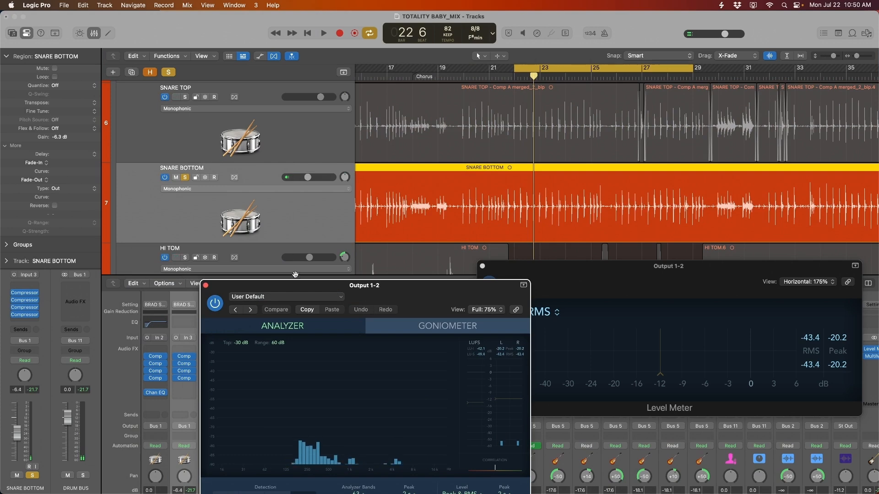
Enable a low cut at 98.5 Hz with a 12 dB/Oct slope in SNARE BOTTOM's Channel EQ and start playback
drag(550, 124, 348, 40)
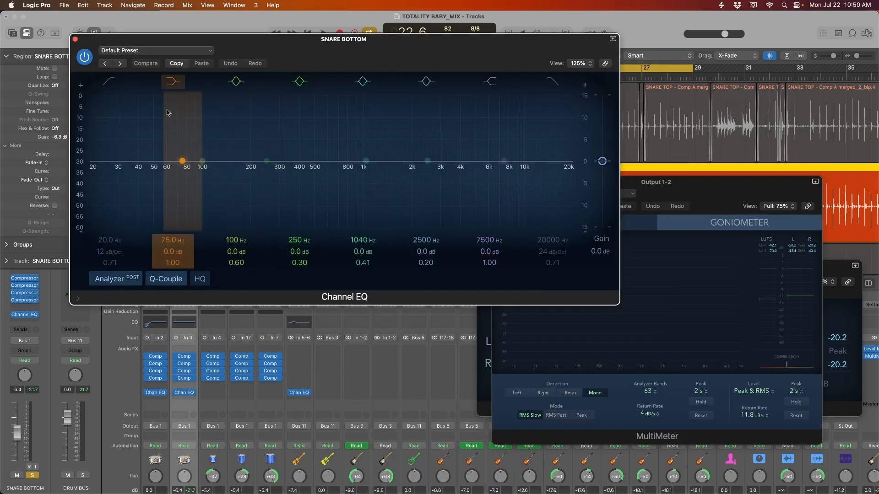
click(109, 81)
drag(121, 158, 232, 174)
key(space)
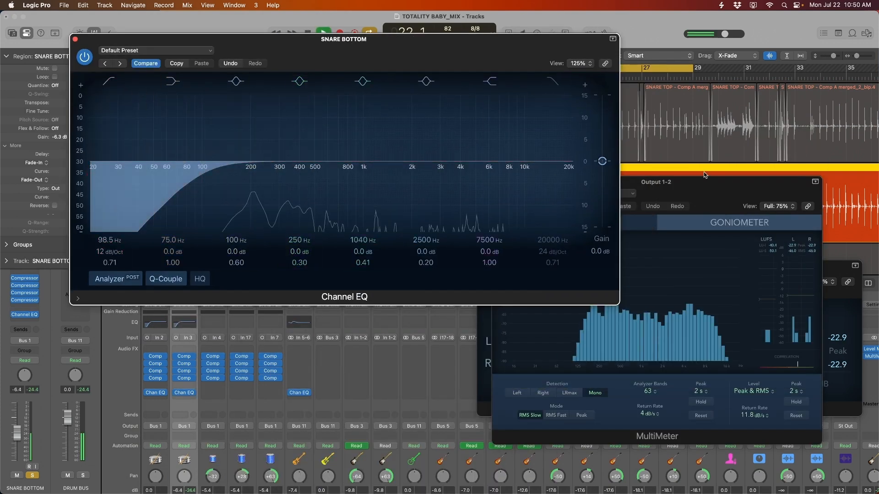
Compare SNARE BOTTOM with its Channel EQ bypassed and enabled while watching the output's analyzer
drag(727, 184, 390, 274)
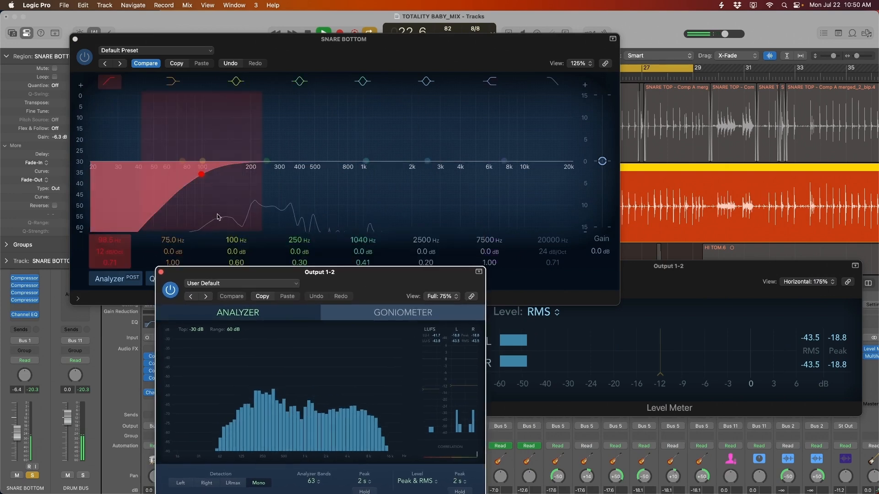
click(85, 63)
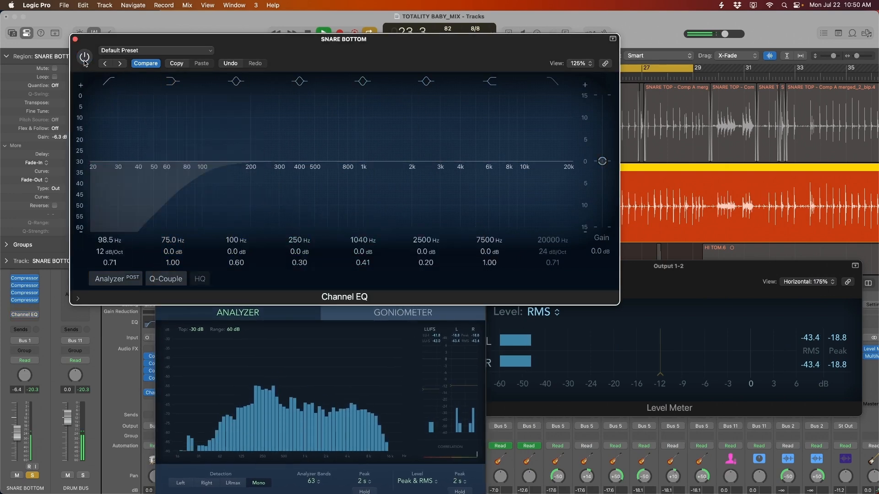
click(85, 62)
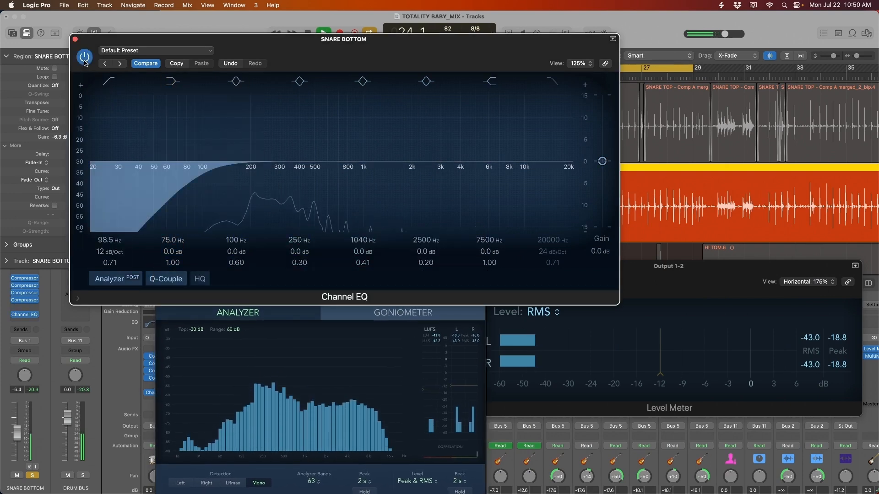
Set SNARE BOTTOM's low cut to 139 Hz with an 18 dB/Oct slope and Q 0.79, and close the EQ
drag(203, 175, 224, 180)
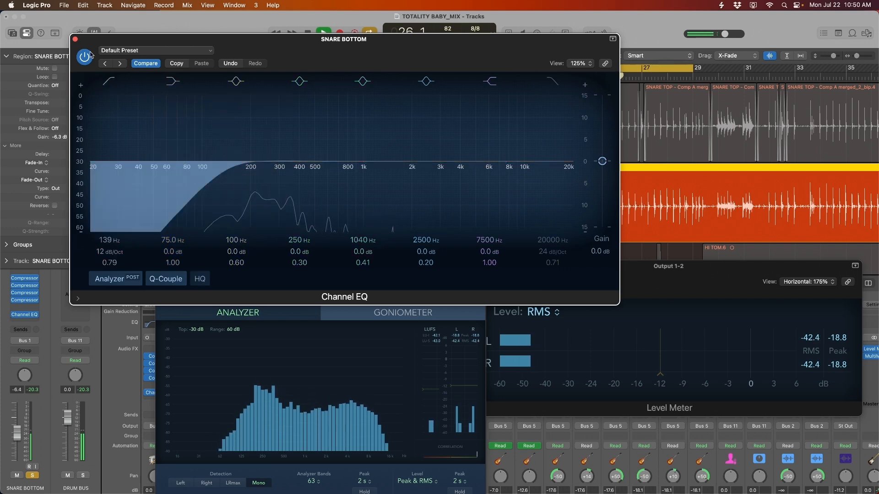
drag(105, 252, 104, 245)
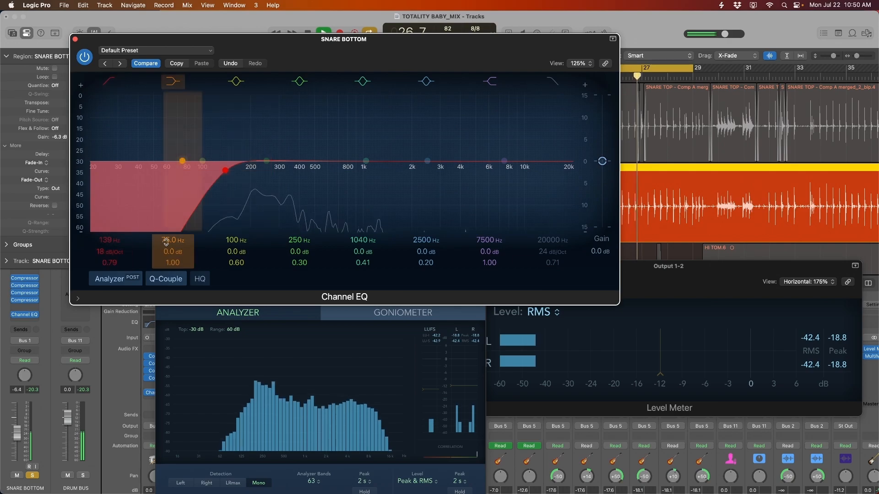
click(75, 39)
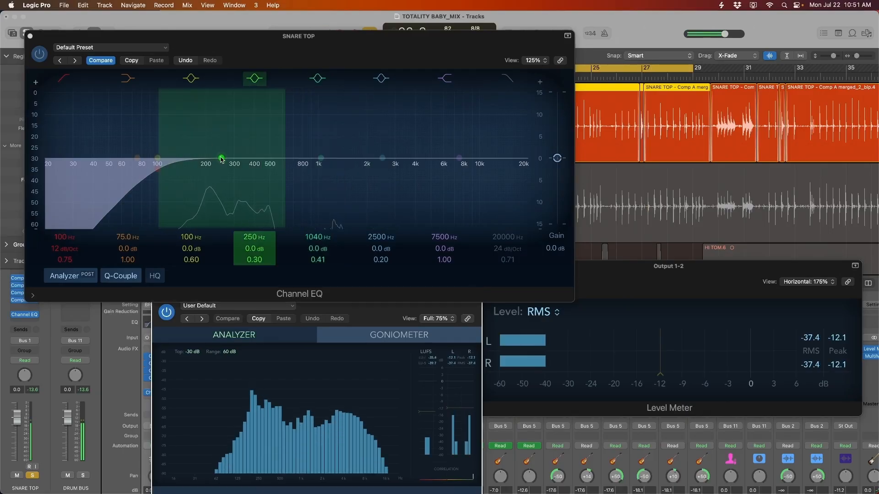
Boost SNARE TOP's low-mid band by 3.0 dB at 167 Hz with Q 1.30 in its Channel EQ and audition it
mouse_move(206, 157)
mouse_down()
mouse_move(211, 143)
mouse_move(193, 145)
mouse_up()
scroll(204, 143, up, 5)
key(space)
key(space)
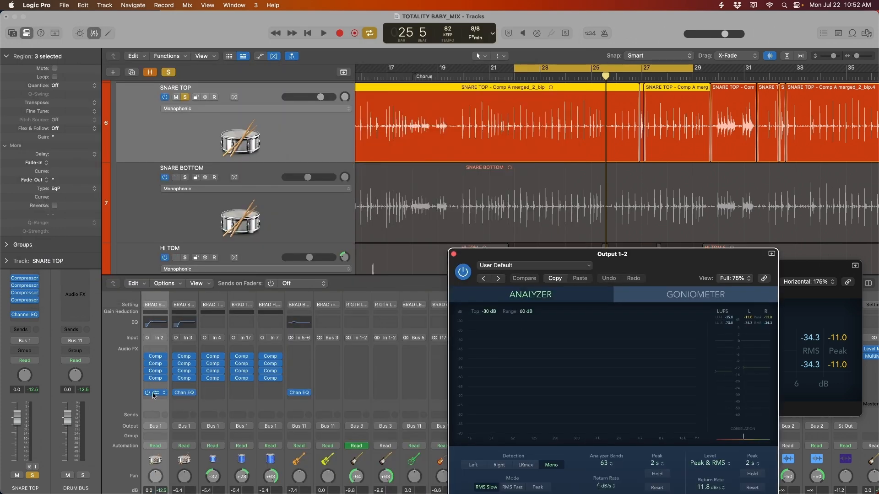
Open SNARE BOTTOM's Channel EQ, set its low cut to 120 Hz and its low-mid boost to +3.1 dB at 169 Hz, and audition it
click(184, 394)
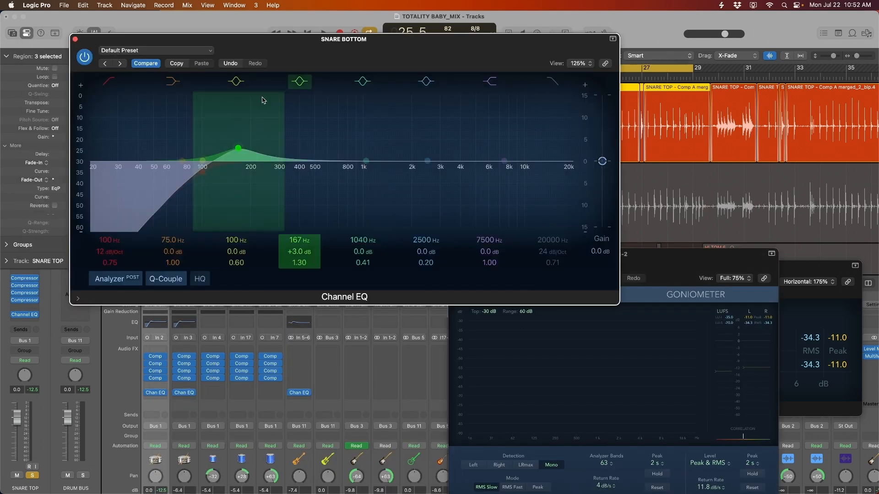
drag(202, 192, 239, 143)
key(space)
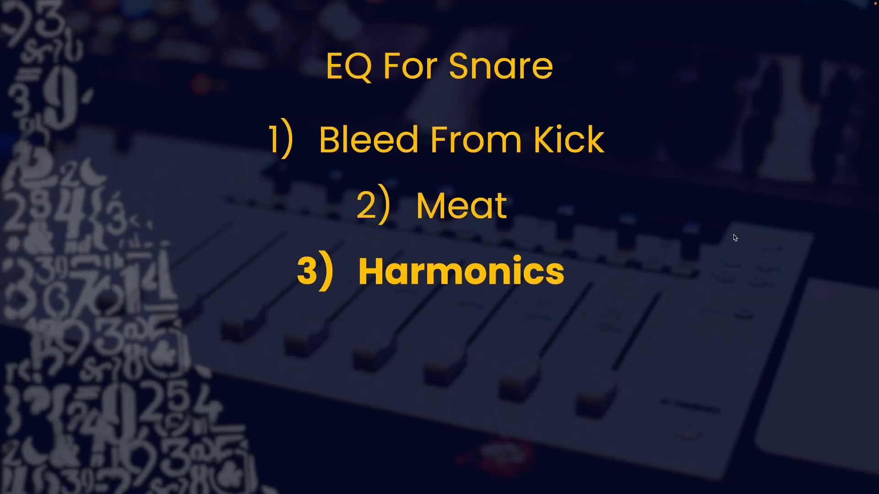
key(Right)
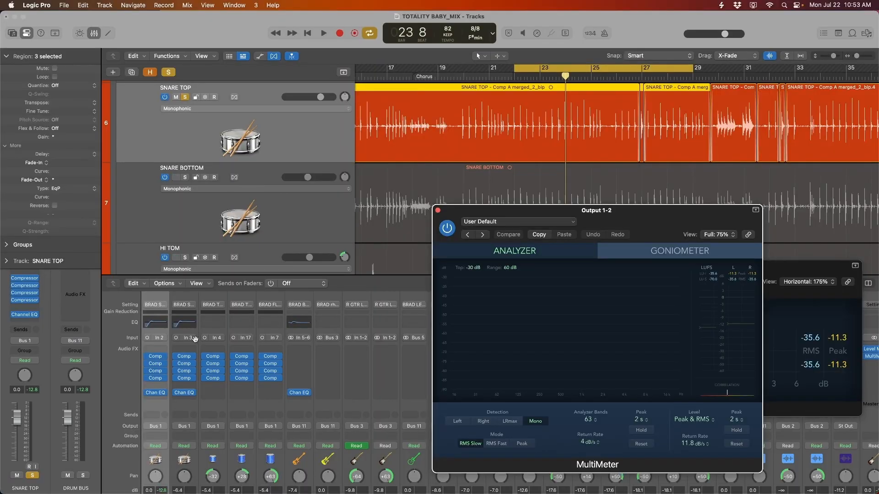
Sweep SNARE TOP's mid band from a +12.1 dB boost at 322 Hz with Q 2.60 to 560 Hz during playback, ending nearly flat
click(153, 322)
drag(353, 251, 275, 194)
key(space)
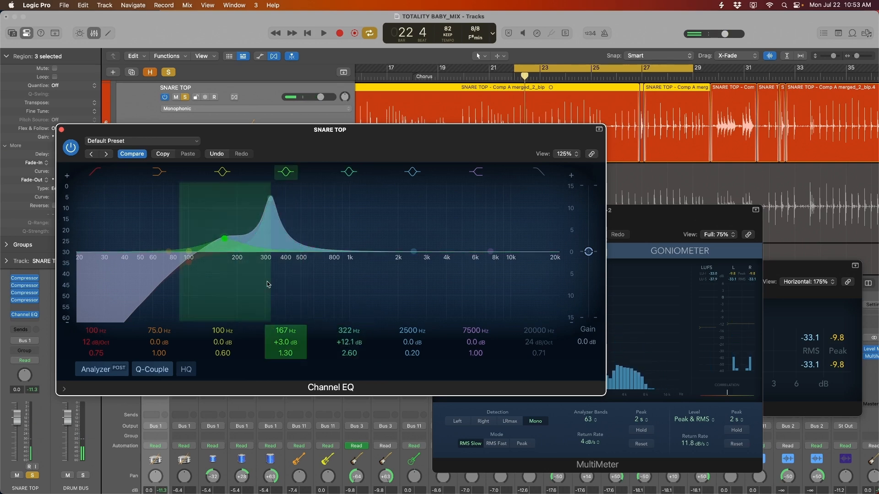
drag(703, 224, 789, 249)
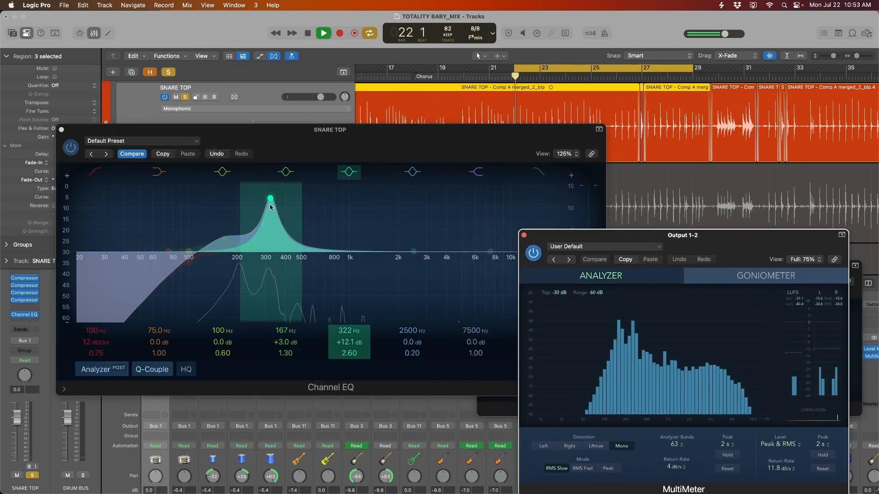
drag(271, 197, 310, 252)
key(space)
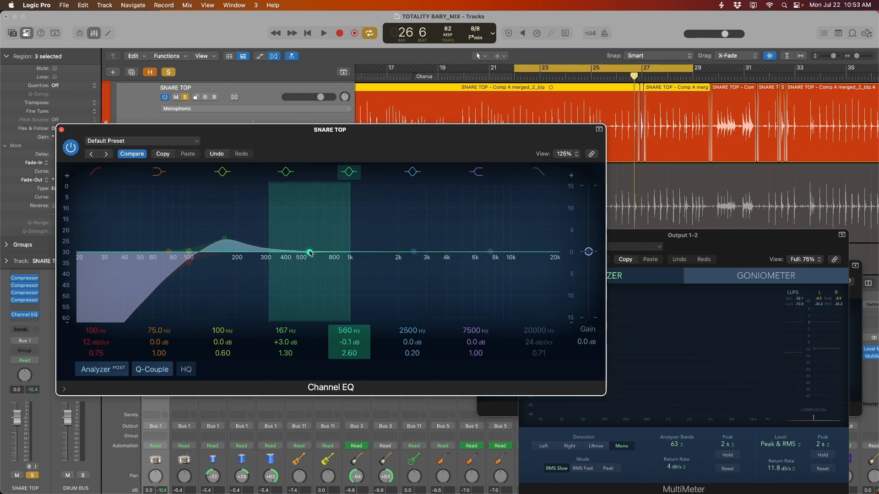
Turn SNARE TOP's mid band into a wide 1.5 dB cut at 520 Hz with Q 0.33 and fine-tune it during playback
scroll(308, 252, down, 5)
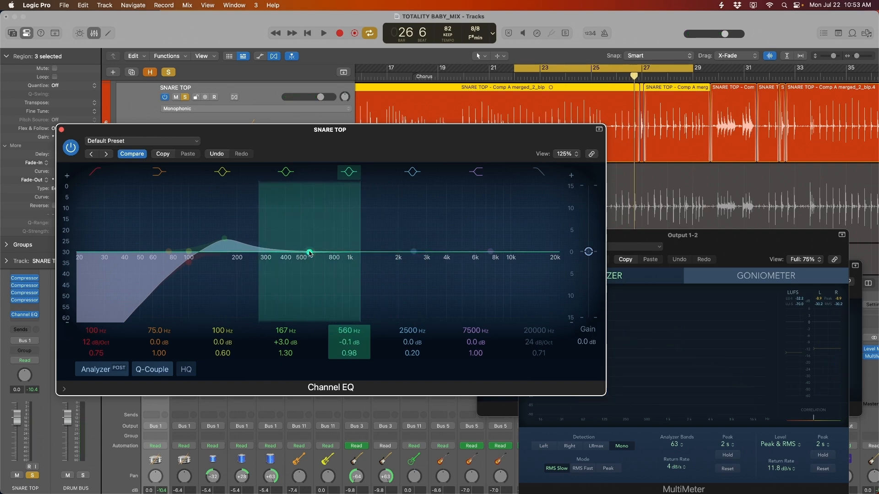
drag(308, 252, 304, 258)
scroll(306, 263, down, 4)
scroll(306, 261, down, 1)
drag(304, 259, 305, 257)
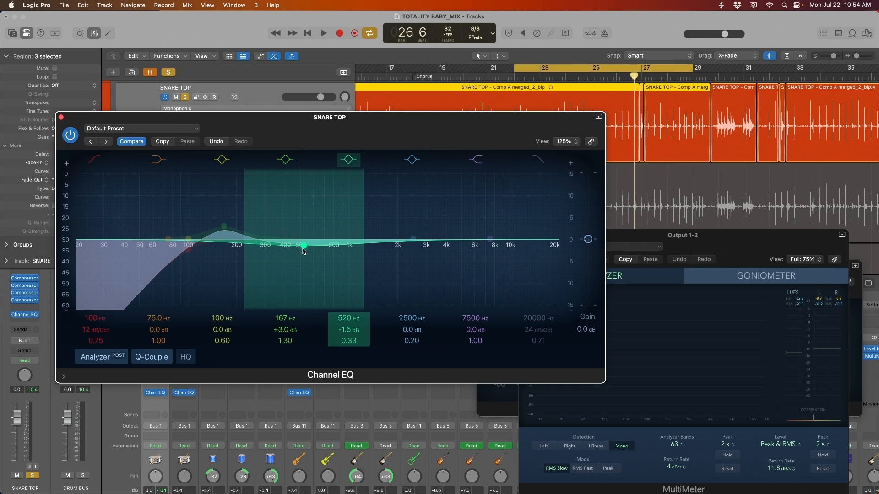
key(space)
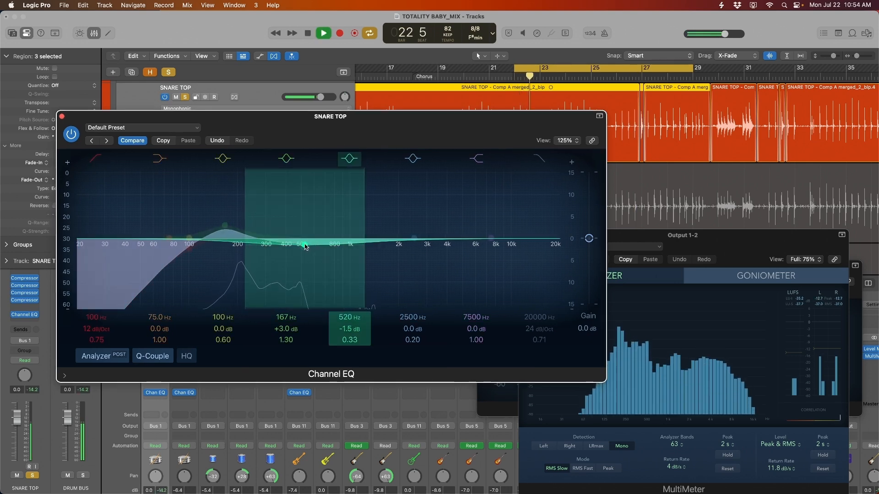
drag(305, 247, 280, 251)
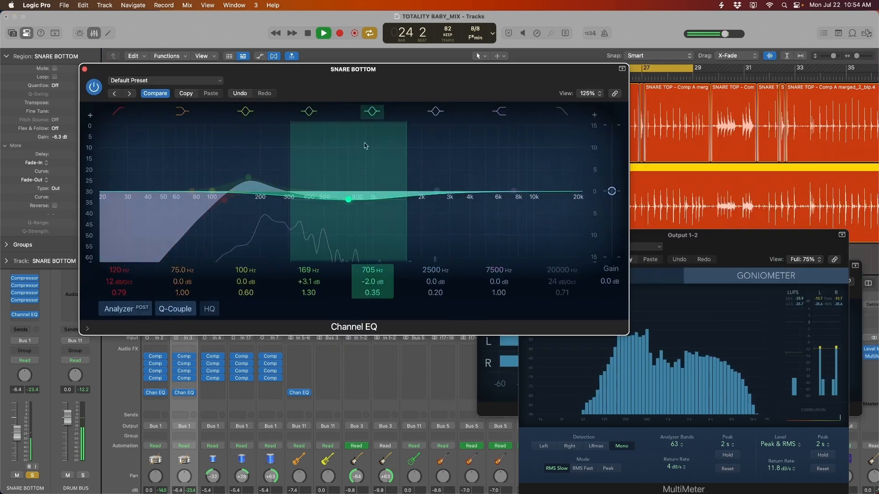
Set the low-mid cut in the Snare Bottom EQ to 650 Hz and -2.3 dB
mouse_move(349, 200)
mouse_down()
mouse_move(344, 141)
mouse_move(359, 141)
mouse_move(330, 137)
mouse_move(325, 147)
mouse_move(348, 187)
mouse_move(342, 201)
mouse_up()
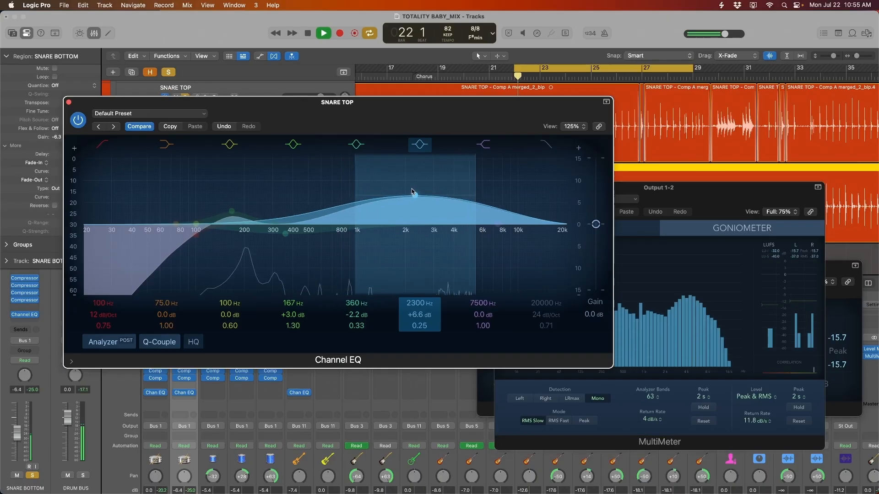
Reduce the Snare Top EQ's upper-mid boost to +1.5 dB at 2140 Hz with Q 0.57 while auditioning the loop, and close the EQ
drag(422, 187, 421, 217)
key(space)
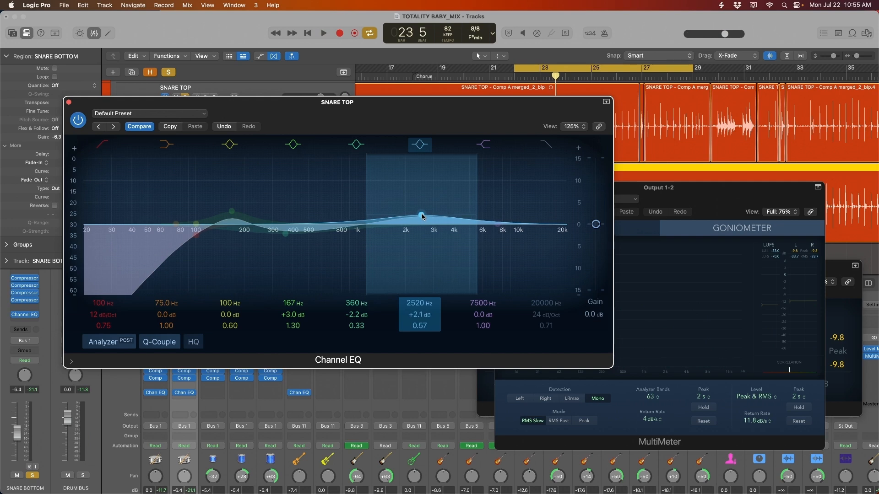
key(space)
mouse_move(422, 217)
mouse_down()
mouse_move(415, 168)
mouse_move(404, 168)
mouse_move(418, 168)
mouse_move(392, 173)
mouse_move(412, 172)
mouse_move(416, 182)
mouse_move(364, 210)
mouse_move(409, 215)
mouse_move(411, 205)
mouse_move(411, 216)
mouse_up()
key(space)
key(space)
key(space)
key(space)
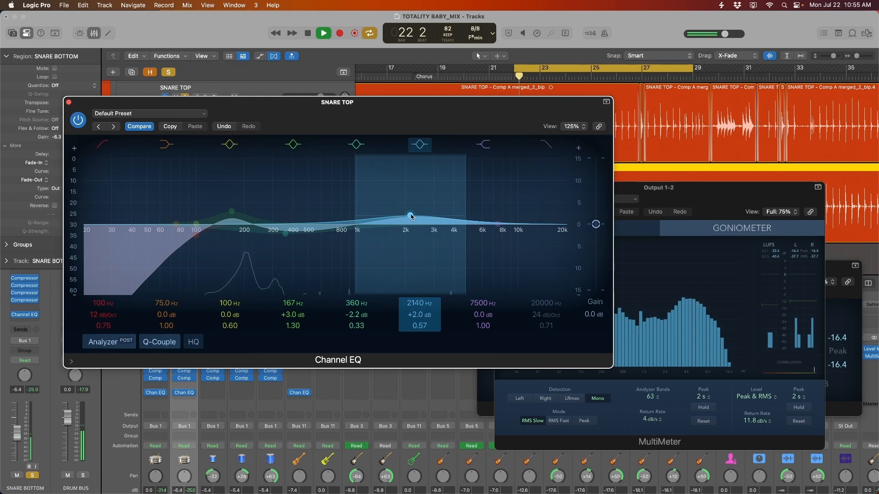
drag(411, 215, 410, 217)
key(space)
drag(92, 109, 96, 110)
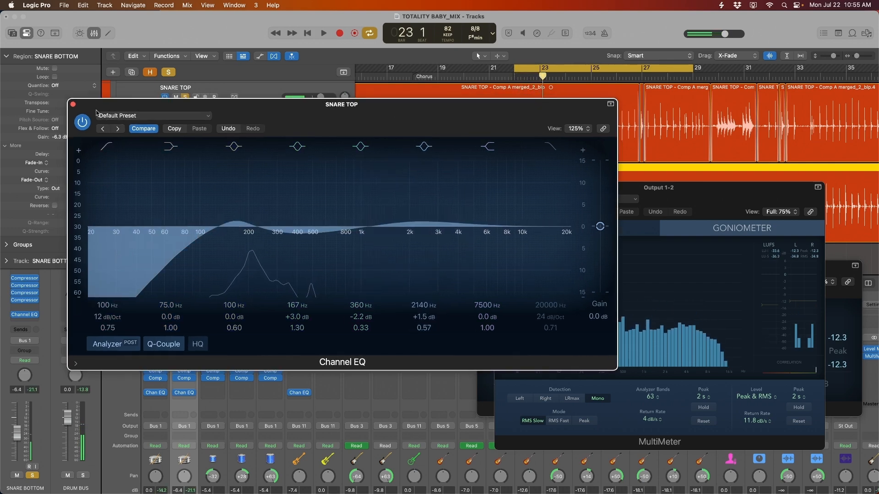
click(74, 104)
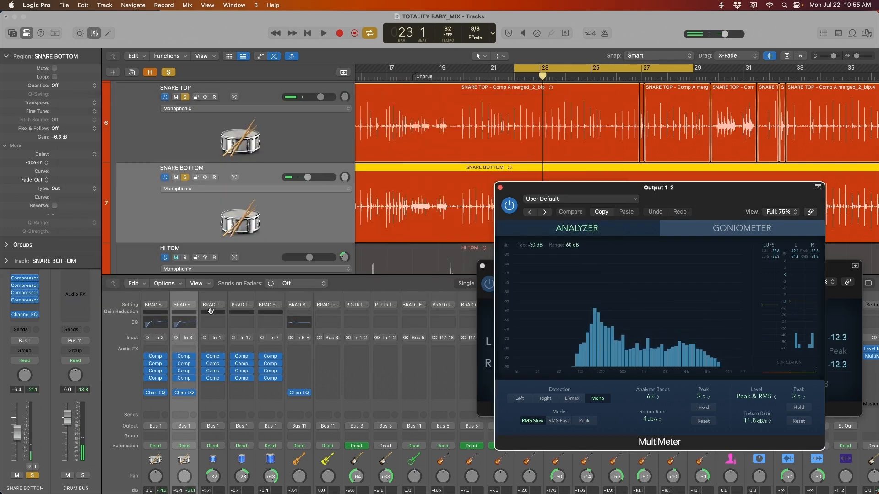
In the Snare Bottom EQ, set the upper-mid bell to 2400 Hz, +1.5 dB, Q 0.51 and the high shelf to 6950 Hz, +3.0 dB, Q 0.95
click(191, 393)
click(183, 394)
click(183, 394)
key(space)
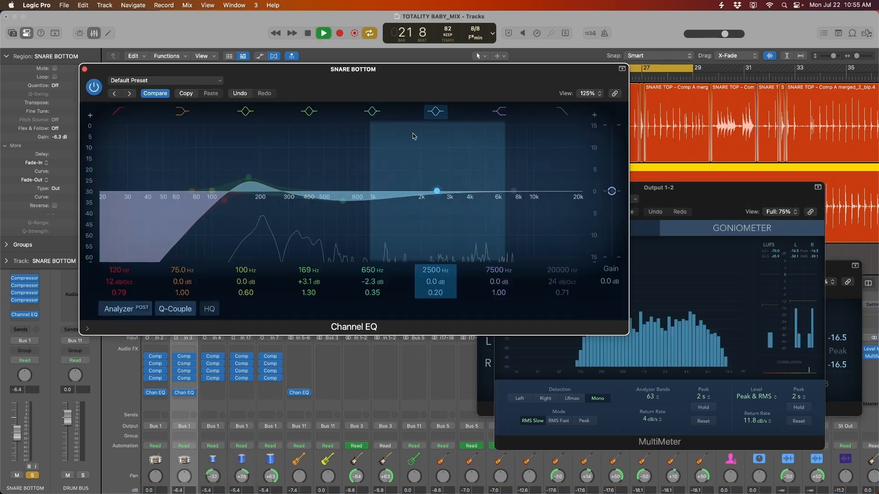
drag(420, 70, 427, 126)
mouse_move(444, 247)
mouse_down()
mouse_move(430, 213)
mouse_move(463, 210)
mouse_move(441, 221)
mouse_move(442, 245)
mouse_up()
scroll(444, 231, up, 3)
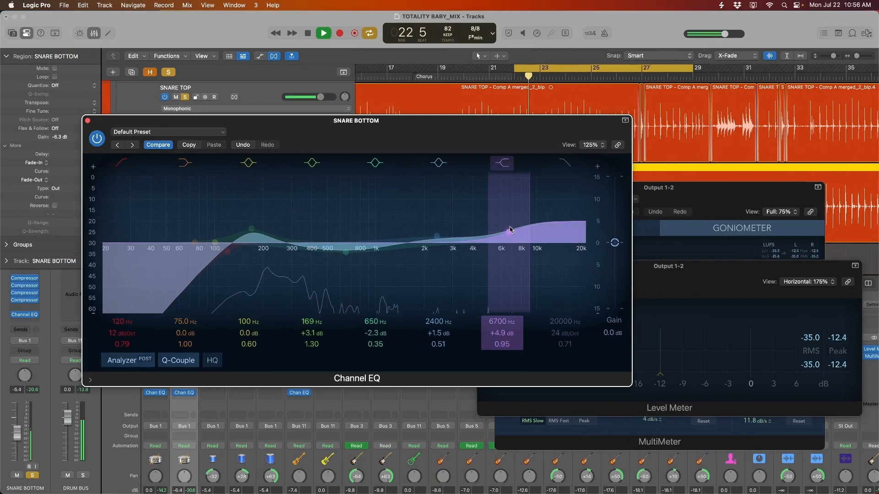
drag(503, 215, 512, 237)
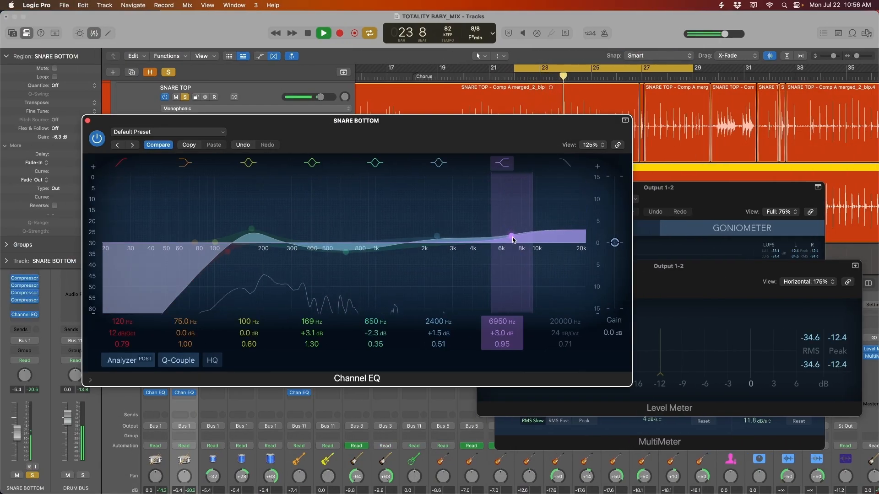
Enable the high-cut filter in the Snare Bottom EQ and set it to 11900 Hz, 12 dB/Oct, Q 0.75
click(566, 165)
key(space)
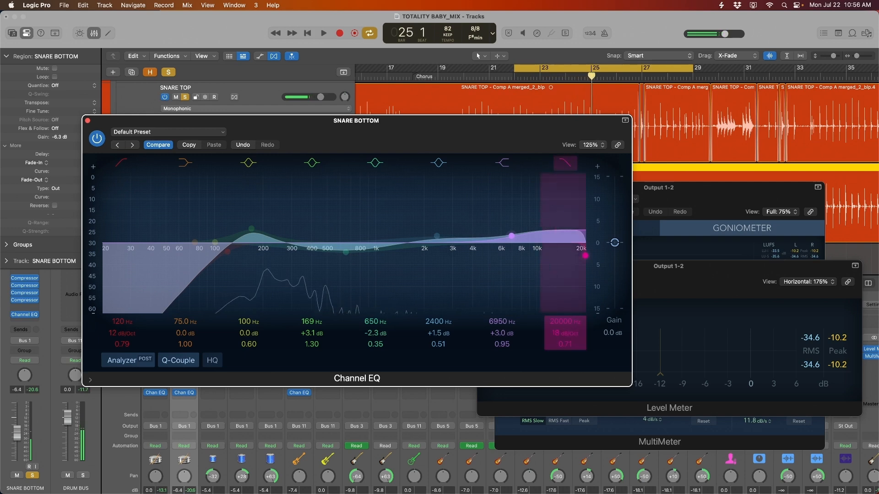
drag(564, 333, 565, 340)
drag(585, 256, 557, 257)
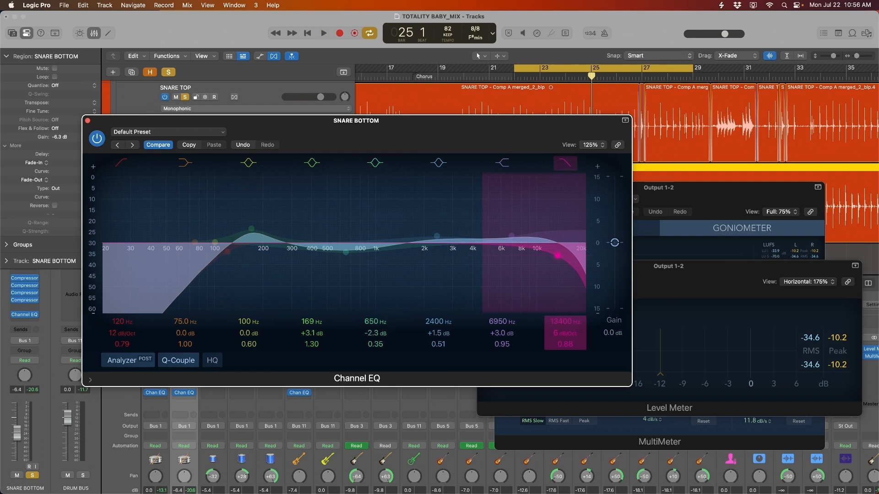
drag(562, 337, 563, 333)
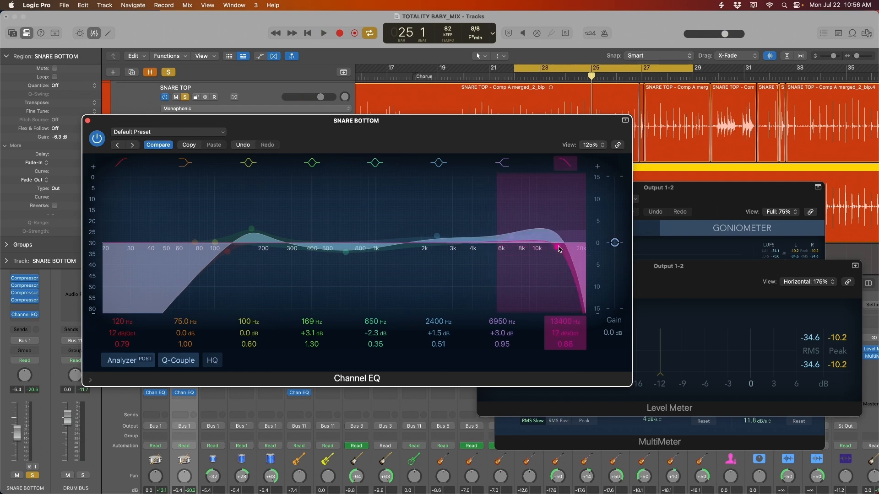
drag(558, 248, 553, 253)
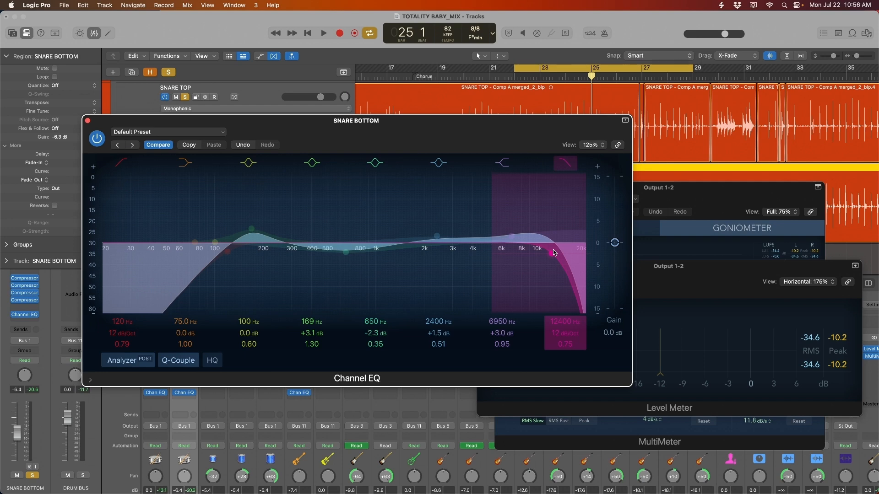
drag(553, 252, 547, 256)
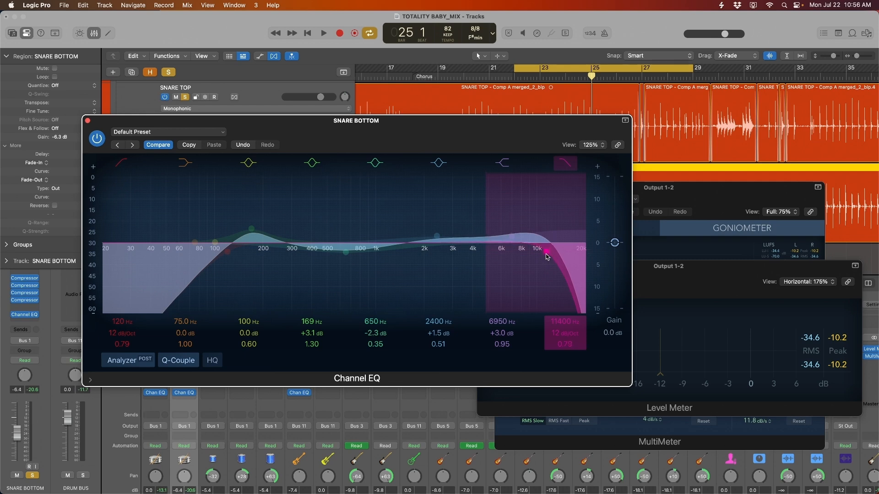
drag(546, 256, 549, 258)
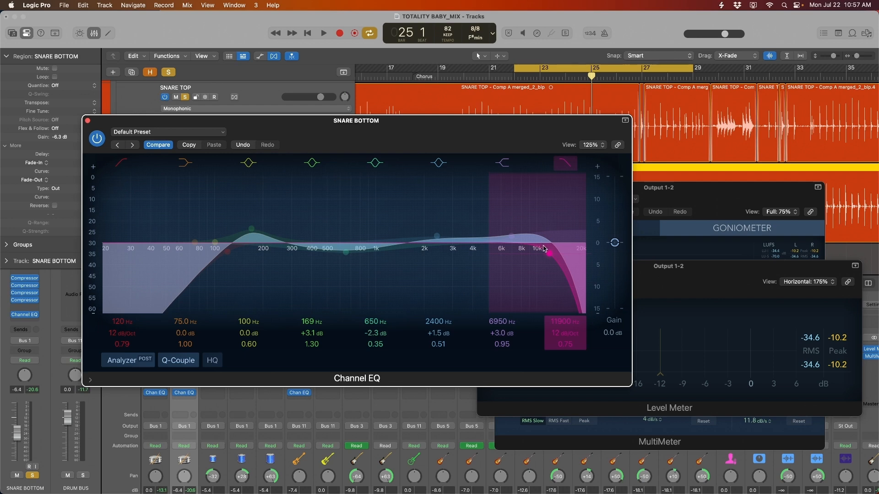
Lower the Snare Bottom EQ's high shelf to 5850 Hz and compare the sound with the EQ bypassed and active during playback
mouse_move(482, 235)
mouse_down()
mouse_move(442, 236)
mouse_move(470, 238)
mouse_up()
key(space)
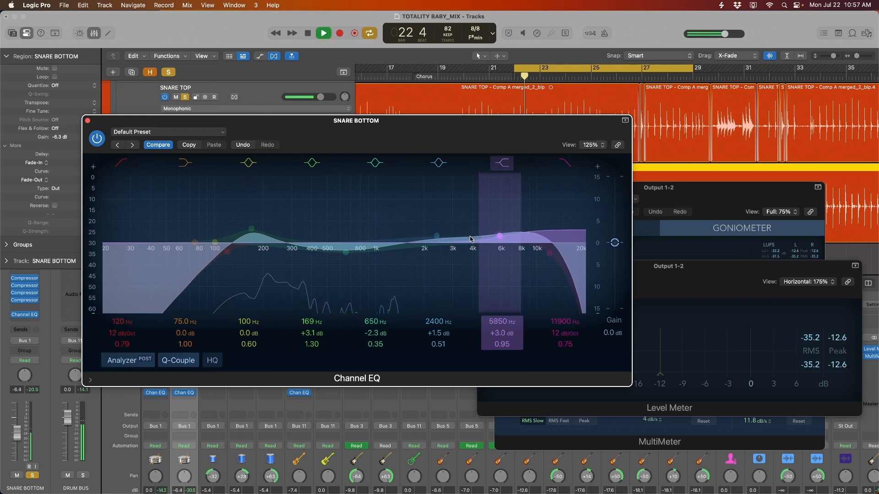
click(96, 139)
drag(97, 139, 116, 146)
click(109, 147)
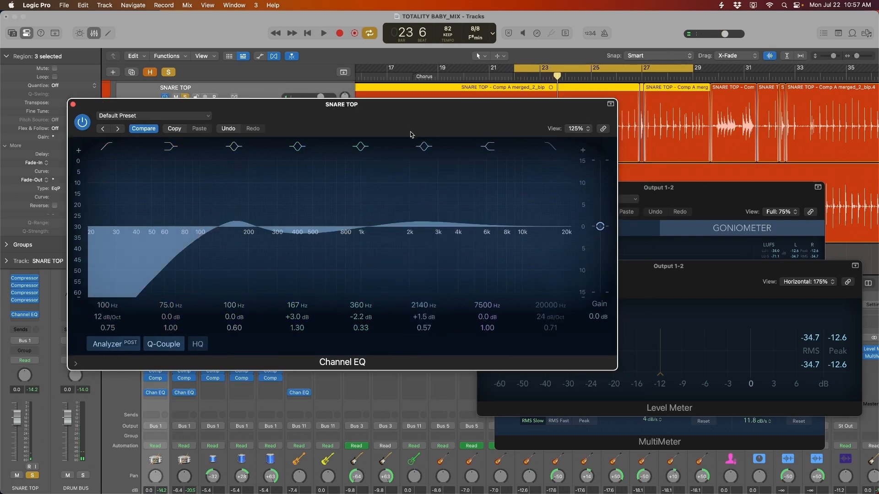
In the Snare Top EQ, set the high shelf to 6500 Hz, +3.0 dB and add a high cut at 15600 Hz, 24 dB/Oct, Q 0.54
drag(412, 133, 427, 189)
key(space)
drag(532, 274, 506, 267)
key(space)
drag(586, 295, 567, 298)
key(space)
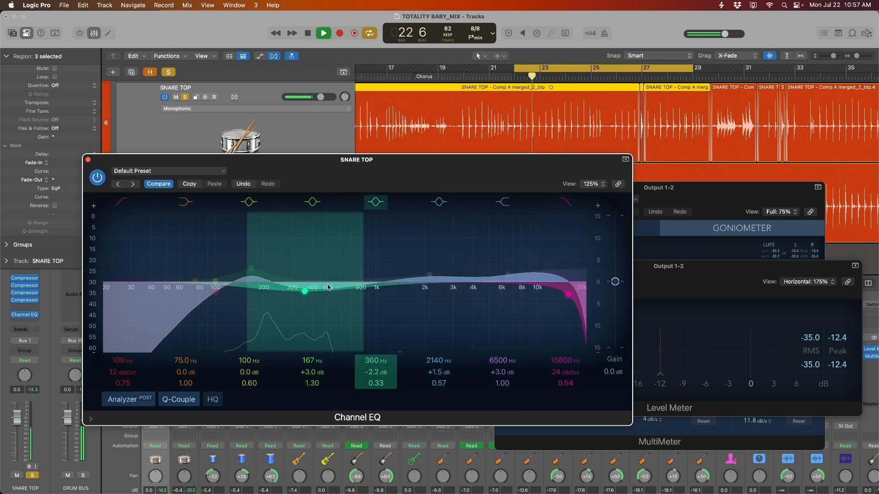
Refine the Snare Top EQ's upper-mid bell to 2120 Hz, +1.0 dB and the high cut to 14000 Hz, 12 dB/Oct, Q 0.57, and close it
drag(400, 279, 399, 281)
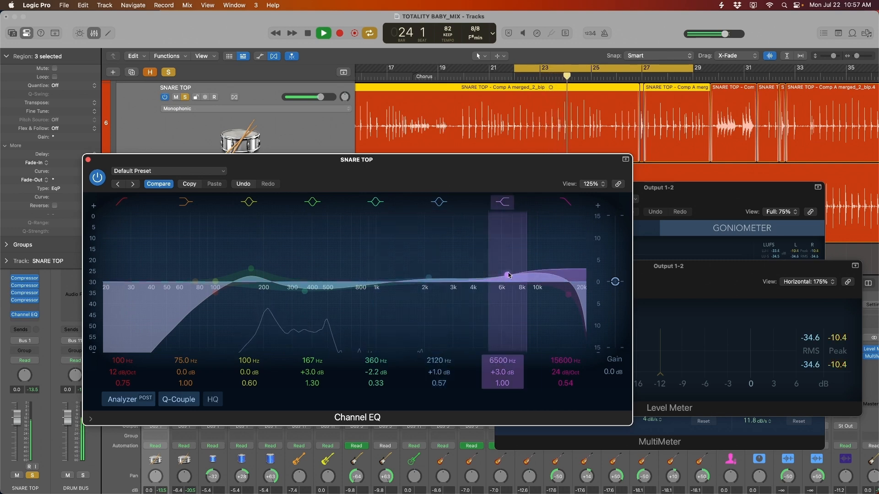
drag(580, 296, 584, 296)
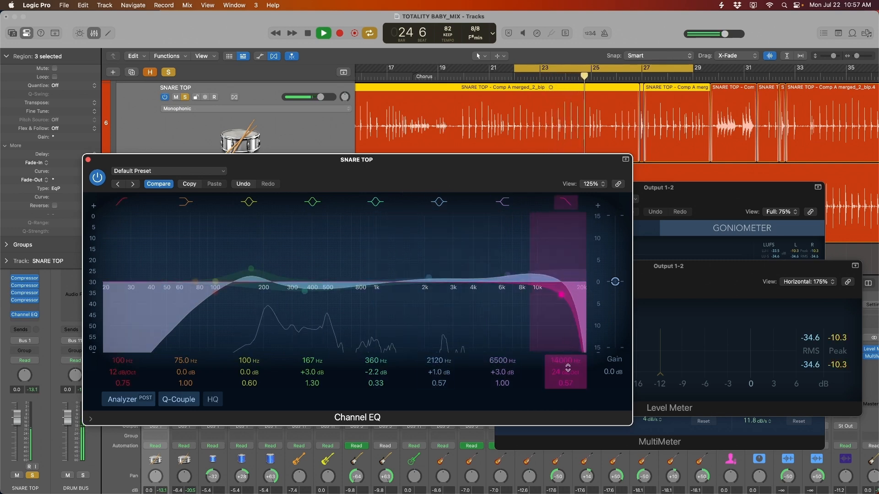
drag(567, 370, 566, 366)
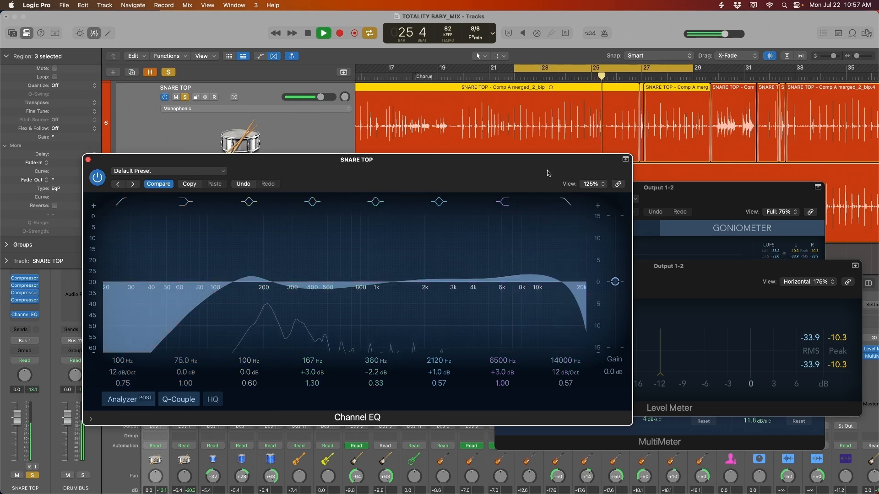
key(super+w)
key(space)
Unsolo the snare tracks, and select and solo the two overhead tracks OH L and OHR
key(s)
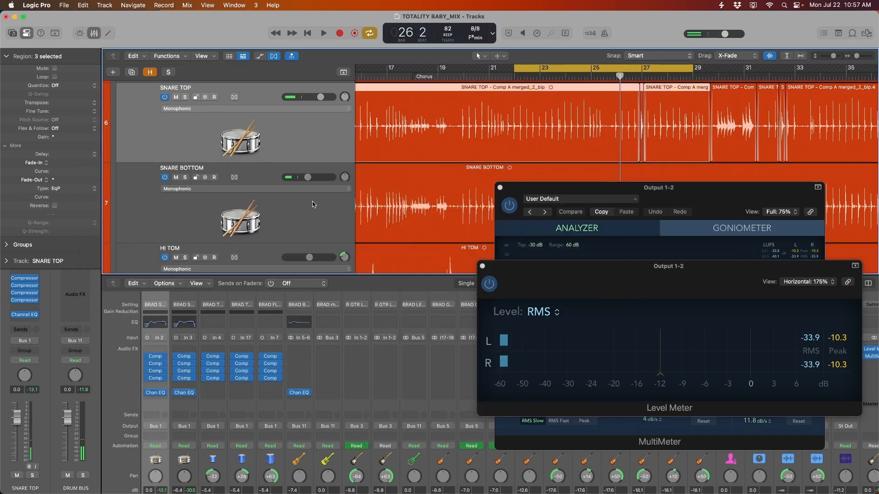
scroll(300, 194, up, 5)
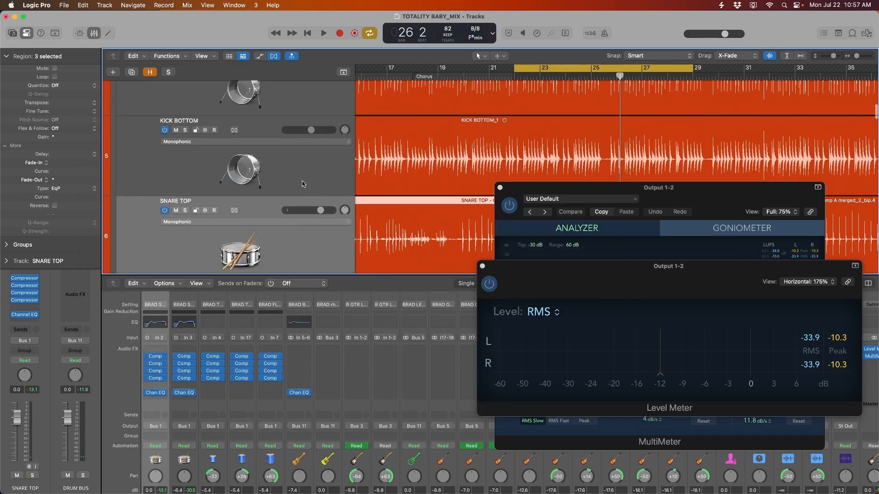
click(302, 181)
scroll(303, 181, up, 5)
click(302, 167)
scroll(301, 174, up, 5)
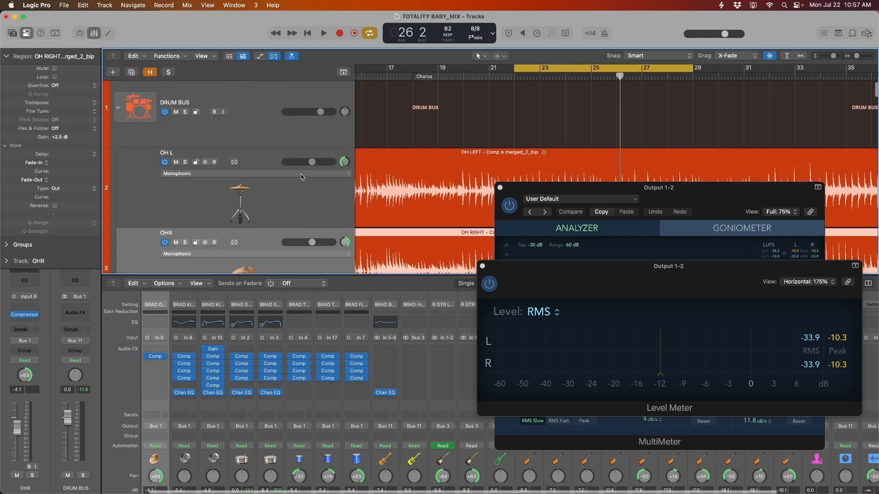
scroll(302, 219, down, 2)
click(301, 201)
shift+click(302, 245)
key(s)
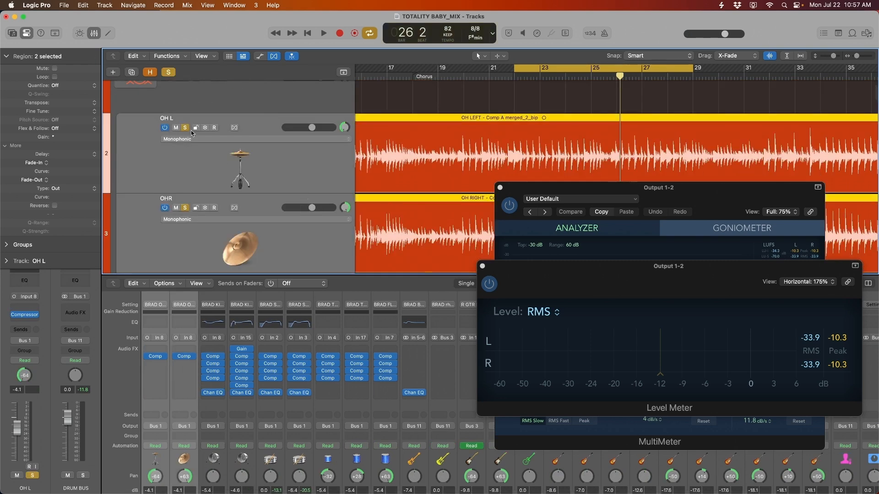
Play the chorus loop to listen to the soloed overheads, and stop playback
key(space)
scroll(301, 191, down, 6)
scroll(300, 191, up, 5)
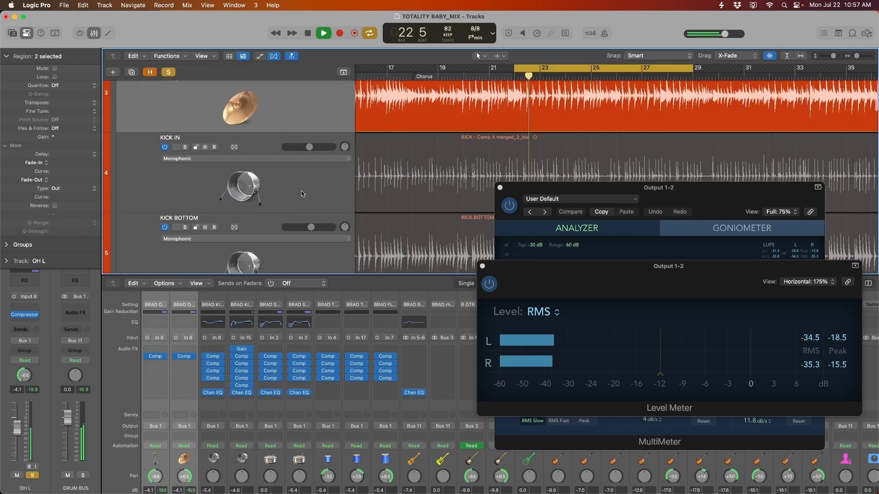
scroll(302, 193, up, 3)
key(space)
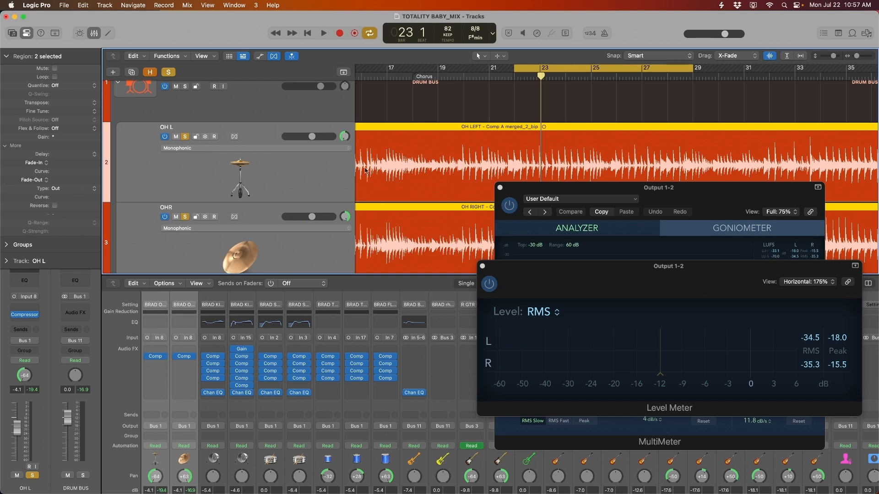
Select the Snare Top and Snare Bottom tracks together in the track list
scroll(293, 182, down, 2)
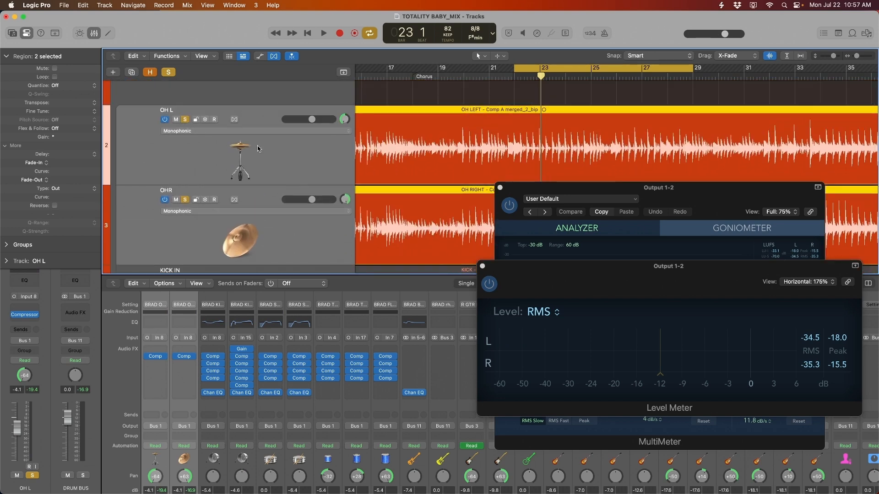
scroll(283, 183, down, 6)
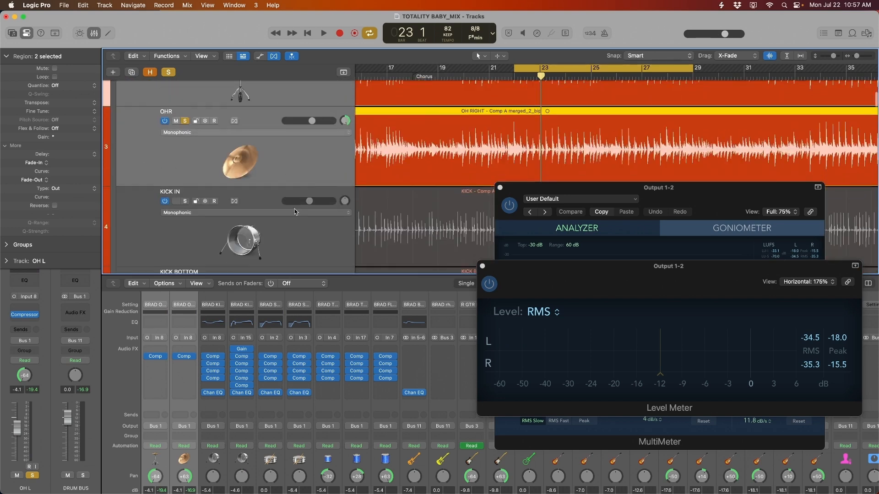
click(295, 188)
shift+click(307, 259)
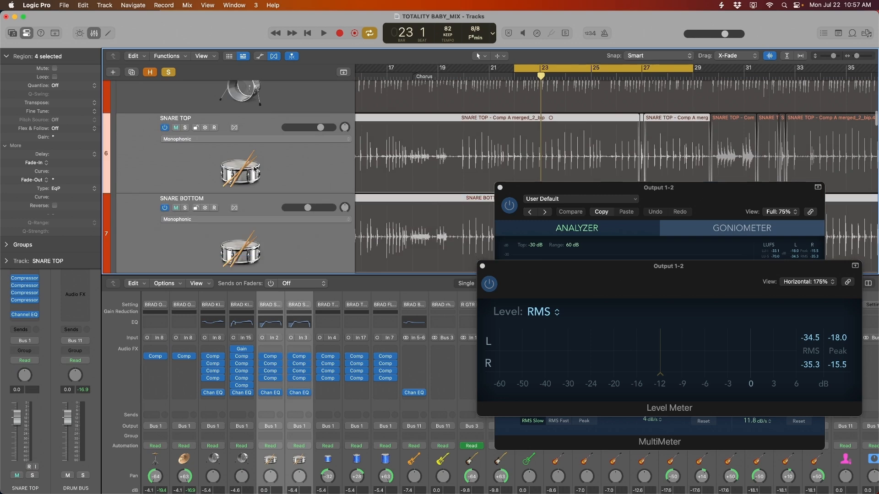
scroll(233, 151, up, 8)
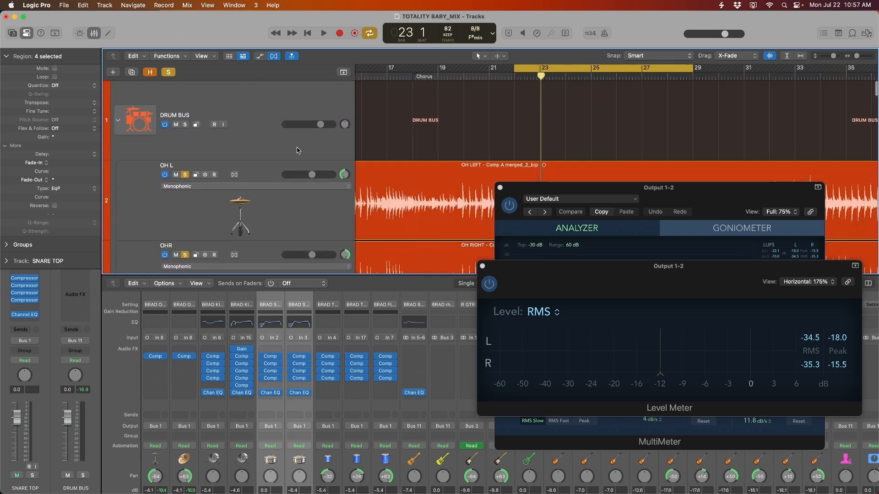
scroll(319, 221, down, 4)
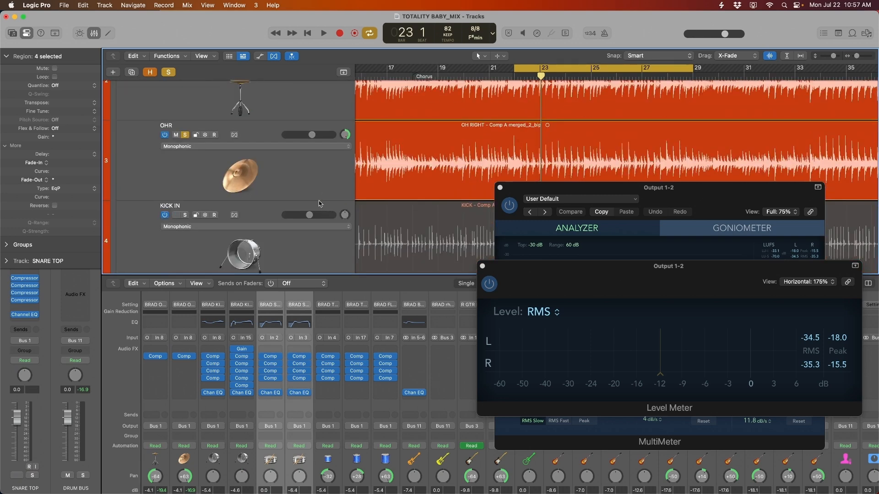
scroll(320, 203, up, 3)
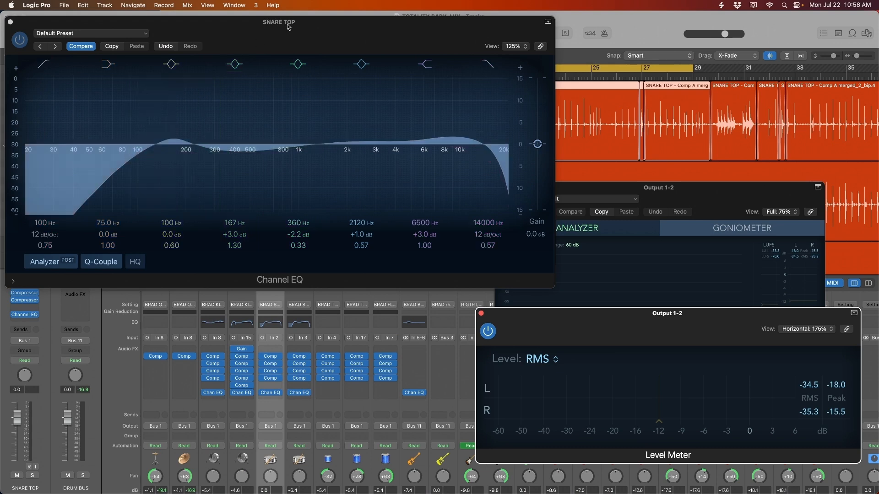
Solo the Snare Top track with its Channel EQ bypassed and play the loop to check its level on the Level Meter
click(288, 27)
drag(288, 27, 293, 28)
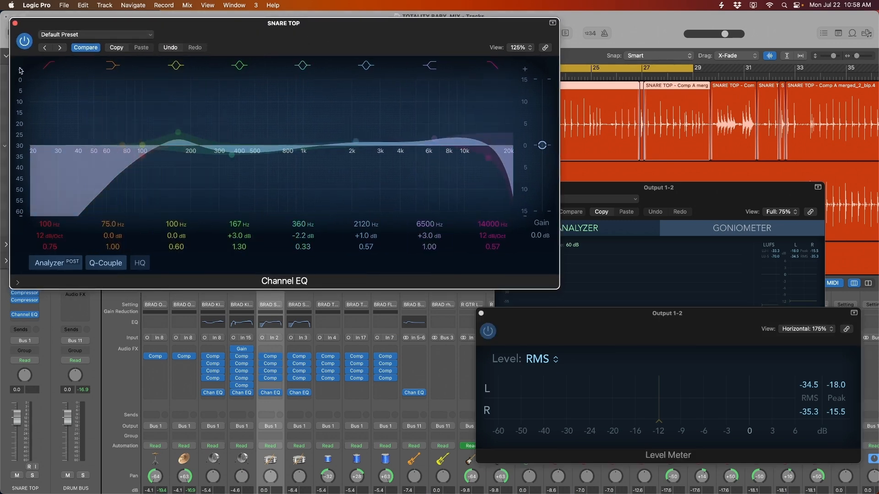
drag(640, 331, 653, 293)
scroll(291, 417, down, 5)
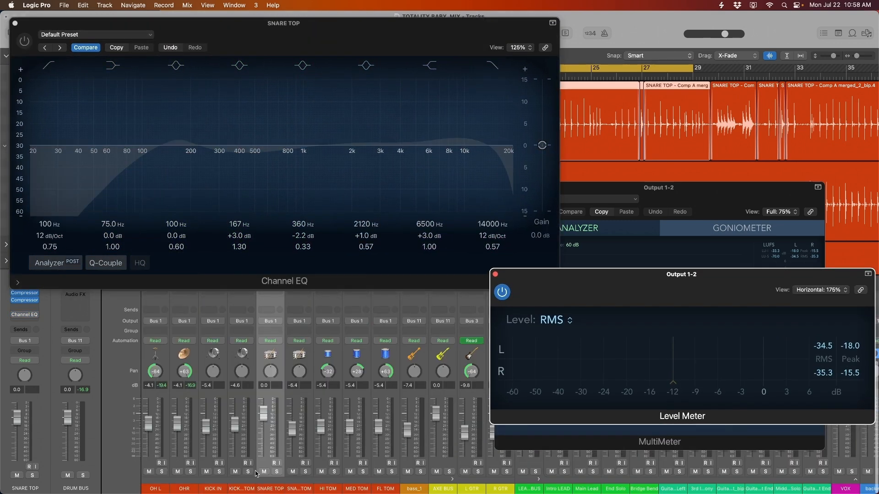
click(276, 472)
scroll(277, 471, up, 5)
drag(716, 283, 691, 315)
key(space)
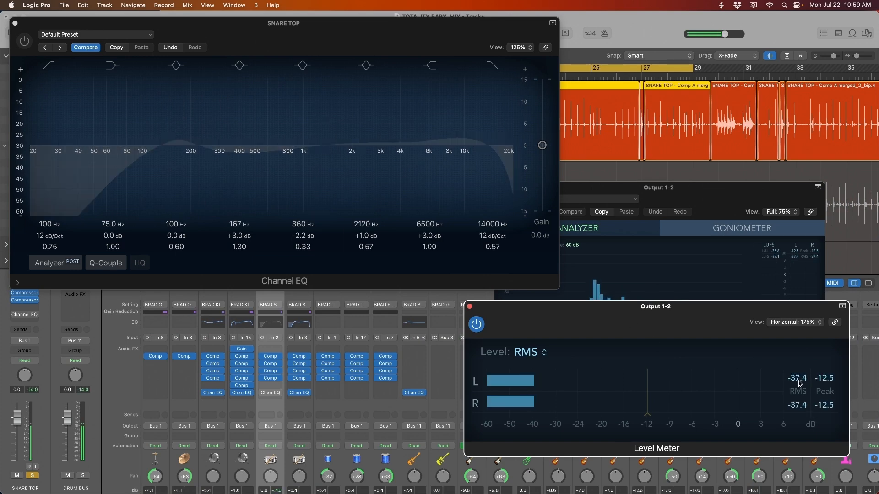
Re-enable the Snare Top track's Channel EQ to check its level, and open the Snare Bottom track's Channel EQ
click(24, 41)
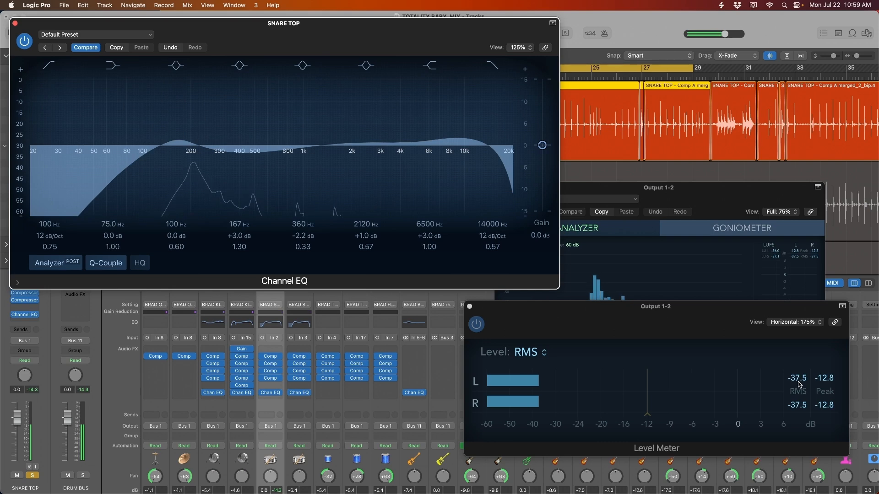
click(14, 23)
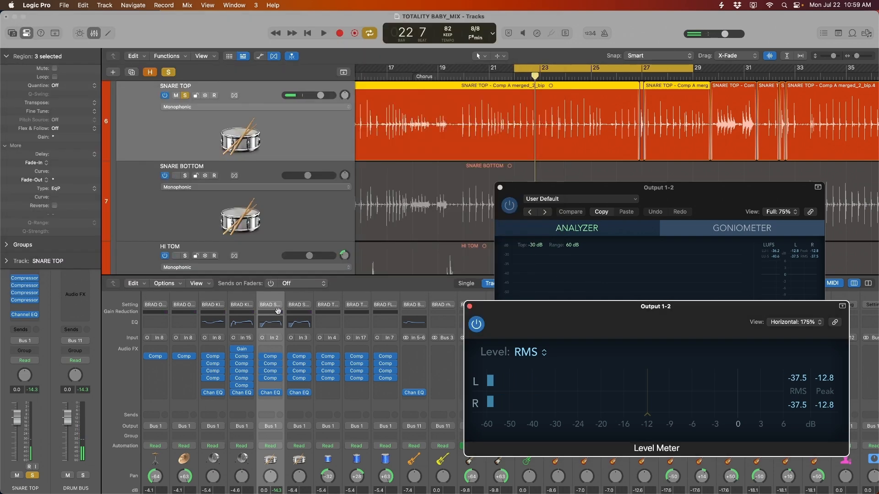
click(309, 368)
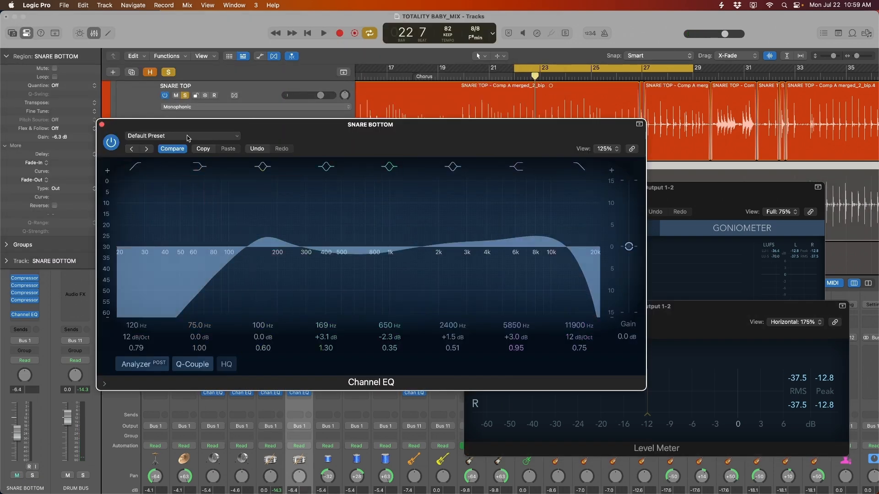
Solo the Snare Bottom track instead of Snare Top and play the loop to check its equalized level on the Level Meter
drag(240, 131, 214, 217)
click(185, 176)
click(185, 95)
drag(489, 232, 441, 58)
key(space)
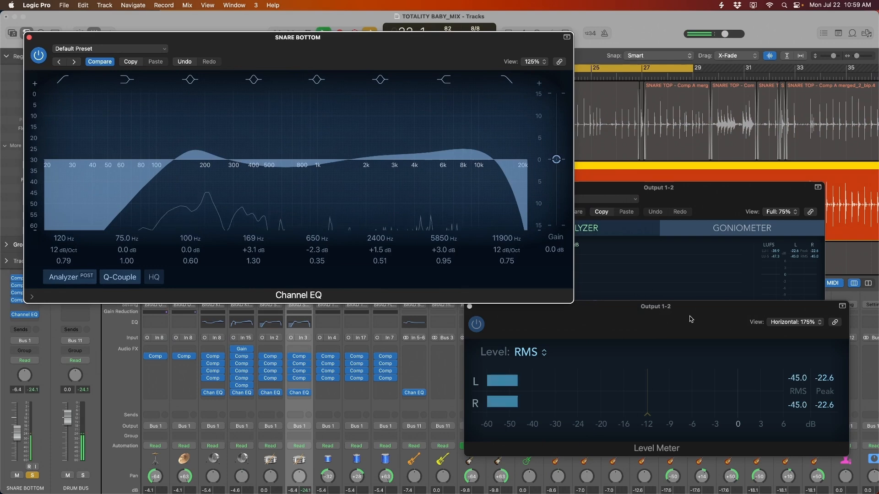
drag(798, 385, 797, 392)
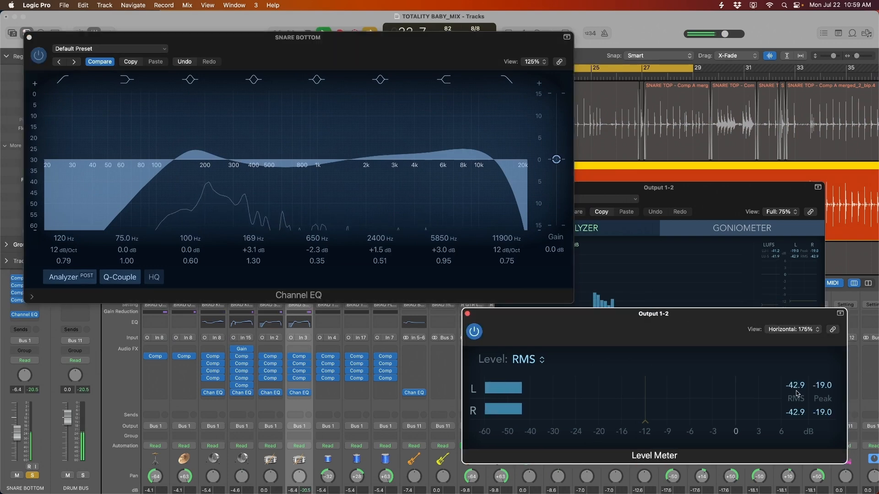
key(space)
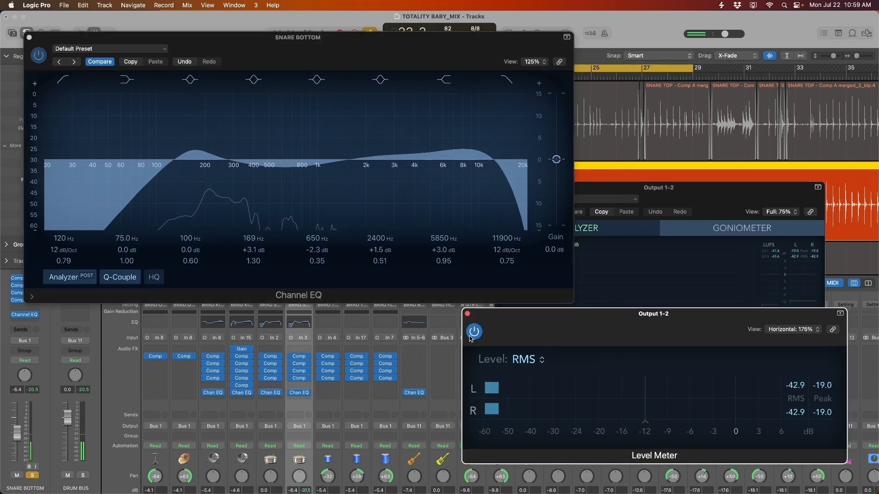
Compare the Snare Bottom level on the Level Meter with its Channel EQ bypassed and enabled
click(474, 332)
key(space)
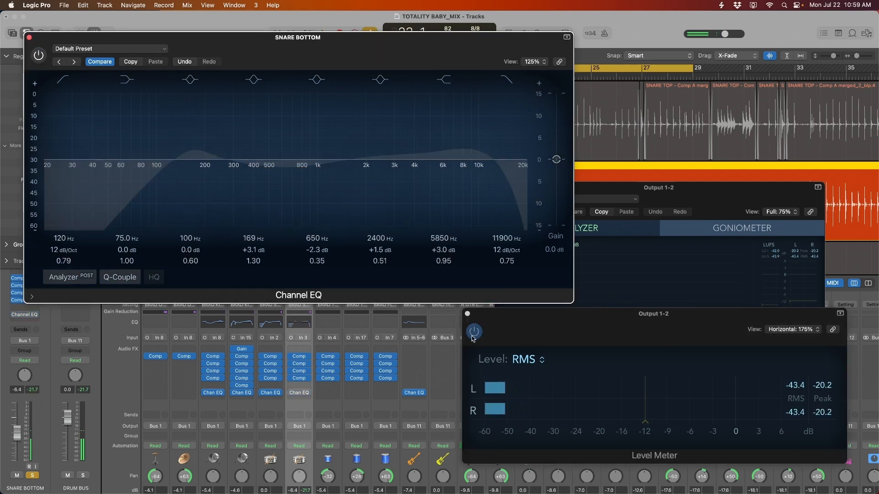
click(472, 334)
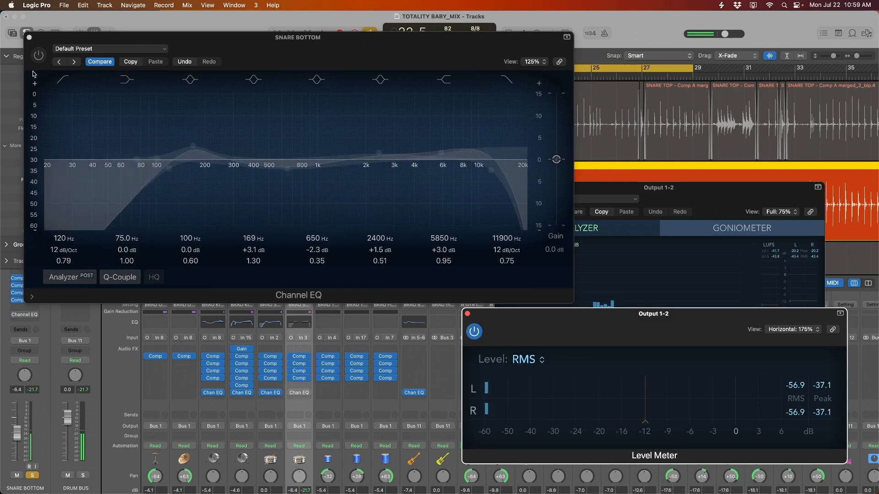
click(444, 183)
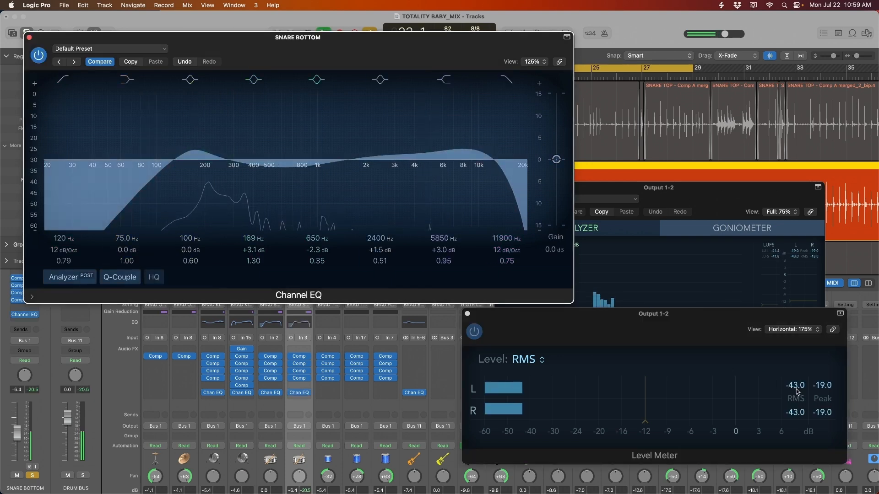
click(38, 56)
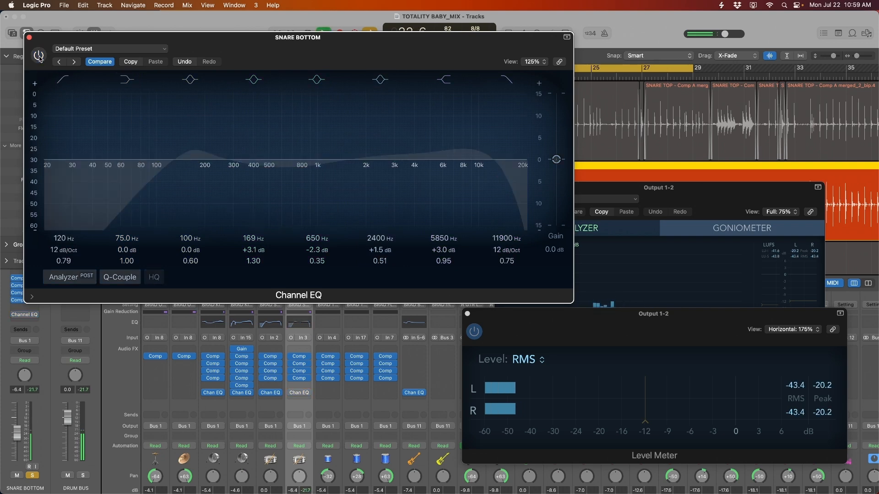
Lower the Snare Bottom Channel EQ's output gain to -0.4 dB and recheck the level with the EQ enabled
click(39, 55)
drag(555, 161, 555, 162)
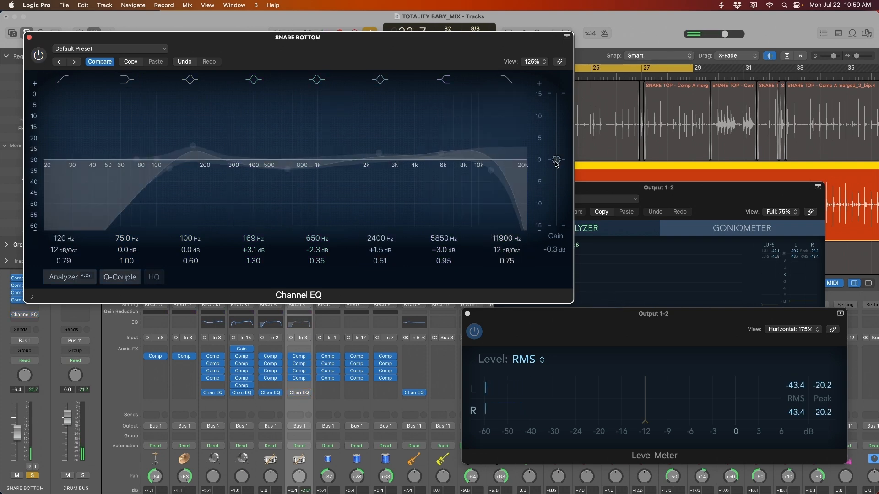
click(38, 55)
key(space)
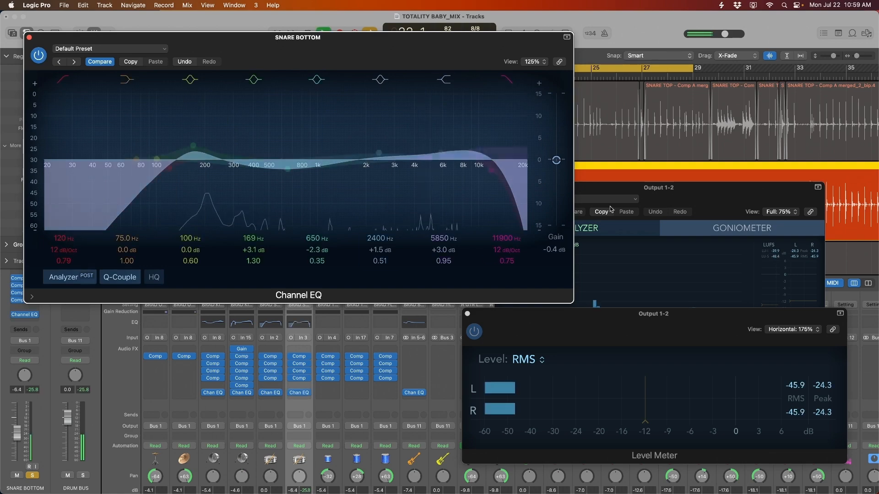
drag(654, 314, 465, 288)
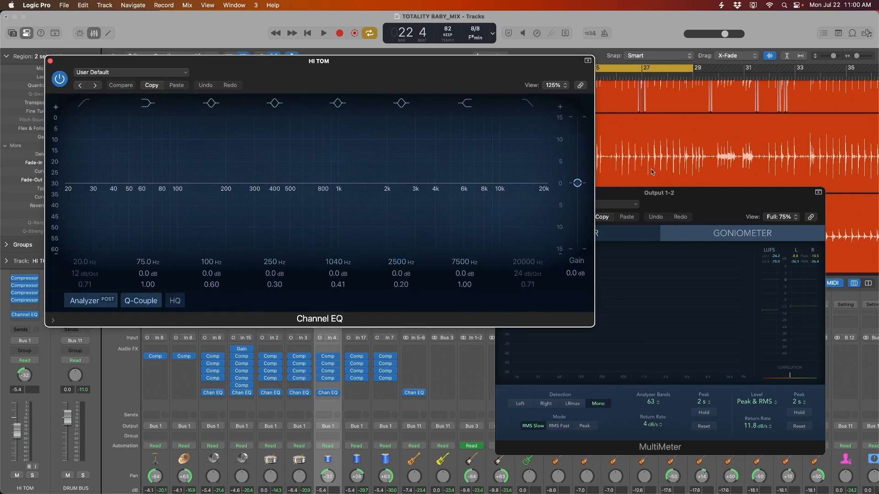
Solo the Hi Tom track and play a short loop around its hit near bar 25 with its Channel EQ open
drag(357, 79, 381, 274)
scroll(289, 183, down, 2)
key(s)
key(shift+space)
drag(460, 293, 443, 83)
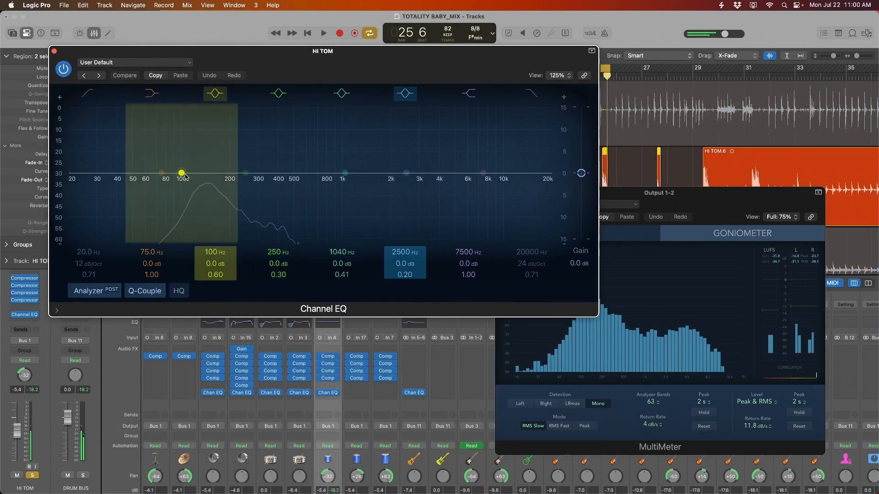
Boost the Hi Tom's fundamental at 140 Hz by +2.9 dB with a Q of 1.80, auditioning the loop
drag(182, 173, 214, 157)
key(space)
drag(652, 241, 674, 302)
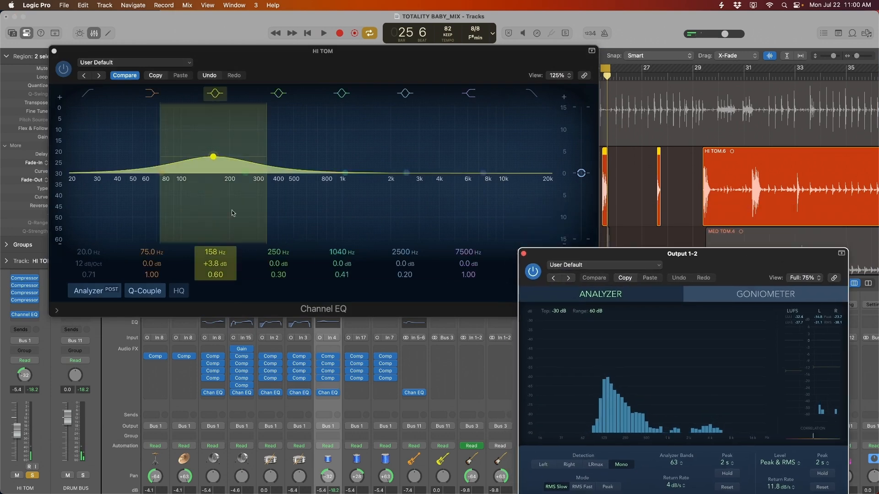
key(space)
mouse_move(214, 156)
mouse_down()
mouse_move(208, 145)
mouse_move(205, 163)
mouse_up()
key(space)
key(space)
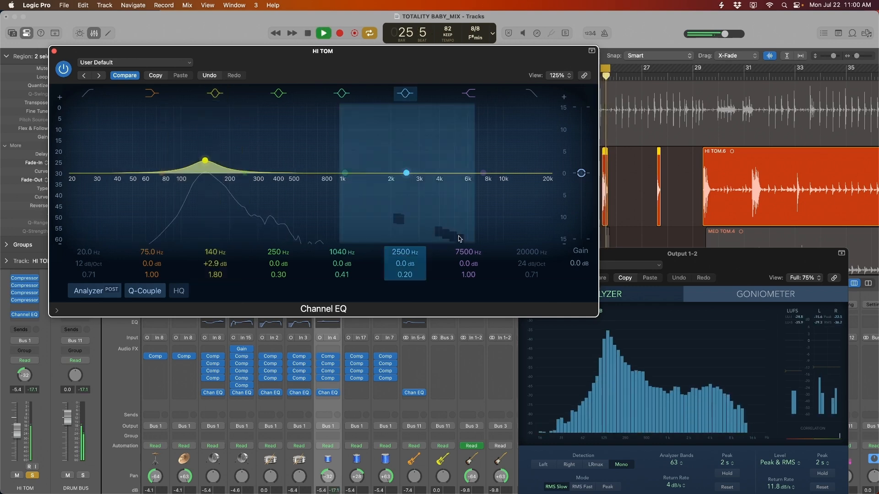
key(space)
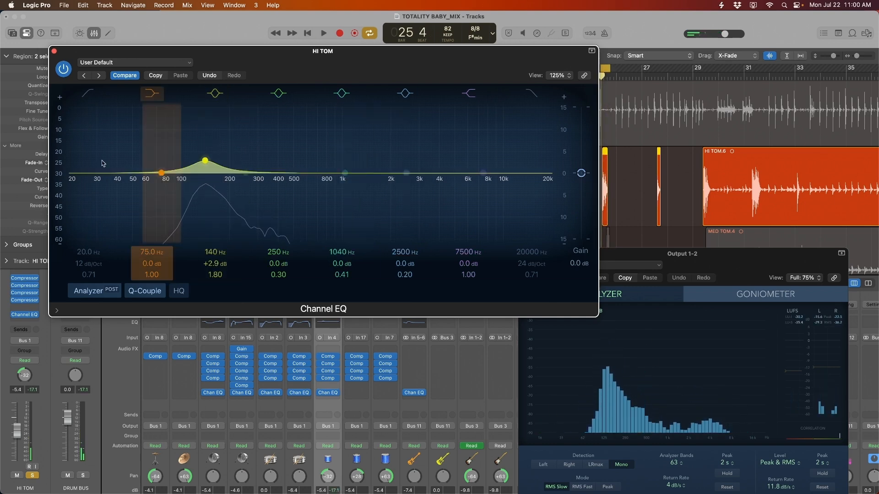
Add a low-cut filter on the Hi Tom at 62 Hz, 12 dB/Oct with a Q of 0.79, and play it back
drag(90, 166, 148, 184)
key(space)
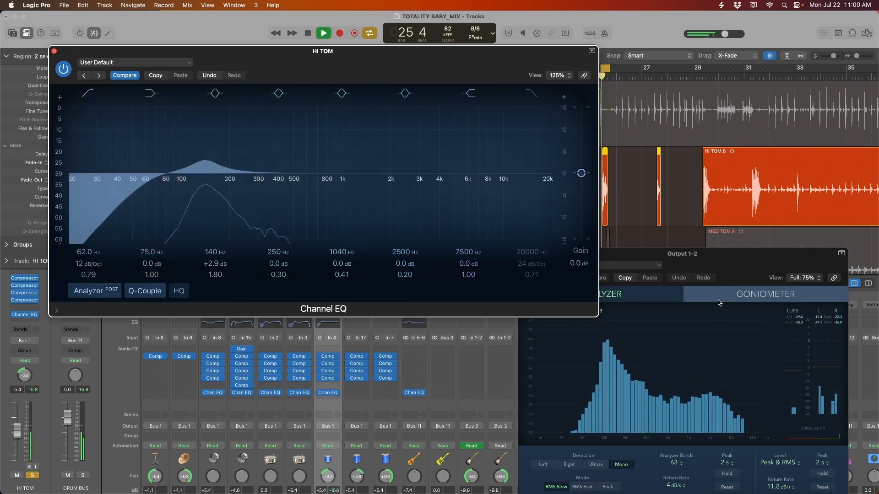
key(space)
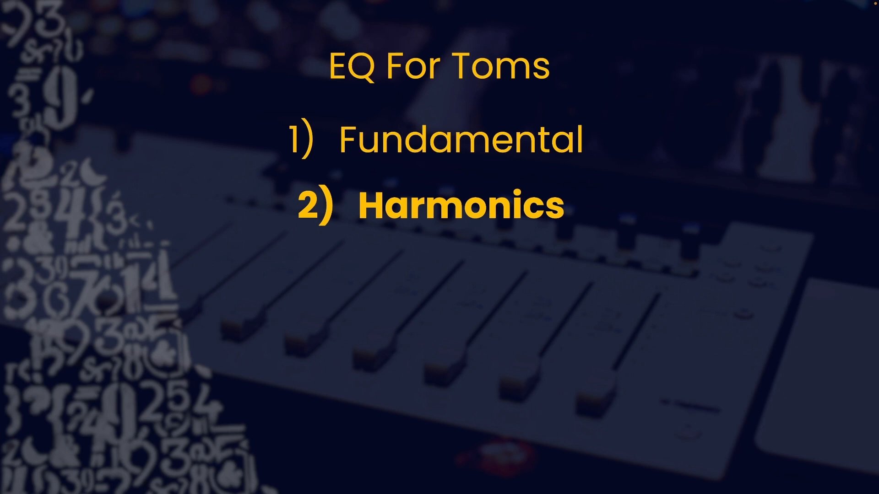
click(618, 265)
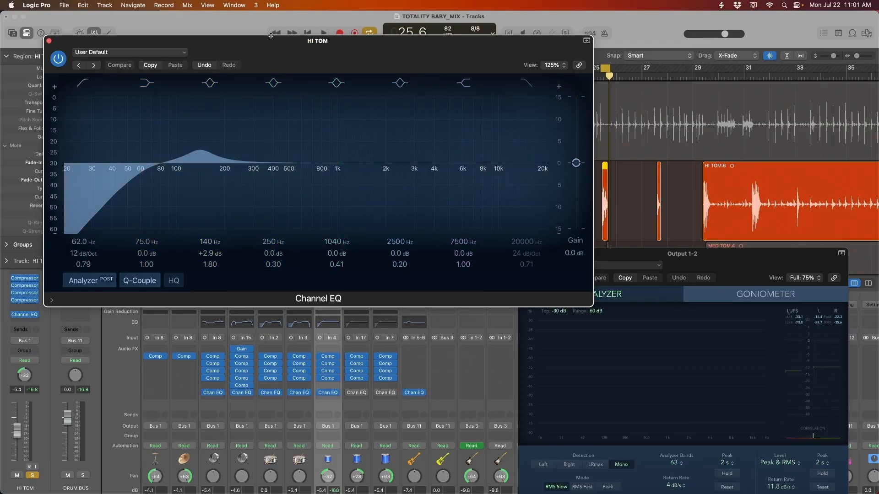
Try a +3.0 dB boost at 422 Hz with a Q of 2.00 on the Hi Tom, and flatten the band
drag(329, 36, 305, 27)
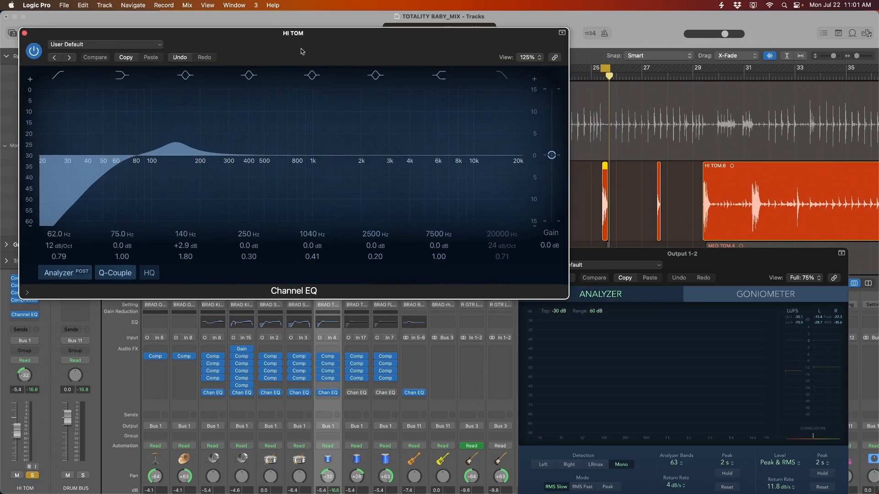
scroll(250, 141, up, 10)
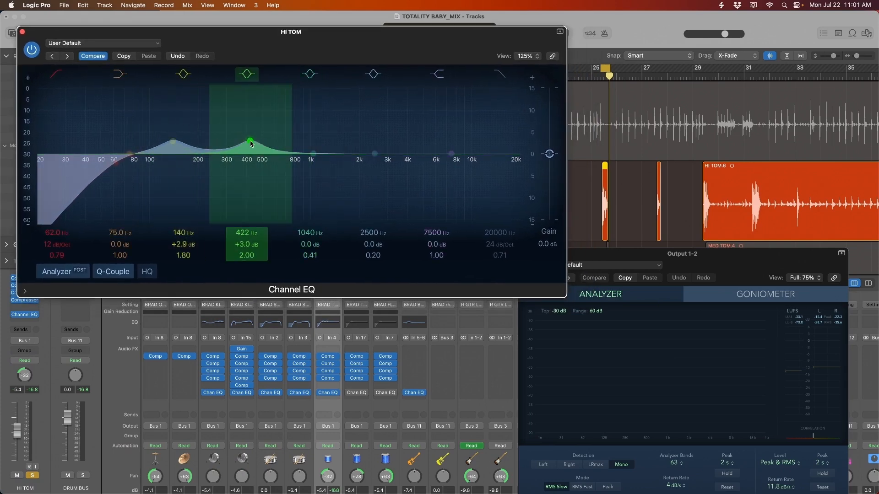
scroll(251, 142, down, 4)
drag(250, 141, 227, 153)
Play the Hi Tom loop and examine its harmonics on the MultiMeter's analyzer
drag(723, 271, 732, 225)
key(space)
key(space)
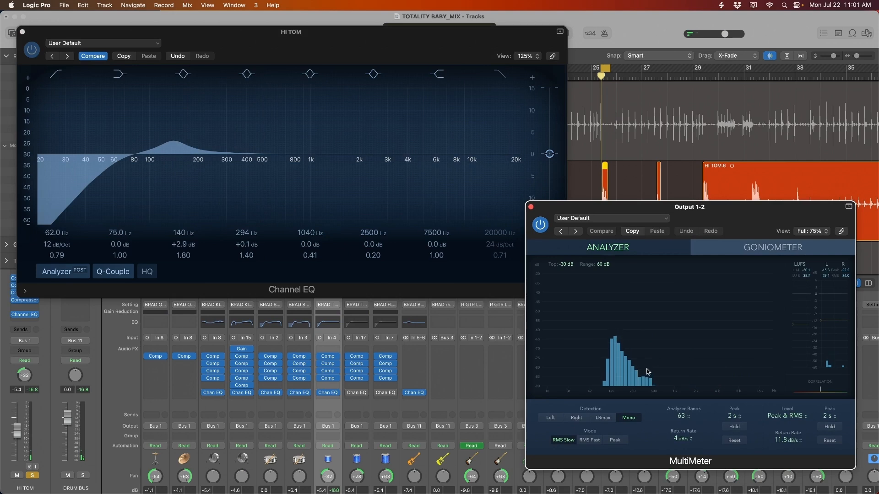
key(space)
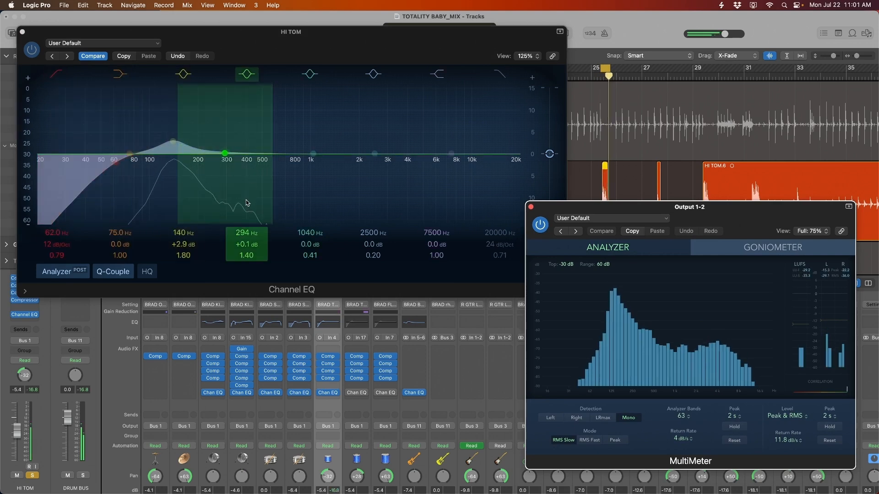
Find the Hi Tom's ringing harmonic with a narrow boost and cut it at 410 Hz by -7.1 dB with a Q of 8.20
drag(250, 184, 249, 108)
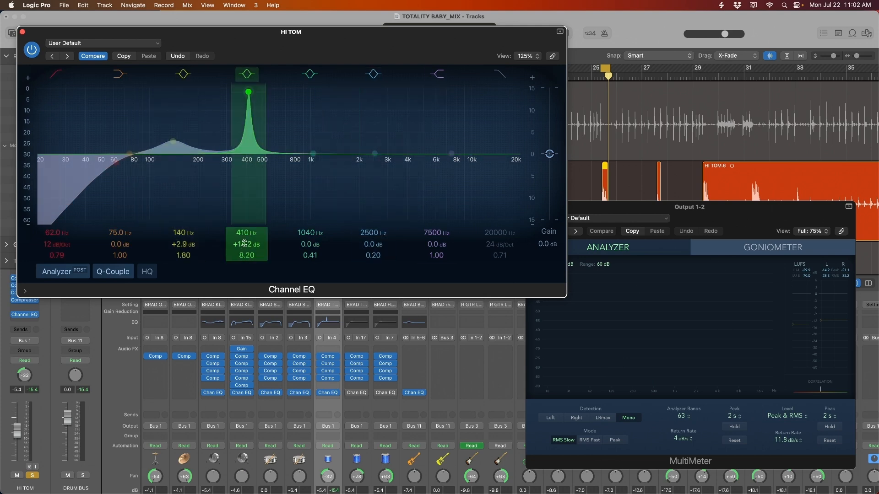
drag(246, 245, 246, 337)
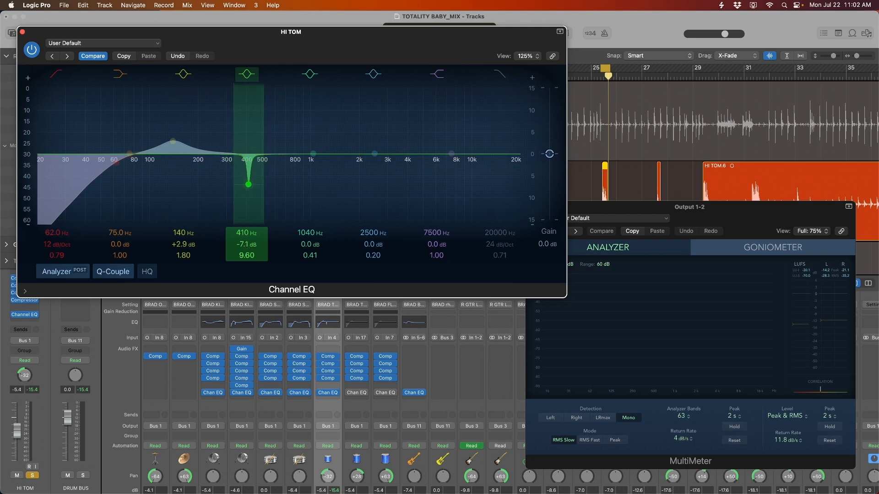
key(space)
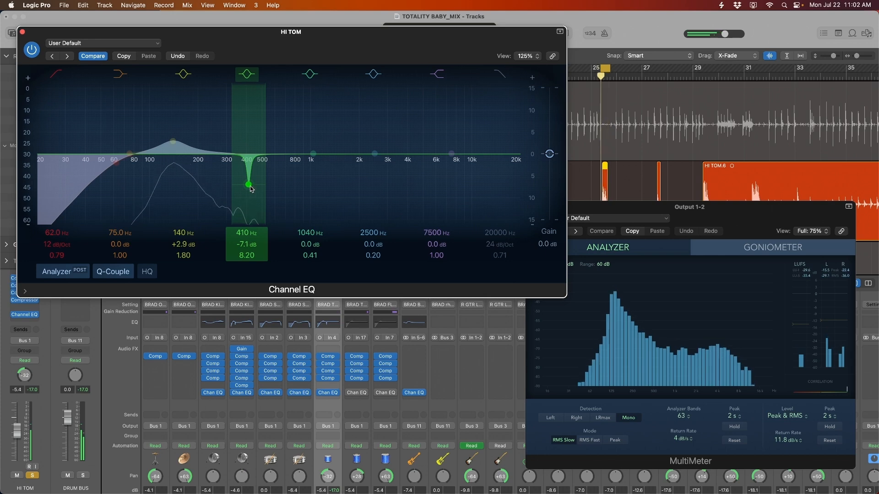
Compare the Hi Tom loop with its Channel EQ bypassed and enabled
click(32, 49)
key(space)
key(space)
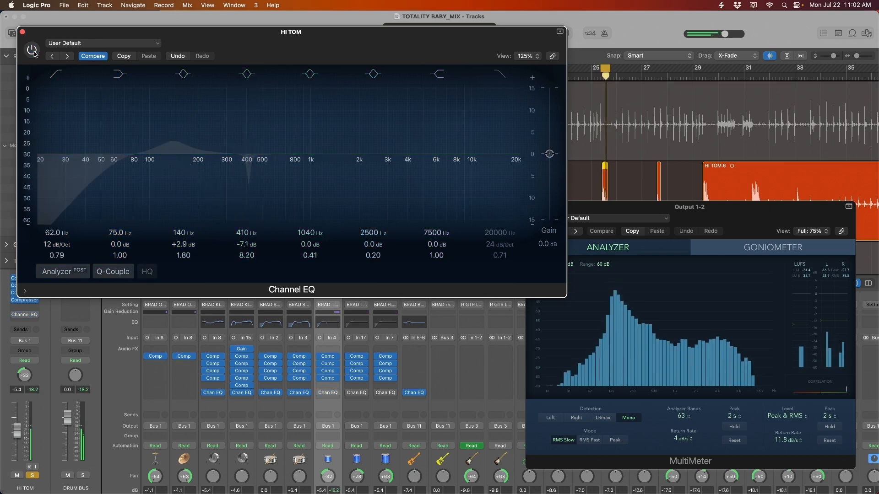
click(33, 51)
Sweep the Hi Tom's midrange band with a boost, and set a broad -3.0 dB cut at 1160 Hz with a Q of 0.17
drag(307, 54, 308, 60)
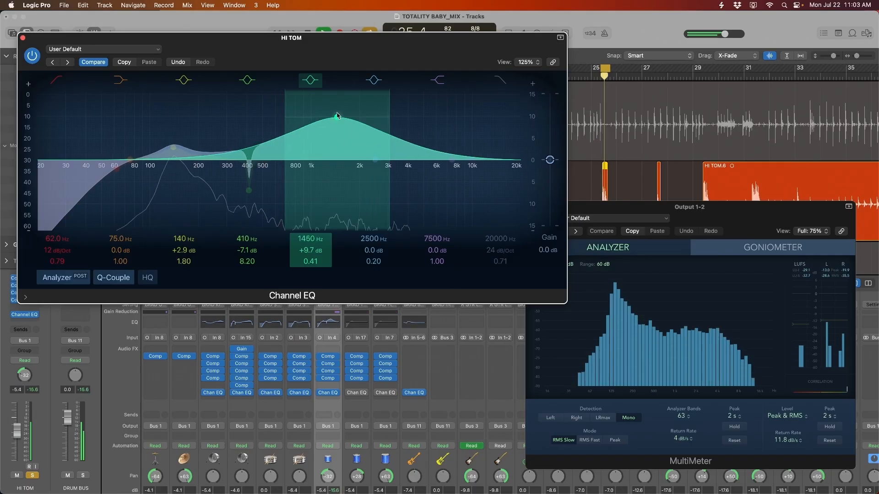
drag(345, 120, 322, 179)
key(space)
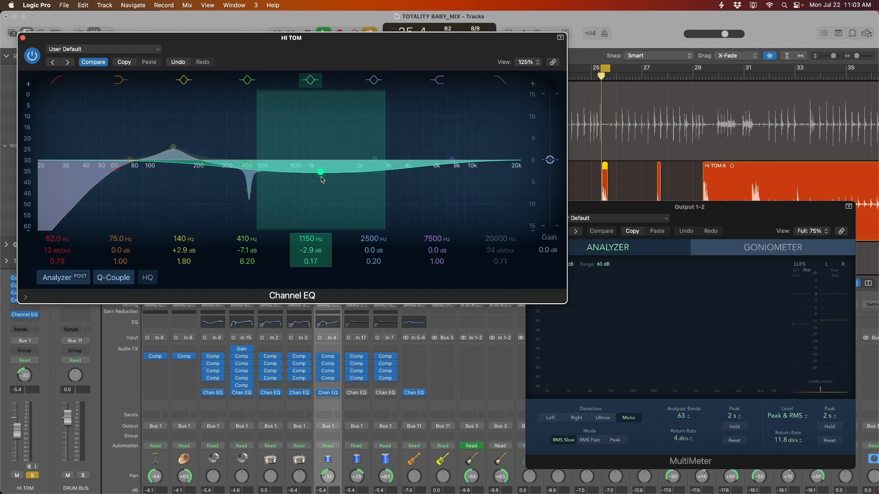
drag(322, 175, 322, 178)
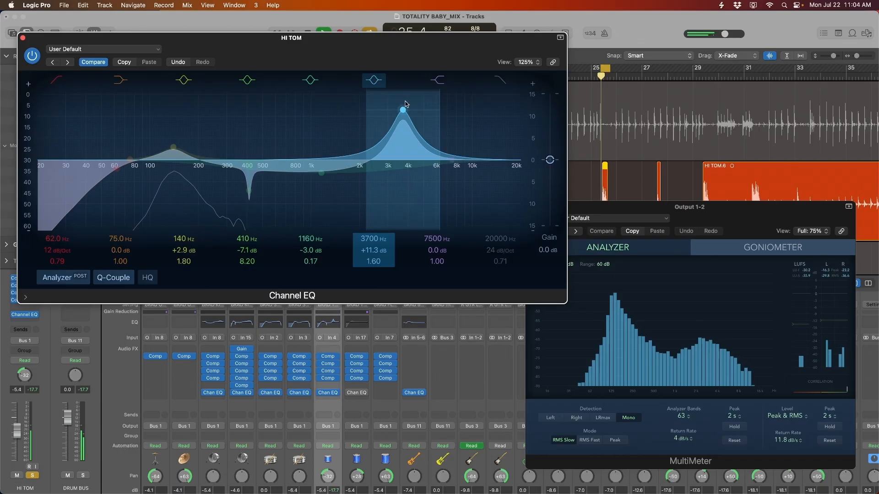
Boost the Hi Tom's attack at 7850 Hz by +3.0 dB with a Q of 1.60
drag(403, 106, 457, 144)
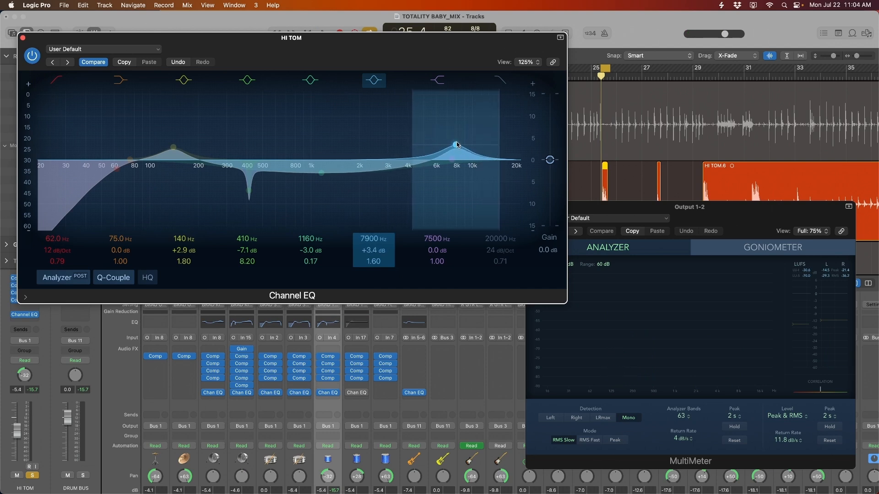
key(space)
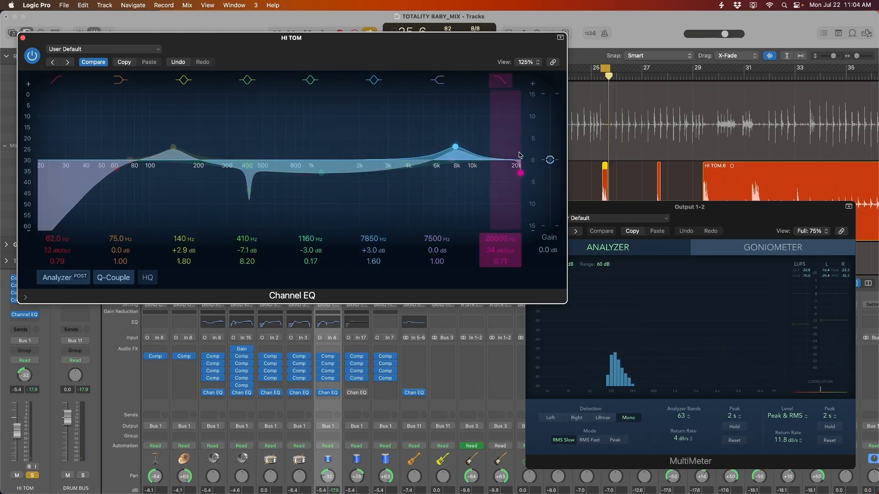
Add a high-cut filter on the Hi Tom at about 14300 Hz with an 18 dB/Oct slope while playing the loop
drag(519, 155, 504, 163)
drag(499, 254, 499, 258)
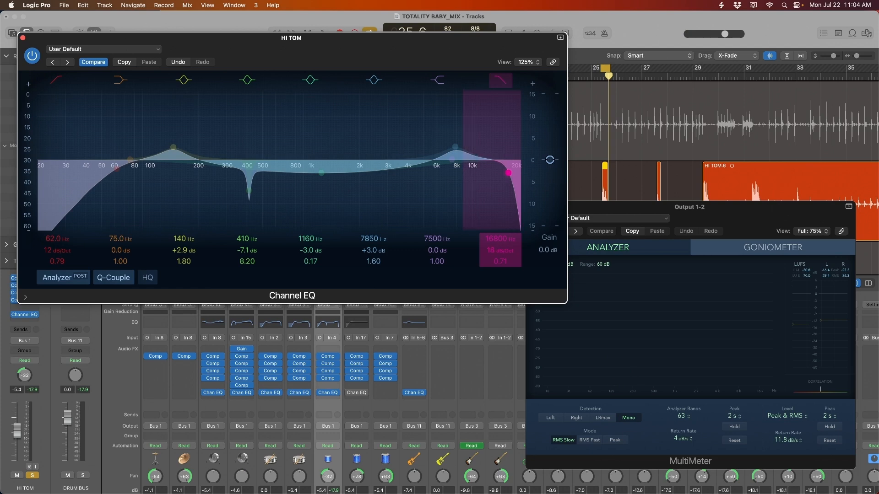
key(space)
drag(508, 174, 494, 173)
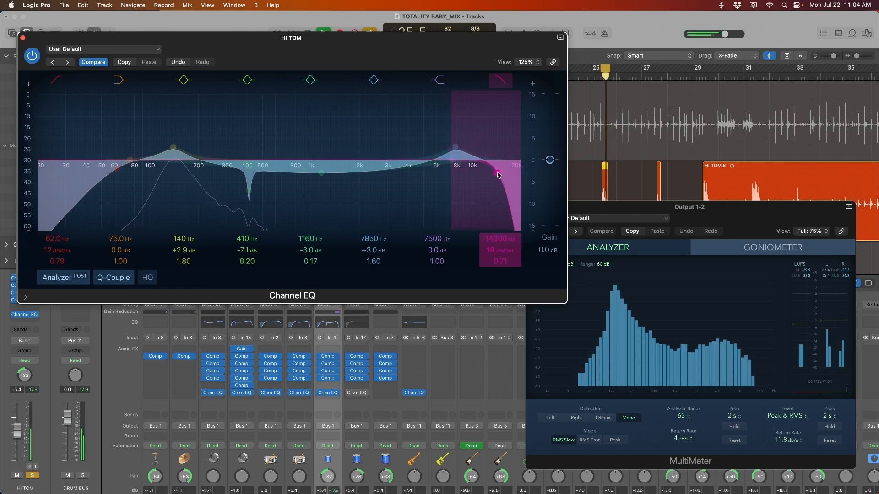
Lower the Hi Tom's high-cut frequency to 12200 Hz and audition the loop
drag(495, 173, 492, 178)
key(space)
click(304, 54)
key(space)
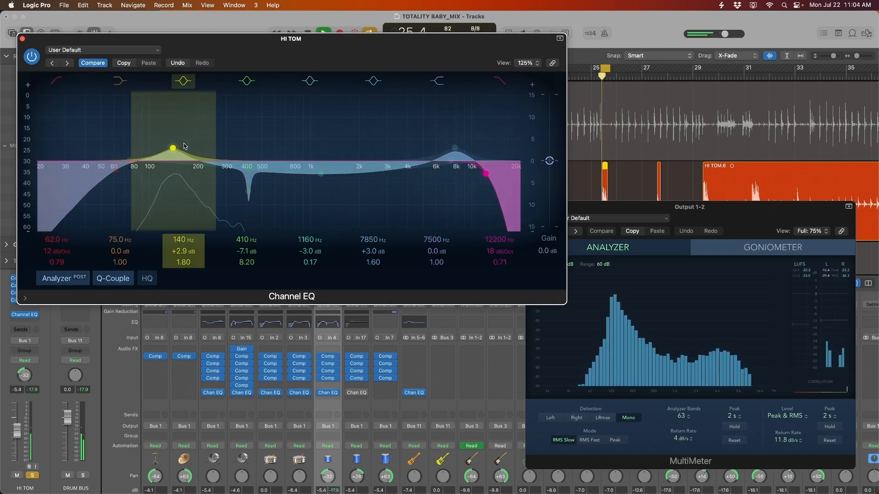
key(space)
Compare the Hi Tom's RMS and peak levels on the Level Meter with its Channel EQ bypassed and enabled
drag(730, 222, 592, 225)
scroll(876, 315, right, 5)
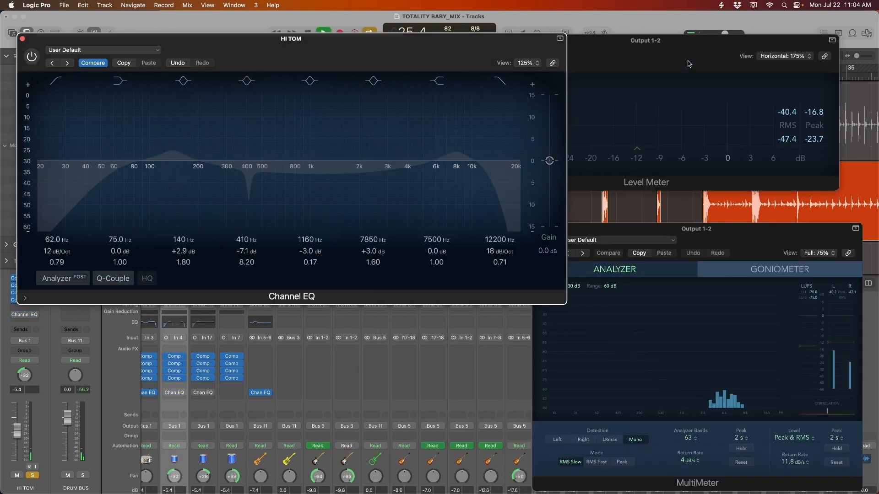
click(806, 125)
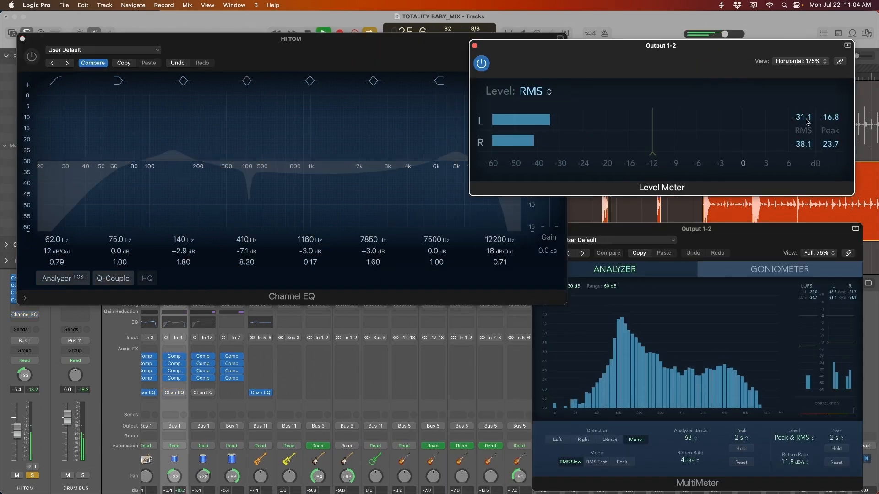
key(space)
click(28, 59)
key(space)
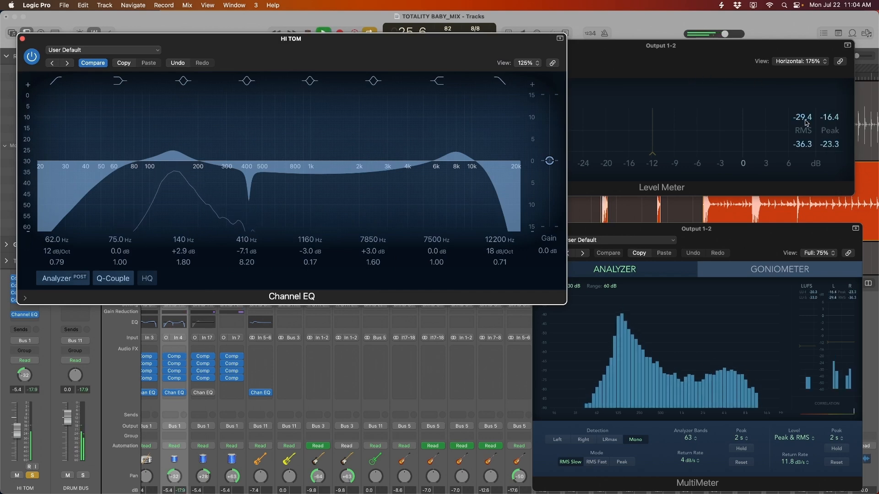
key(space)
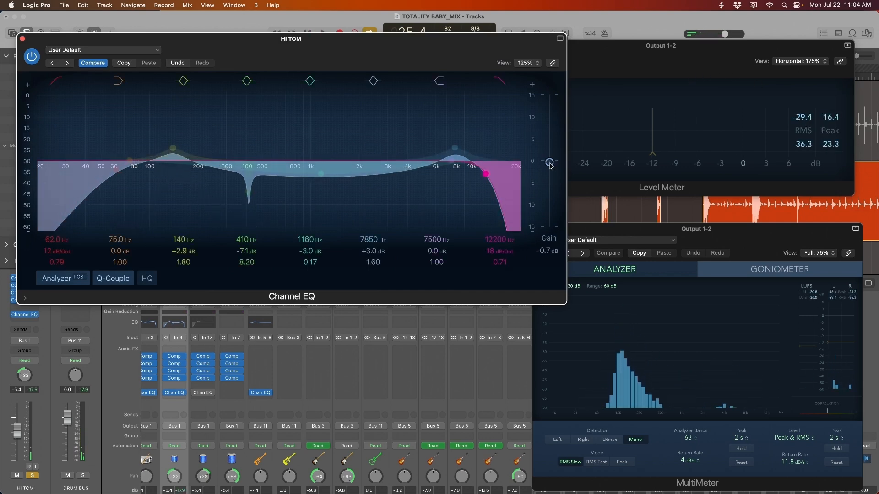
Lower the Hi Tom EQ's output gain to -0.9 dB and recheck its level against the bypassed signal
drag(551, 163, 551, 166)
key(space)
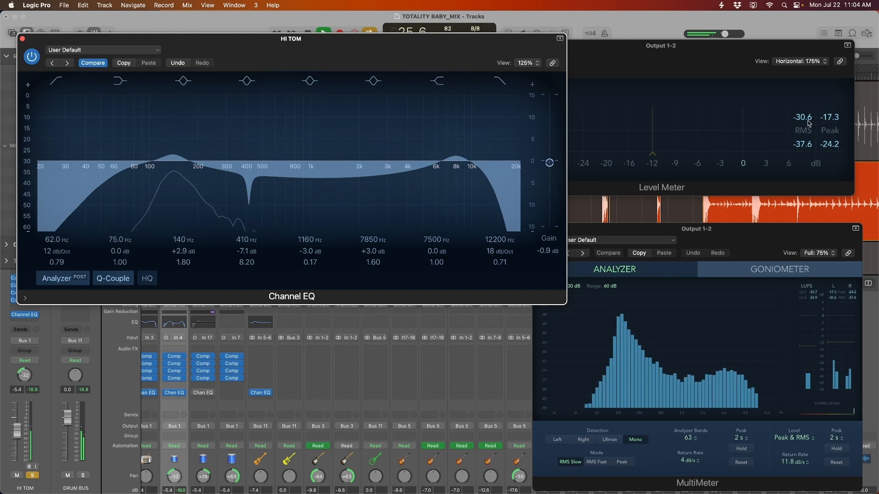
drag(625, 74, 638, 79)
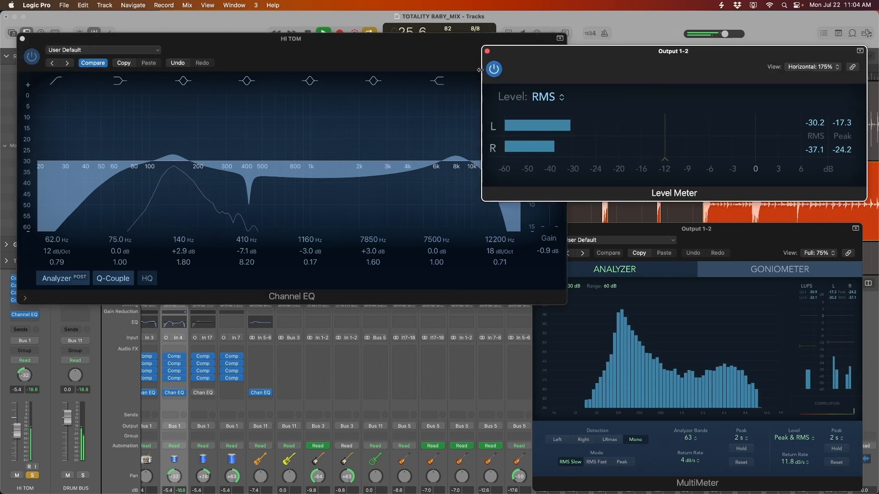
key(space)
click(32, 60)
key(space)
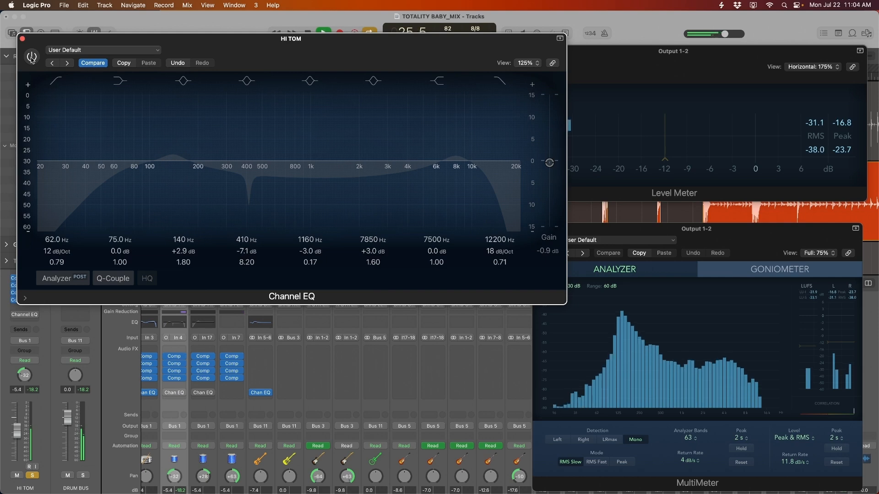
click(31, 60)
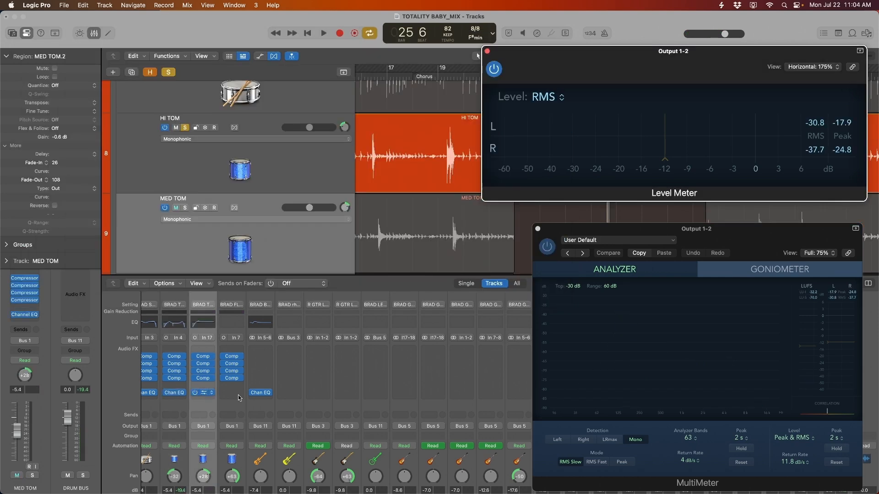
Open the Med Tom's Channel EQ and loop the soloed Med Tom hit between bars 25 and 26
click(204, 393)
drag(529, 138, 386, 300)
drag(603, 57, 566, 270)
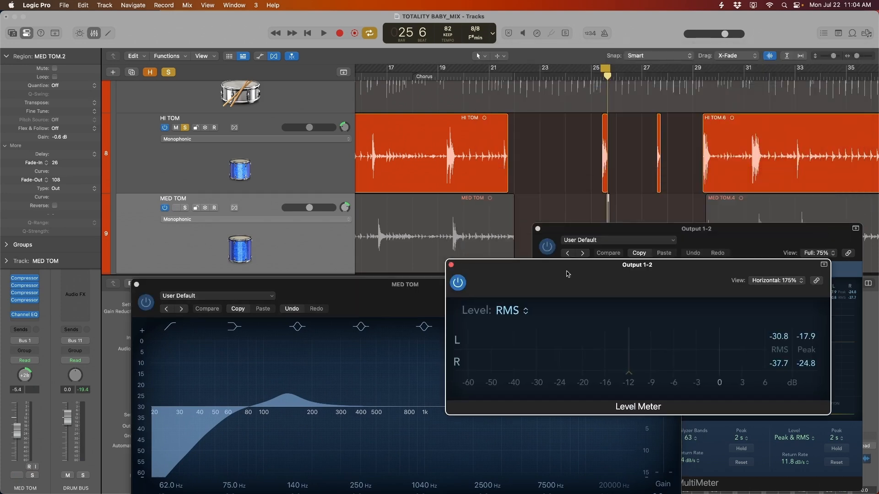
key(super+Right)
key(super+Right)
key(super+Right)
scroll(604, 89, right, 3)
drag(543, 70, 575, 73)
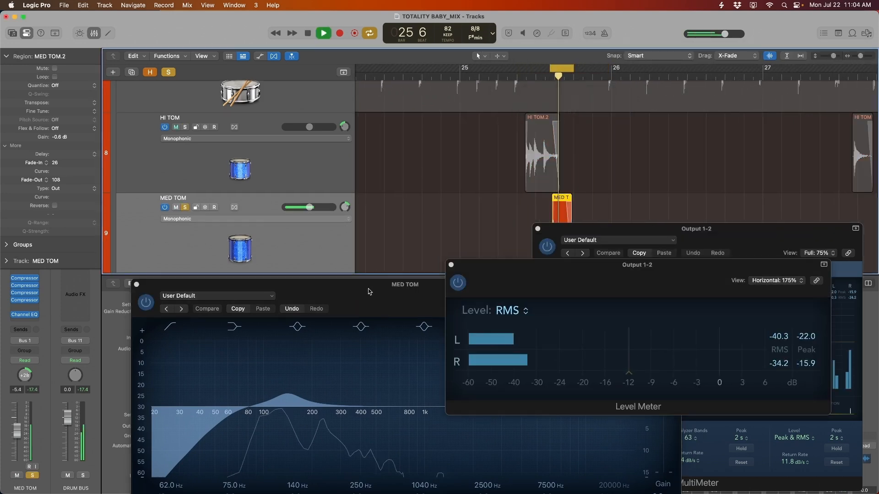
Sweep the Med Tom's low peak band and set it to +3.0 dB at 119 Hz with a Q of 1.80
drag(369, 289, 253, 30)
drag(586, 265, 600, 329)
drag(172, 134, 161, 129)
mouse_move(147, 127)
mouse_down()
mouse_move(157, 122)
mouse_move(143, 117)
mouse_move(159, 120)
mouse_move(160, 135)
mouse_up()
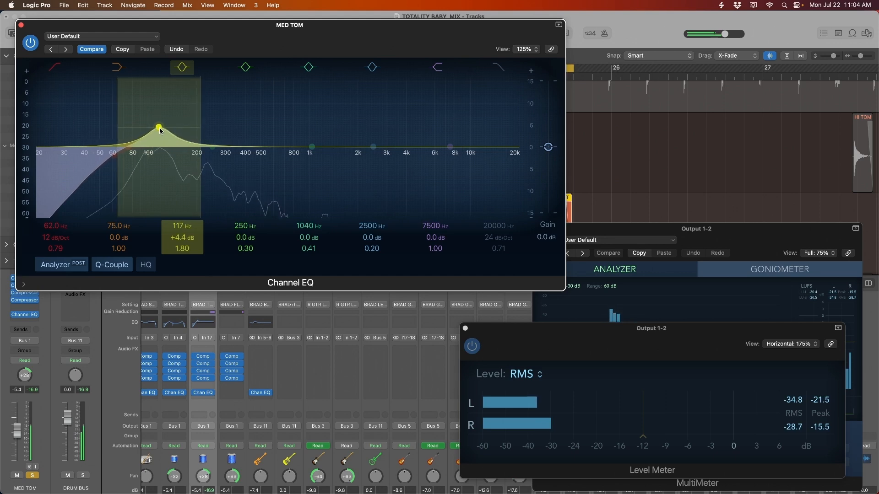
drag(161, 129, 162, 133)
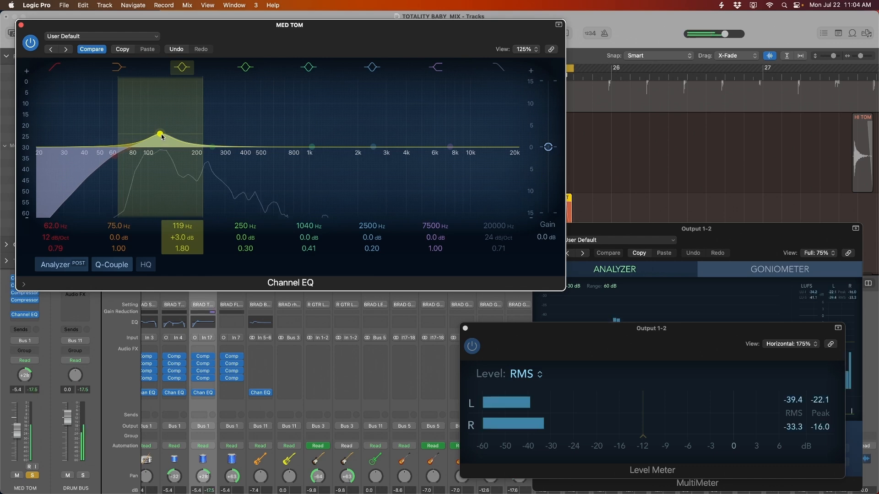
Cut the Med Tom at 230 Hz by -9.0 dB with a narrow Q of 5.90 while playing the loop
drag(213, 146, 208, 183)
scroll(208, 183, down, 3)
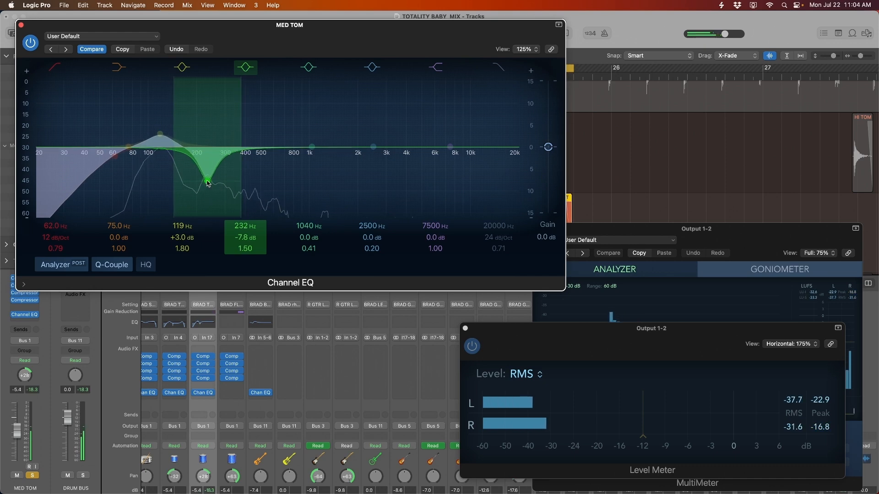
scroll(208, 183, up, 5)
scroll(208, 184, down, 2)
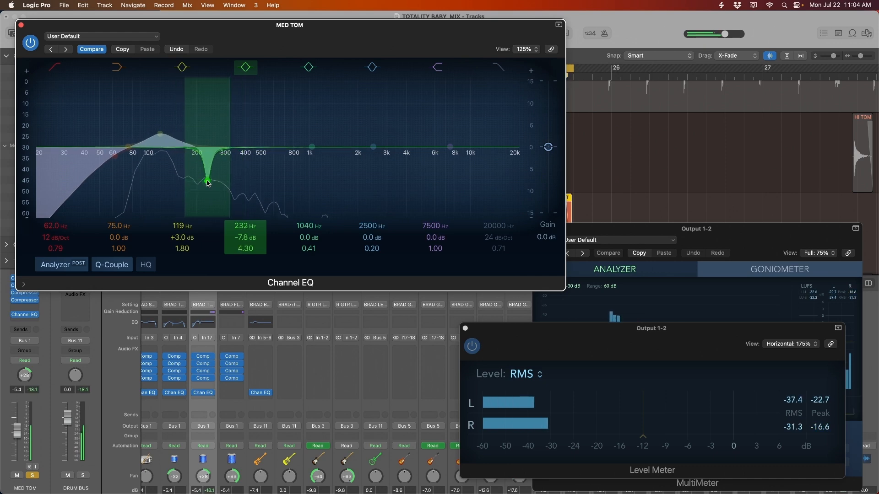
scroll(208, 184, up, 1)
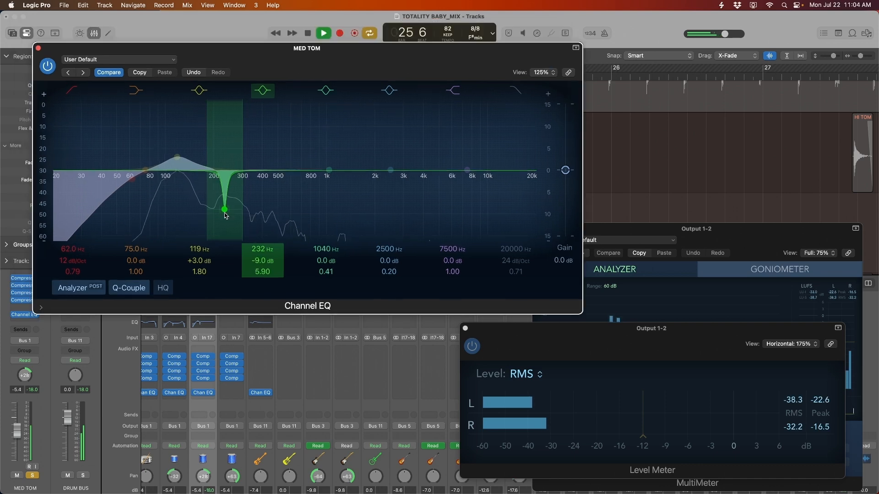
scroll(228, 205, up, 1)
key(space)
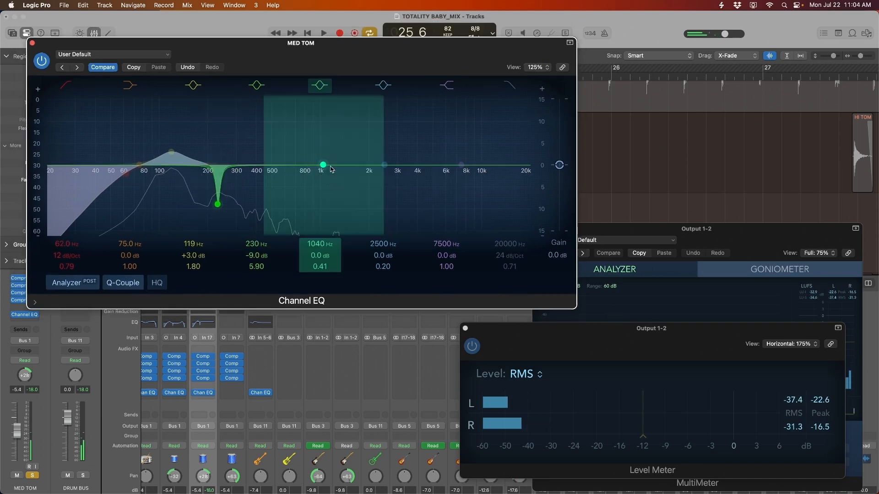
Add a broad -3.0 dB midrange cut on the Med Tom at 790 Hz with a Q of 0.15
scroll(294, 171, down, 1)
mouse_move(294, 170)
mouse_down()
mouse_move(295, 181)
mouse_move(304, 136)
mouse_move(304, 179)
mouse_up()
scroll(295, 182, down, 1)
key(space)
key(space)
scroll(310, 177, down, 1)
scroll(303, 178, down, 1)
Boost the Med Tom's attack at 8600 Hz by +3.0 dB with a Q of 1.90
drag(384, 165, 470, 158)
key(space)
scroll(439, 139, up, 8)
scroll(453, 124, down, 4)
key(space)
key(space)
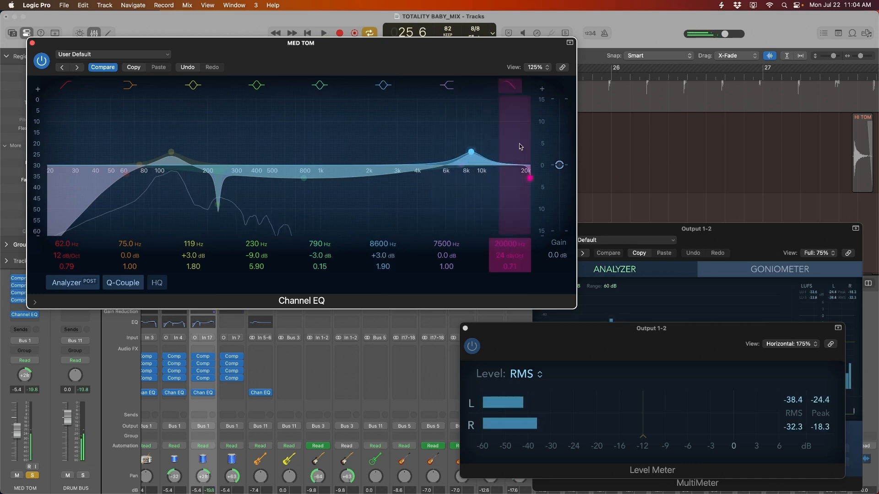
Add a high-cut filter on the Med Tom at 13800 Hz with an 18 dB/Oct slope
drag(520, 145, 496, 154)
key(space)
drag(516, 265, 516, 275)
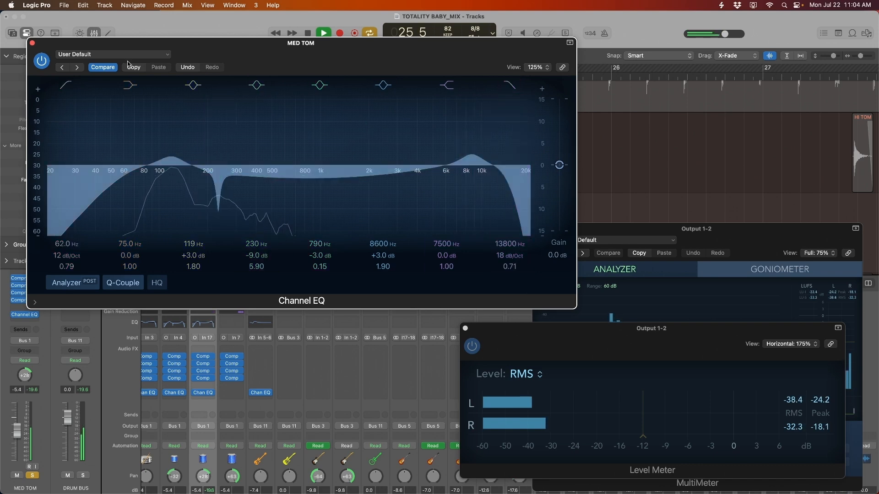
Compare the Med Tom's level with the EQ bypassed and enabled, and raise the EQ's output gain to +0.3 dB
click(41, 61)
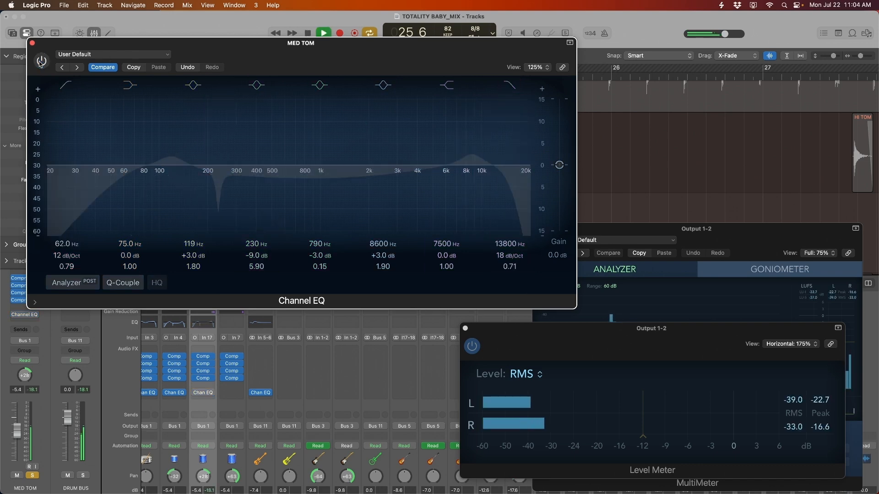
click(40, 62)
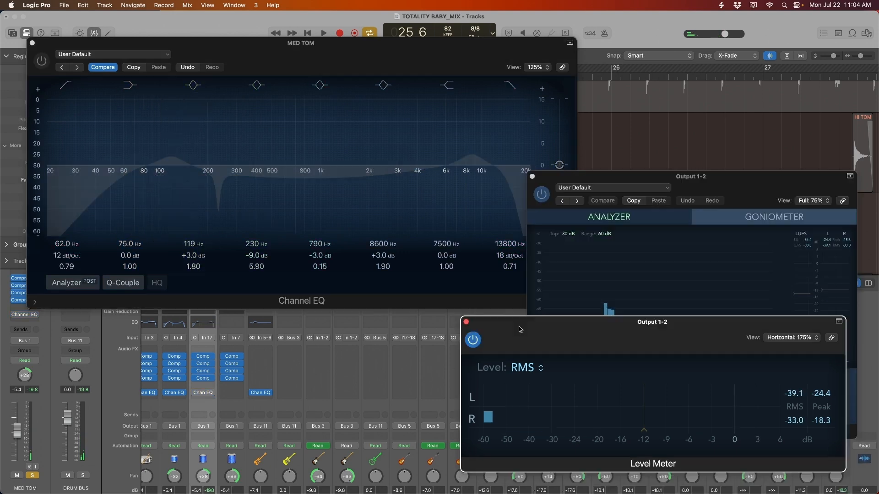
drag(518, 326, 527, 229)
key(space)
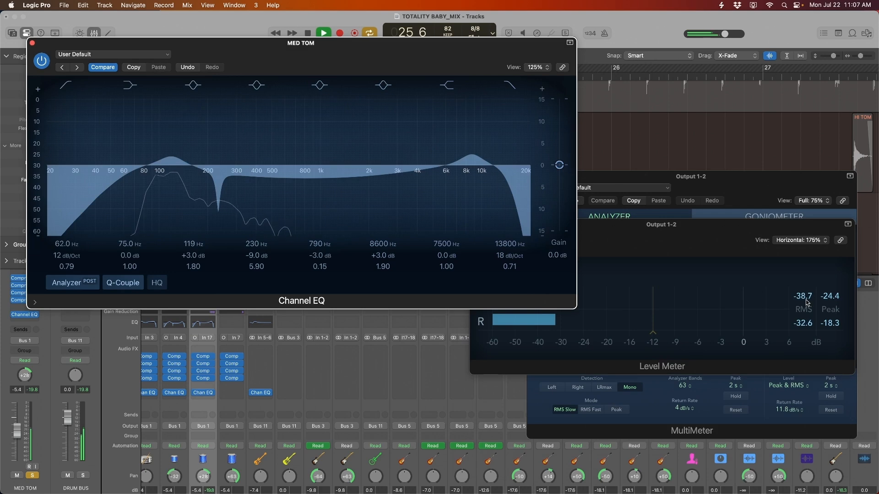
key(space)
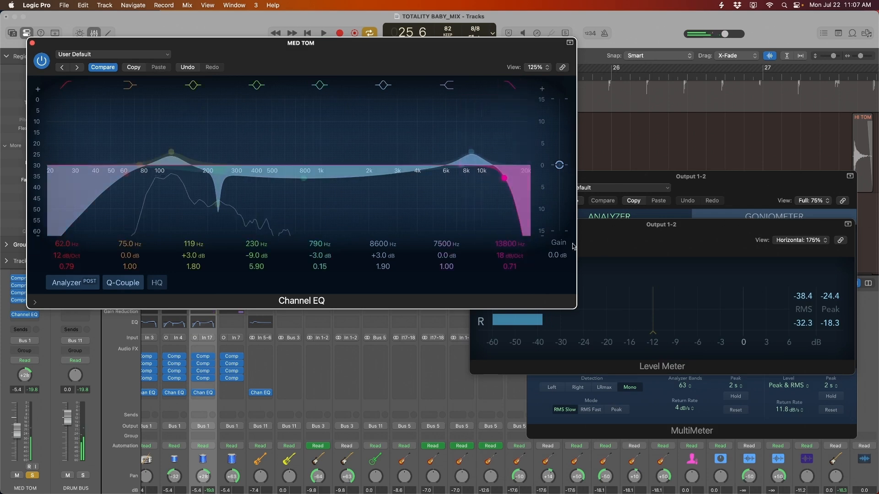
key(space)
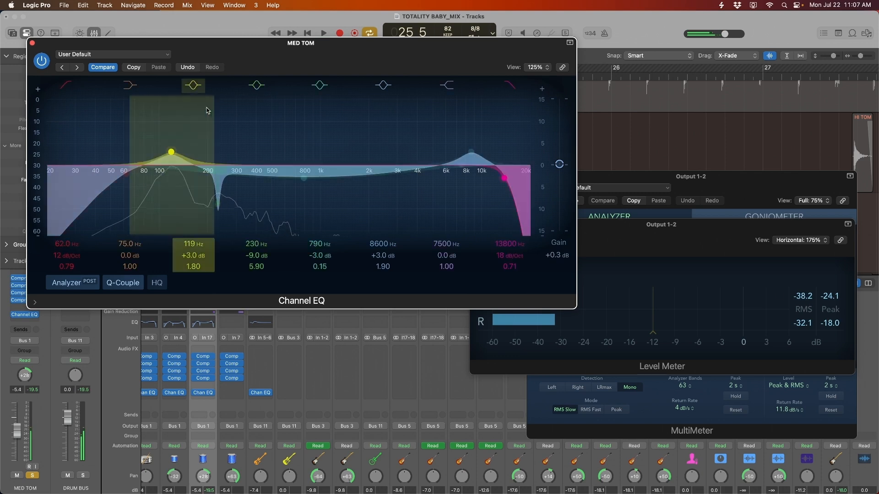
Copy the Med Tom's Channel EQ to the FL Tom channel and reset it to the Default Preset, with the soloed FL Tom hit looping
click(32, 43)
key(space)
key(Down)
scroll(257, 352, down, 3)
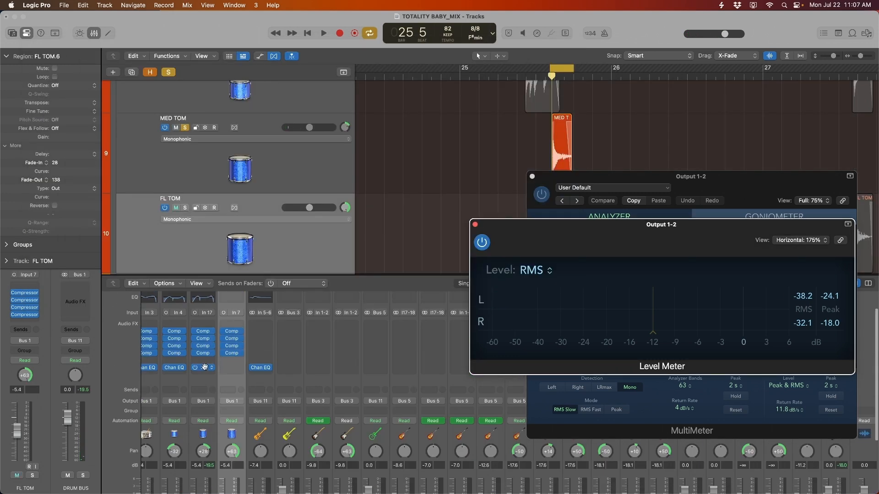
drag(200, 368, 232, 368)
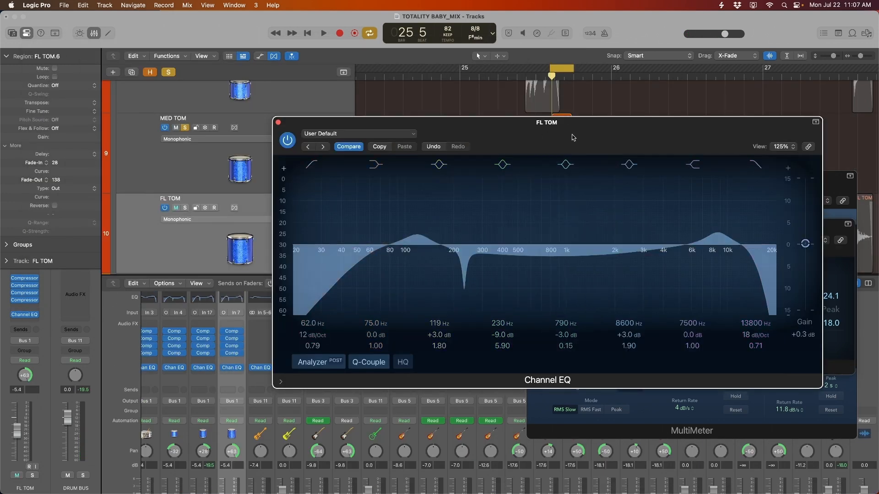
drag(572, 134, 553, 212)
scroll(592, 116, down, 6)
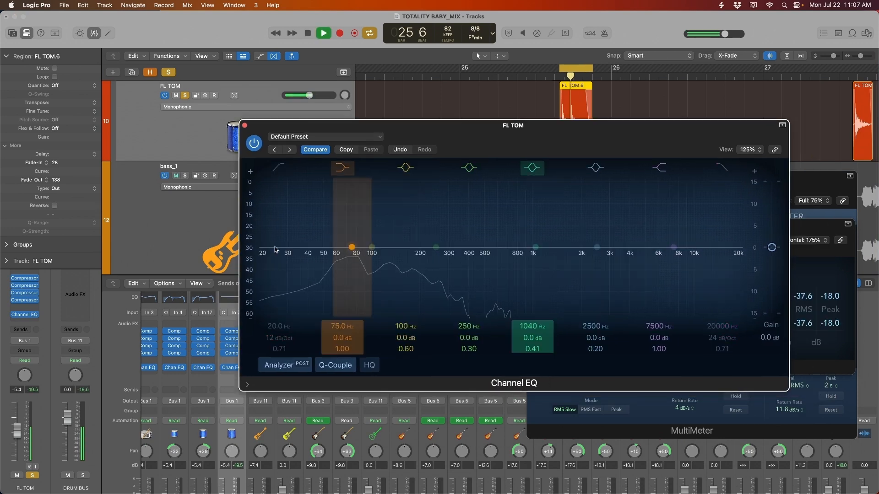
Boost the FL Tom at 69.5 Hz by +3.0 dB with a Q of 1.30, and enable the low-cut filter at 20 Hz
drag(371, 248, 346, 234)
key(space)
key(space)
key(space)
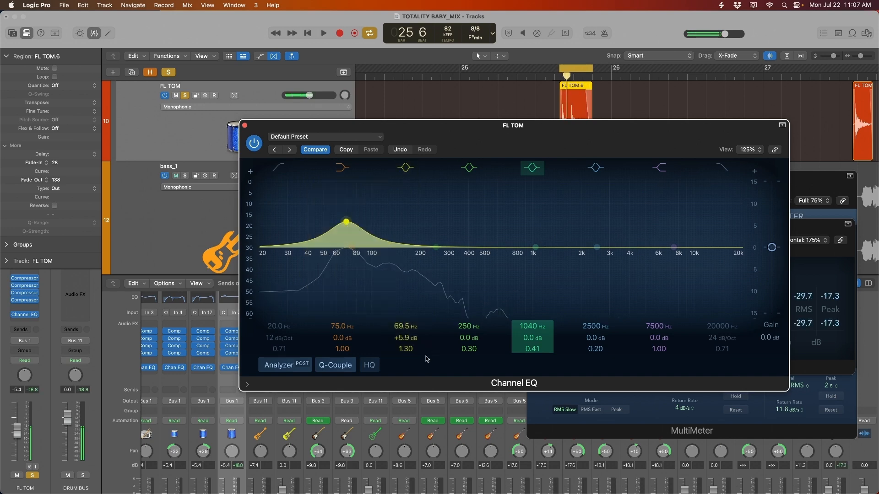
click(283, 172)
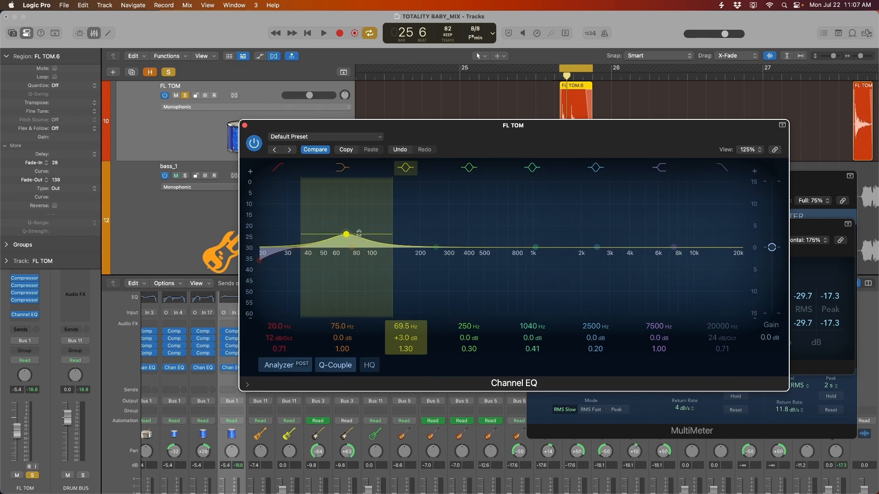
Move the FL Tom's Channel EQ window clear of the track area and select the bass_1 track
drag(525, 139, 489, 273)
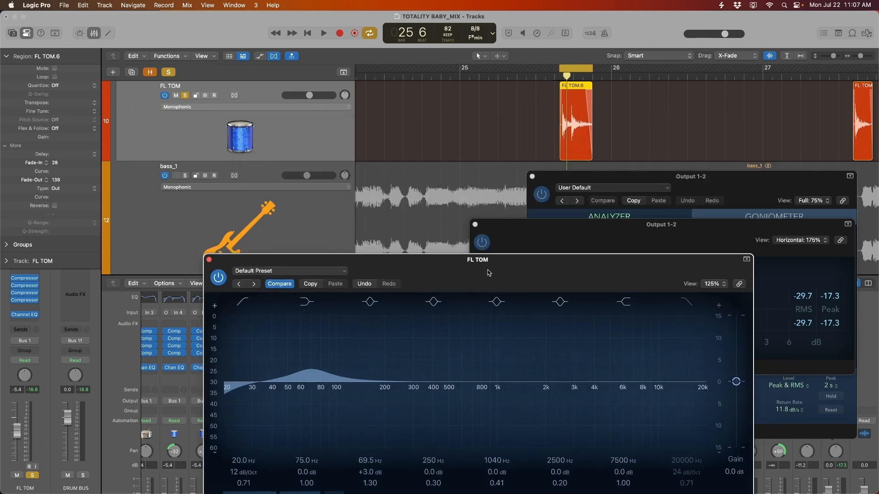
scroll(481, 146, down, 5)
scroll(476, 156, down, 1)
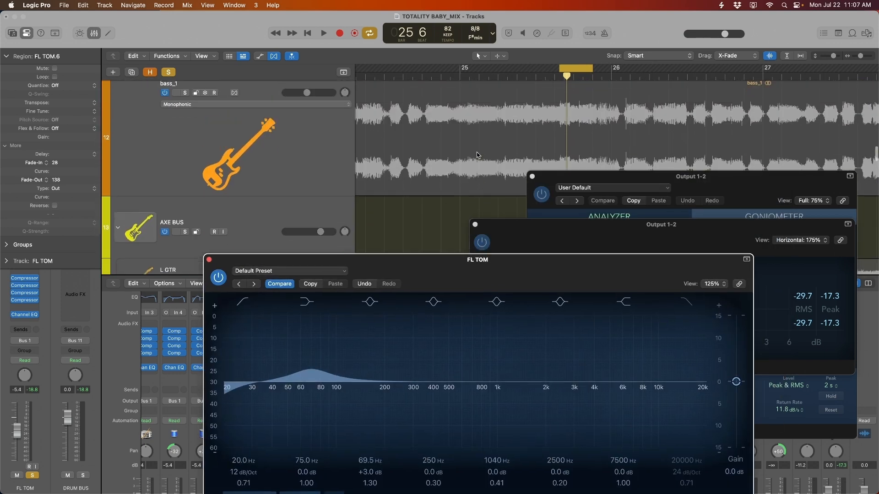
drag(517, 287, 532, 210)
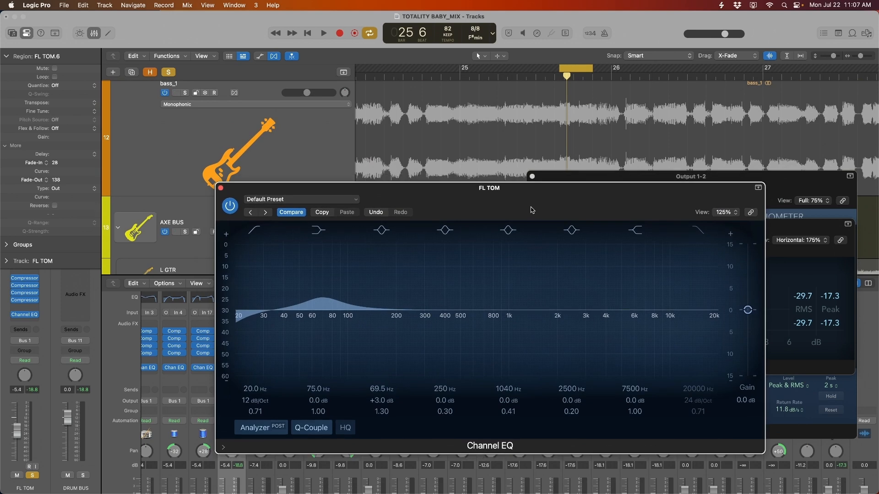
scroll(274, 131, up, 5)
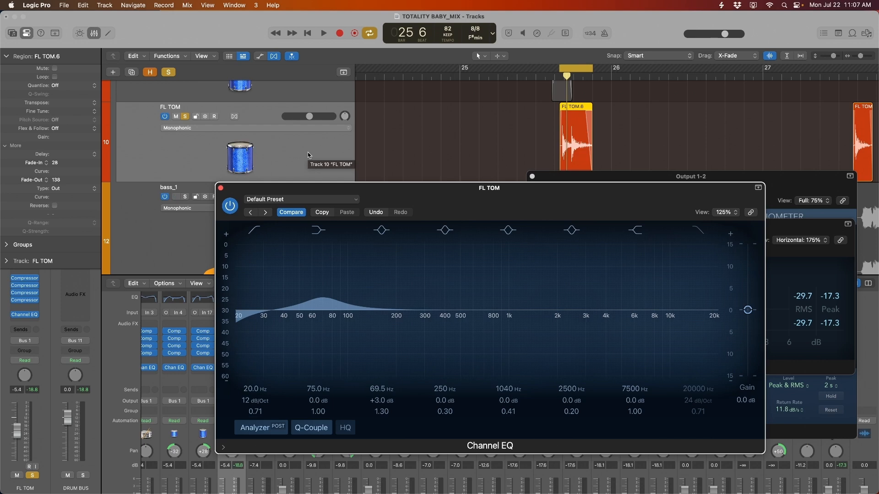
key(Down)
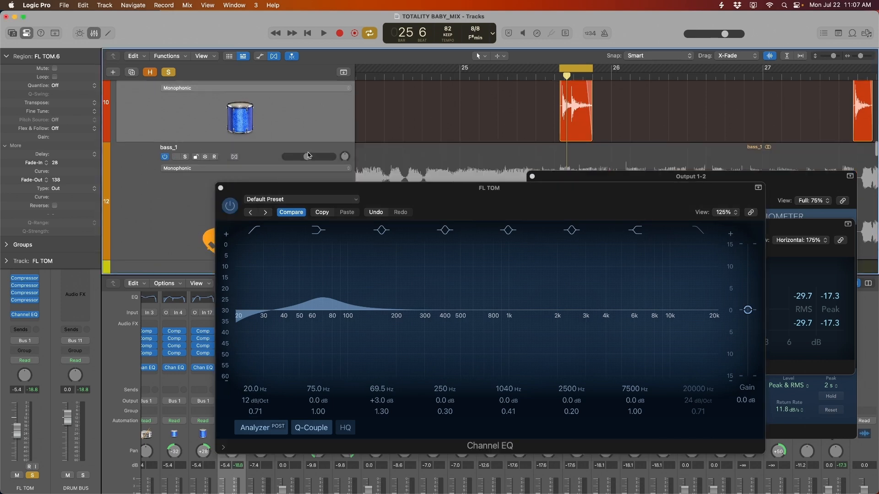
scroll(308, 152, up, 2)
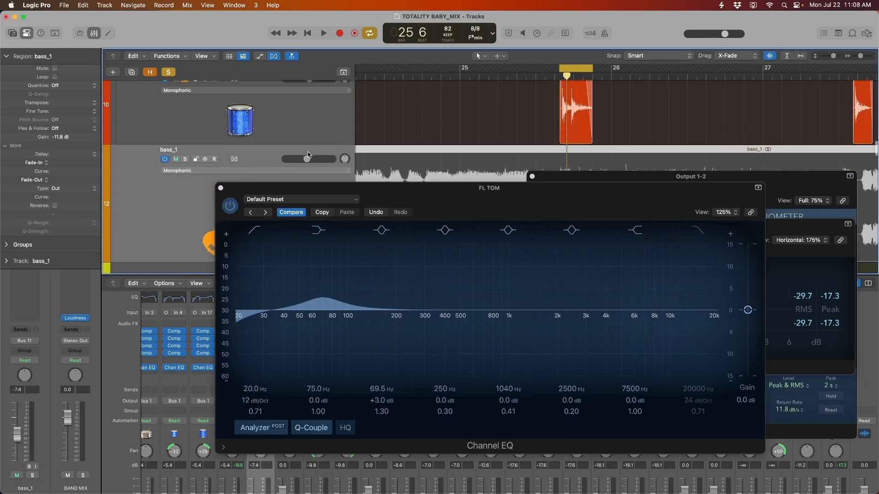
Move the FL Tom's Channel EQ over the track headers and raise its low-cut filter to 30.6 Hz with a Q of 0.75
scroll(307, 154, up, 3)
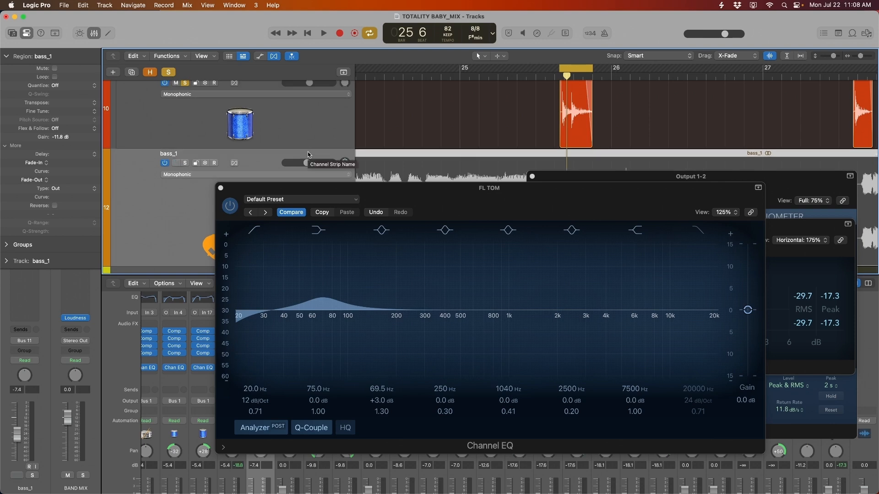
key(ctrl+m)
drag(512, 207, 517, 195)
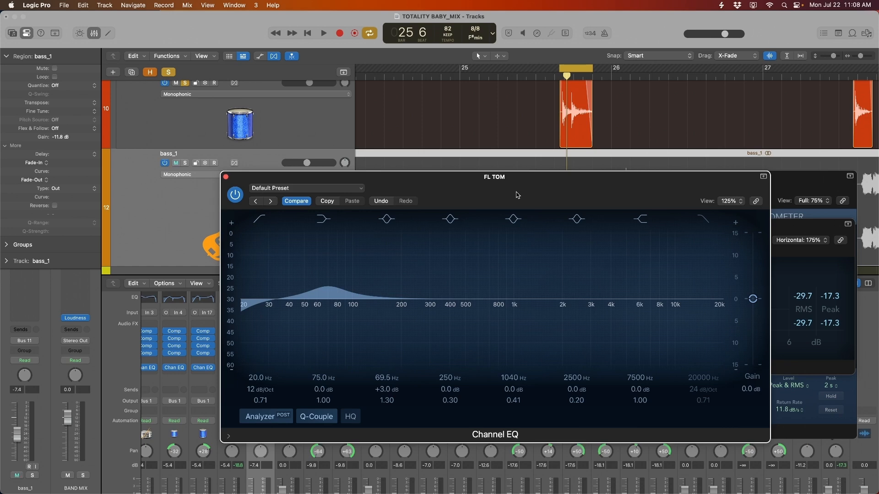
drag(518, 195, 338, 69)
drag(64, 184, 91, 187)
key(space)
key(space)
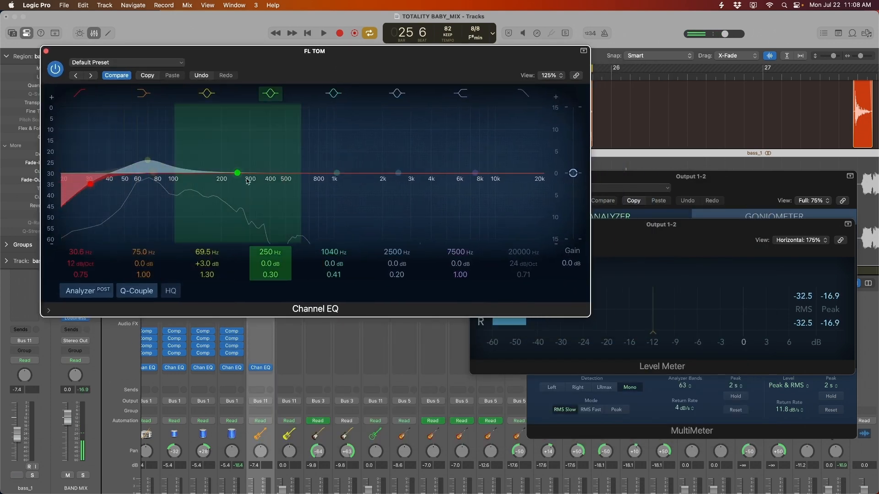
Sweep a narrow boost on the looping FL Tom, then turn it into a cut of -8.0 dB at 118 Hz with a Q of 5.60
drag(247, 181, 189, 120)
key(space)
key(space)
scroll(191, 133, down, 5)
scroll(191, 132, up, 10)
key(space)
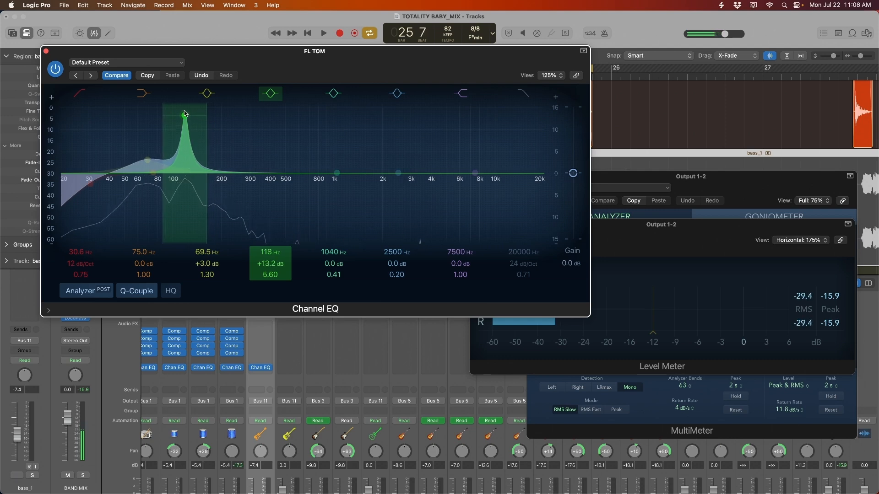
drag(185, 114, 184, 192)
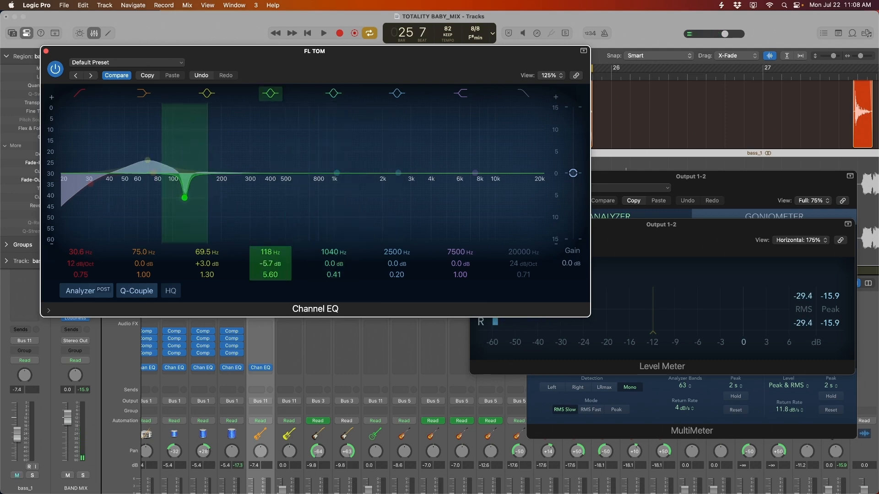
key(space)
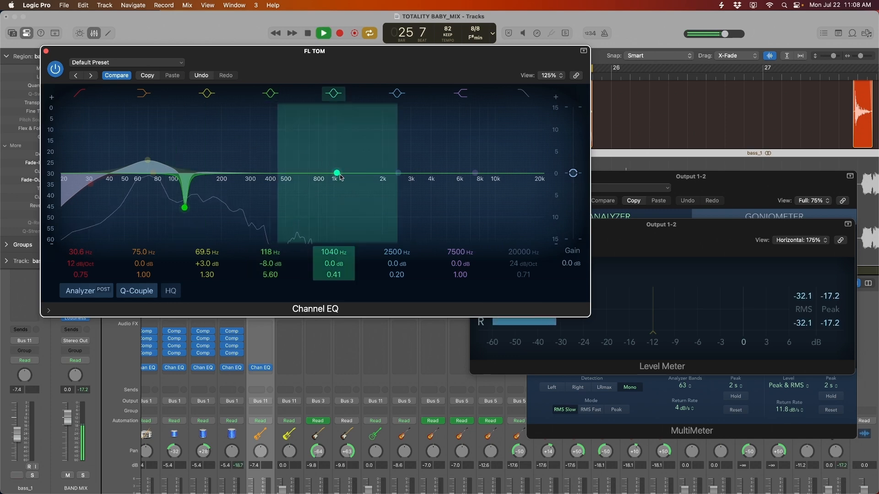
Cut the FL Tom at 197 Hz by -8.0 dB with a Q of 16.0, and compare the EQ bypassed and enabled
drag(339, 177, 221, 205)
key(space)
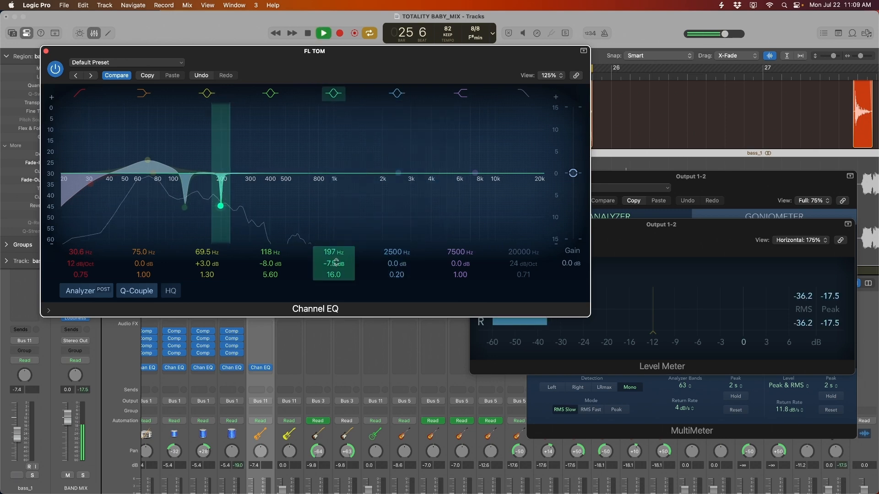
click(55, 69)
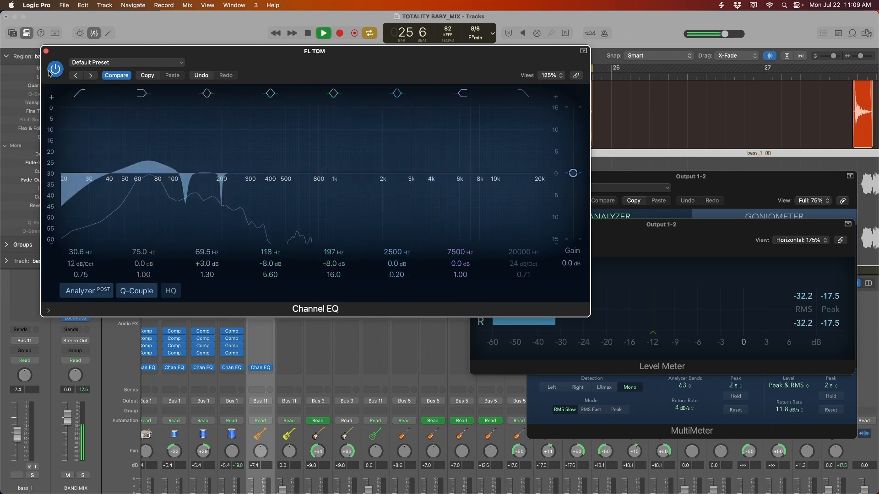
click(58, 69)
Cut the FL Tom's mids broadly at 470 Hz by -3.0 dB with a Q of 0.16
drag(355, 74, 366, 72)
key(space)
mouse_move(411, 174)
mouse_down()
mouse_move(314, 171)
mouse_move(293, 137)
mouse_move(312, 98)
mouse_move(337, 140)
mouse_move(315, 120)
mouse_move(319, 154)
mouse_move(294, 194)
mouse_move(293, 186)
mouse_up()
key(space)
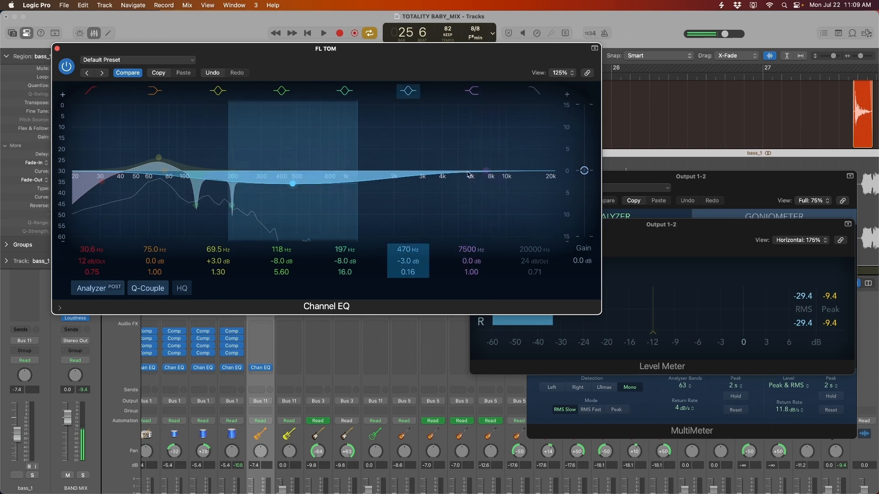
Boost the FL Tom's high shelf by +3.0 dB at 6700 Hz and enable the high-cut filter at 13300 Hz with an 18 dB/Oct slope
mouse_move(486, 169)
mouse_down()
mouse_move(471, 160)
mouse_move(508, 156)
mouse_move(468, 155)
mouse_move(536, 147)
mouse_move(465, 143)
mouse_move(477, 164)
mouse_up()
key(space)
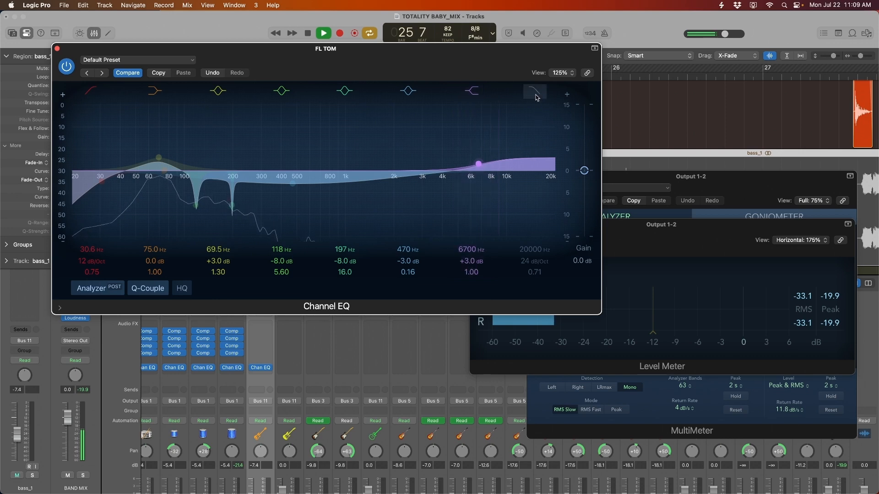
drag(554, 183, 523, 185)
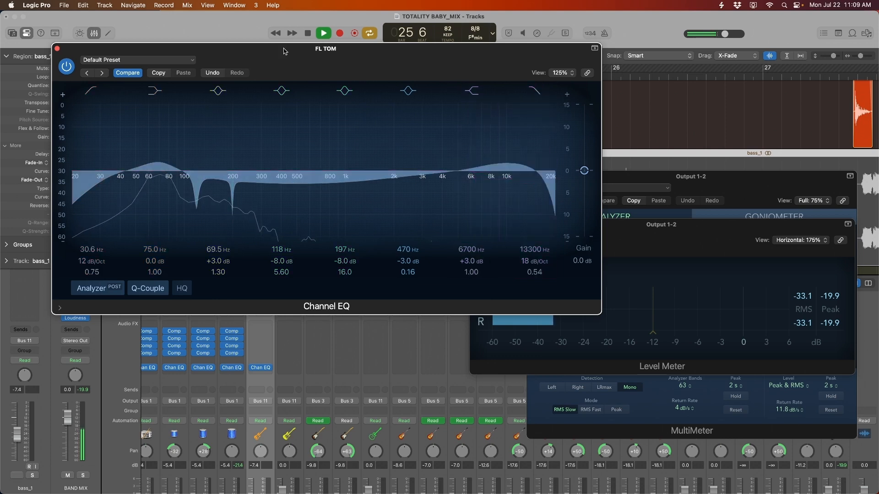
Check the FL Tom's level on the Level Meter and lower the EQ's output gain to about -1.1 dB
key(space)
drag(284, 51, 245, 56)
key(space)
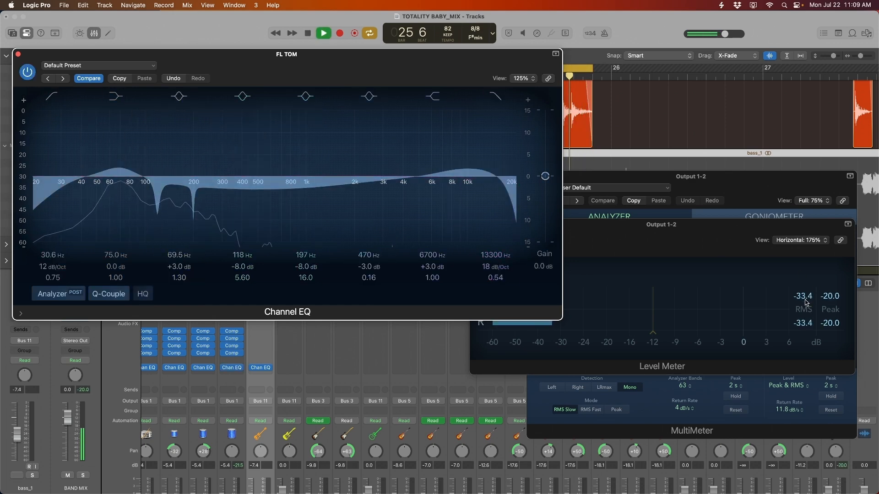
key(space)
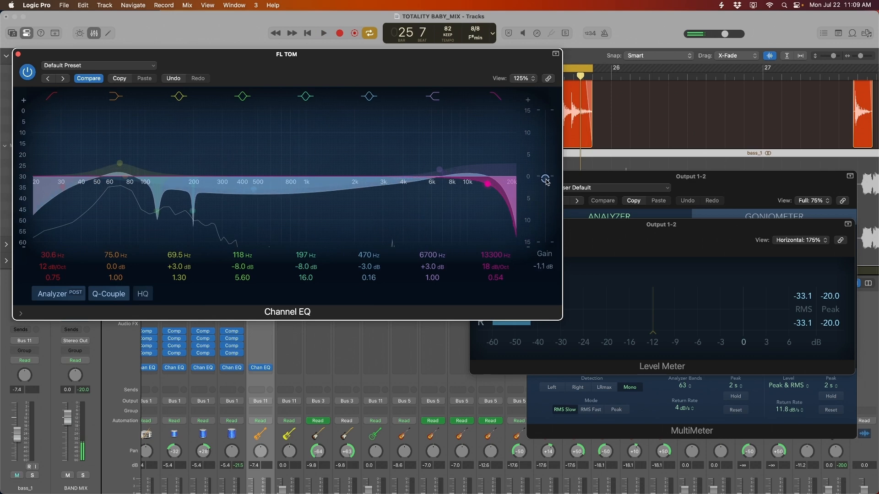
drag(545, 176, 546, 181)
key(space)
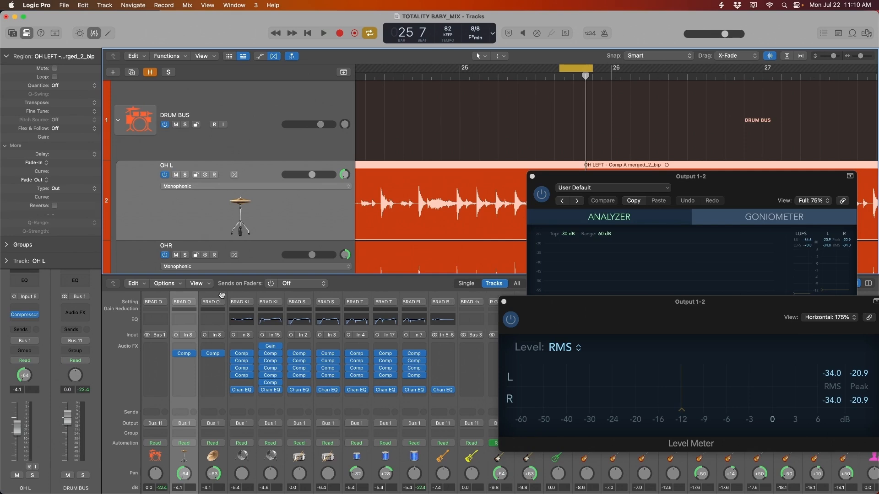
Add a Channel EQ to both the OH L and OHR channels and boost OH L's high shelf by +0.9 dB at 8000 Hz
click(221, 294)
click(185, 302)
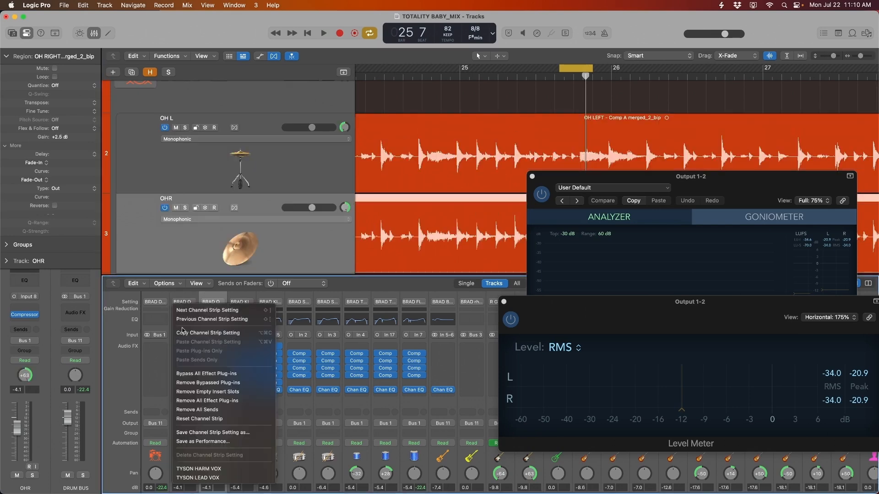
shift+click(186, 297)
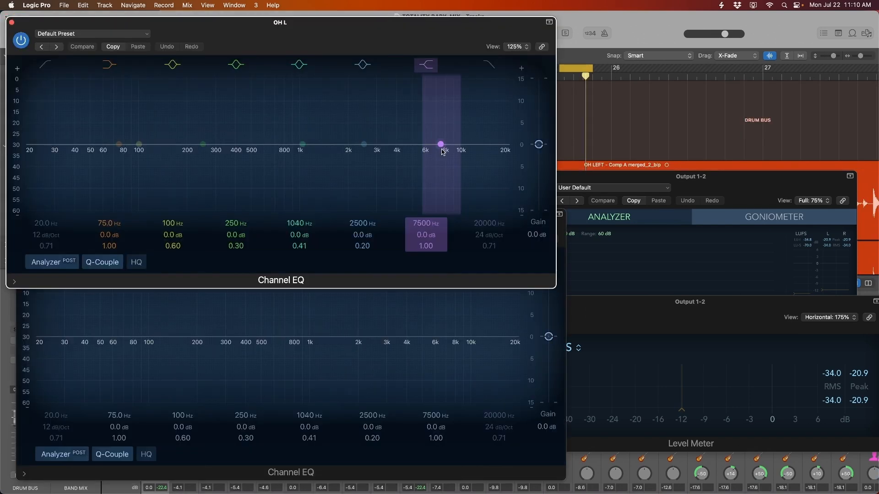
drag(444, 145, 448, 141)
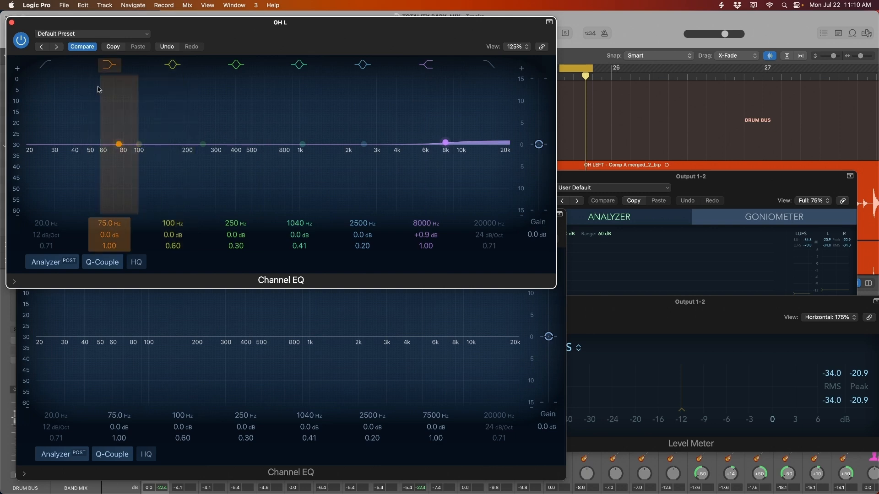
click(46, 70)
drag(50, 146, 135, 159)
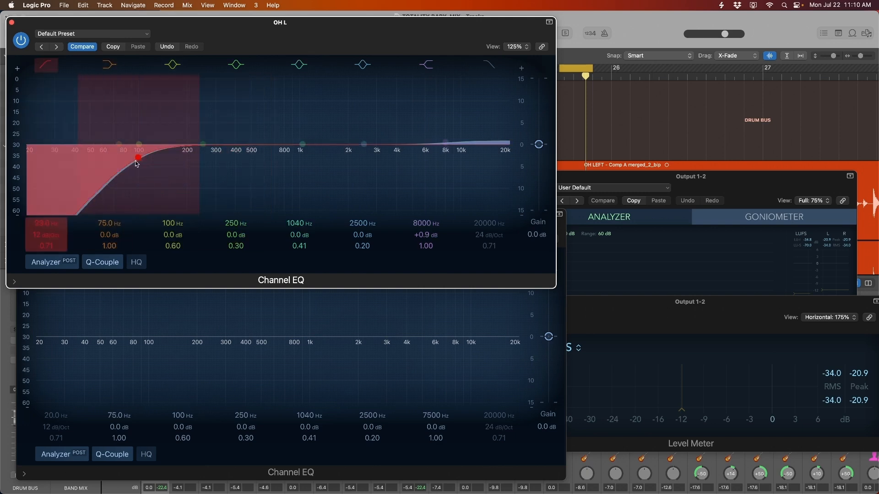
click(51, 70)
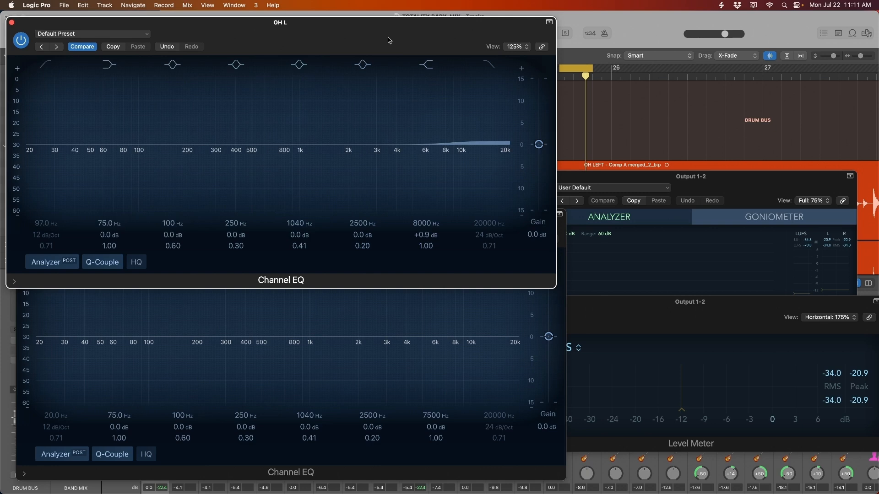
Loop the song from bar 22 to bar 33 and set OH L's high shelf to +3.0 dB at 5950 Hz
key(space)
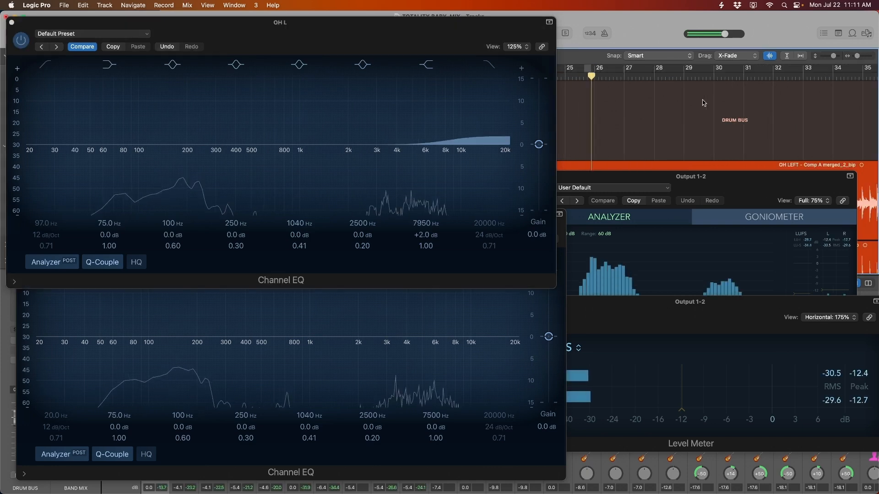
drag(590, 72, 712, 71)
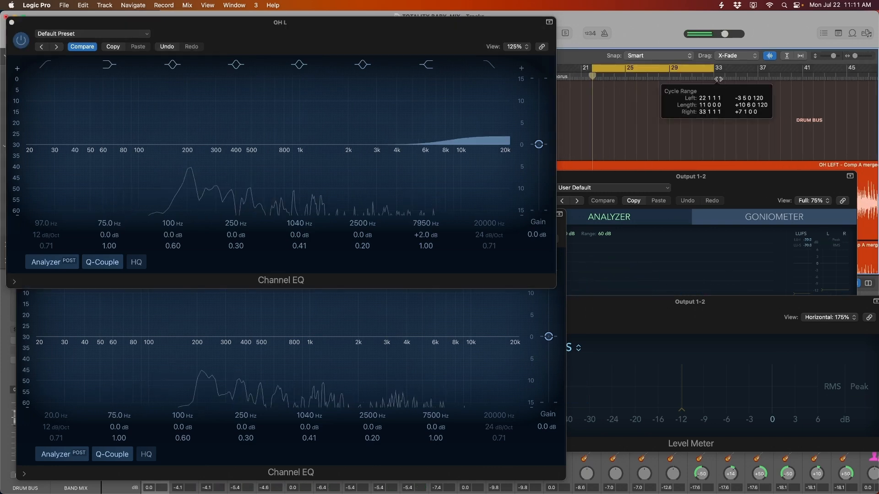
click(448, 140)
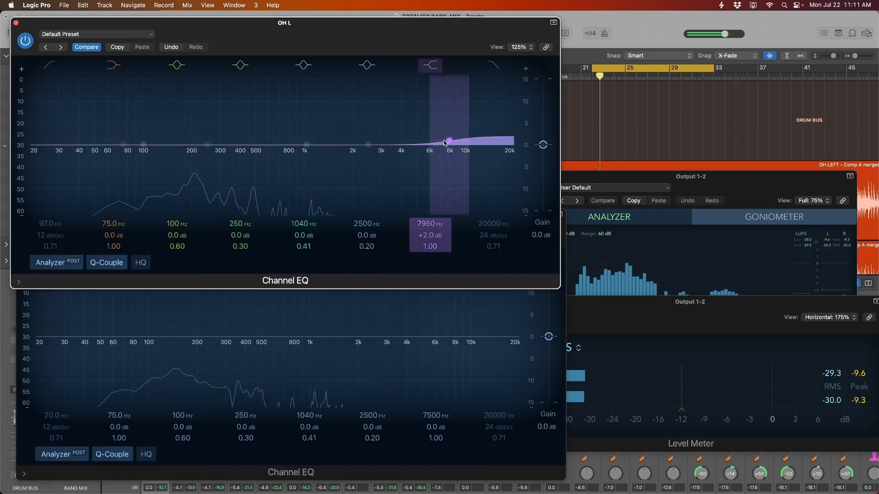
drag(450, 140, 430, 138)
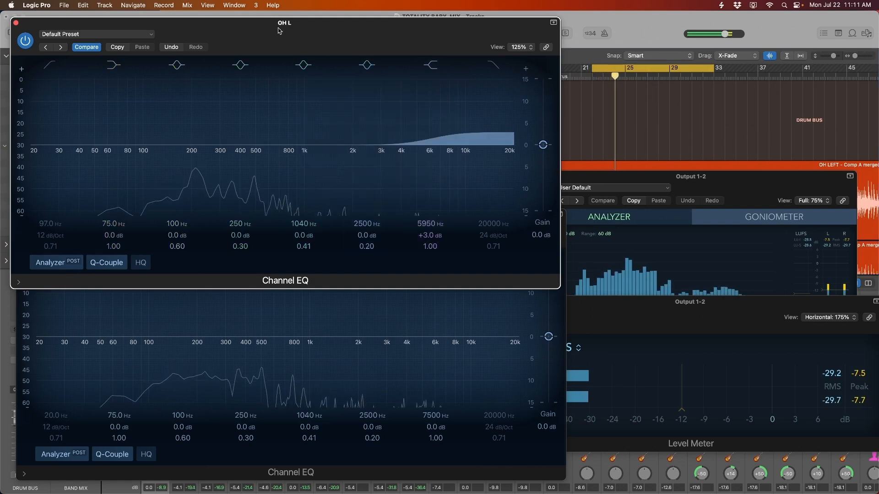
Enable OH L's low-cut filter at about 100 Hz with a 6 dB/Oct slope
drag(277, 26, 294, 21)
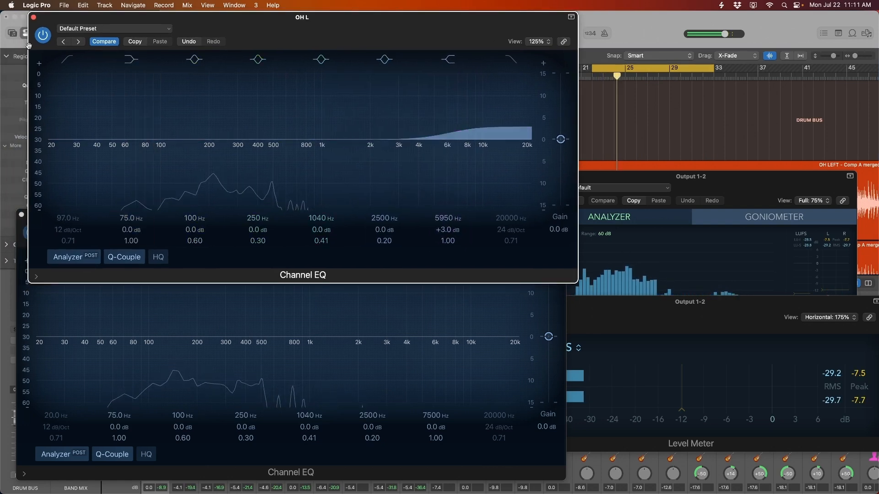
click(67, 59)
click(159, 152)
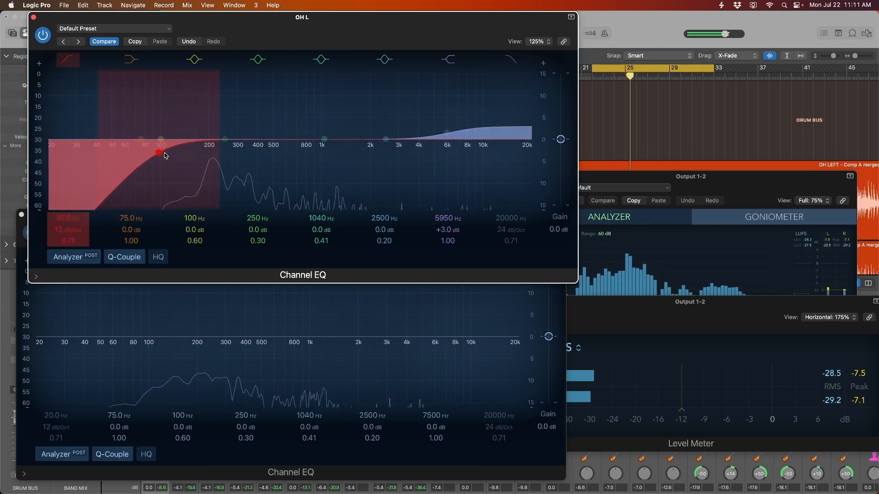
drag(164, 155, 160, 155)
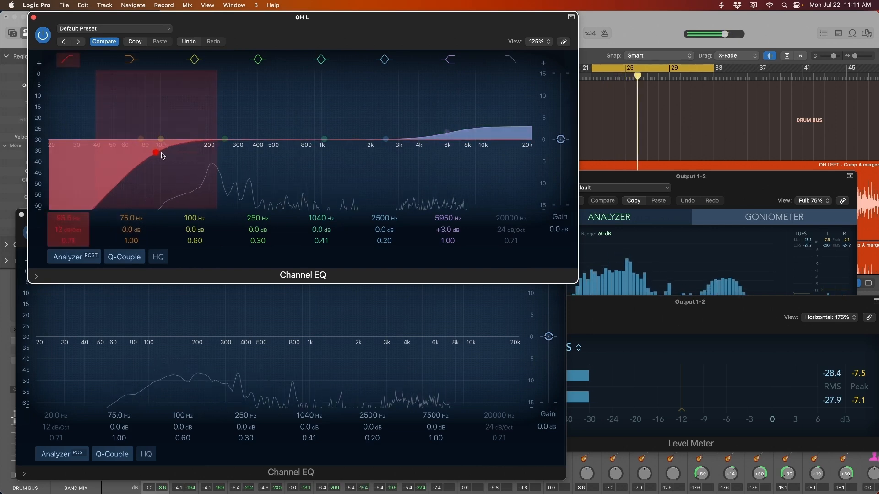
drag(67, 231, 68, 235)
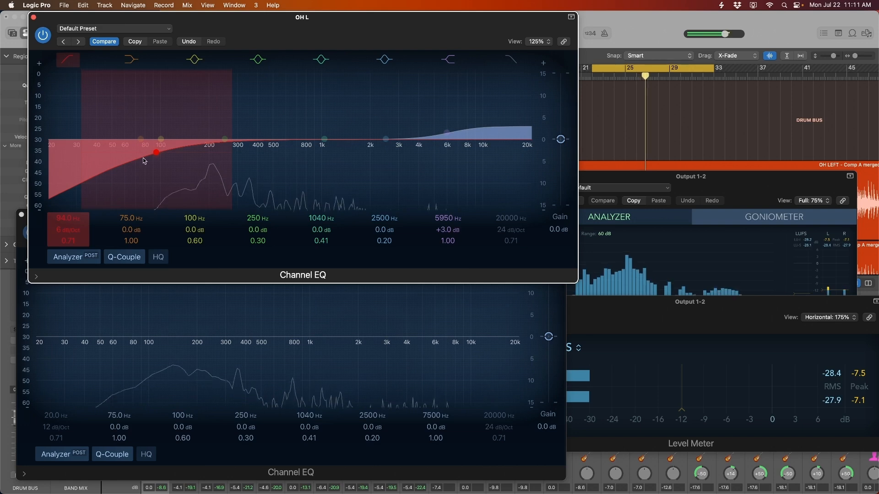
mouse_move(144, 161)
mouse_down()
mouse_move(155, 156)
mouse_move(148, 148)
mouse_up()
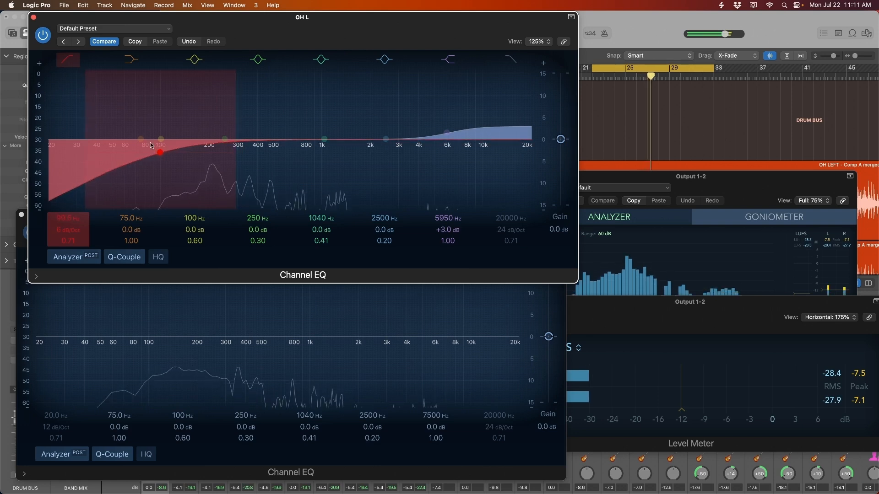
Close both overhead EQ windows and copy OH L's Channel EQ to the OHR channel
click(33, 17)
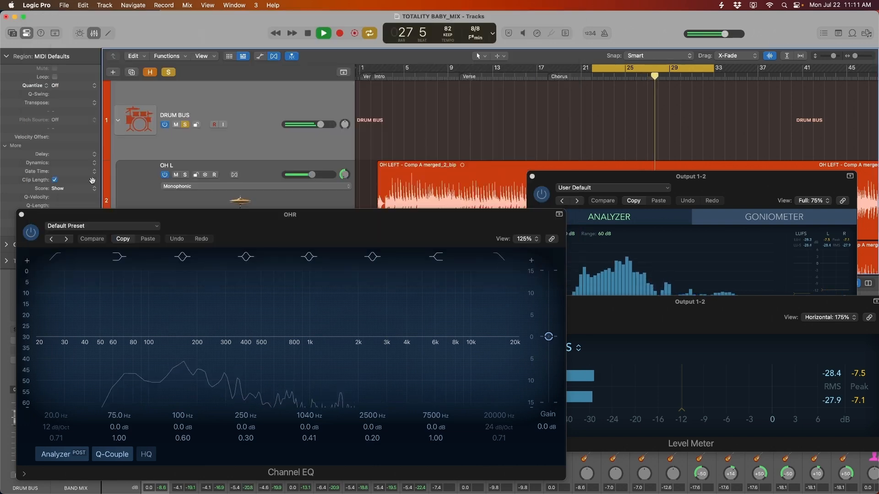
click(21, 214)
drag(183, 390, 213, 390)
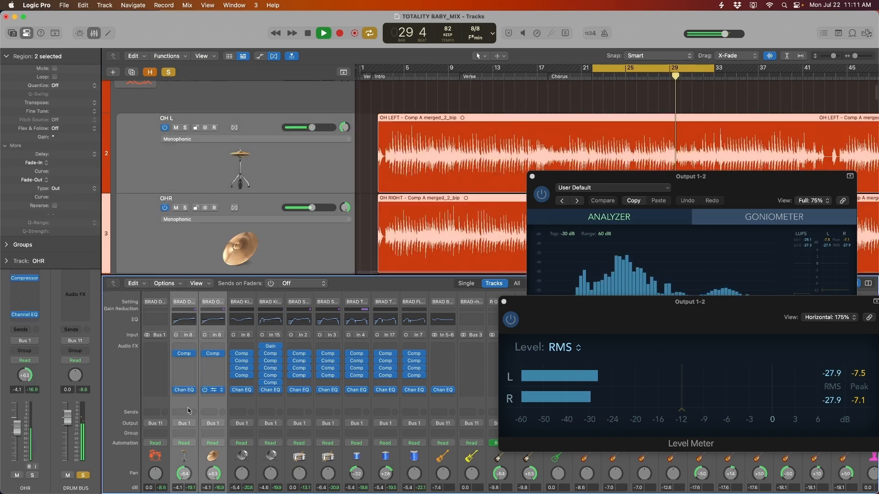
Solo the selected OH L and OHR tracks while the chorus loop plays
key(space)
click(176, 391)
key(space)
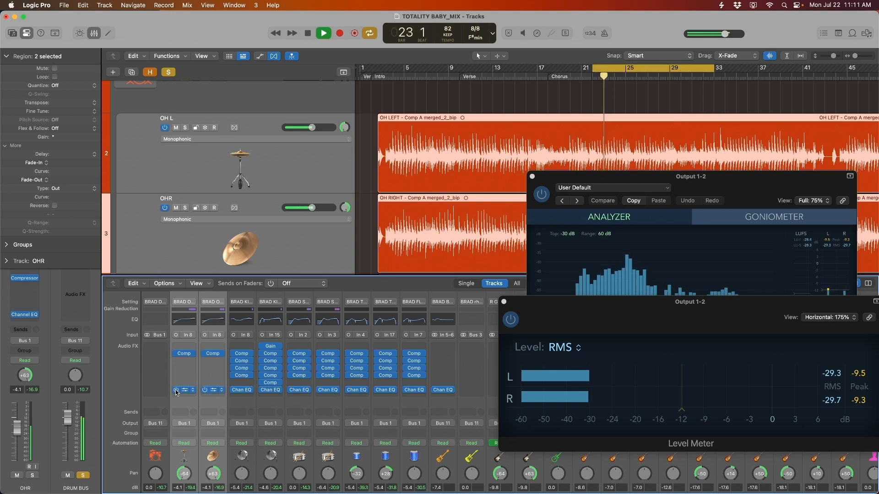
key(s)
key(space)
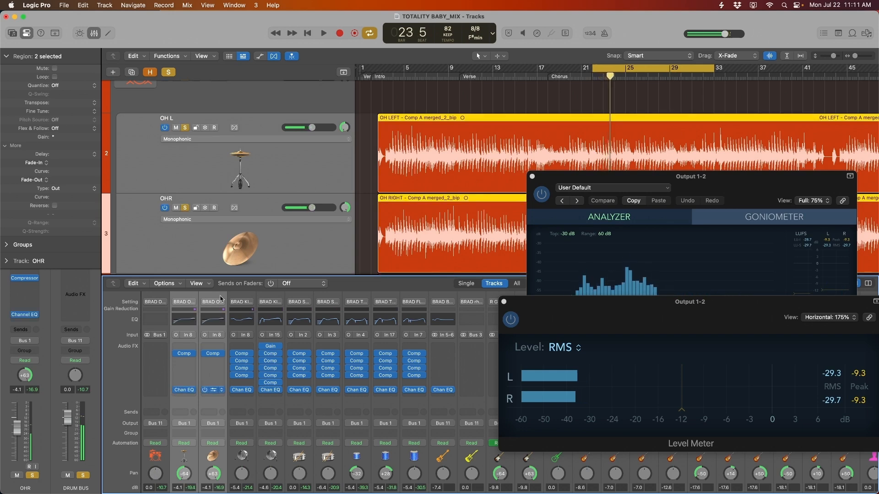
Play the soloed overheads with their Channel EQs bypassed and enabled, comparing the RMS levels on the Level Meter
scroll(506, 137, down, 2)
scroll(506, 137, up, 1)
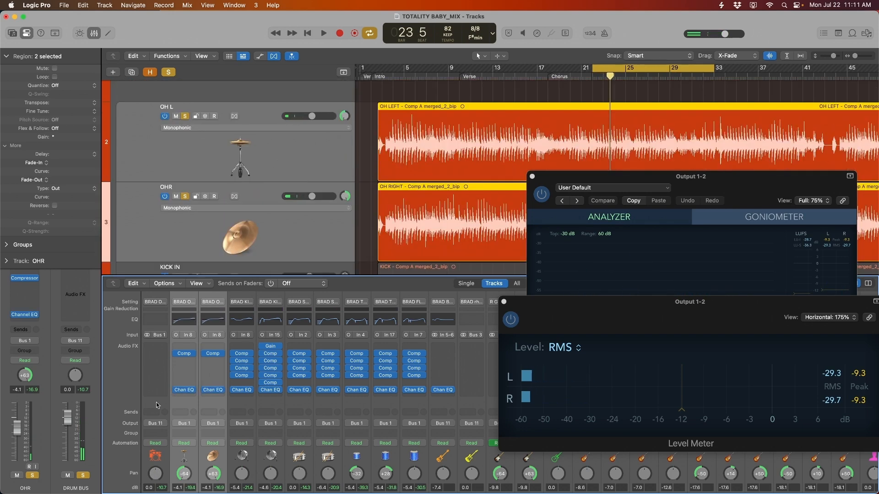
key(space)
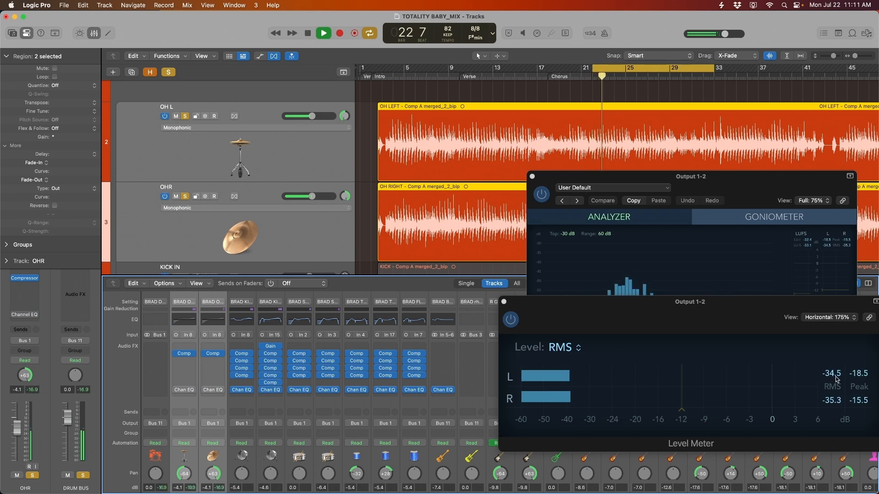
key(space)
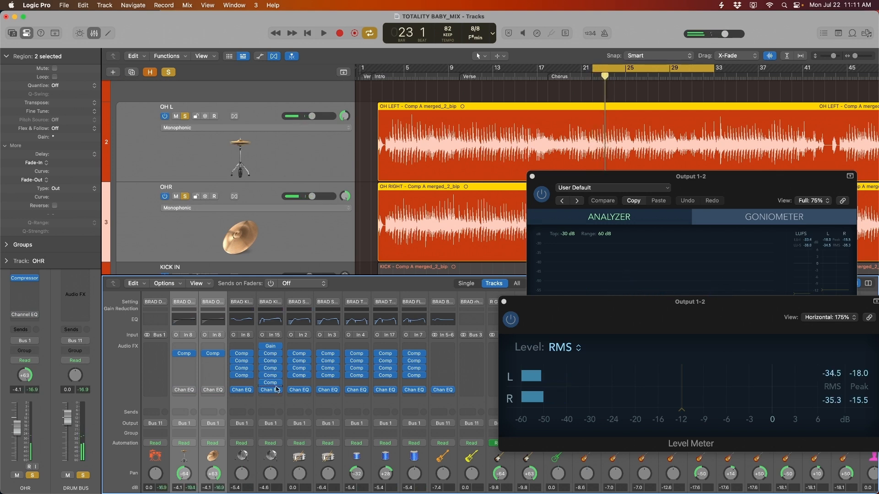
key(space)
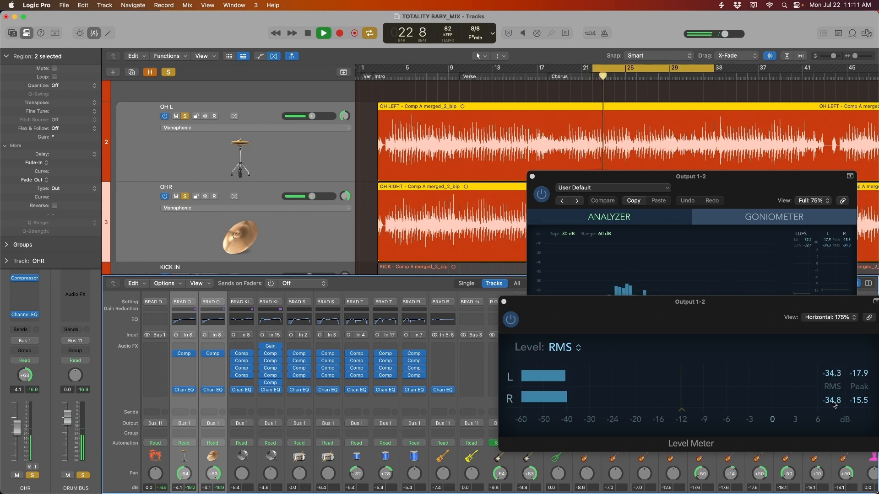
key(space)
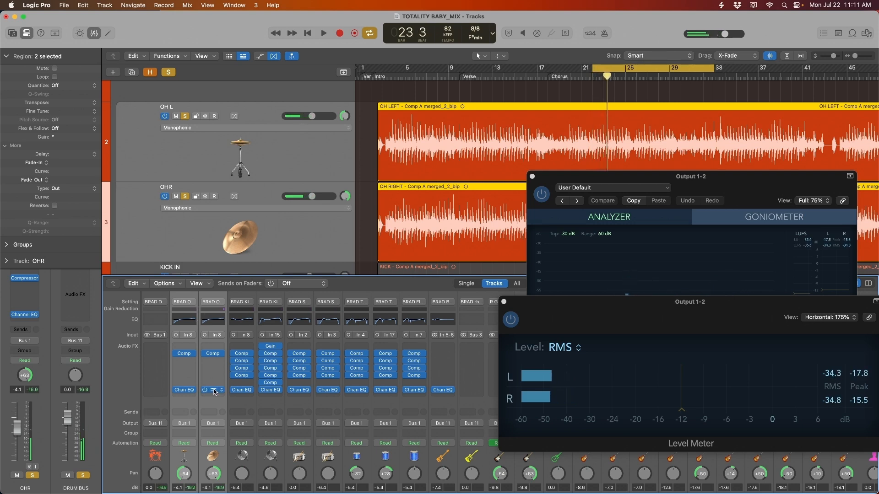
Set the OHR Channel EQ's output gain to -0.4 dB, close its window and replay the overheads
click(218, 389)
drag(550, 339, 549, 341)
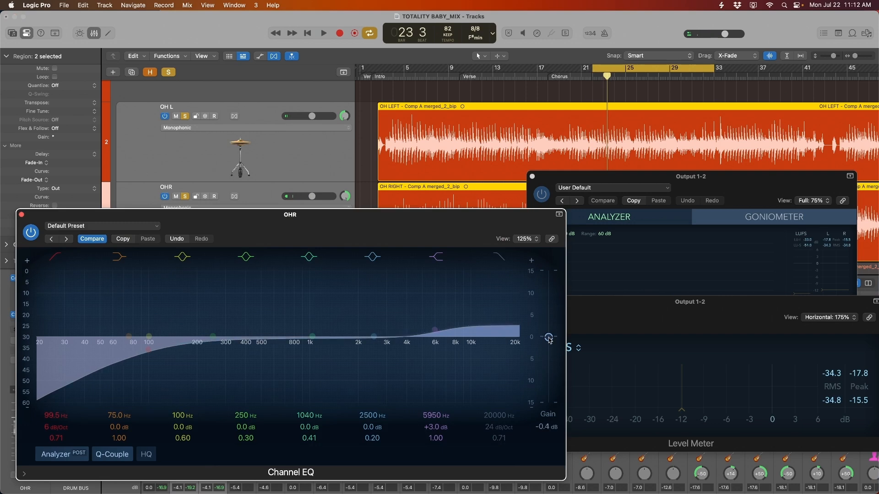
click(21, 214)
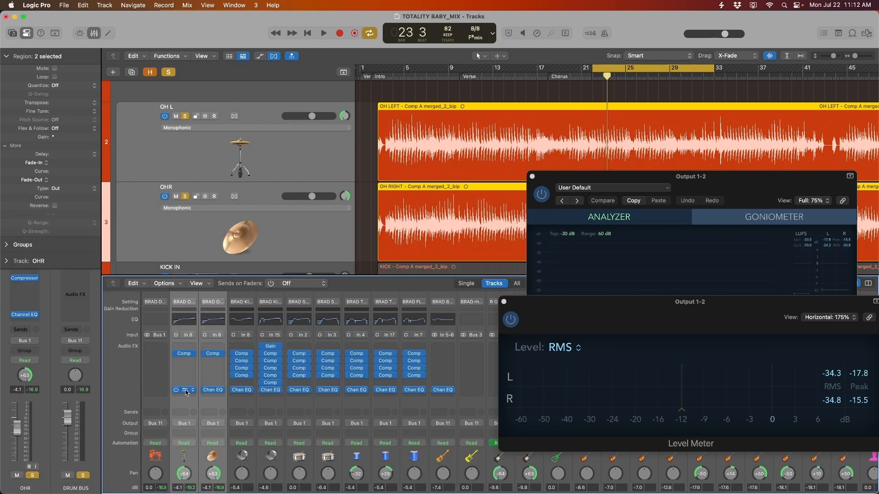
key(space)
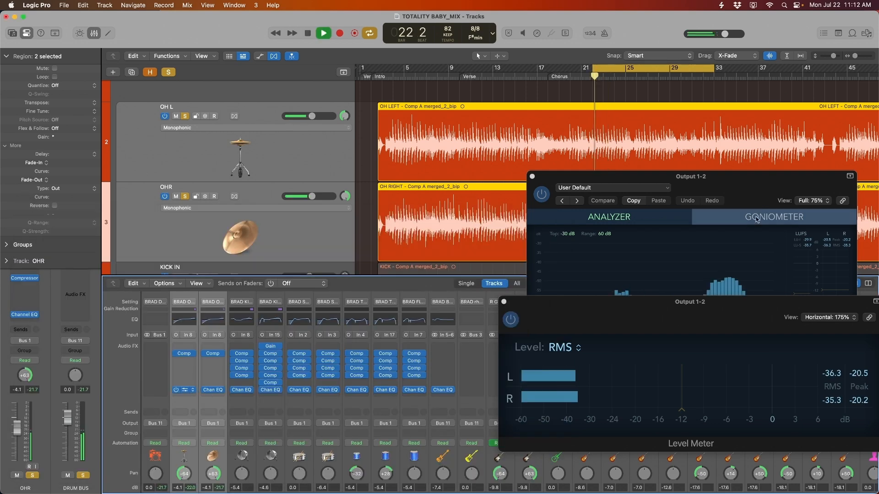
Bring the MultiMeter to the front, unsolo the overheads and select all the individual drum tracks
click(752, 187)
key(space)
click(184, 116)
scroll(319, 214, up, 3)
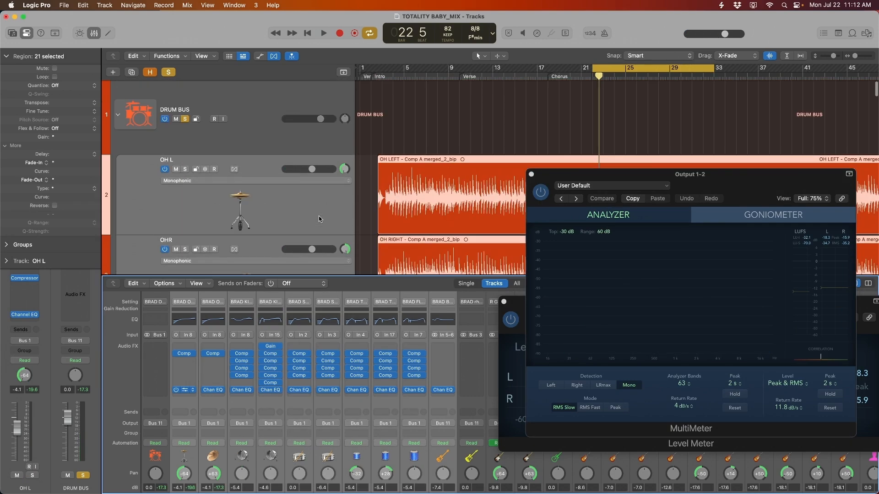
scroll(318, 213, down, 7)
scroll(305, 222, down, 2)
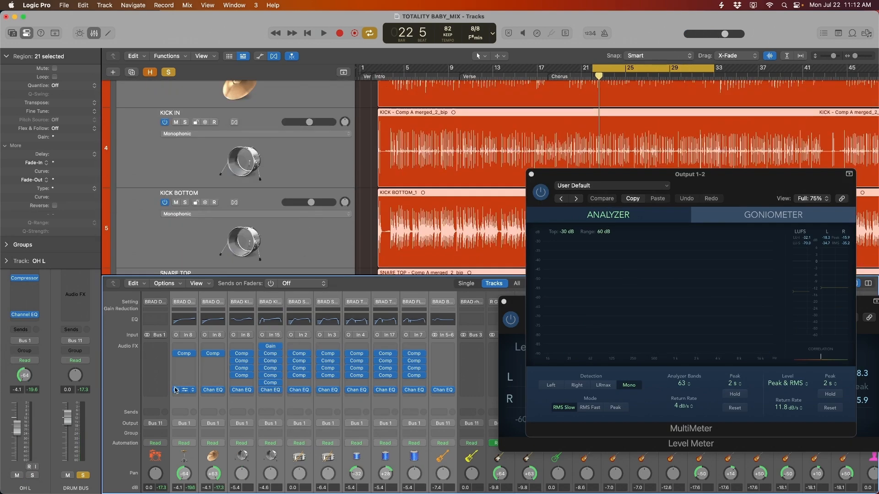
Play the full drum mix and toggle the Channel EQs on all selected drum channels to compare it without and with EQ
click(176, 391)
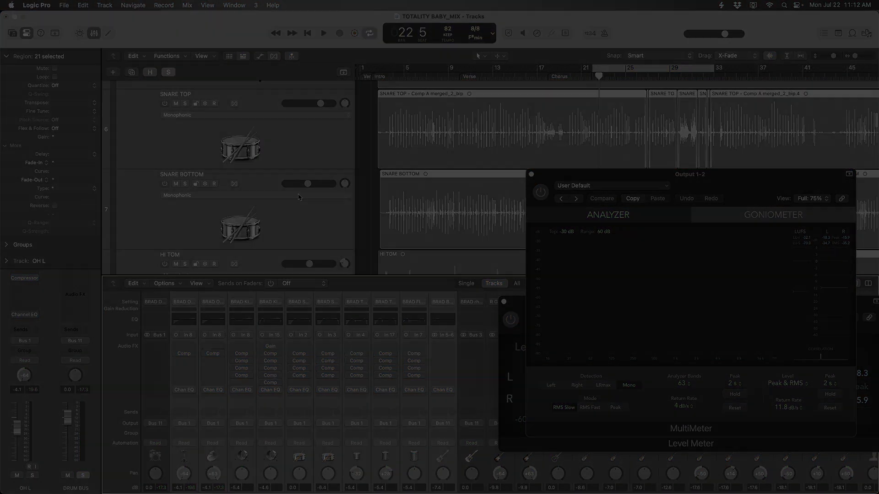
key(space)
scroll(299, 196, down, 15)
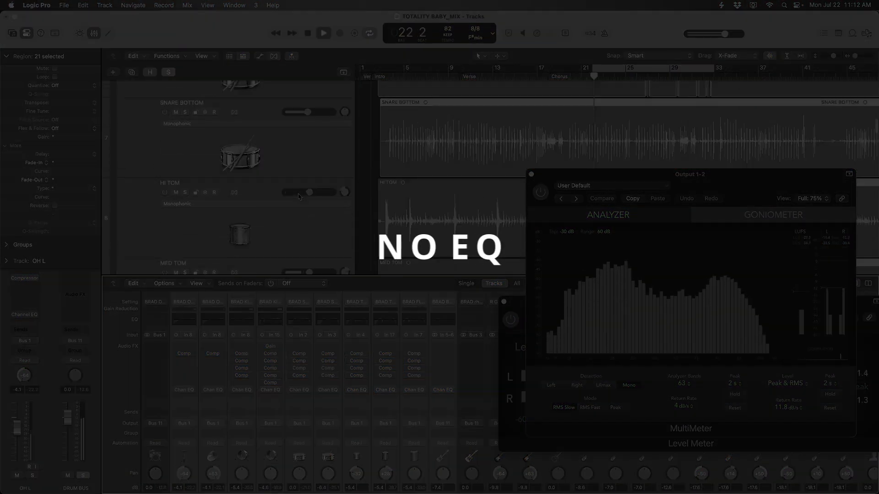
scroll(299, 197, up, 15)
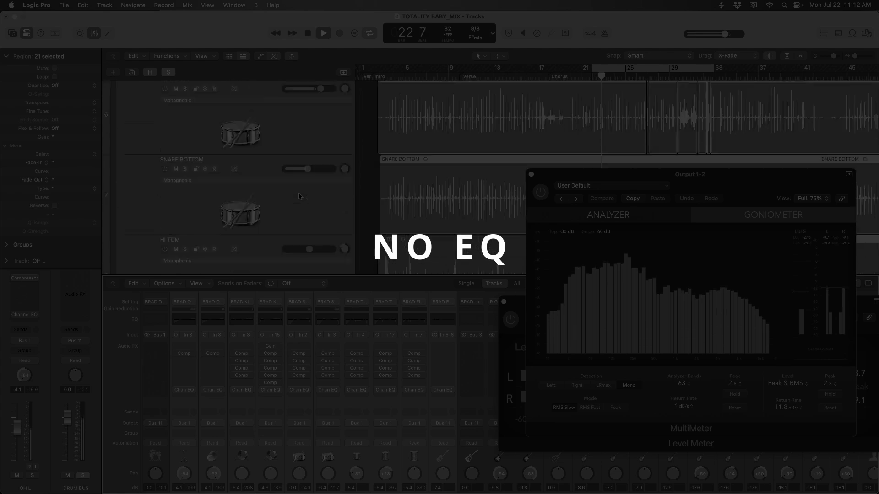
scroll(299, 197, up, 5)
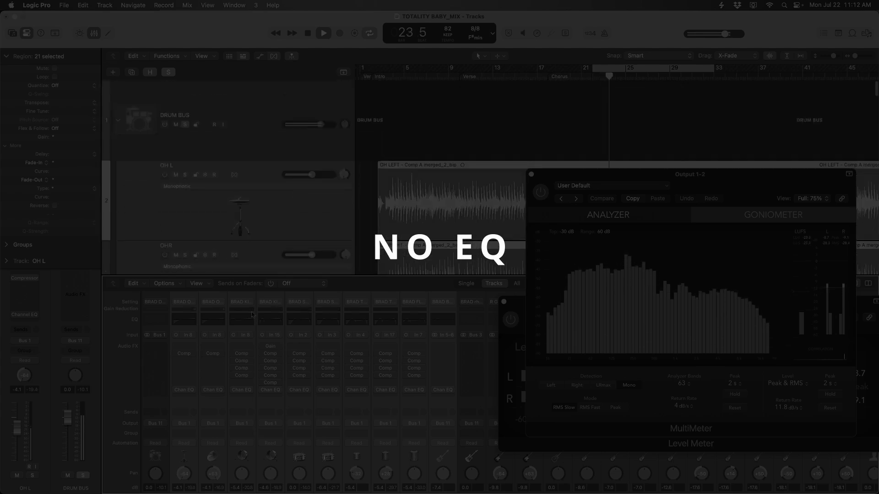
click(176, 391)
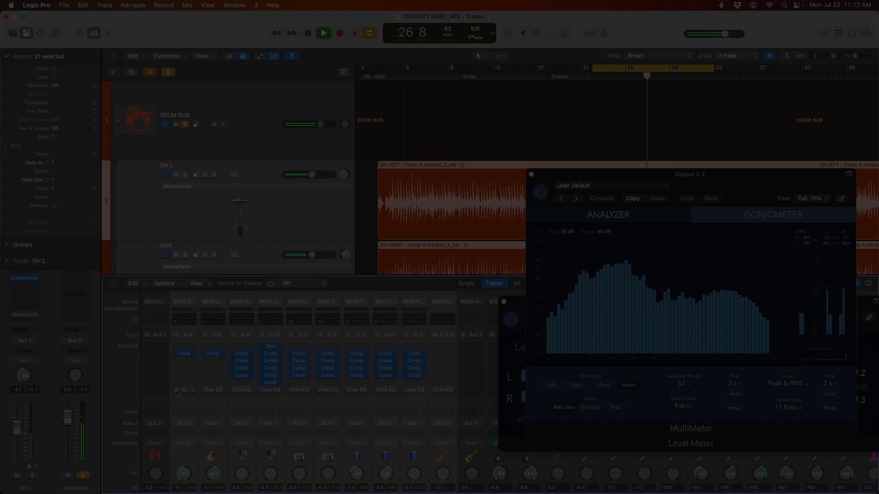
click(176, 390)
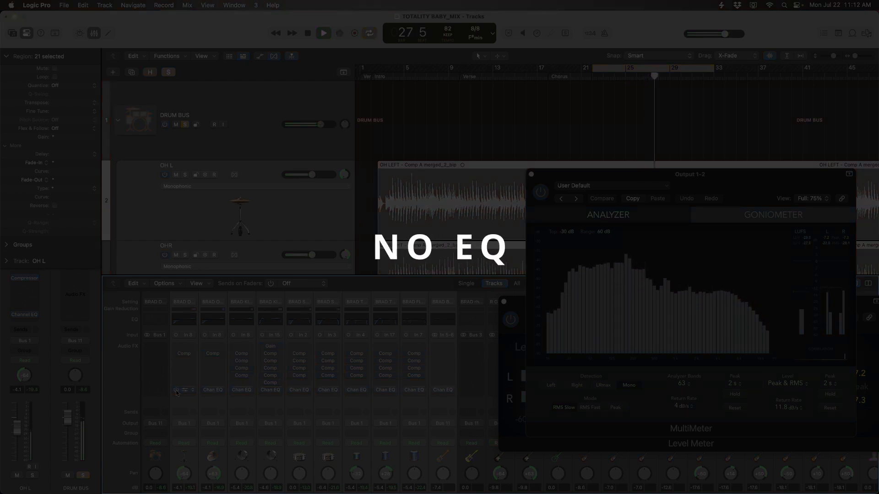
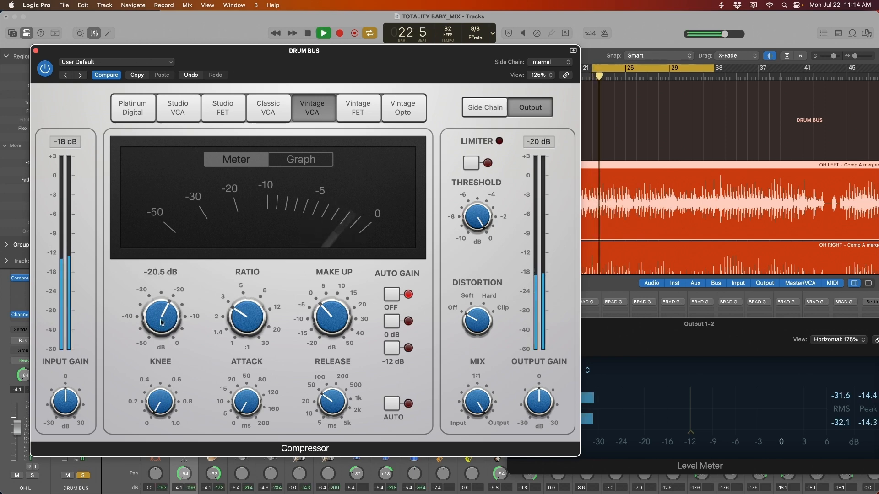
Adjust the DRUM BUS compressor's threshold and set its ratio to 4.8:1 while the drums play
drag(161, 322, 159, 331)
drag(247, 317, 251, 303)
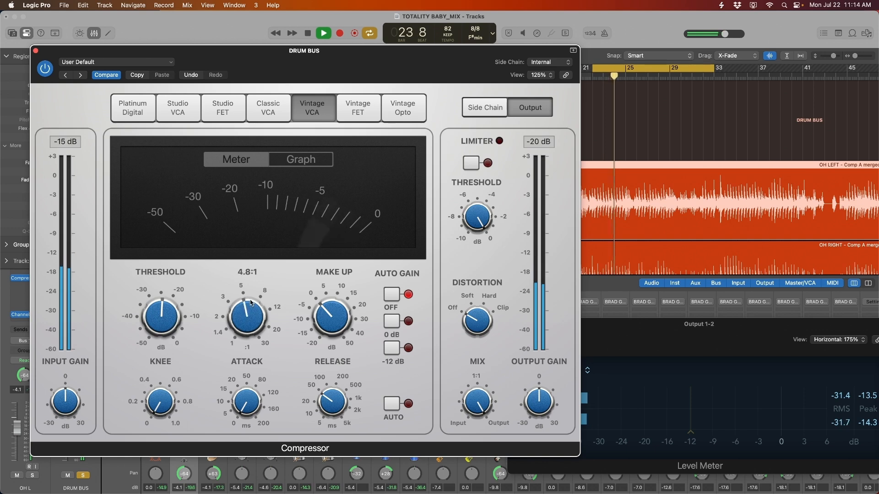
drag(155, 316, 156, 314)
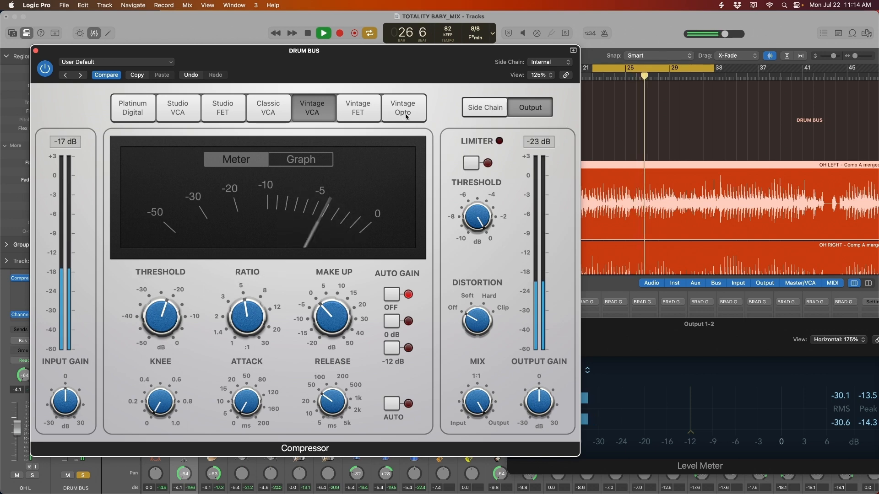
Place the Level Meter beside the DRUM BUS compressor and raise the make-up gain to match the uncompressed RMS level
drag(695, 347, 661, 235)
key(space)
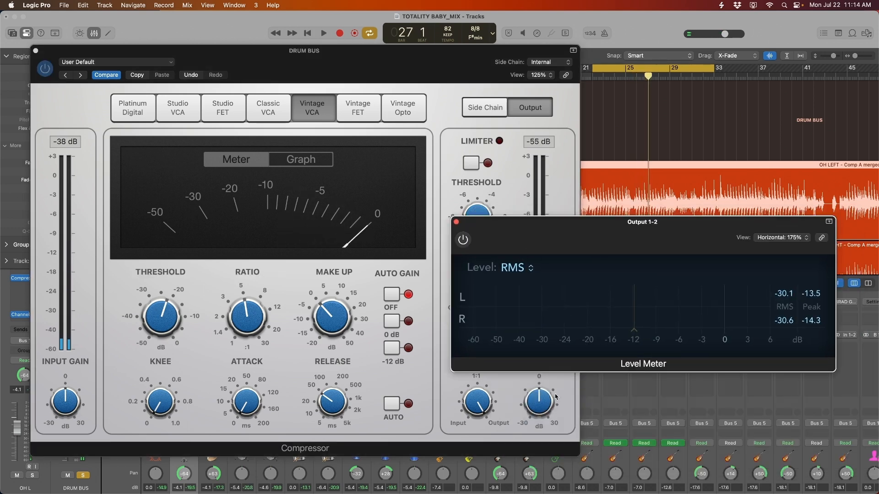
drag(485, 247, 467, 211)
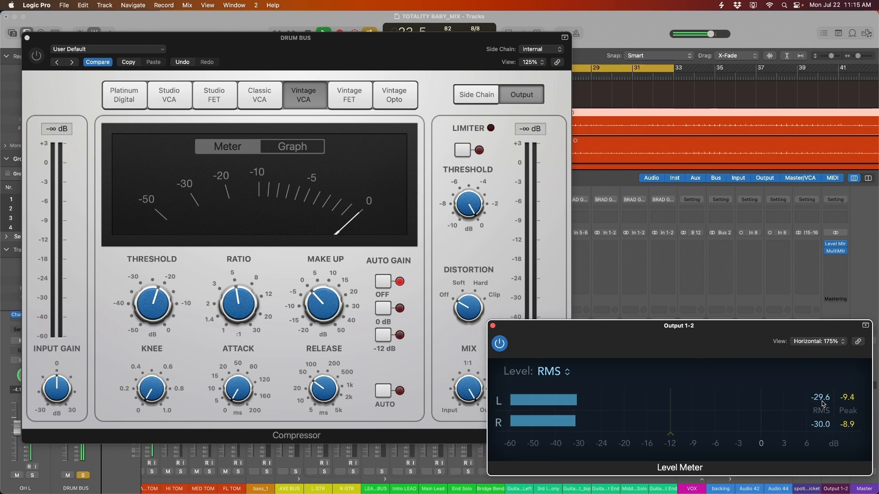
drag(337, 81, 322, 80)
key(space)
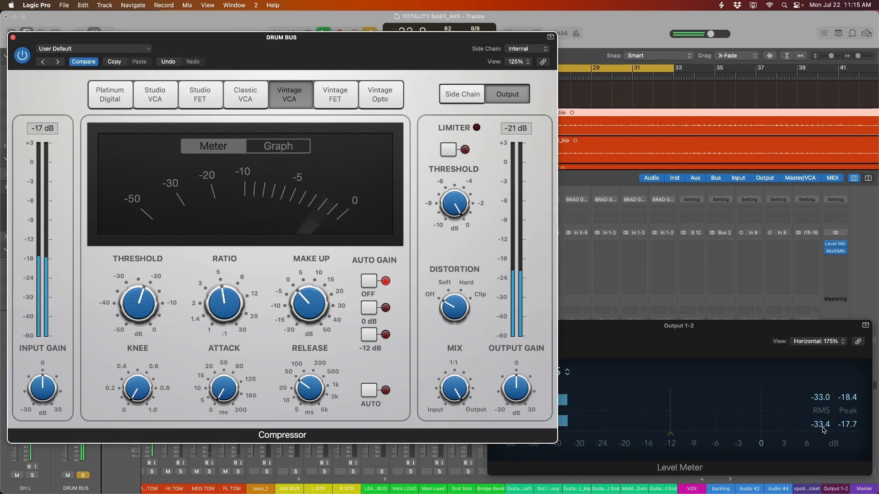
drag(300, 287, 300, 279)
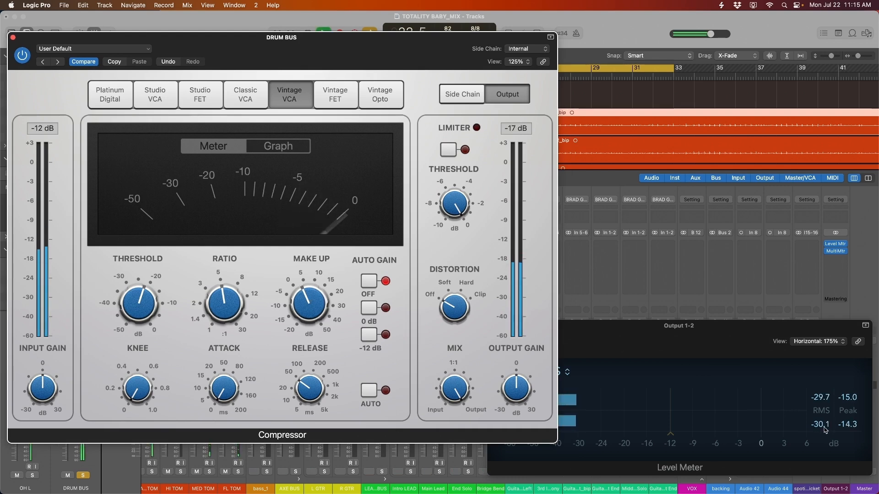
drag(398, 245, 409, 240)
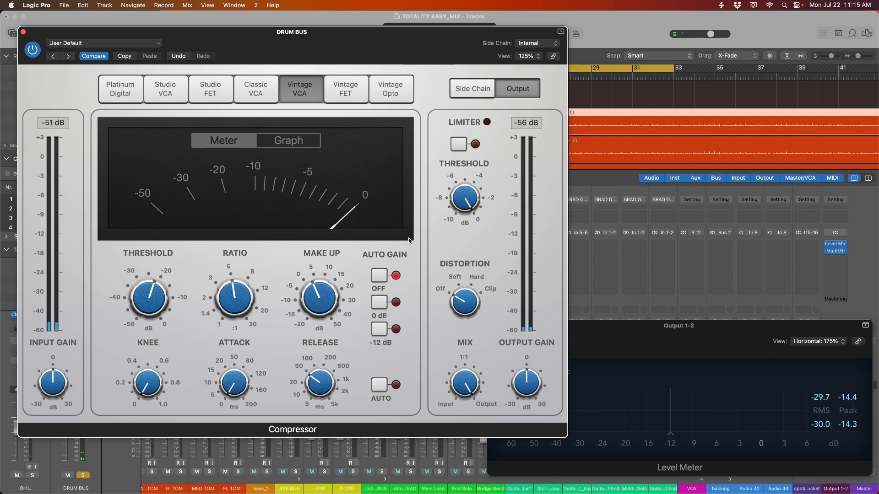
Set the DRUM BUS compressor's mix to 50% and check the resulting level on the Level Meter
drag(465, 383, 467, 430)
drag(467, 392, 467, 395)
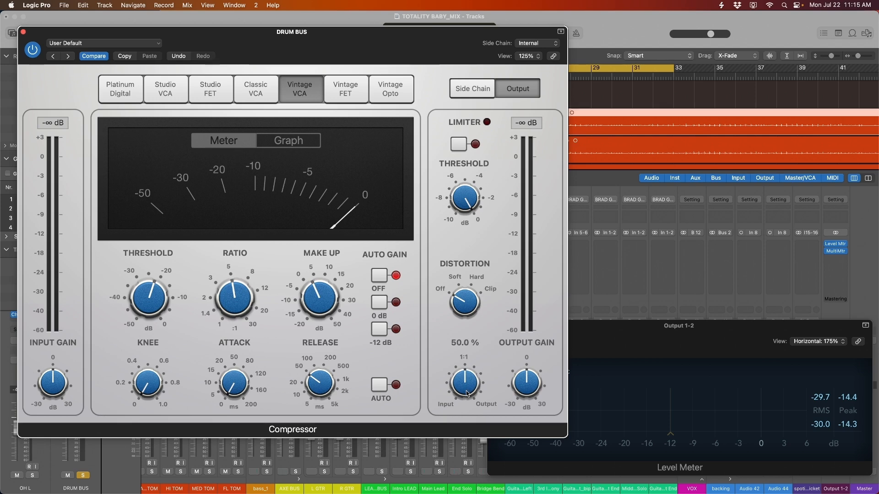
click(574, 390)
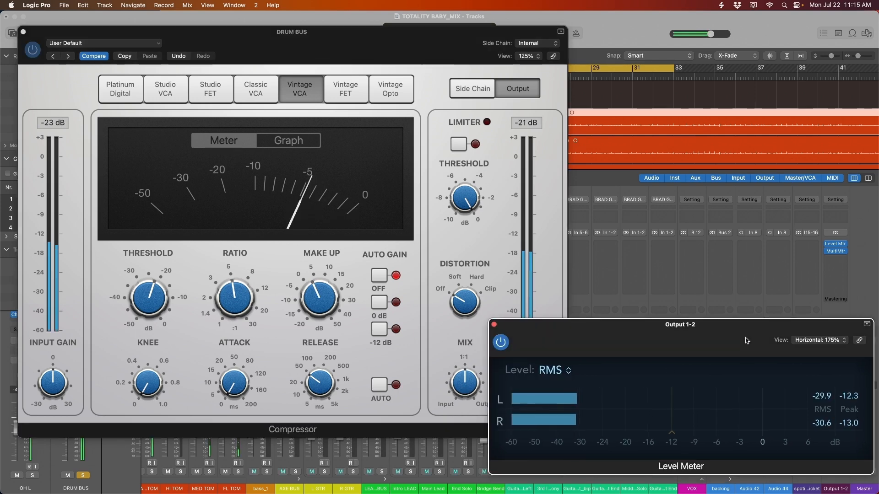
mouse_move(471, 388)
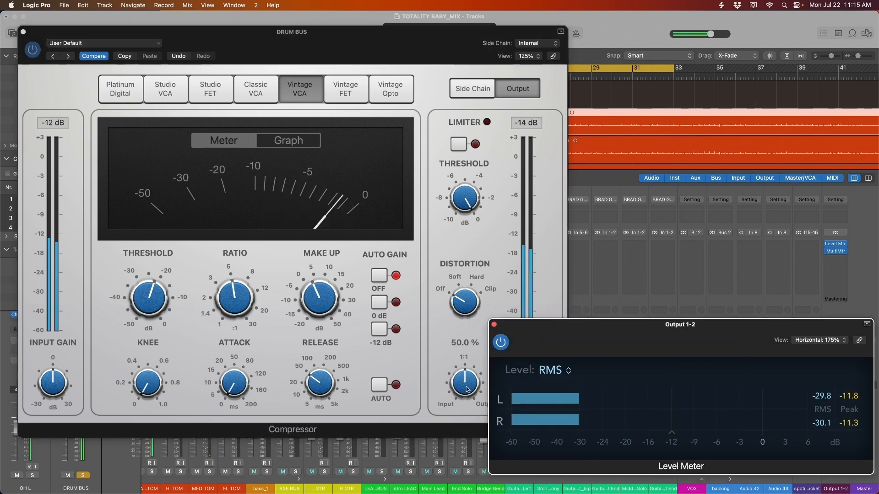
mouse_move(472, 388)
mouse_down()
mouse_move(466, 406)
mouse_move(467, 380)
mouse_up()
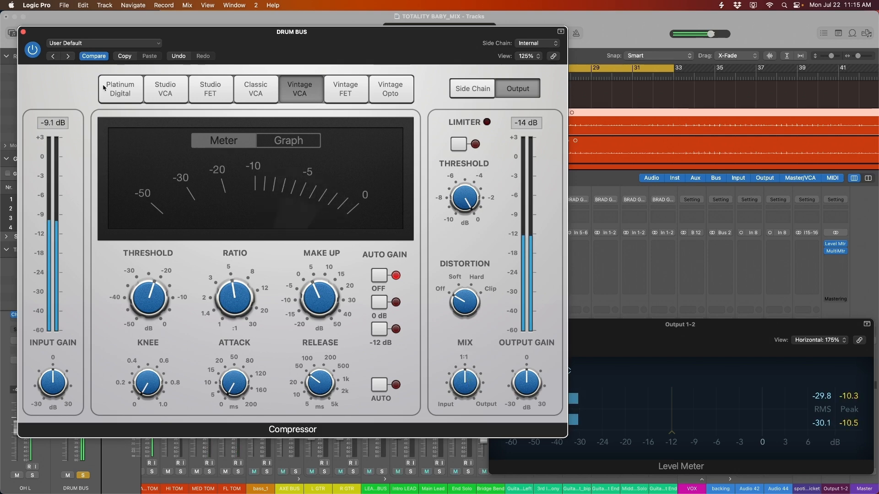
Bypass and re-enable the DRUM BUS compressor to compare the sound, and close its window
click(32, 50)
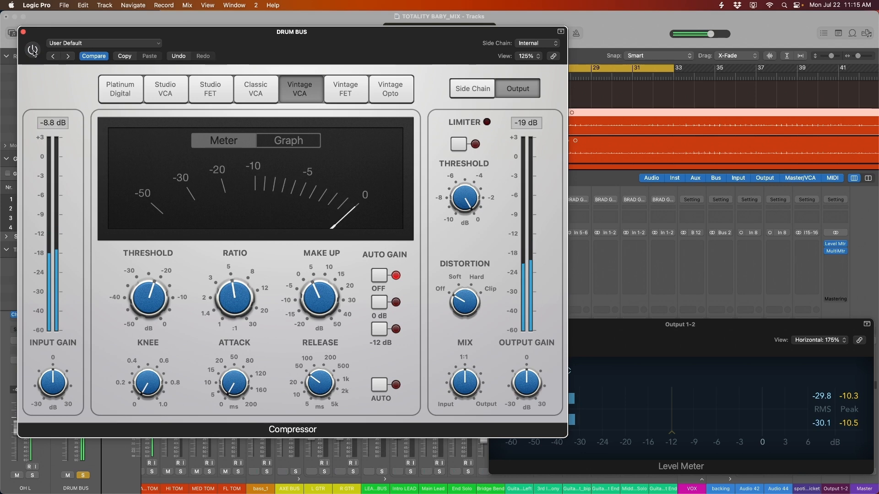
click(32, 51)
key(super+w)
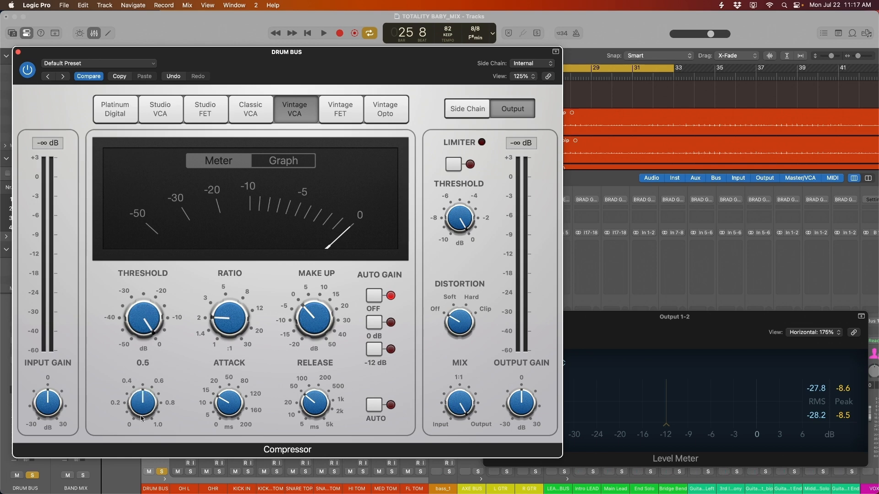
Lengthen the attack and release of the default-preset DRUM BUS compressor and set its ratio to 3.1:1
drag(231, 404, 229, 403)
mouse_move(331, 399)
mouse_down()
mouse_move(323, 397)
mouse_move(320, 409)
mouse_move(320, 398)
mouse_up()
drag(365, 64, 361, 34)
drag(225, 295, 224, 287)
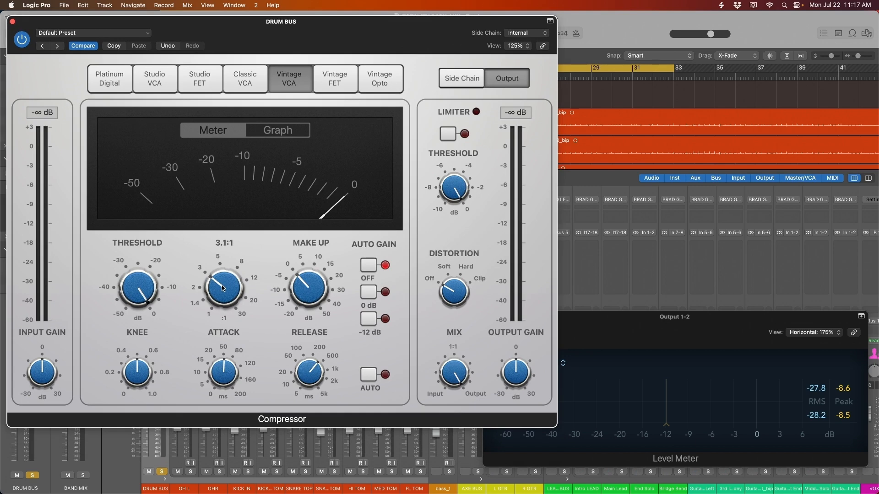
With the Level Meter in view, lower the compressor's threshold, set its attack to 50 ms and fine-tune its release
drag(719, 329, 726, 340)
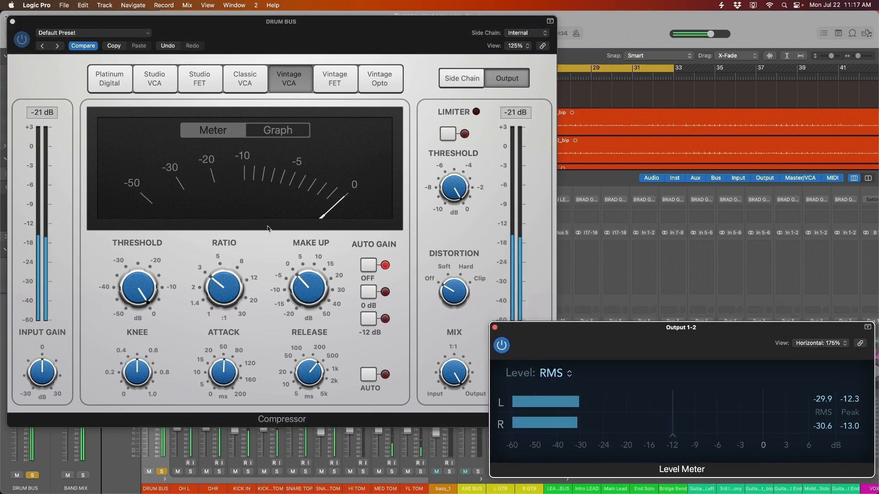
drag(139, 287, 132, 375)
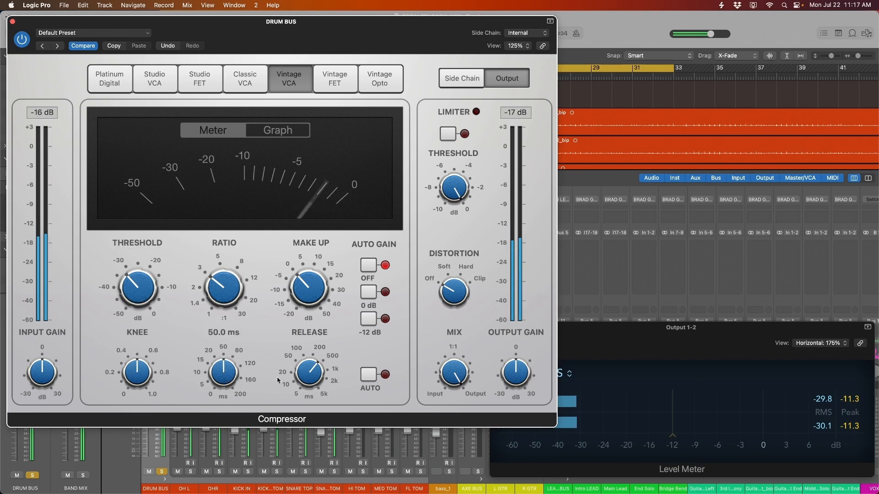
drag(315, 378, 313, 383)
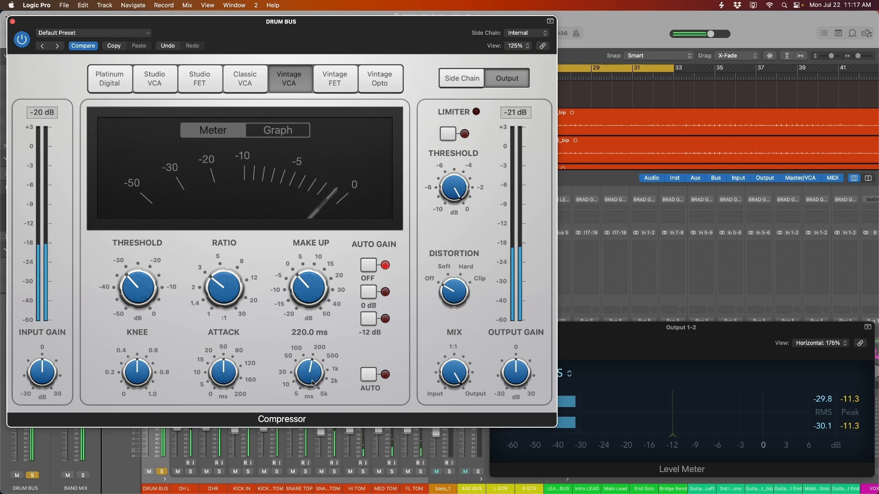
drag(316, 379, 313, 347)
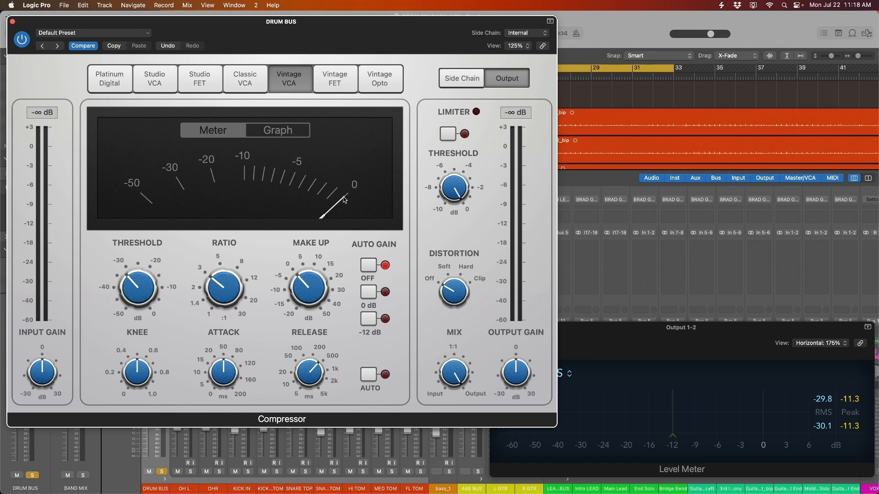
Fine-tune the release and attack of the DRUM BUS compressor while the drums play
mouse_move(311, 372)
mouse_down()
mouse_move(311, 391)
mouse_move(311, 378)
mouse_up()
key(space)
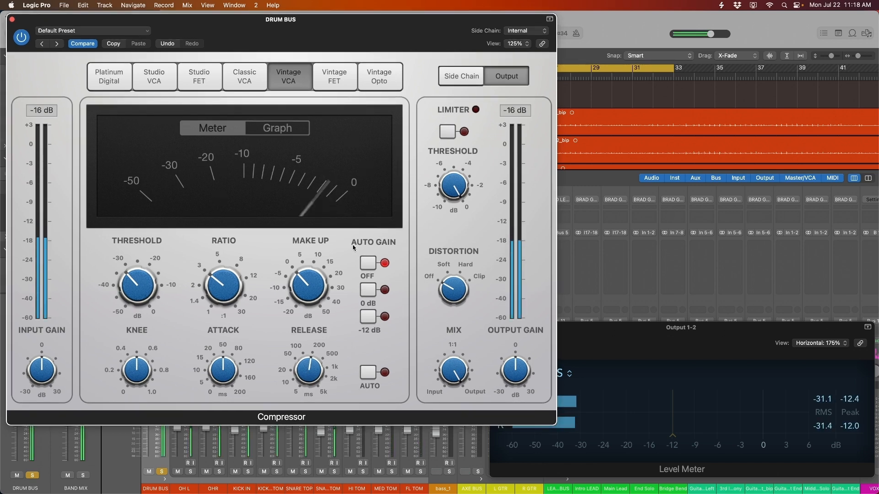
mouse_move(220, 375)
drag(221, 375, 220, 379)
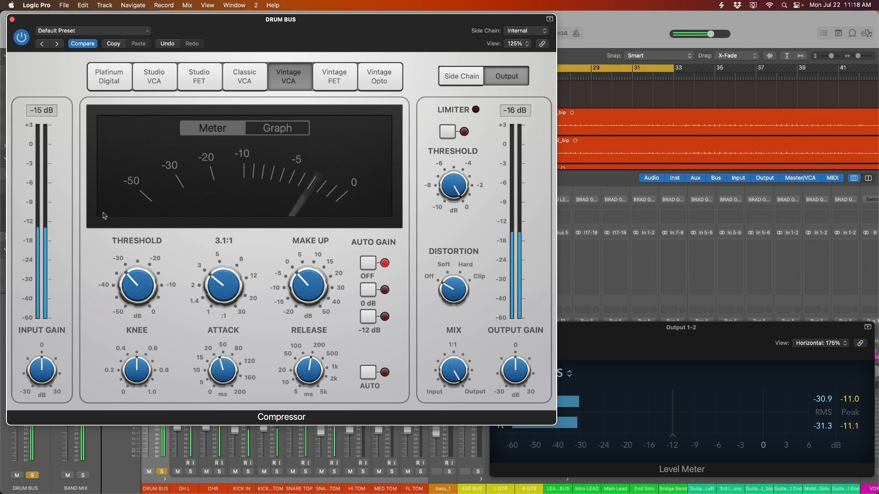
Bypass and re-enable the DRUM BUS compressor, comparing the bypassed and compressed levels on the Level Meter
click(22, 38)
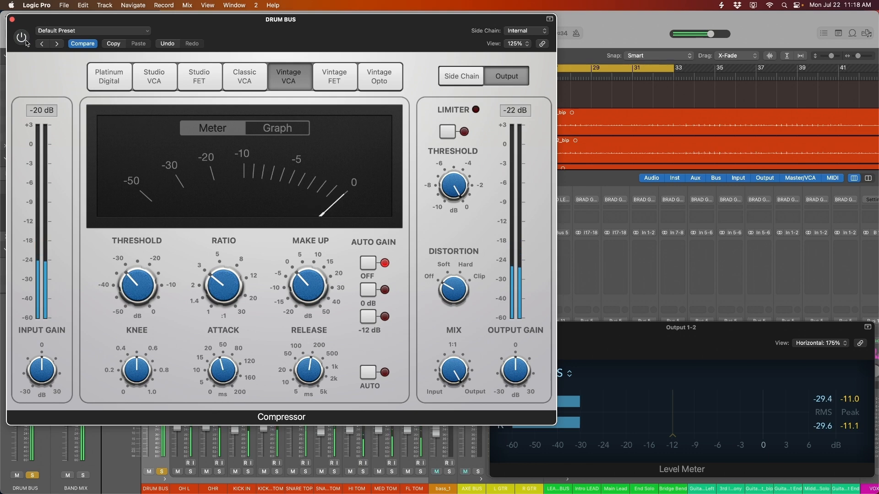
drag(612, 343, 593, 285)
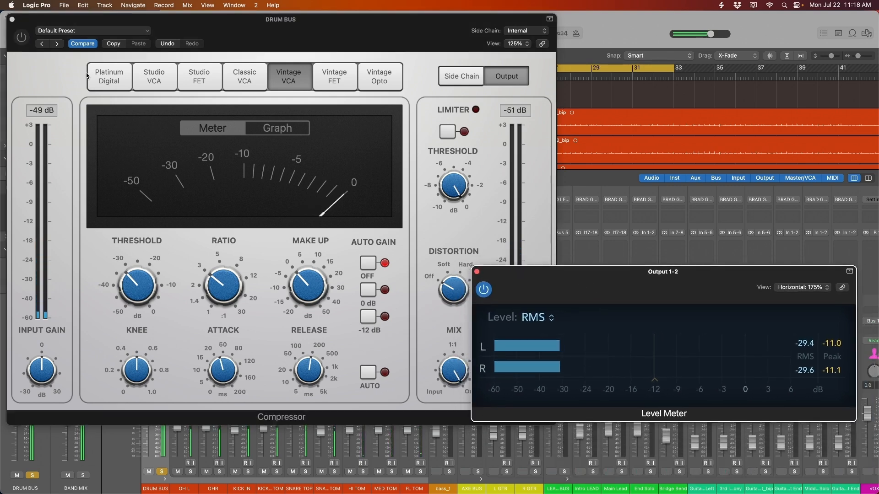
click(21, 40)
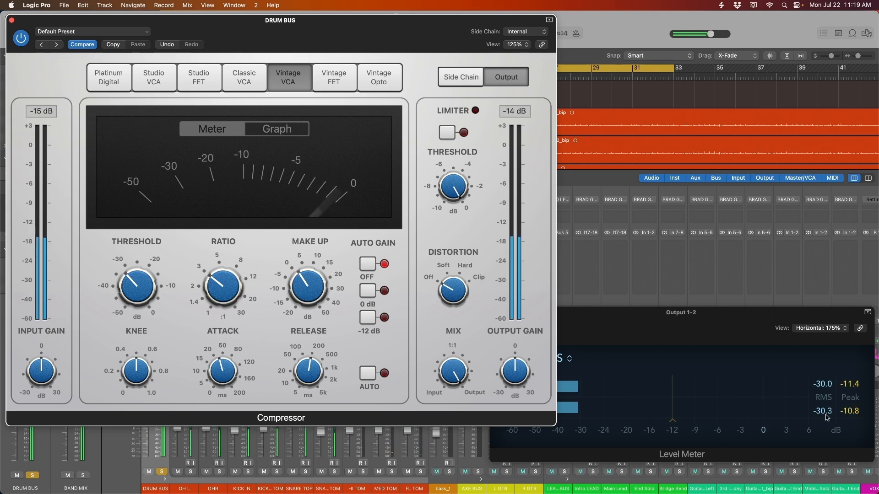
Set the compressor's make-up gain to 2.0 dB and compare the level-matched drums with the compressor bypassed and active
mouse_move(319, 289)
drag(318, 290, 318, 288)
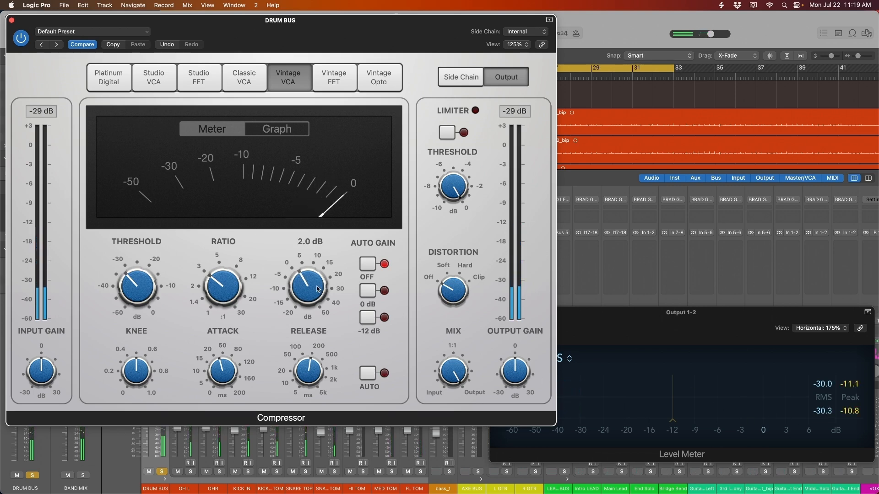
click(819, 414)
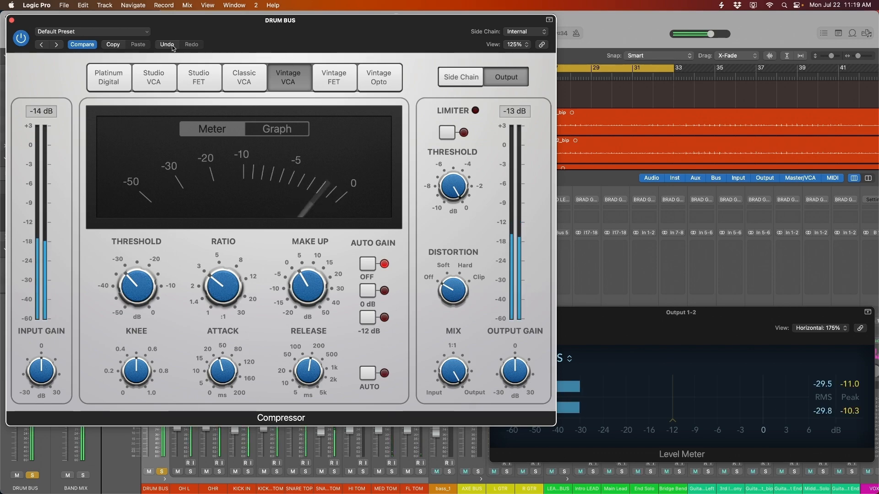
drag(297, 47, 313, 51)
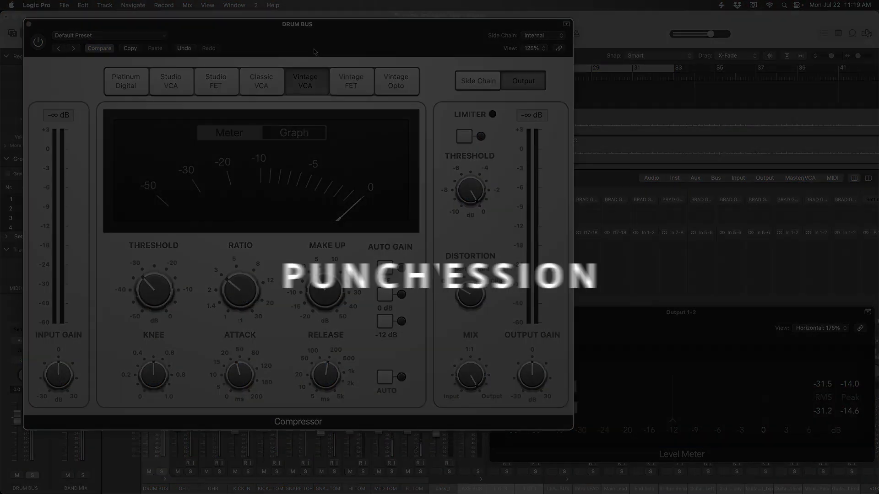
click(39, 43)
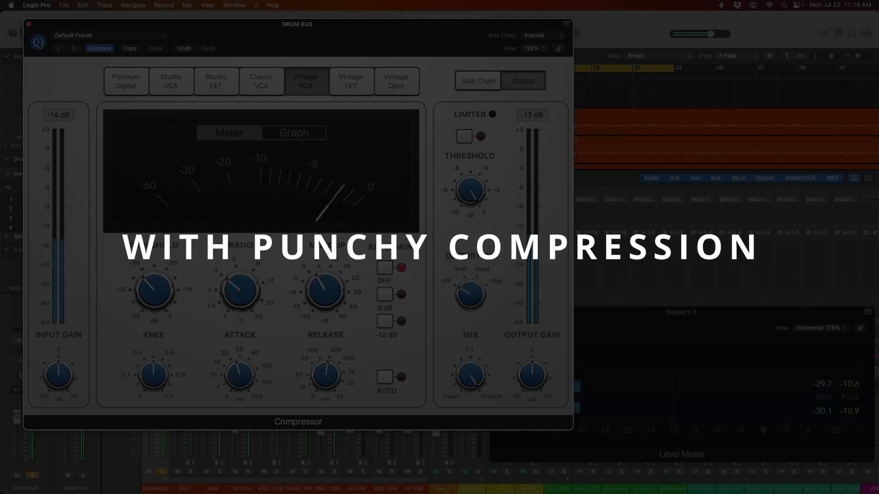
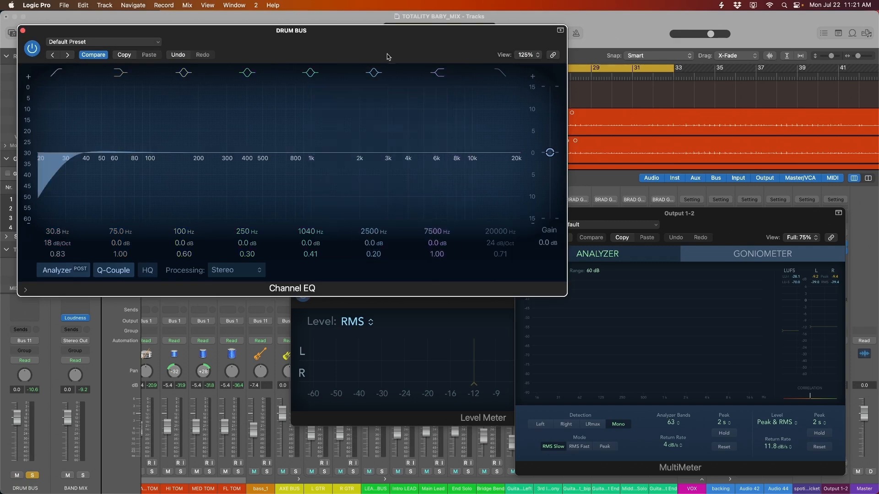
On the DRUM BUS Channel EQ, boost 49.2 Hz by 1.2 dB with Q 1.40 and 208 Hz by 0.6 dB with Q 1.10
drag(726, 216, 757, 227)
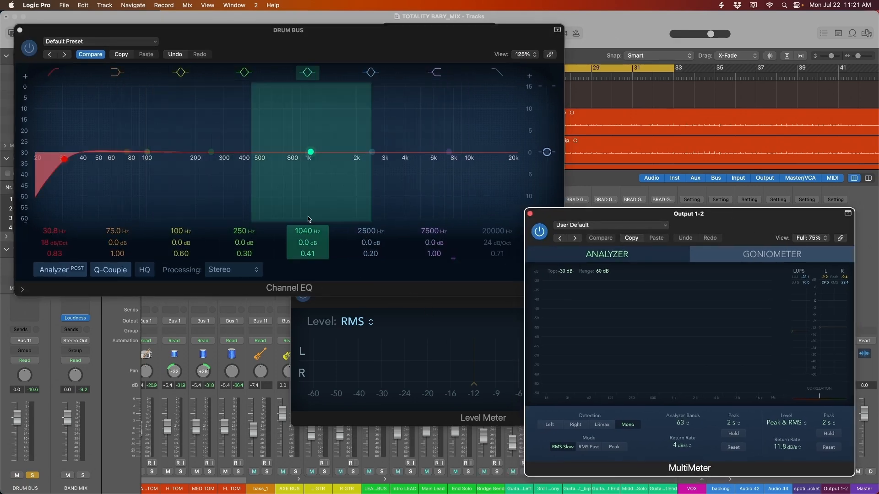
key(space)
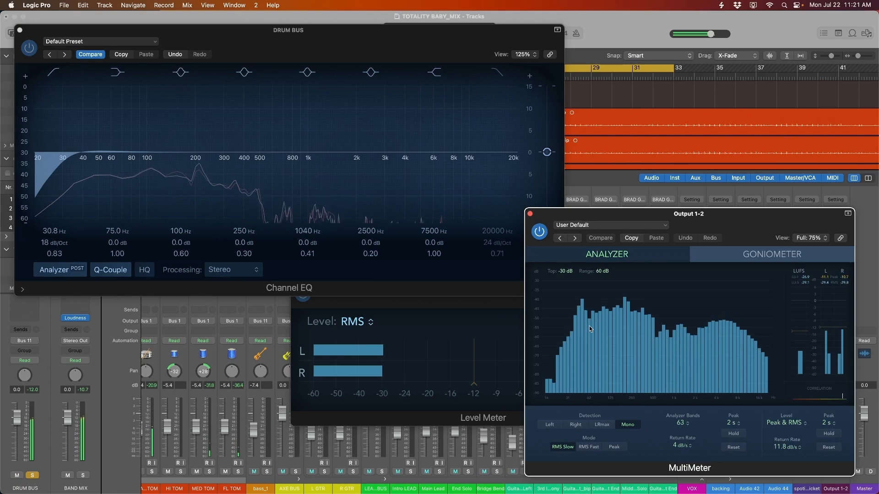
mouse_move(152, 143)
mouse_down()
mouse_move(171, 138)
mouse_move(169, 125)
mouse_move(173, 153)
mouse_up()
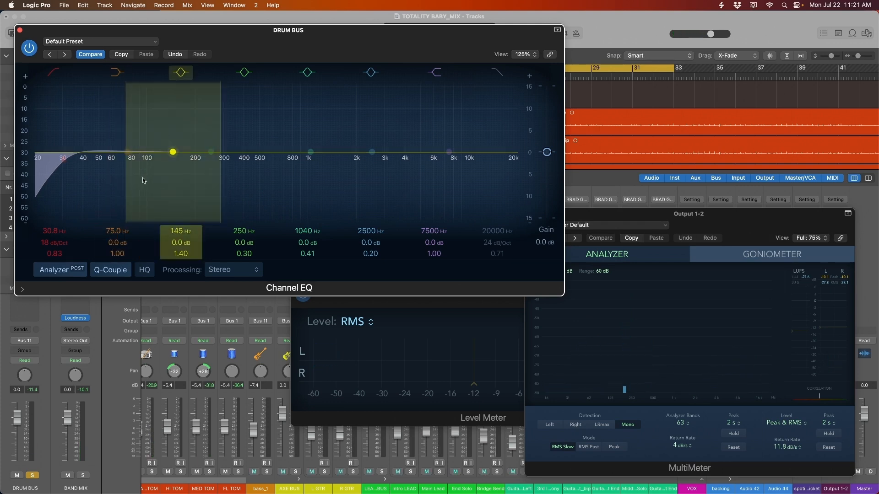
drag(351, 38, 351, 50)
click(729, 216)
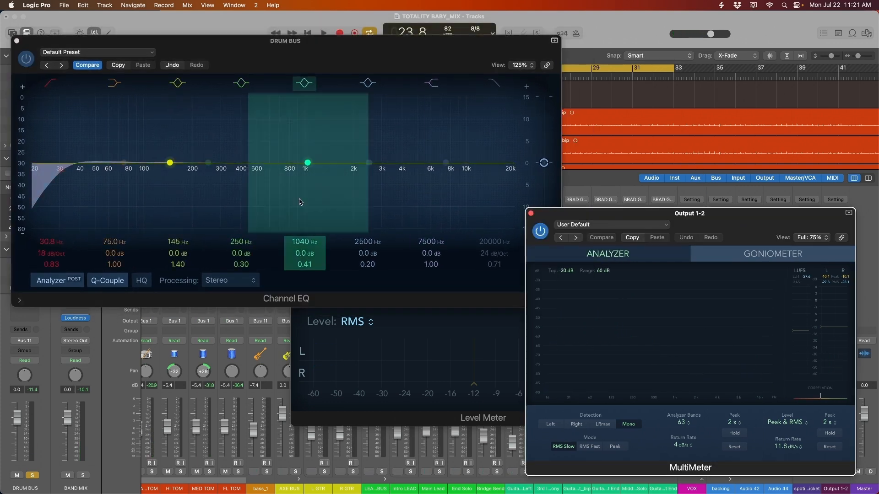
drag(166, 171, 97, 158)
key(space)
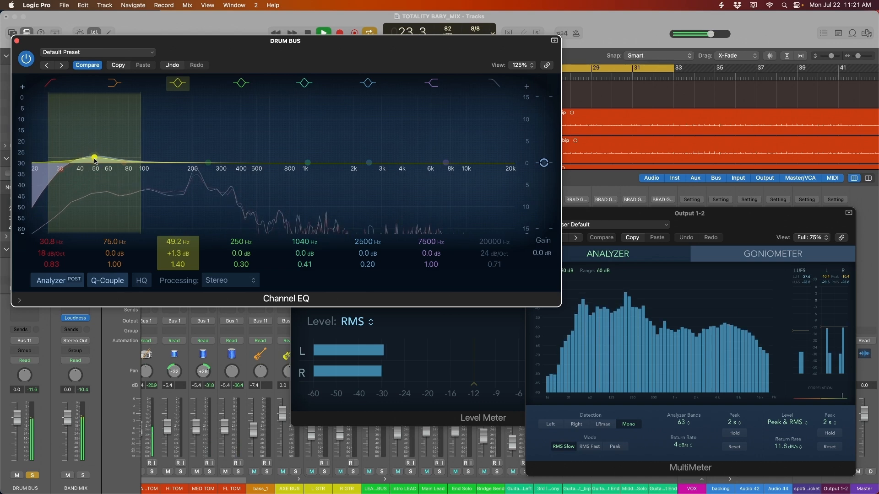
mouse_move(208, 163)
mouse_down()
mouse_move(198, 159)
mouse_move(195, 134)
mouse_move(197, 151)
mouse_up()
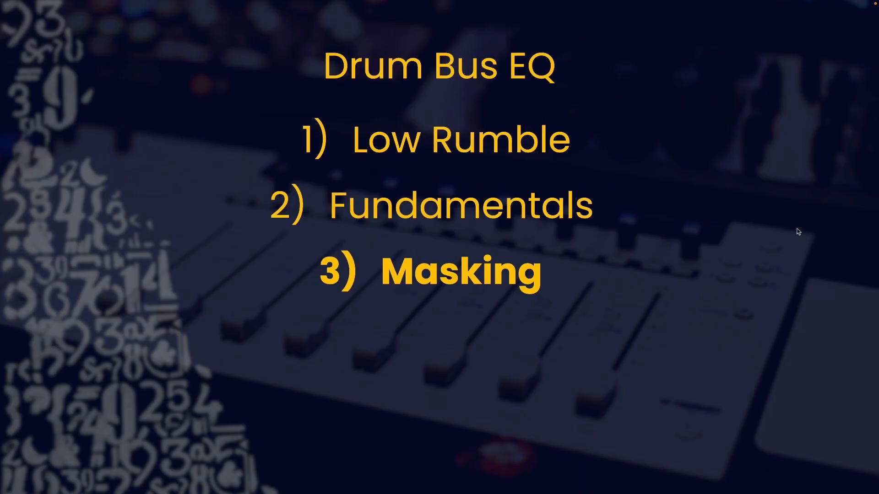
key(Right)
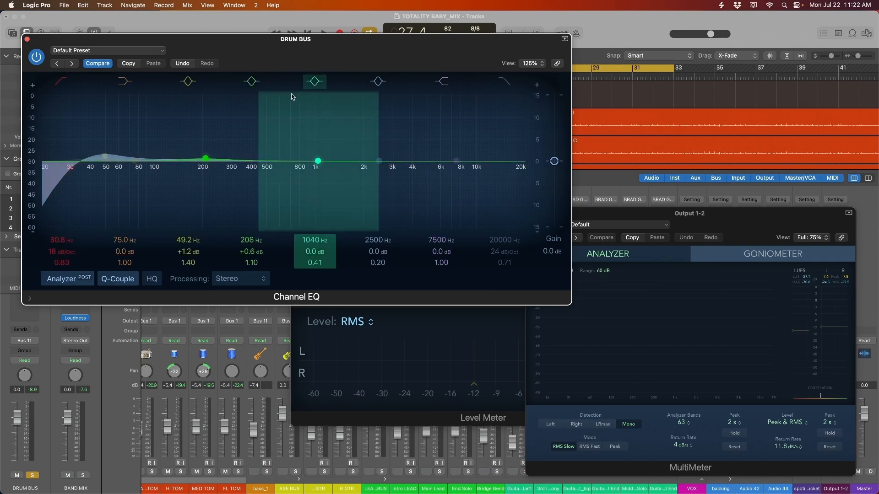
Move the 1040 Hz band to 620 Hz with a 4.6 dB boost and play it with the DRUM BUS unsoloed
drag(315, 161, 282, 140)
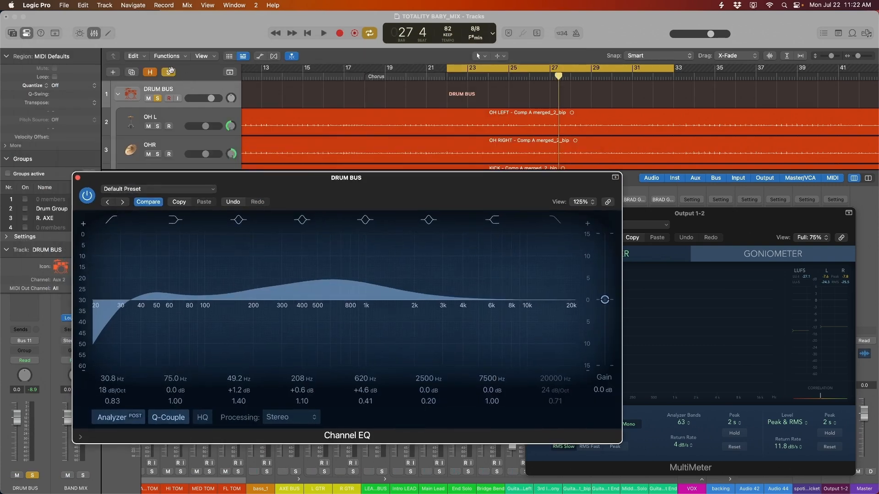
drag(410, 194, 381, 135)
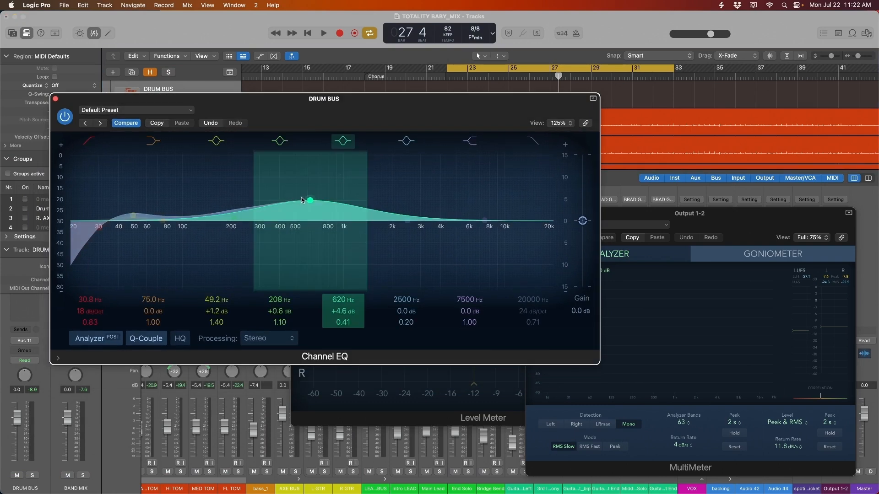
key(space)
Turn the midrange boost into a wide 1.4 dB cut at 700 Hz with Q 0.24 and listen to it in the mix
drag(310, 199, 311, 221)
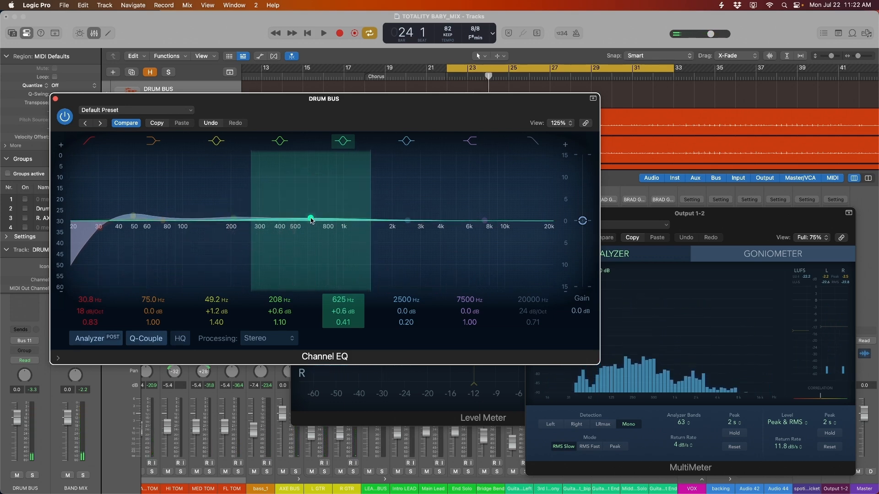
mouse_move(311, 220)
mouse_down()
mouse_move(298, 202)
mouse_move(305, 232)
mouse_move(311, 193)
mouse_move(319, 230)
mouse_up()
key(space)
key(space)
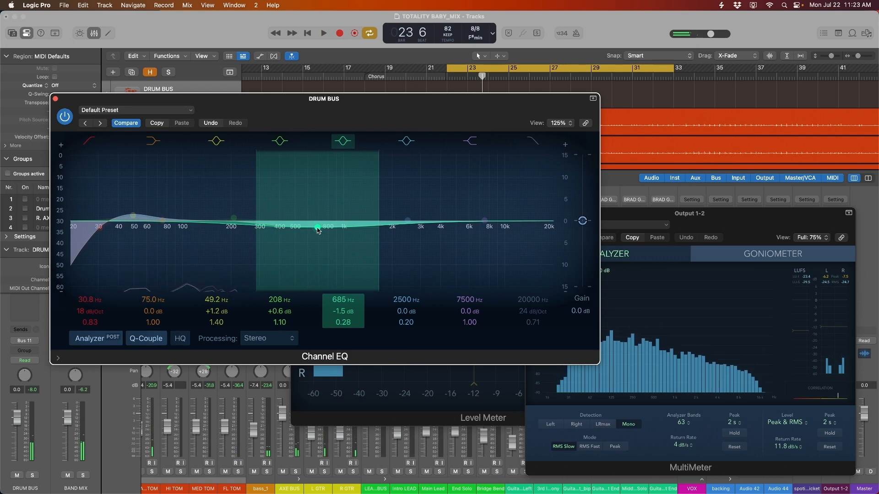
scroll(317, 228, down, 1)
drag(369, 119, 374, 110)
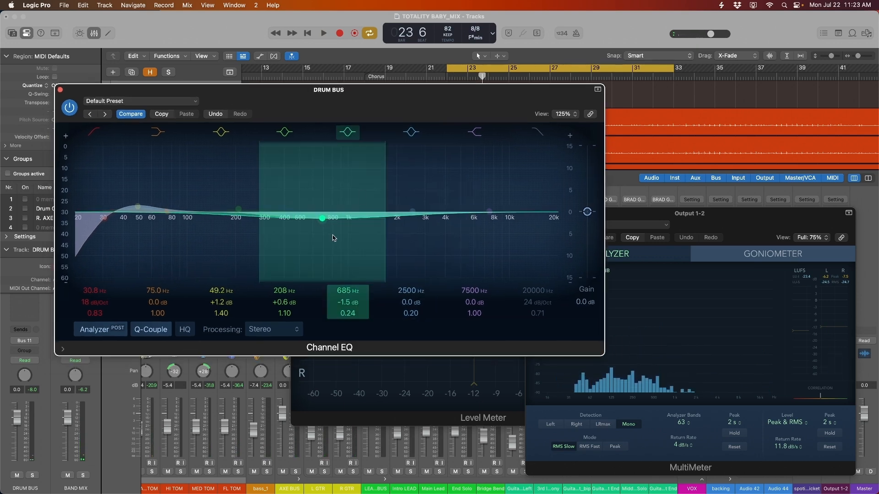
drag(323, 218, 324, 216)
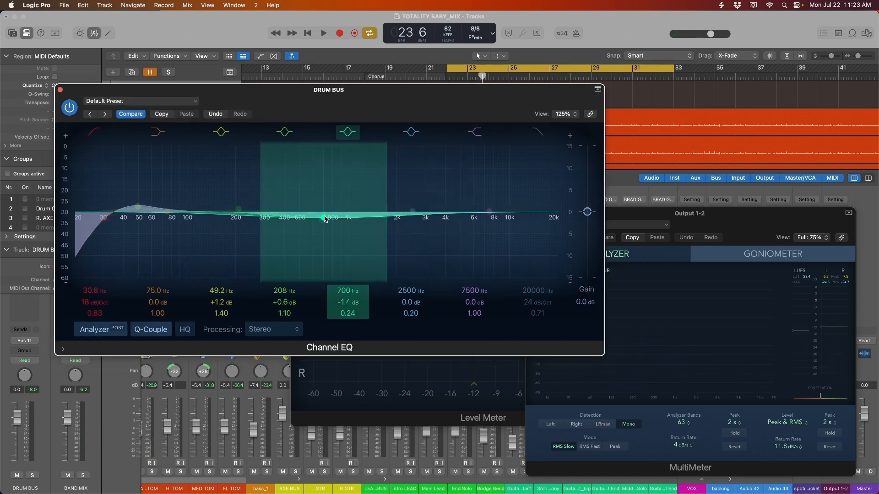
drag(378, 112, 378, 112)
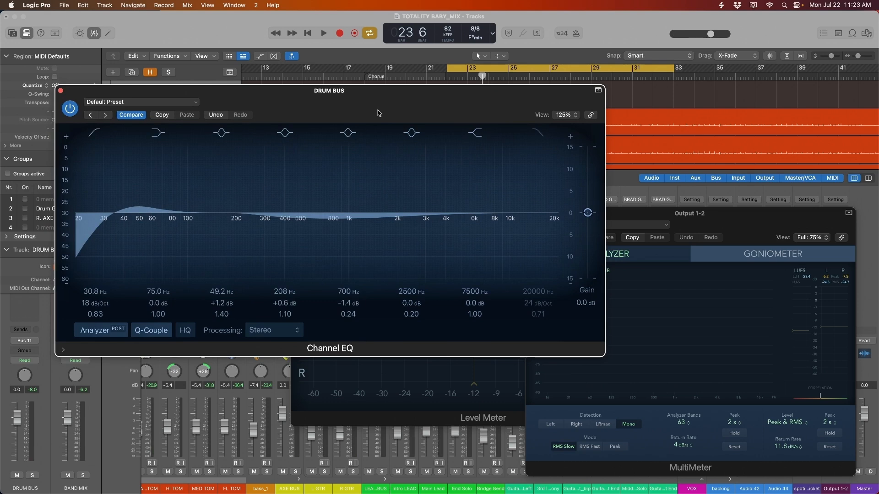
key(space)
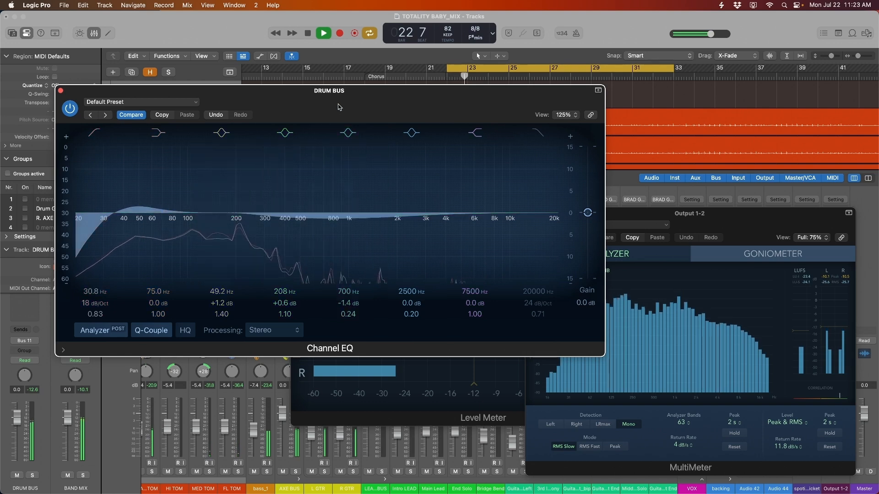
Cut the upper mids of the DRUM BUS by 1.0 dB at 2660 Hz with Q 0.57
drag(335, 108, 335, 111)
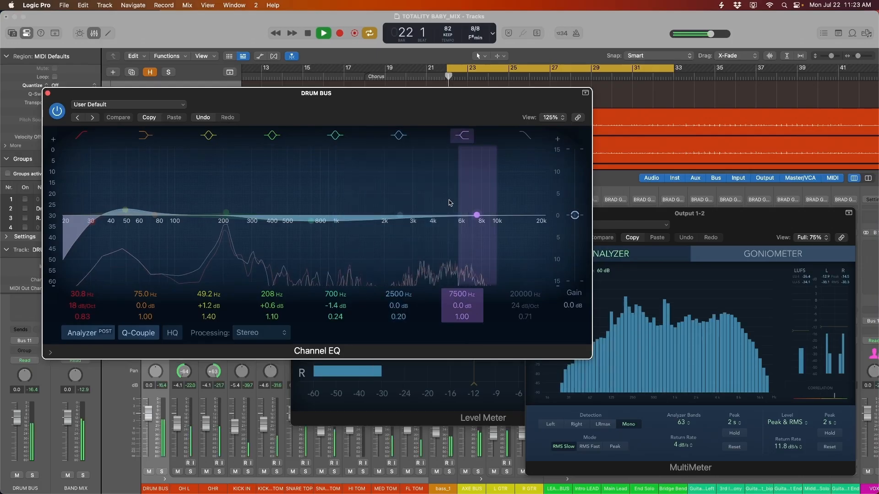
drag(470, 206, 405, 224)
key(space)
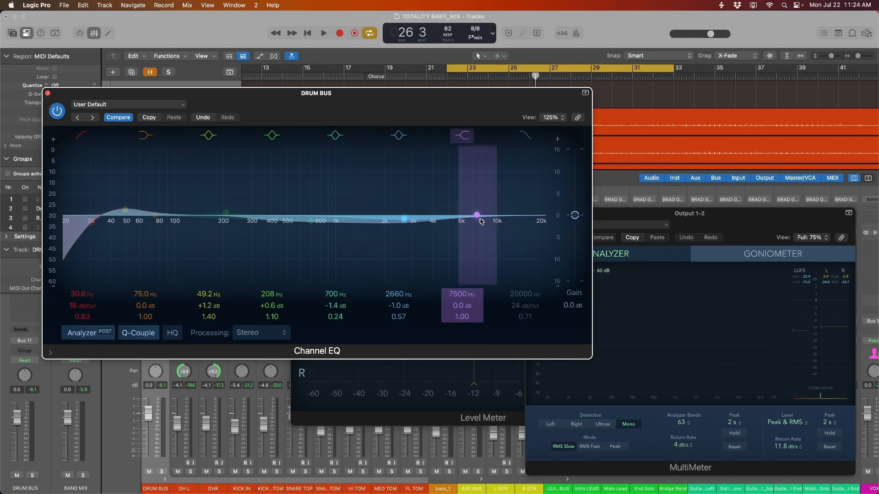
Boost the DRUM BUS high shelf by about 1.0 dB at 6750 Hz and close the Channel EQ window
drag(481, 221, 476, 215)
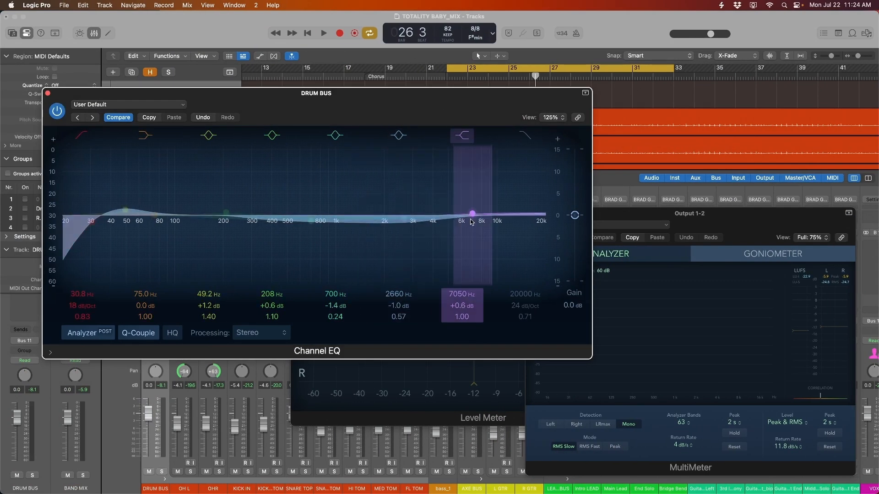
mouse_move(471, 222)
mouse_down()
mouse_move(471, 177)
mouse_move(469, 218)
mouse_up()
key(space)
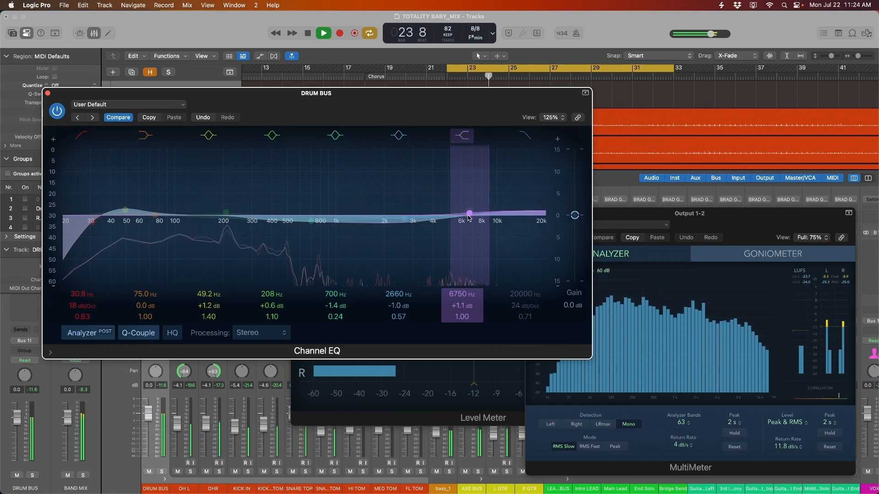
drag(55, 93, 70, 90)
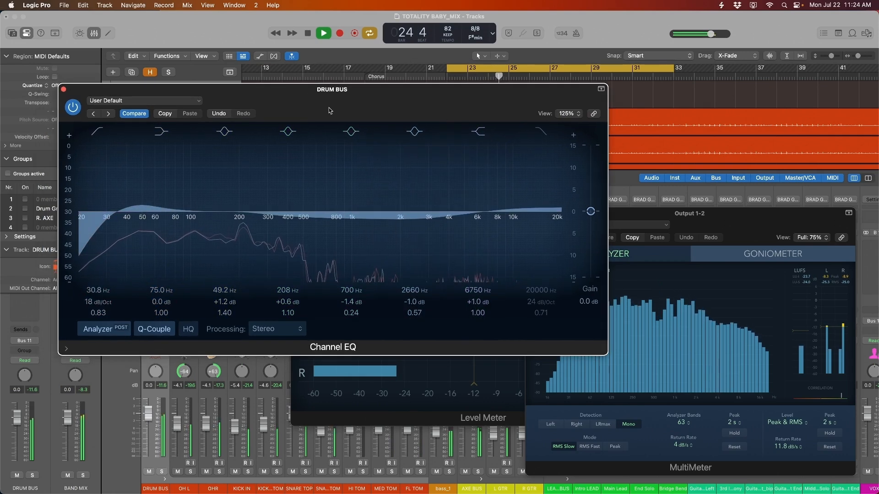
click(64, 89)
Lower the OH L and OHR faders together to about -5.3 dB and play the mix with the Level Meter in view
click(410, 291)
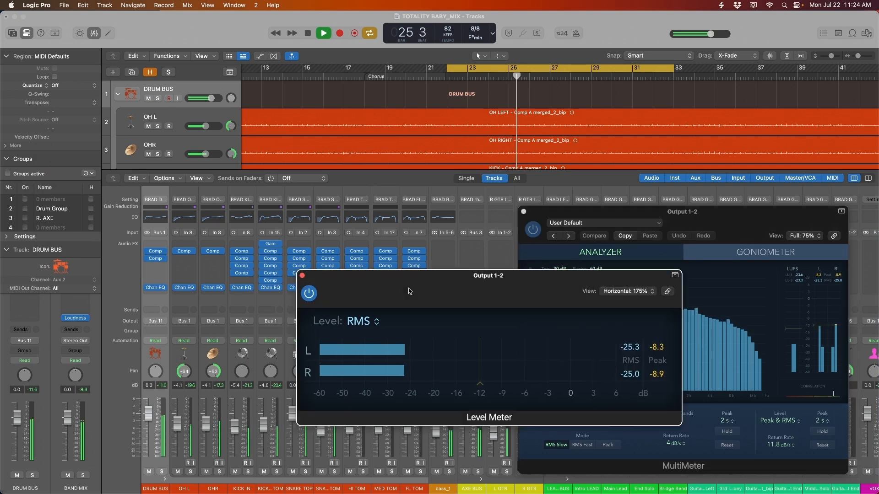
key(space)
click(179, 424)
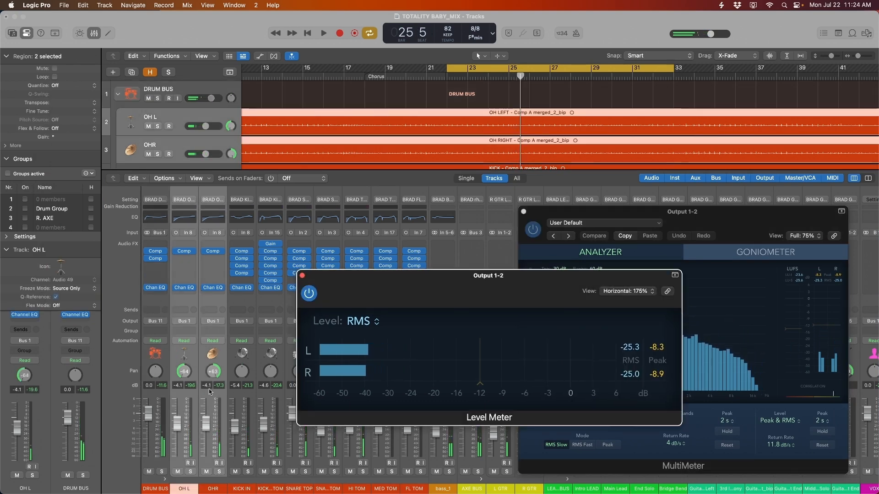
drag(178, 423, 179, 426)
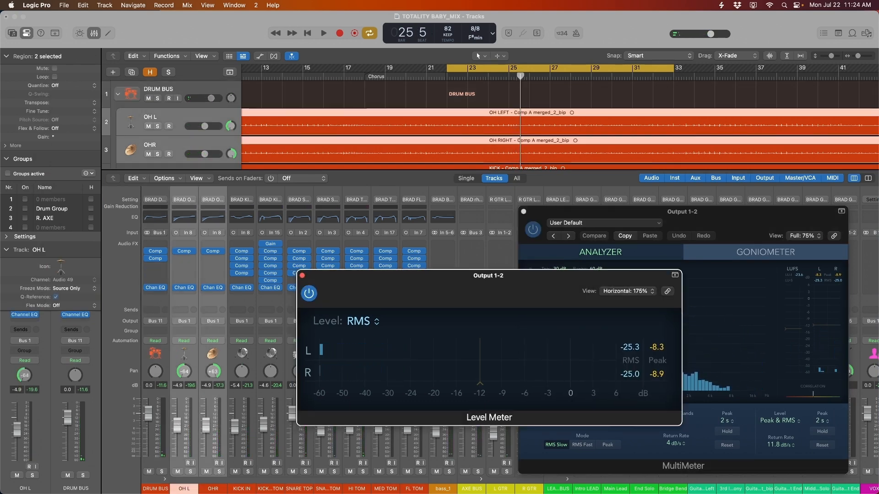
drag(178, 426, 178, 427)
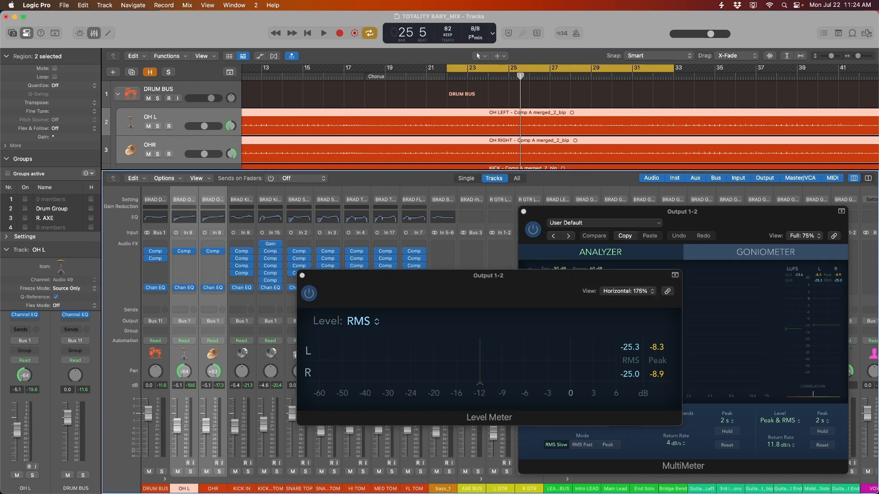
key(space)
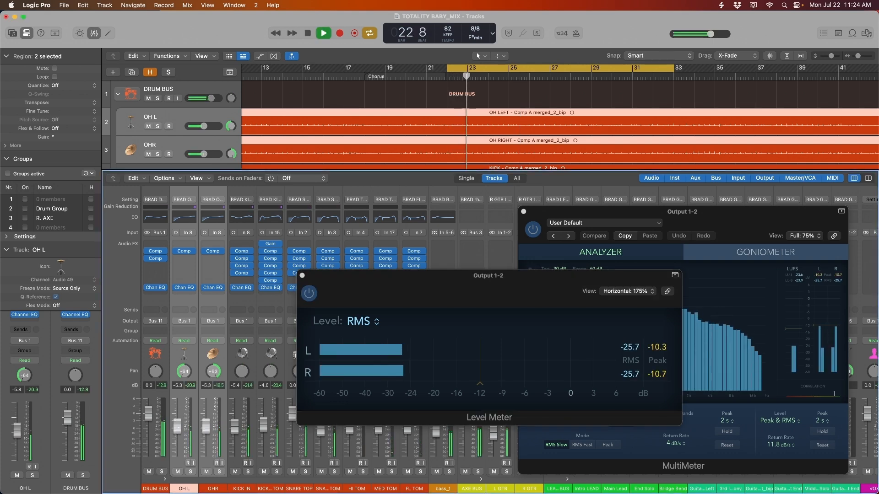
Raise the KICK IN and KICK BOTTOM faders together to about -4.8 and -4.0 dB and listen to the result
key(space)
drag(247, 409, 263, 422)
key(space)
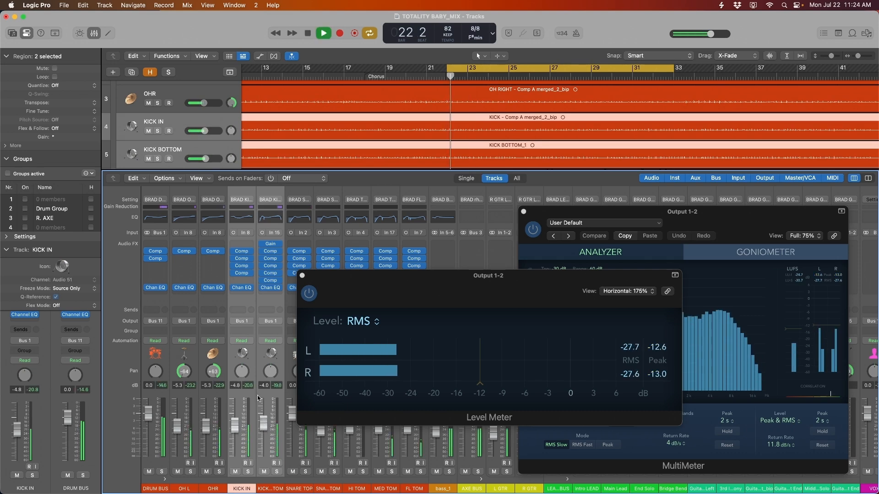
key(space)
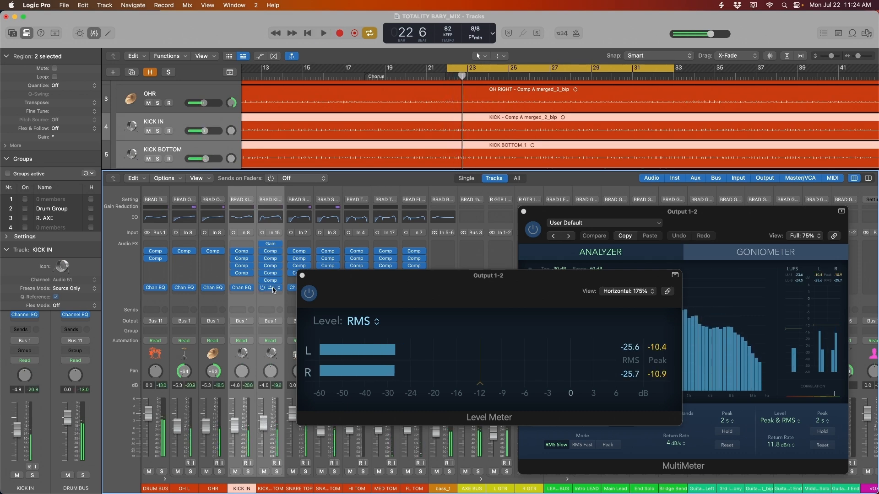
Insert a second Channel EQ on KICK BOTTOM and cut 3.0 dB at 105 Hz with Q 0.79 while listening
click(274, 192)
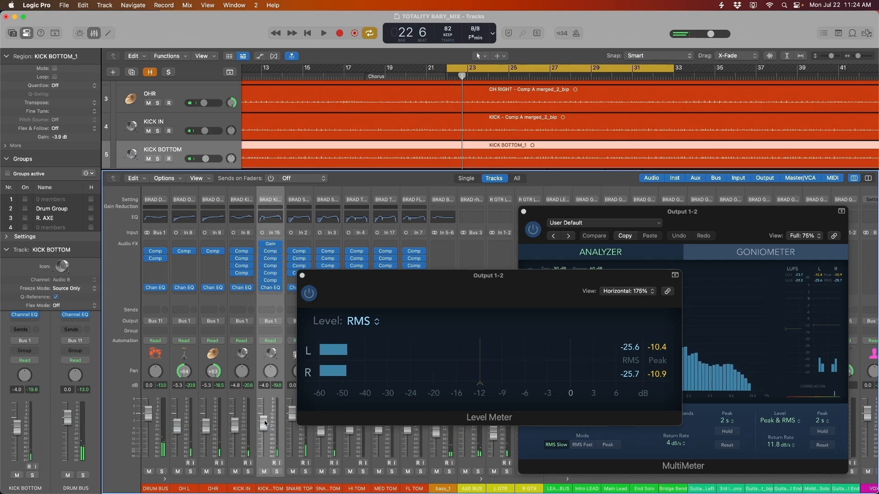
click(272, 296)
click(288, 305)
drag(358, 235, 296, 250)
key(space)
key(space)
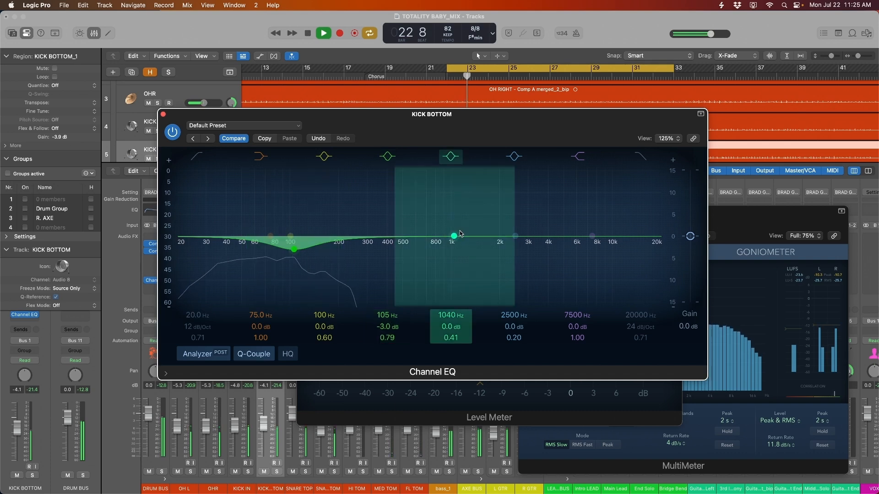
Raise the output gain of the KICK BOTTOM Channel EQ to +0.6 dB and close its window
drag(178, 118, 141, 135)
drag(655, 253, 655, 251)
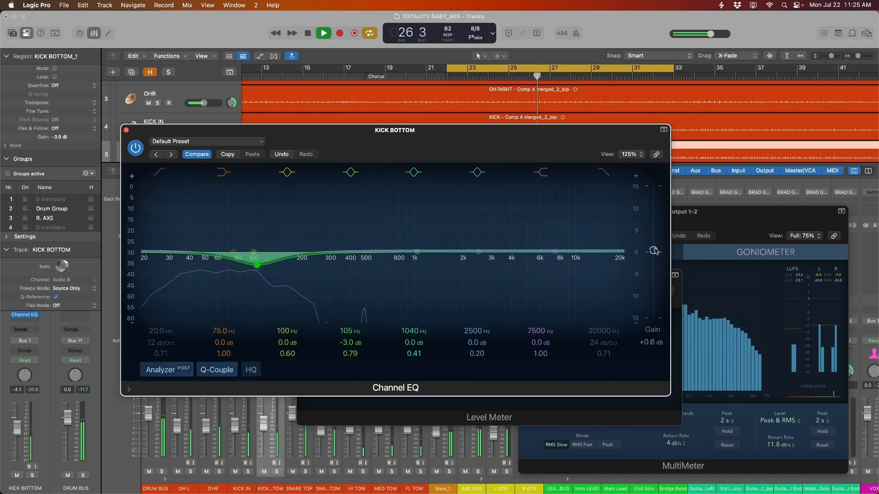
drag(176, 140, 216, 158)
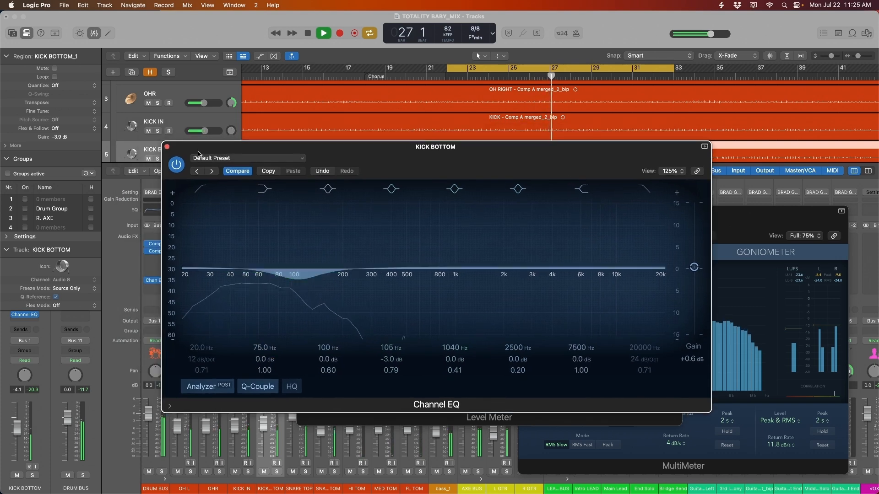
click(167, 147)
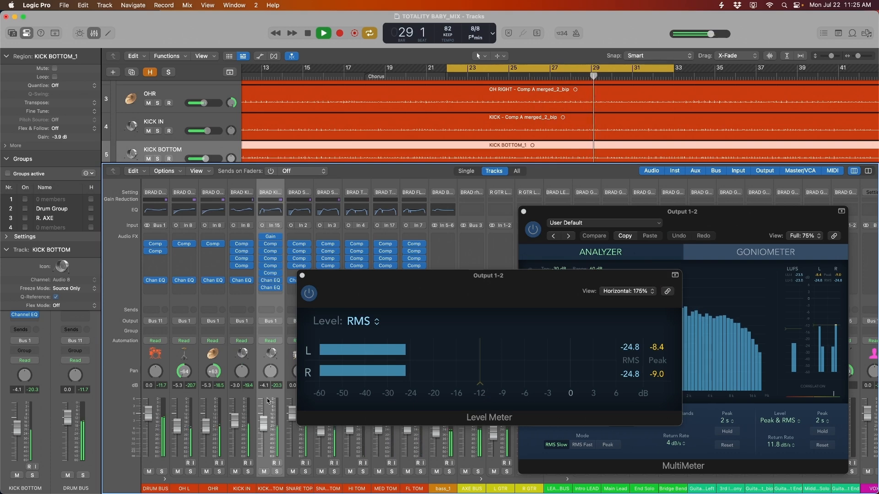
Raise the KICK IN and KICK BOTTOM faders together to about -1.8 and -2.9 dB and close the Level Meter window
click(241, 489)
shift+click(271, 488)
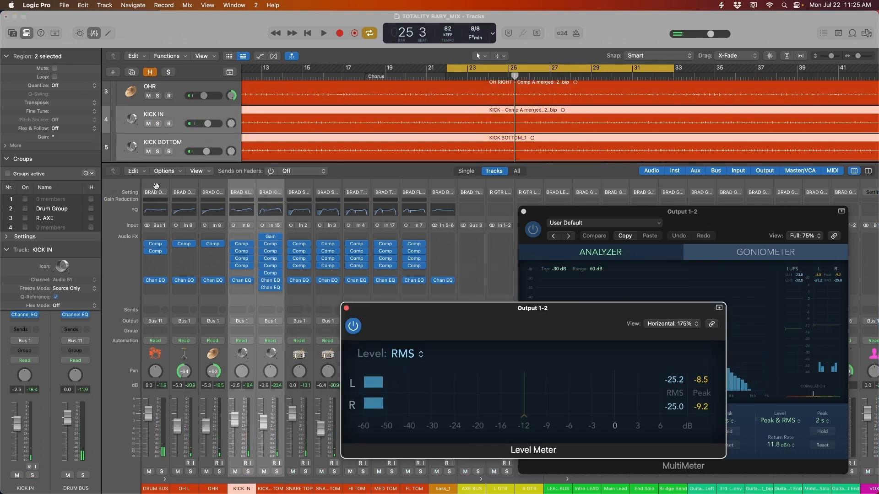
click(157, 184)
shift+click(436, 185)
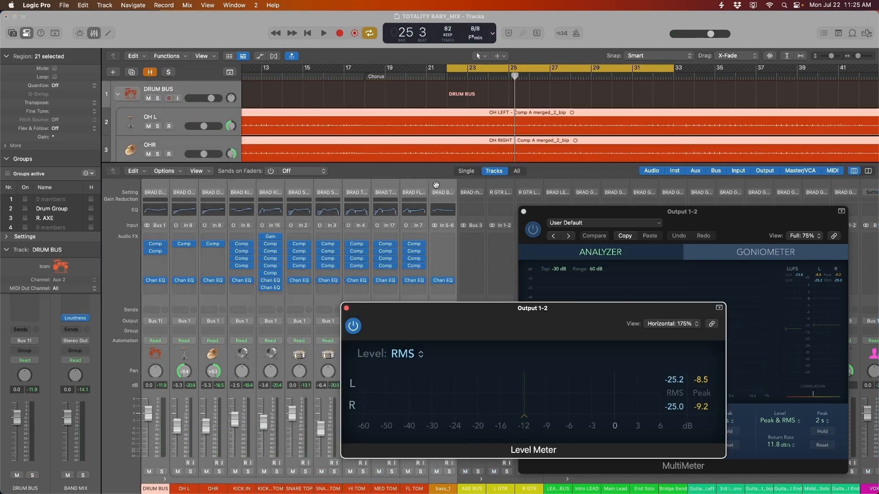
click(273, 302)
shift+click(247, 298)
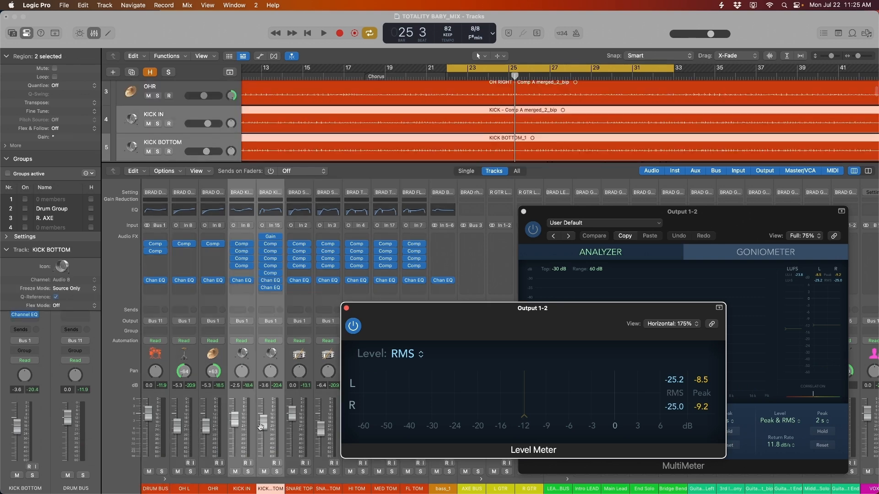
click(236, 362)
drag(367, 312, 294, 233)
click(273, 228)
click(165, 261)
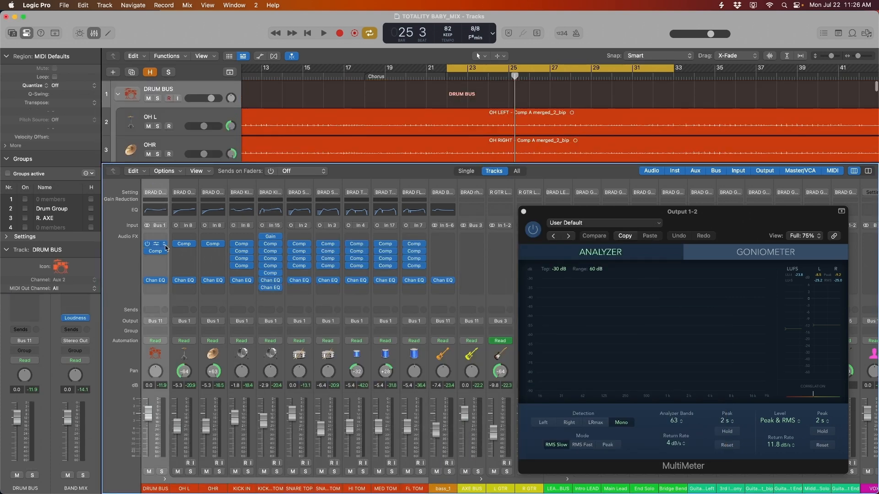
scroll(168, 274, left, 1)
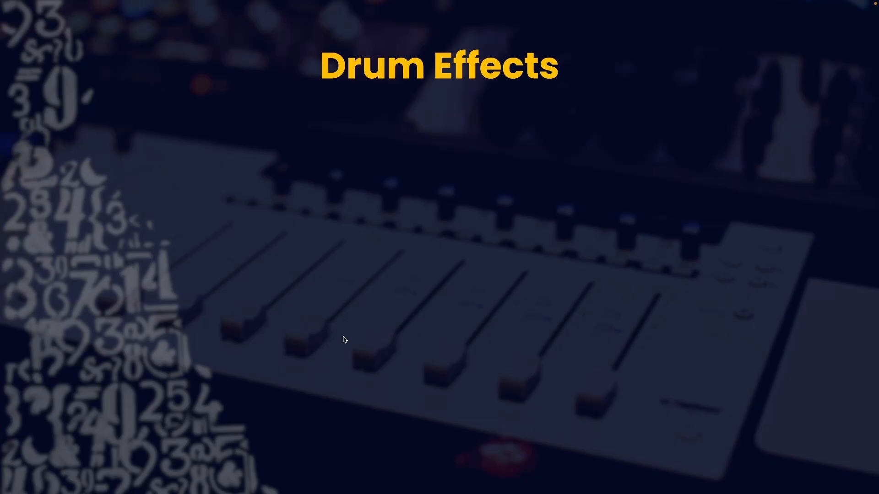
key(Right)
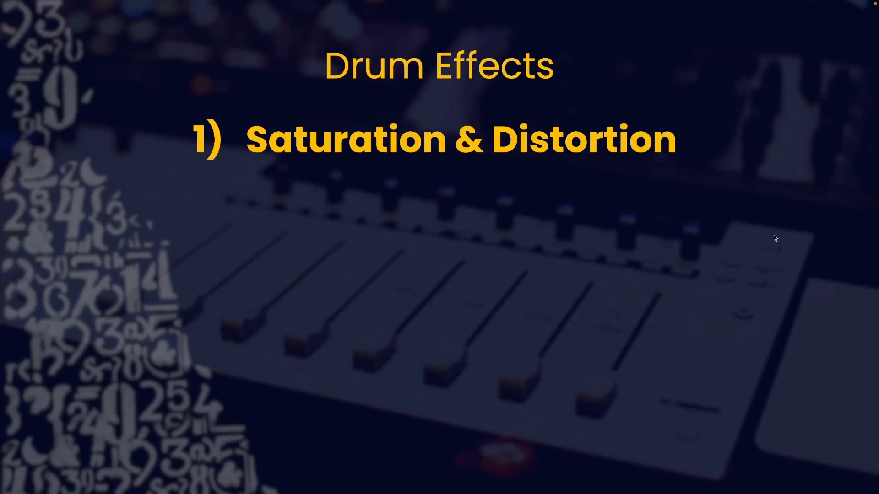
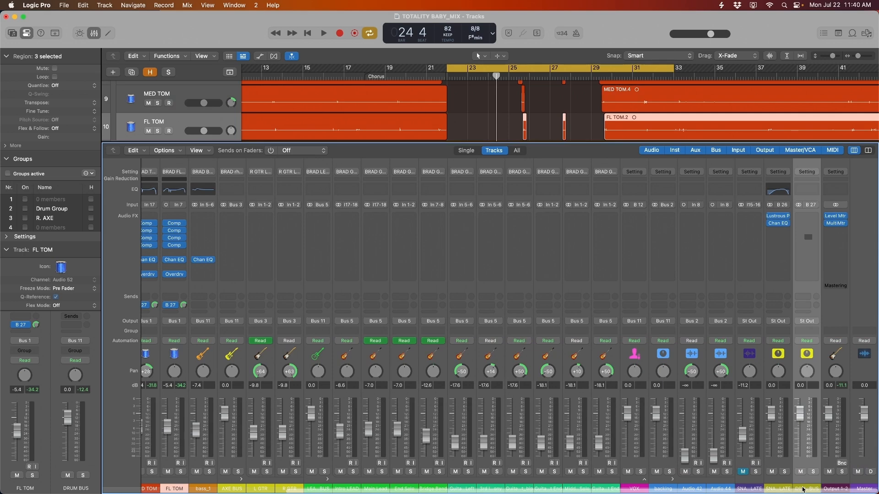
Route the output of the drum room aux channel, fed by Bus 27, to Bus 1, the DRUM BUS
click(808, 322)
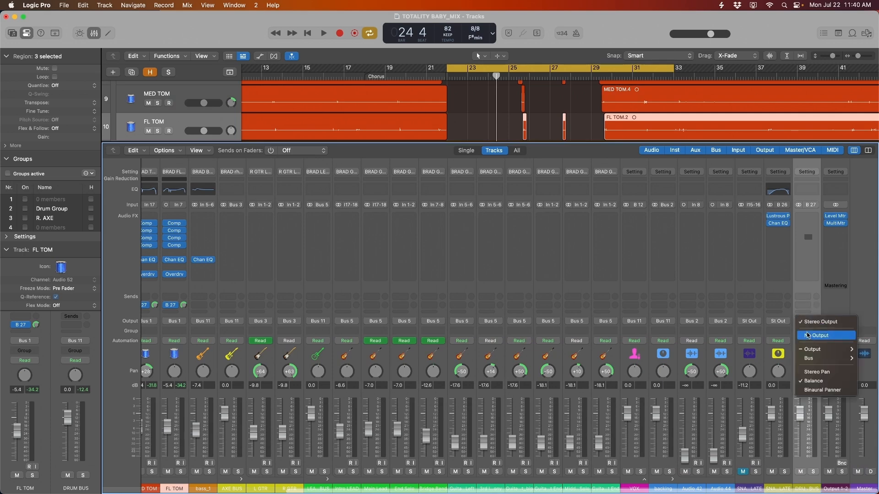
mouse_move(832, 359)
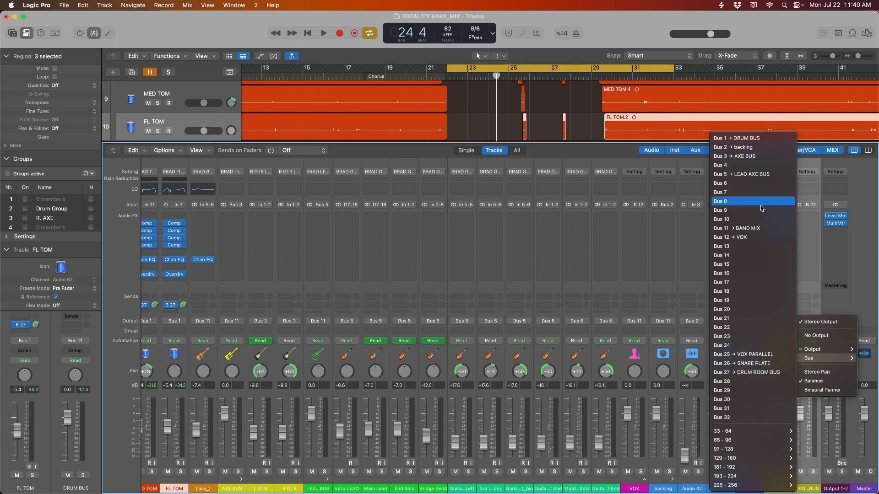
click(778, 139)
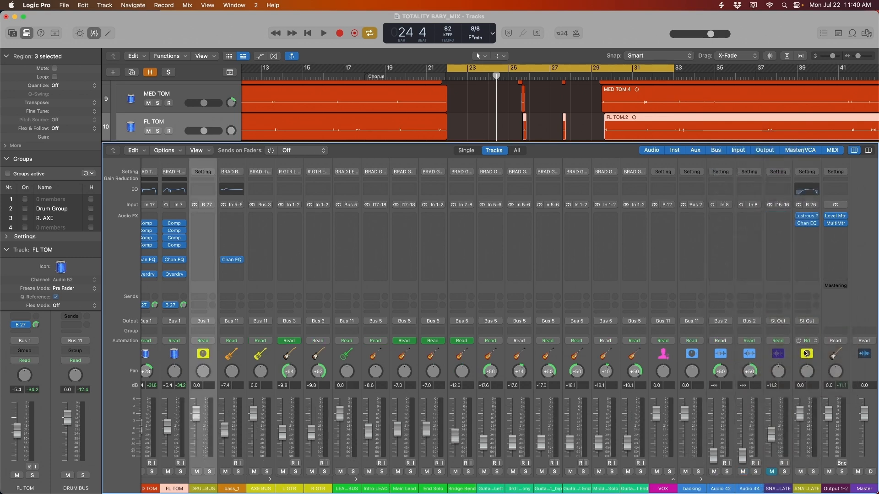
scroll(347, 298, left, 5)
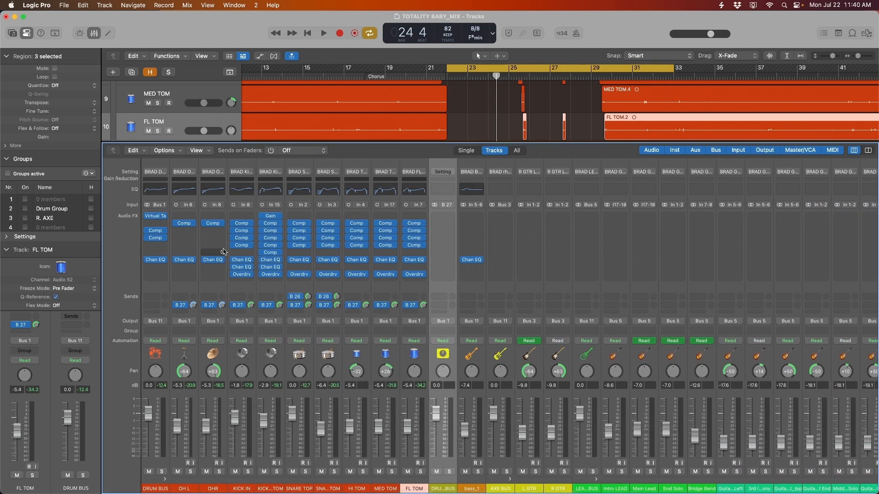
Rename the Bus 27 aux channel as DRUM ROOM
click(191, 360)
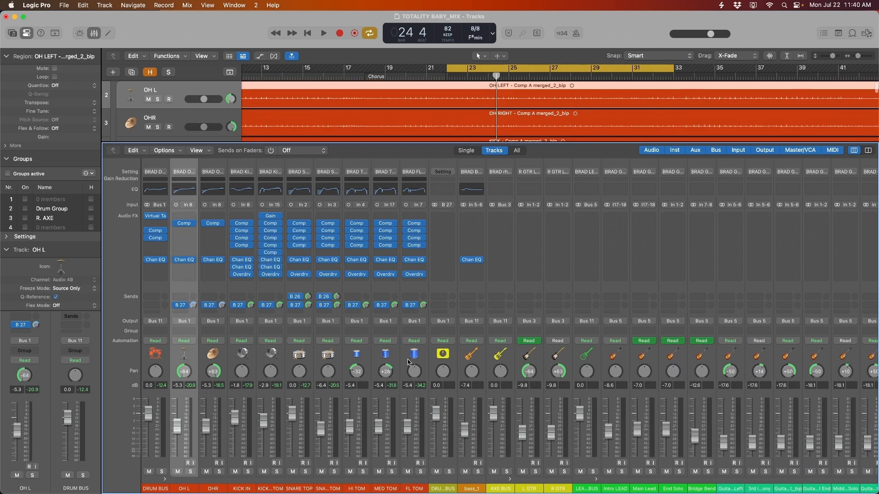
click(441, 361)
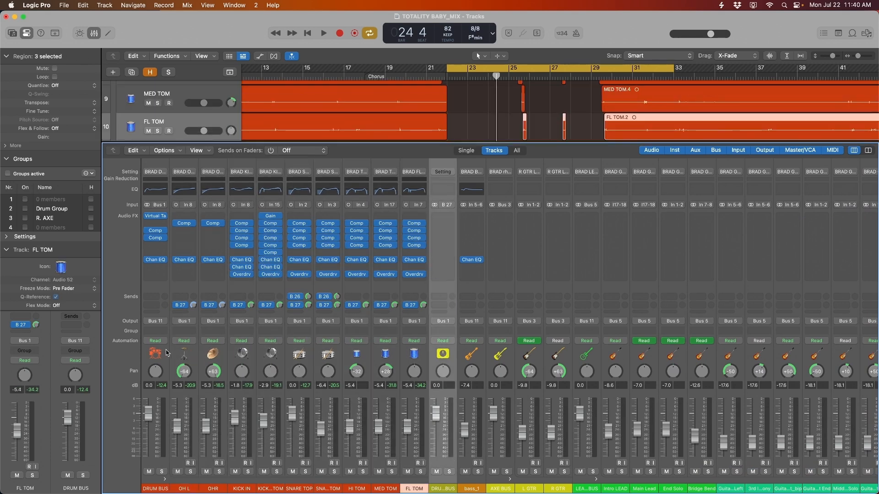
click(155, 353)
click(447, 358)
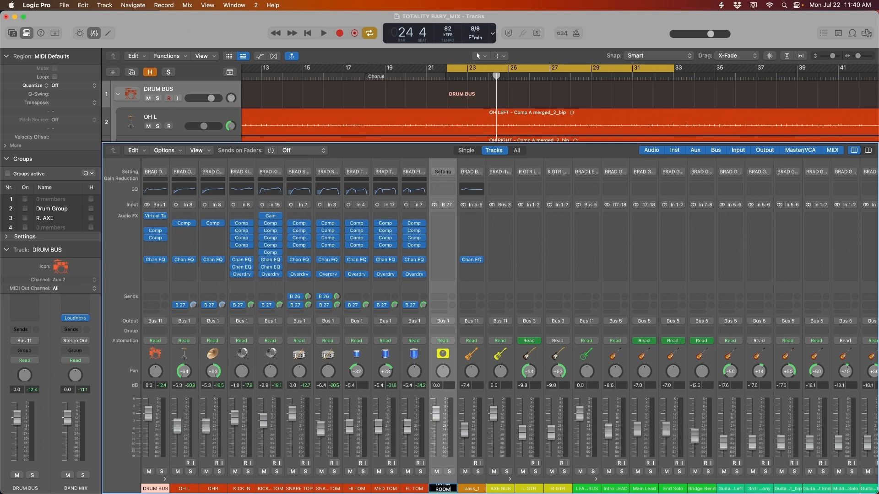
click(153, 398)
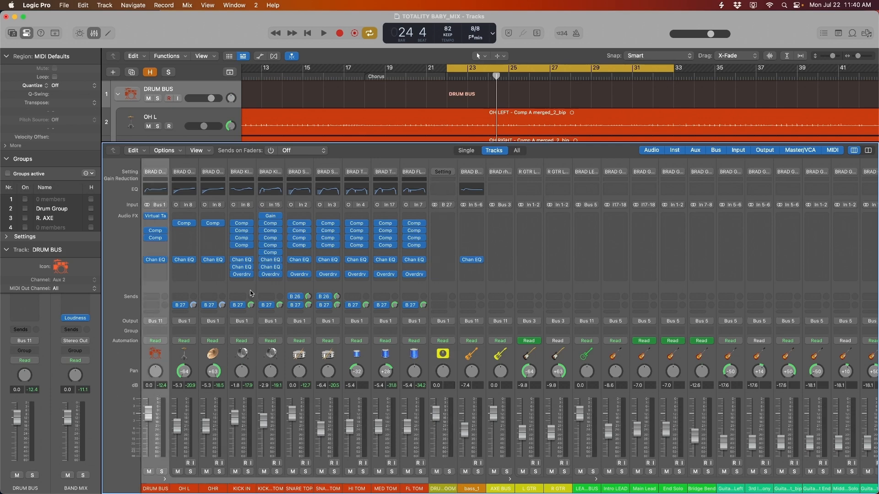
Insert the Space Designer reverb on the DRUM ROOM channel with the 0.8s Drum Booth One preset
click(443, 216)
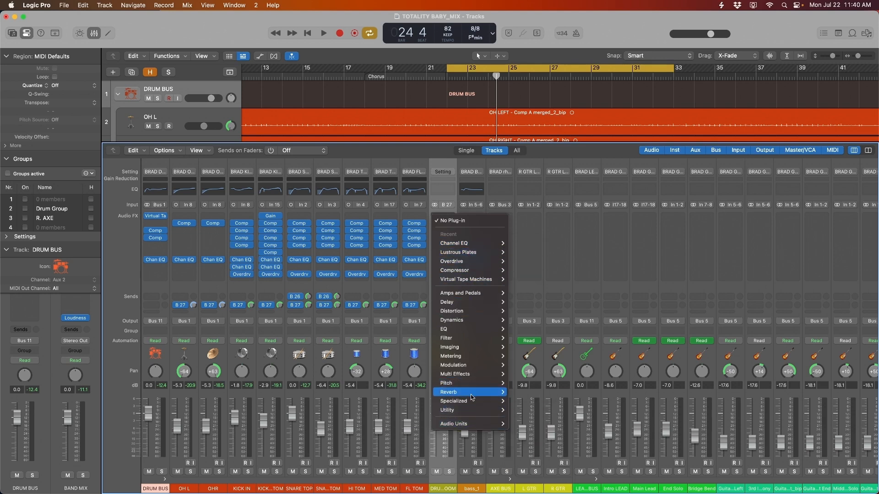
mouse_move(471, 394)
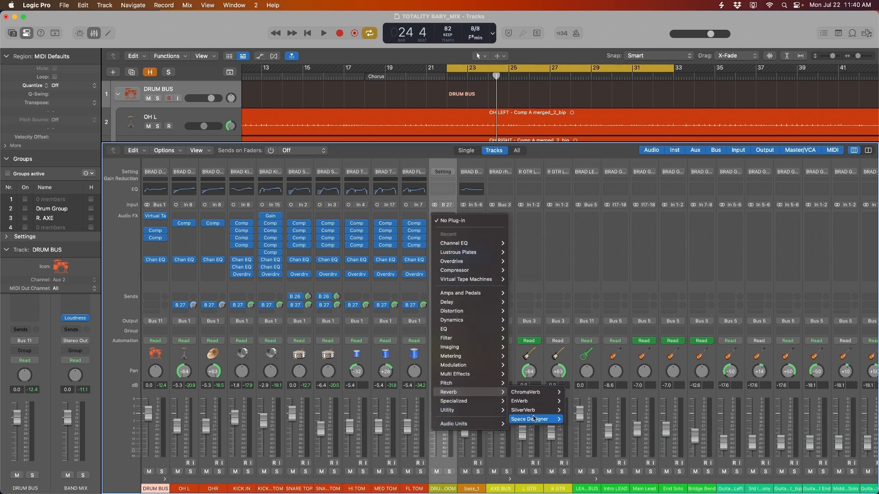
mouse_move(537, 396)
mouse_move(539, 420)
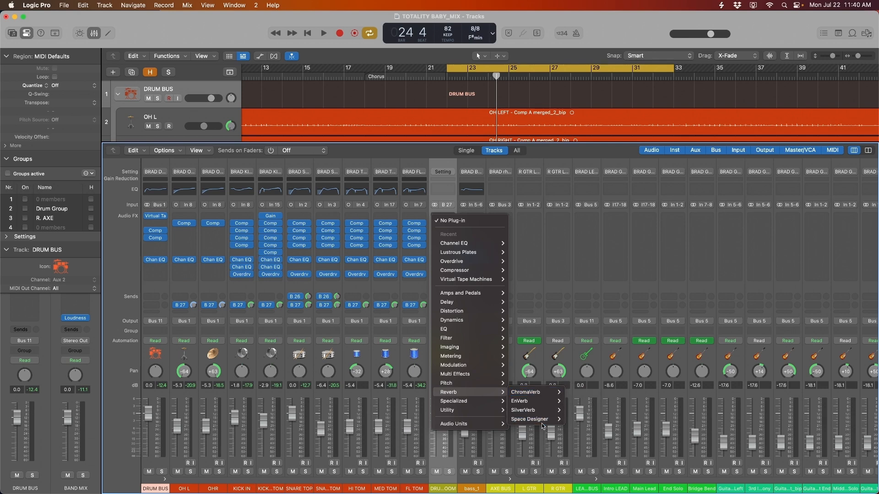
click(575, 420)
drag(529, 139, 384, 114)
Solo the DRUM BUS and play the chorus to audition the room reverb
key(s)
key(space)
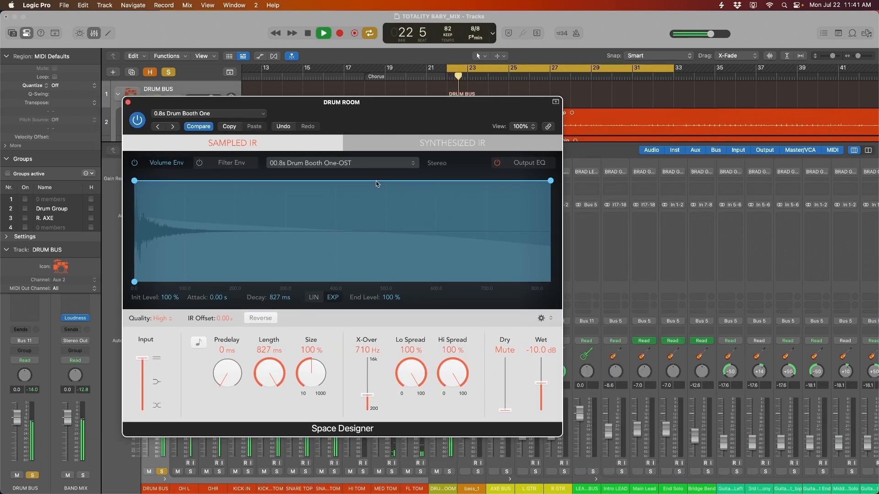
click(348, 164)
key(Escape)
key(space)
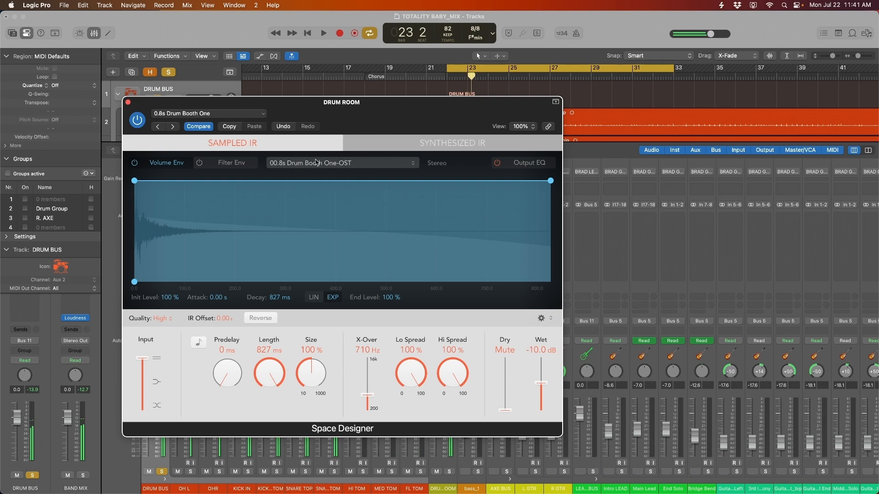
Load the 0.8s Hard Studio preset from the small room spaces in Space Designer and audition it
click(213, 115)
mouse_move(261, 317)
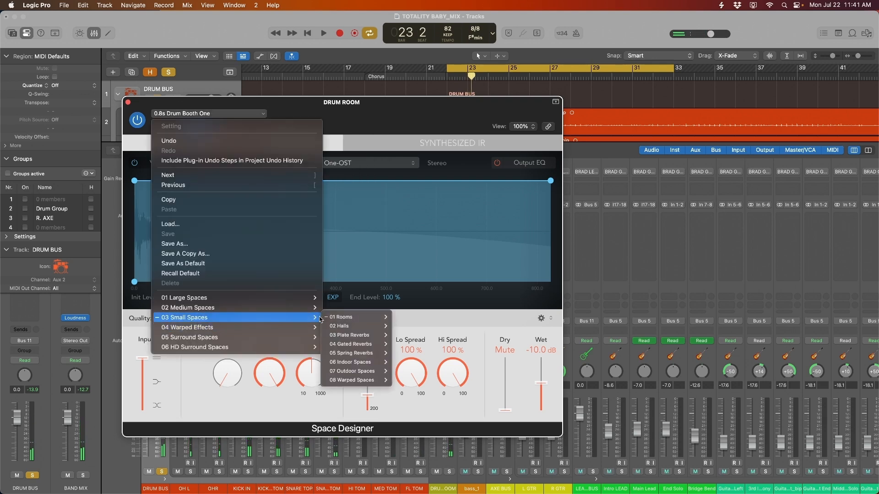
mouse_move(349, 317)
click(435, 314)
drag(390, 117, 495, 116)
key(space)
key(space)
Load the 0.9s Recording Room preset from the small room spaces and play the drums through it
click(313, 114)
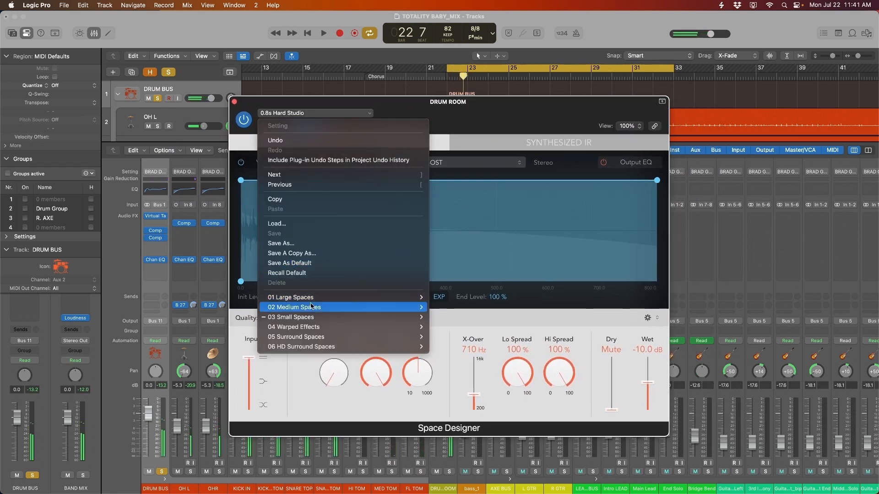
mouse_move(403, 317)
mouse_move(479, 321)
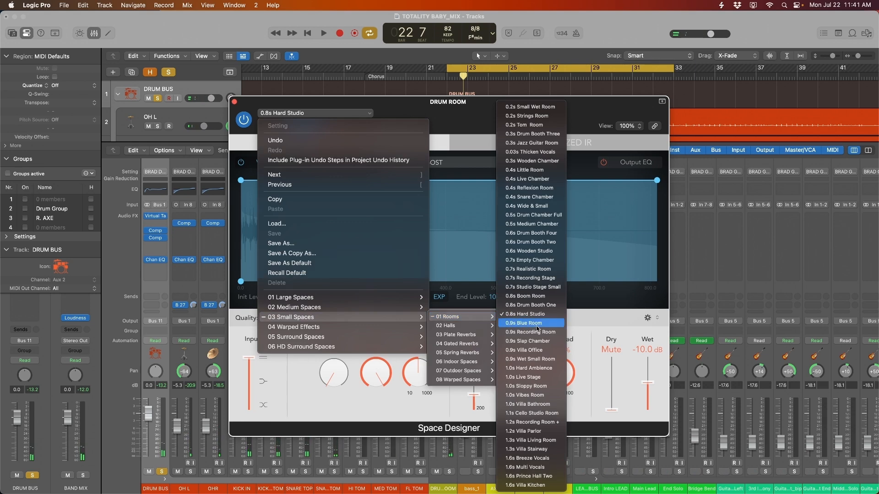
click(556, 334)
key(space)
drag(512, 121, 421, 146)
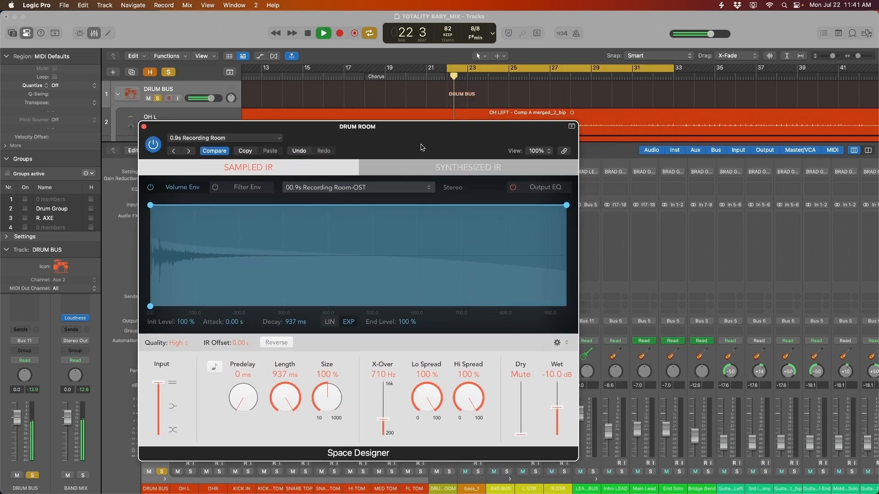
Compare the 0.8s Hard Studio preset, return Space Designer to 0.8s Drum Booth One and play the soloed drums
click(243, 138)
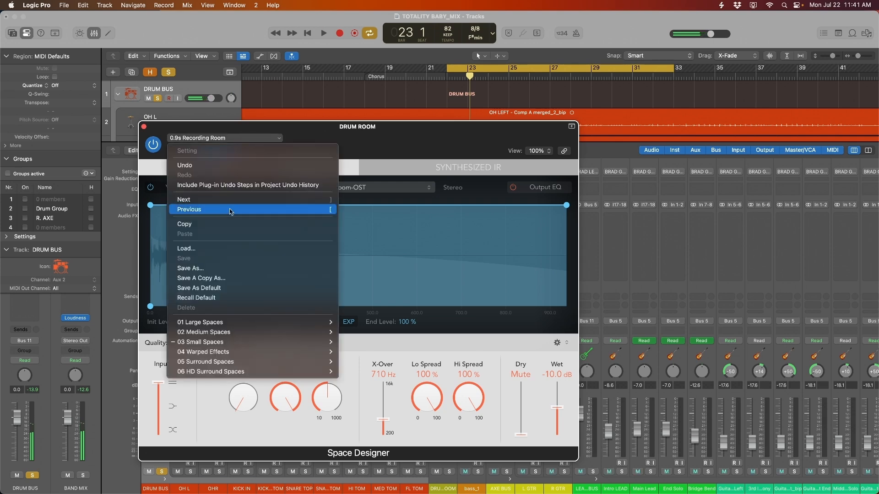
mouse_move(275, 342)
mouse_move(375, 342)
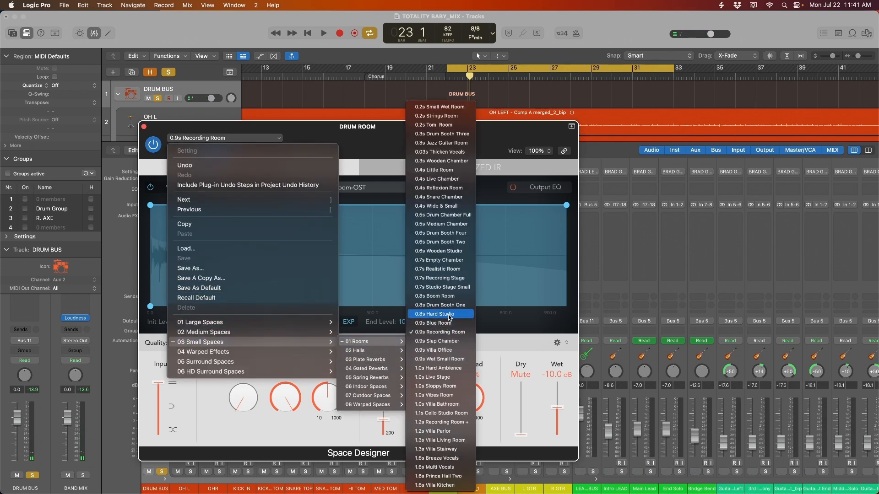
click(449, 316)
click(183, 138)
key(space)
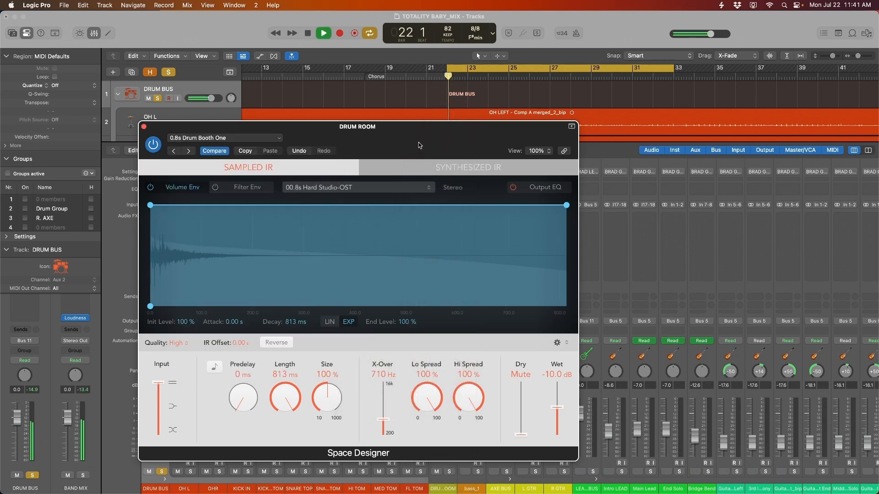
drag(420, 145, 454, 127)
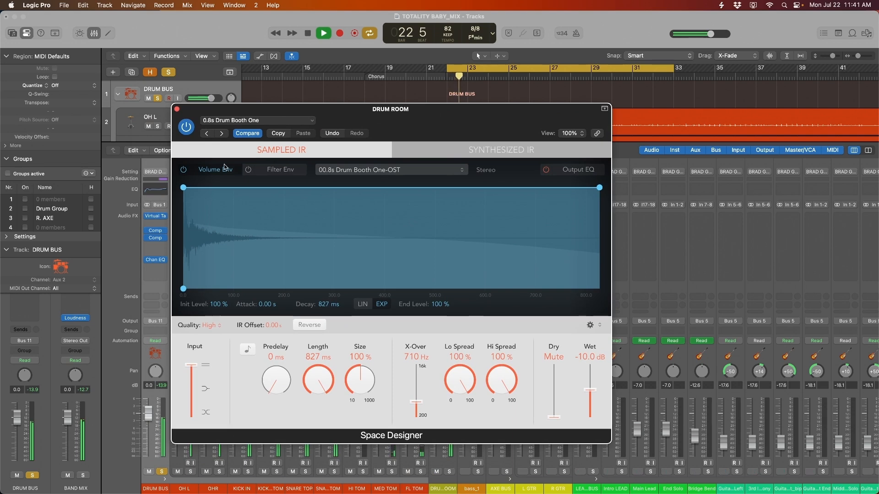
Close Space Designer and insert a Compressor after it on the DRUM ROOM channel
drag(257, 109, 230, 108)
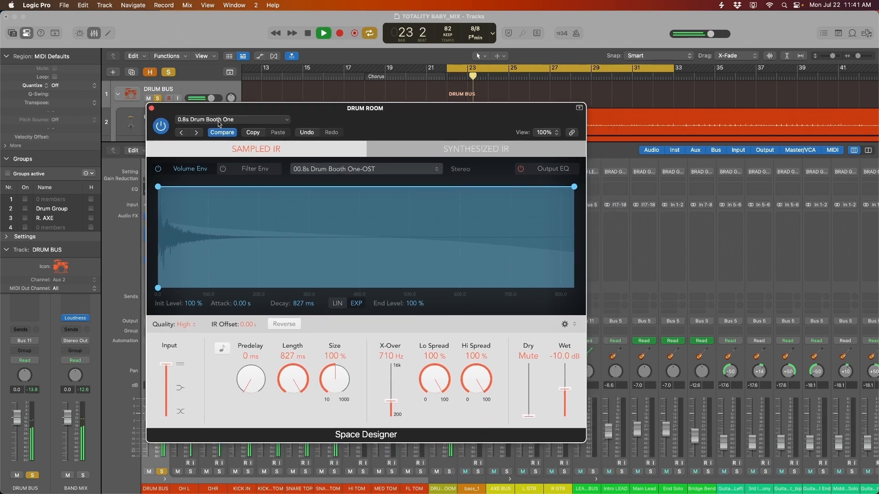
drag(401, 132, 408, 134)
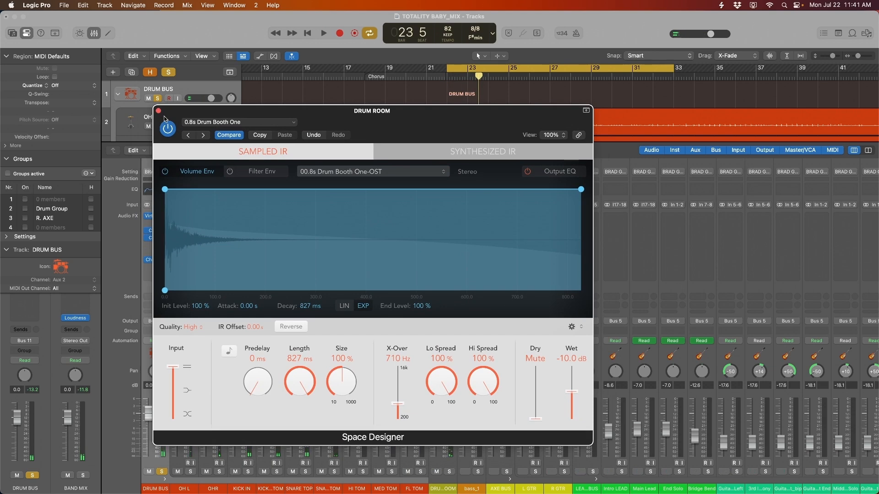
key(super+w)
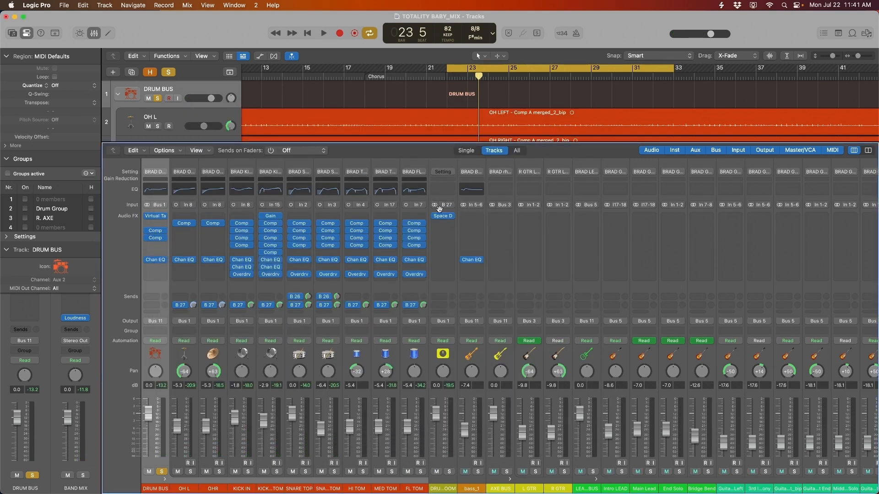
click(441, 166)
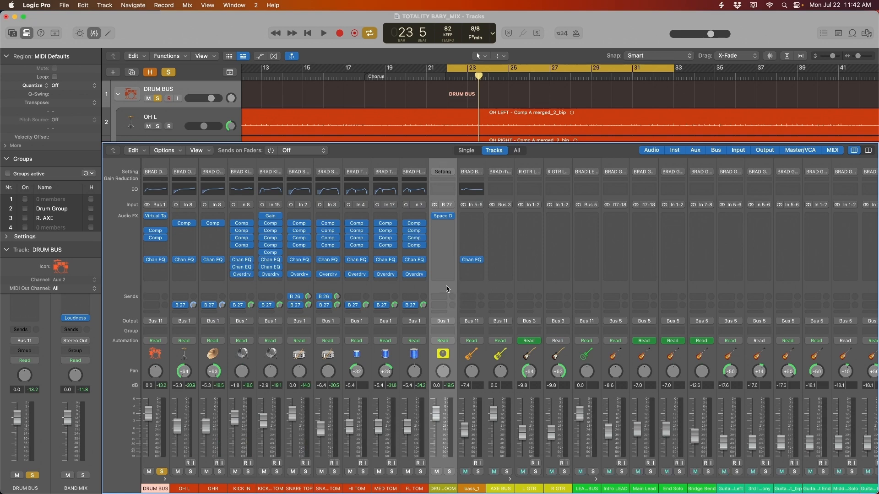
click(448, 280)
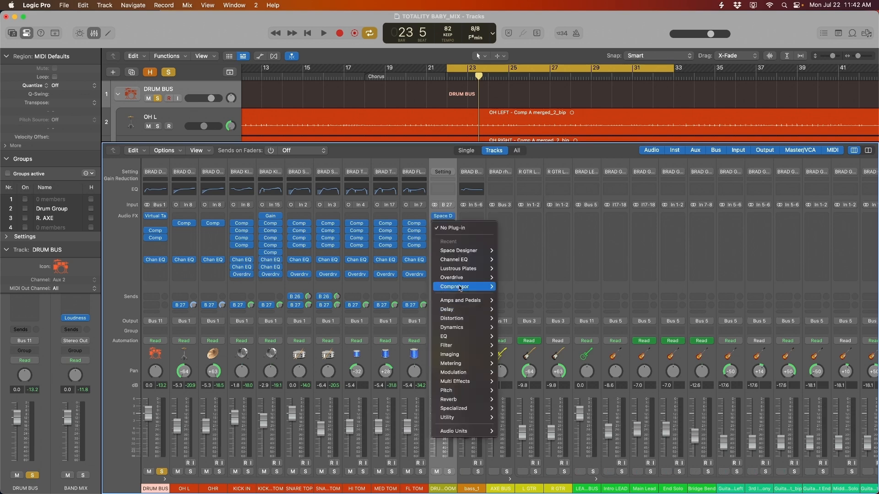
mouse_move(463, 280)
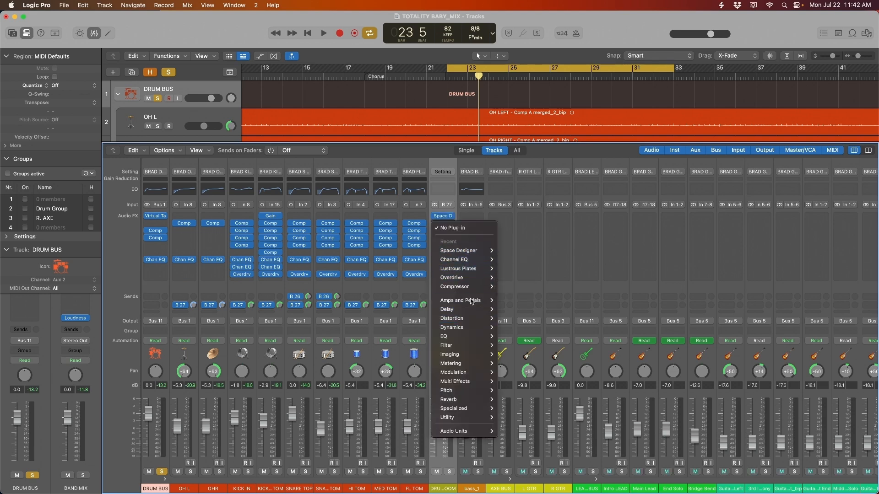
click(567, 337)
Lower the DRUM ROOM compressor's threshold to about -41 dB, solo the channel and play the compressed reverb
key(space)
drag(156, 348, 141, 414)
drag(331, 106, 749, 89)
key(space)
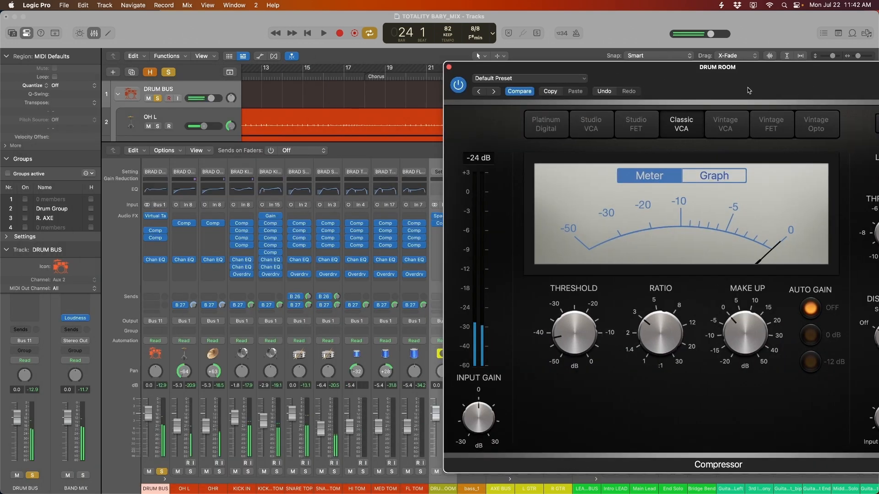
drag(531, 71, 580, 21)
click(448, 472)
key(space)
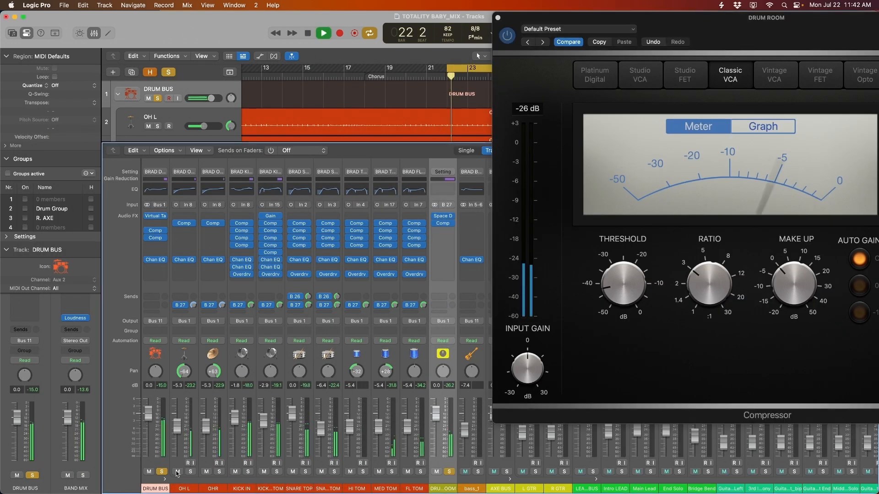
Fine-tune the Classic VCA compressor's threshold to slightly below -40 dB during playback and close the plug-in
drag(660, 17, 275, 51)
drag(234, 323, 237, 316)
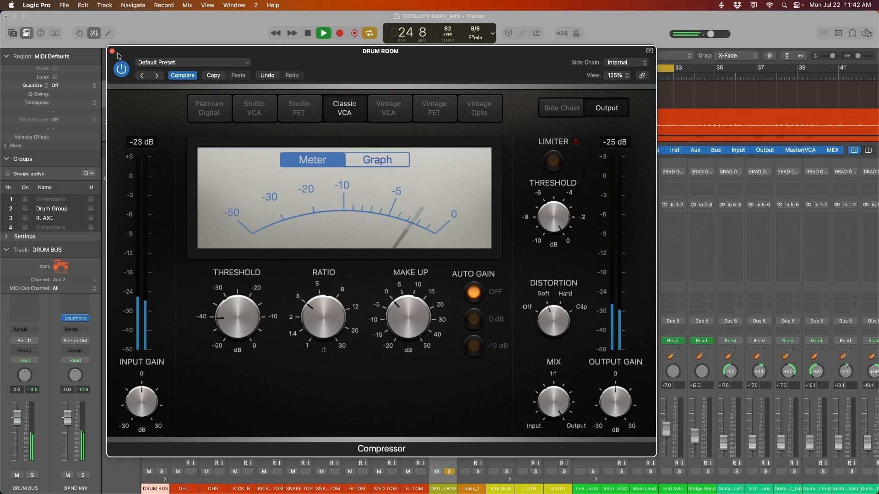
drag(234, 326, 233, 334)
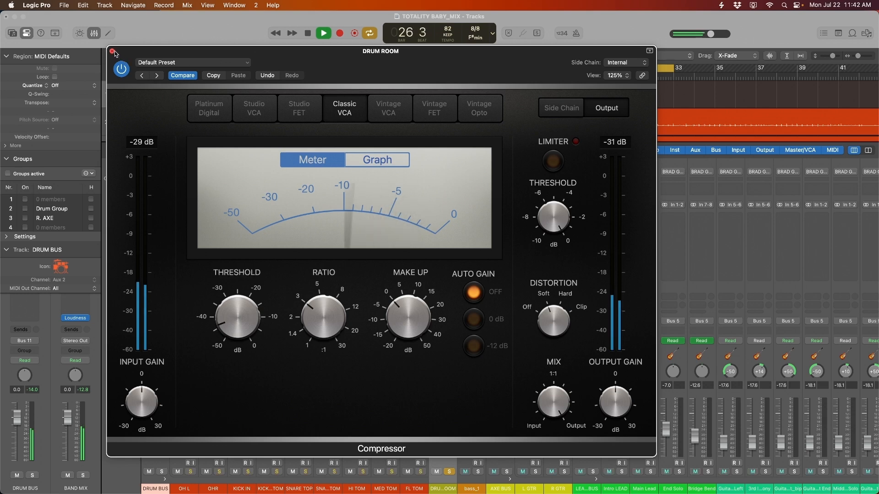
key(super+w)
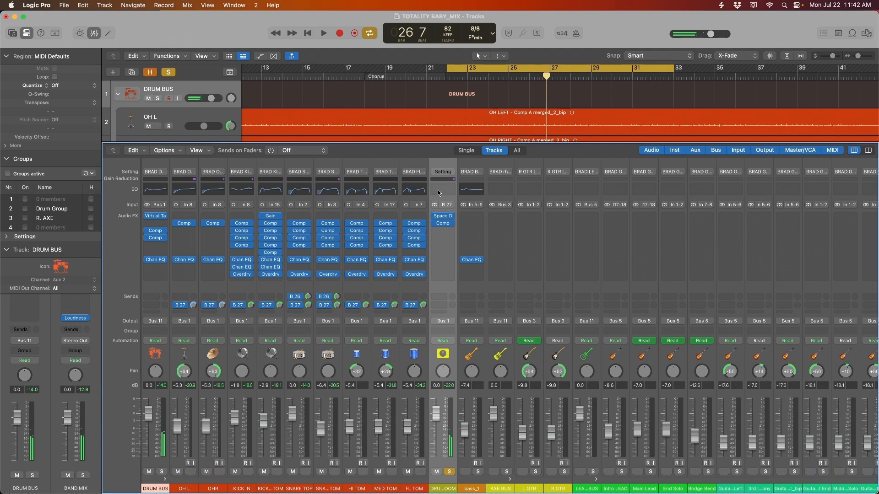
Add a Channel EQ to DRUM ROOM with a 12 dB/Oct low cut at 45.2 Hz
click(438, 190)
drag(555, 142, 552, 162)
click(298, 190)
drag(293, 259, 333, 285)
drag(496, 149, 309, 121)
Open the MultiMeter on Output 1-2 and play the soloed drum room to examine its frequency spectrum
scroll(653, 297, right, 5)
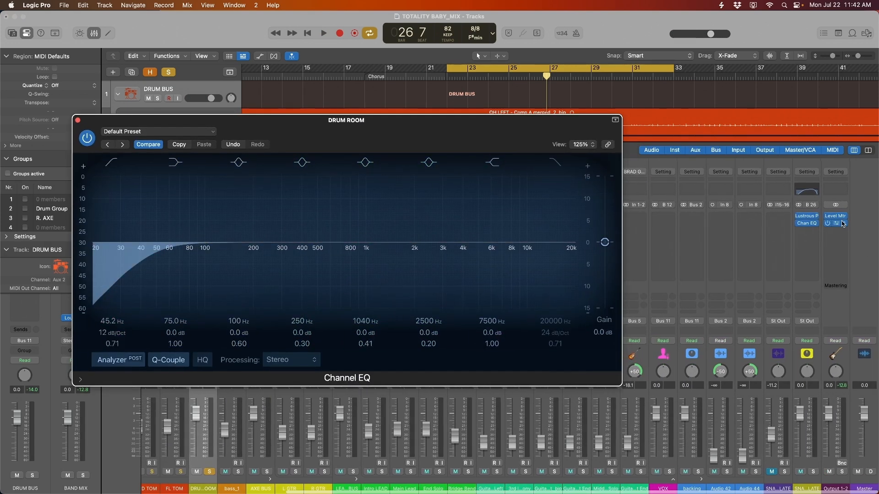
click(836, 215)
key(space)
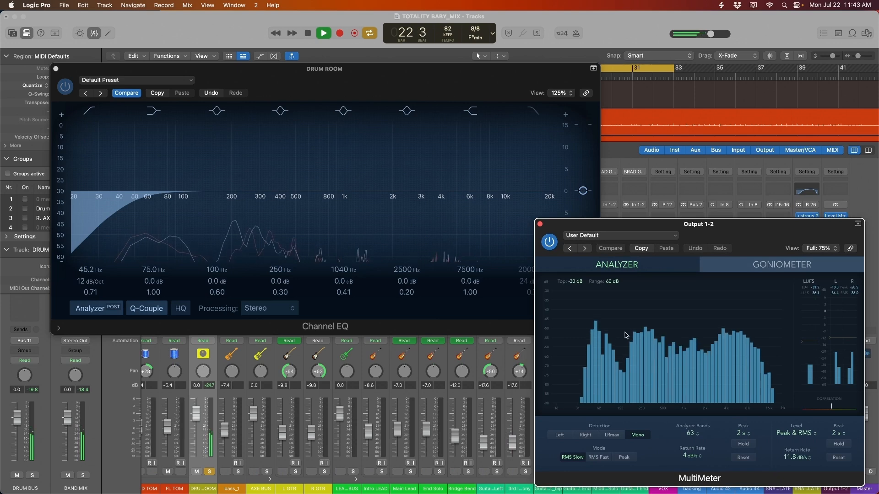
Shape the DRUM ROOM EQ: low cut 43.6 Hz, -4.6 dB at 101 Hz, -0.9 dB at 1250 Hz, 6 dB/Oct high cut at 8150 Hz
mouse_move(127, 194)
mouse_down()
mouse_move(115, 207)
mouse_move(135, 207)
mouse_up()
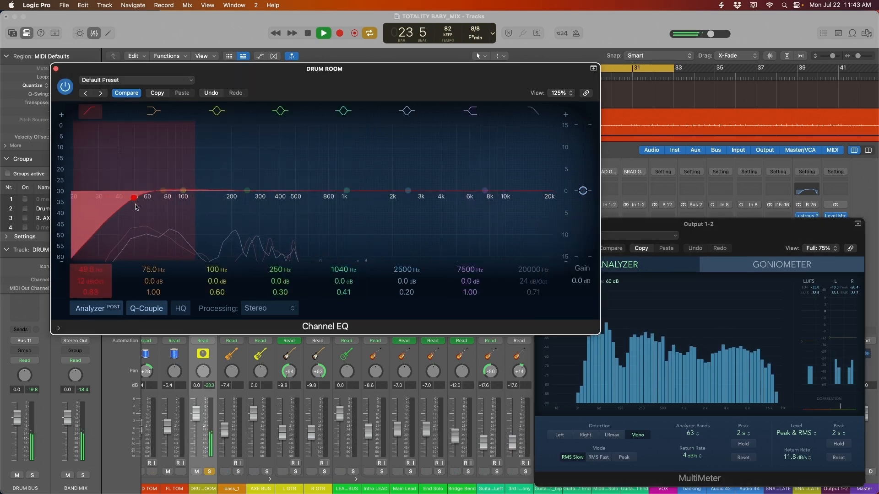
drag(183, 190, 183, 220)
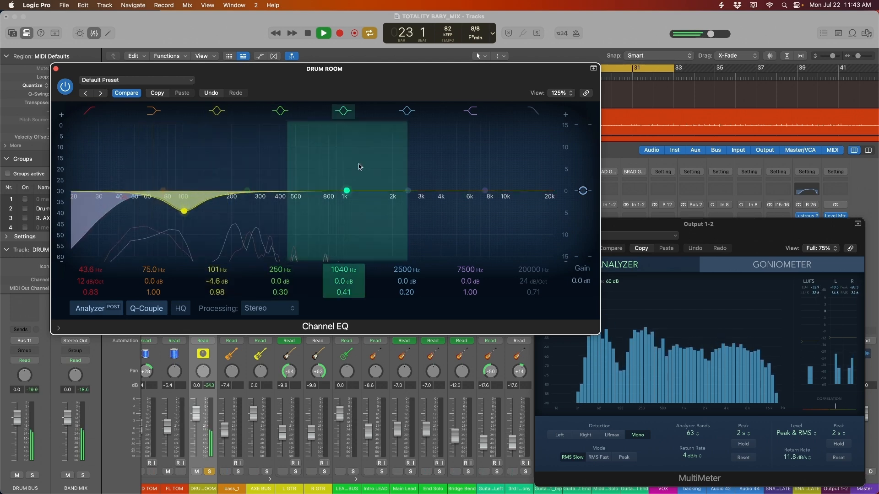
mouse_move(346, 190)
mouse_down()
mouse_move(353, 147)
mouse_move(353, 203)
mouse_move(359, 195)
mouse_up()
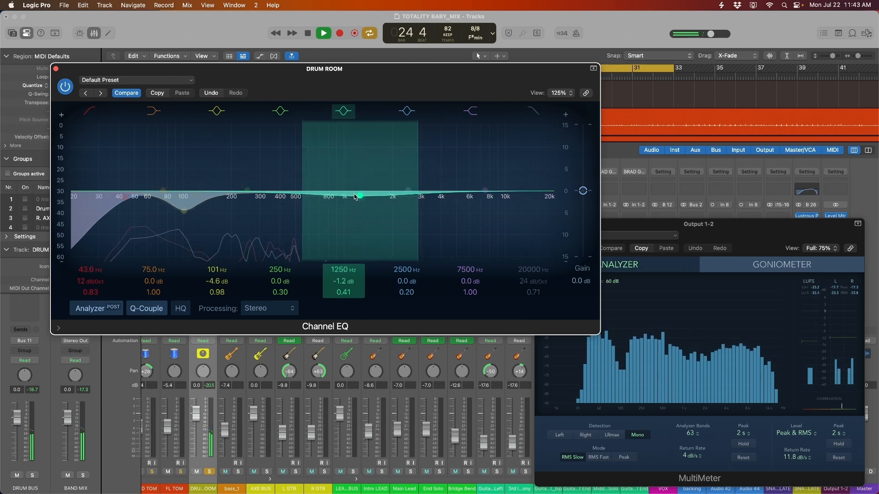
drag(553, 191, 493, 205)
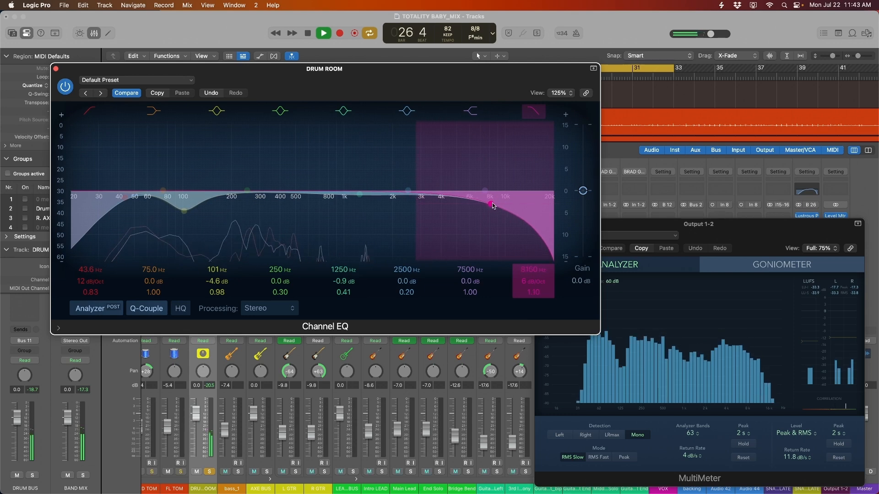
Bypass and re-enable the DRUM ROOM Channel EQ to compare the reverb with and without it
click(65, 86)
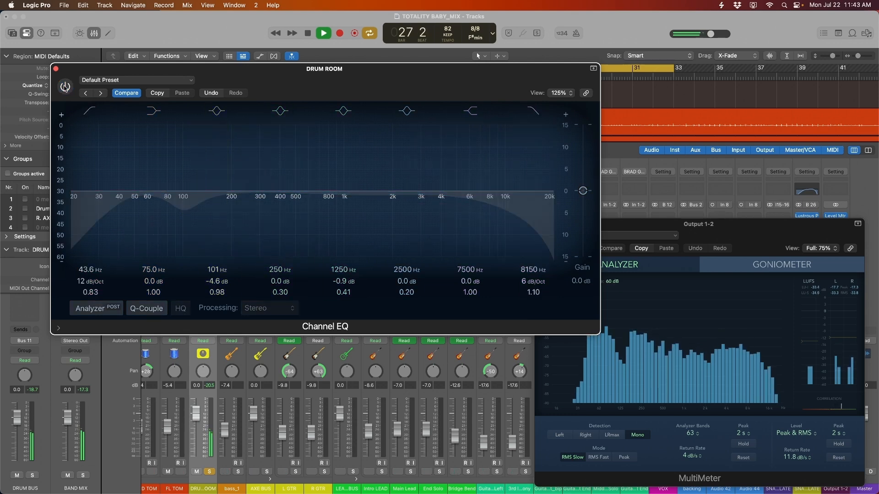
click(65, 87)
drag(56, 70, 57, 70)
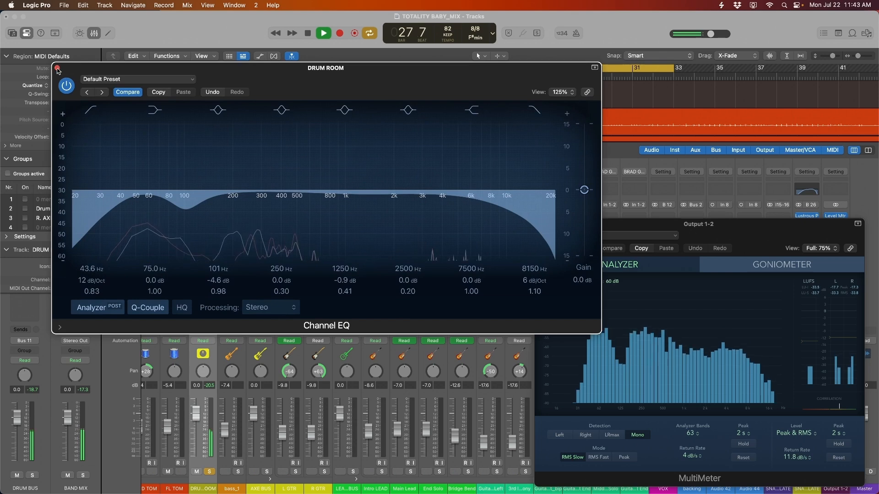
Set the DRUM ROOM low cut to 54 Hz, disable the 1250 Hz band and cut 2.4 dB at 1380 Hz with Q 0.60
mouse_move(250, 192)
mouse_down()
mouse_move(255, 174)
mouse_move(264, 174)
mouse_move(273, 198)
mouse_move(342, 196)
mouse_move(262, 189)
mouse_up()
click(361, 194)
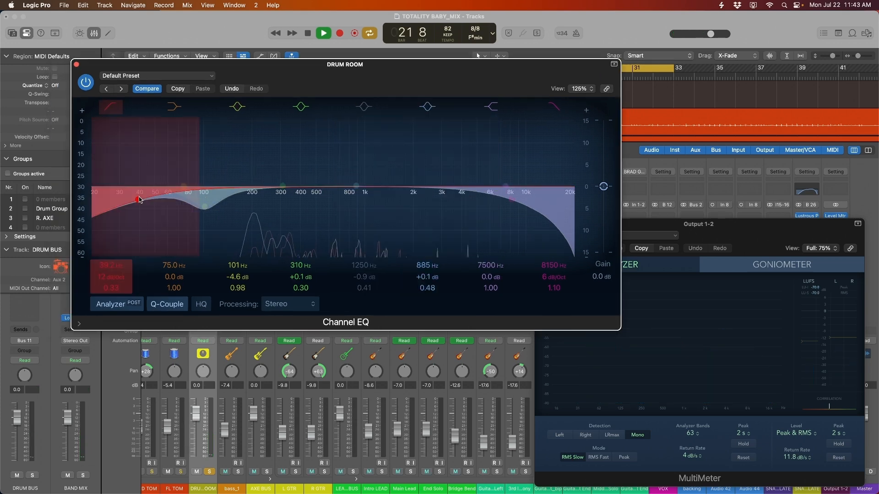
drag(139, 200, 160, 202)
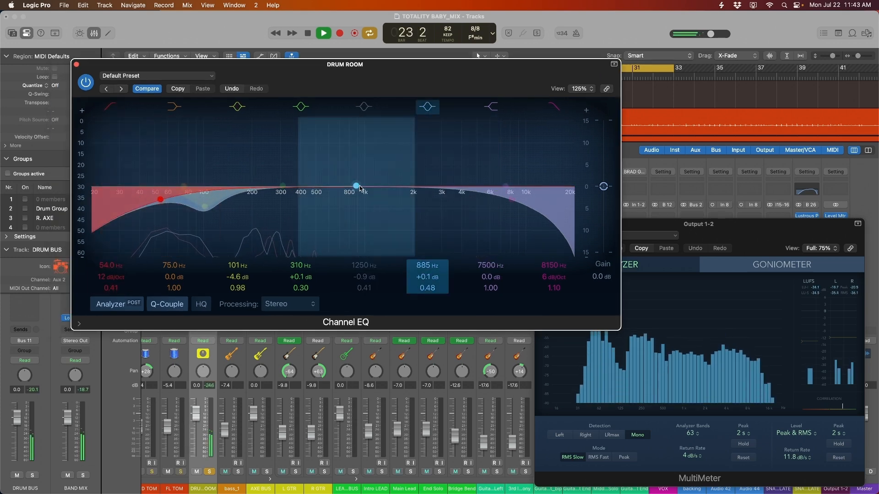
drag(356, 186, 389, 195)
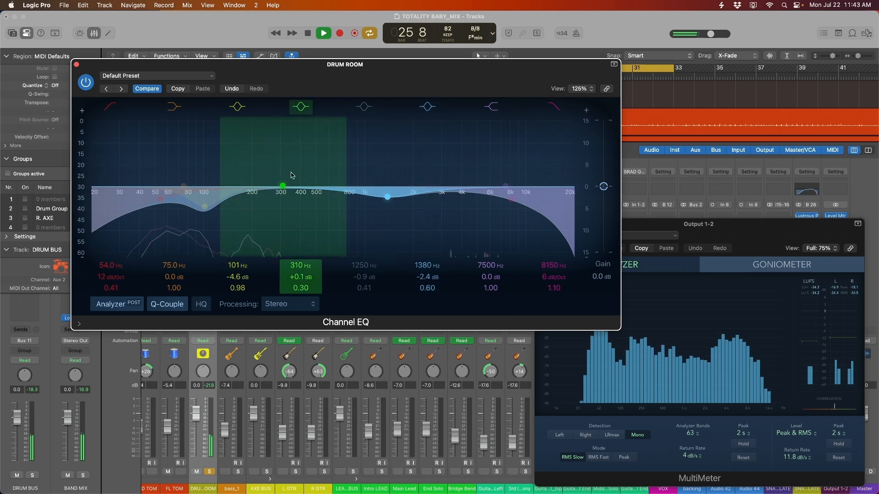
Close the Channel EQ, stop playback, unsolo DRUM ROOM and lower its fader to minus infinity
click(76, 65)
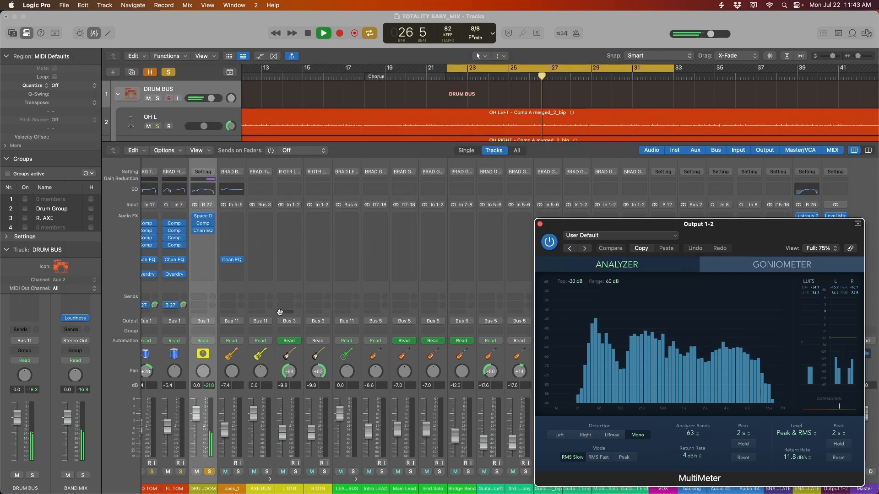
key(space)
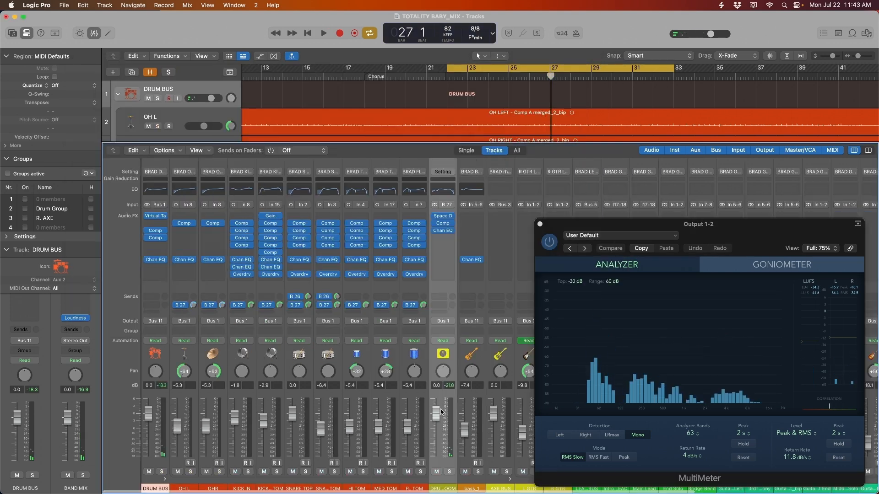
drag(436, 414, 423, 460)
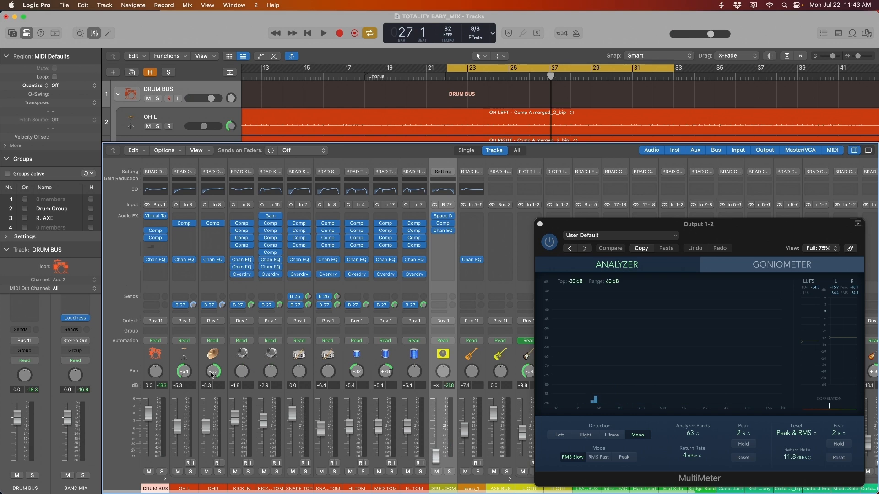
Solo the DRUM BUS and bring the DRUM ROOM fader up to -11.0 dB while playing the drums
key(space)
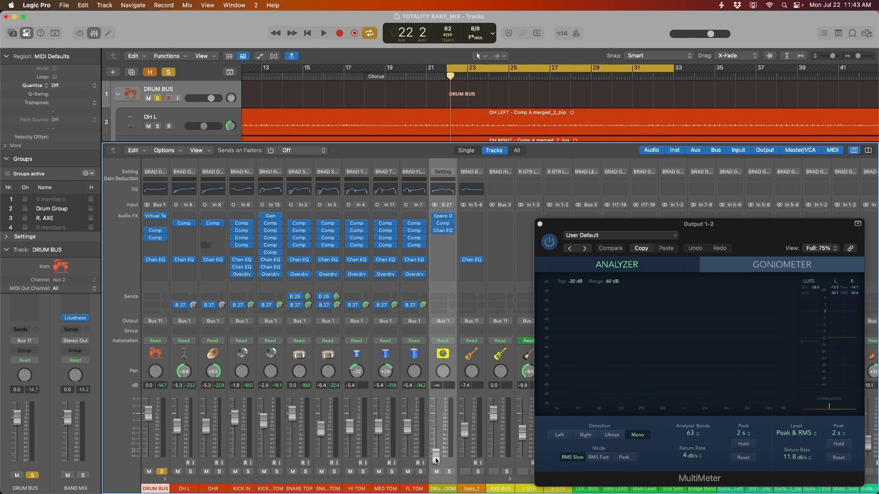
key(space)
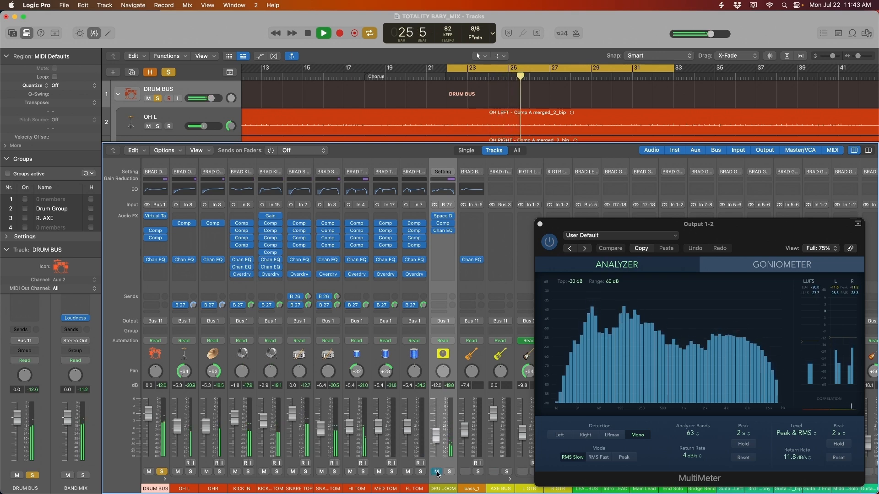
key(space)
key(space)
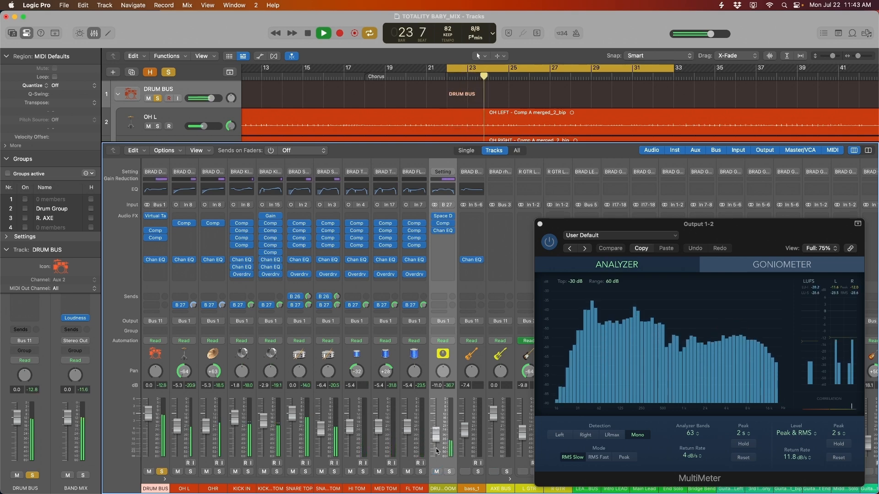
Toggle the DRUM ROOM mute and play the soloed drums to compare them without the room reverb
key(space)
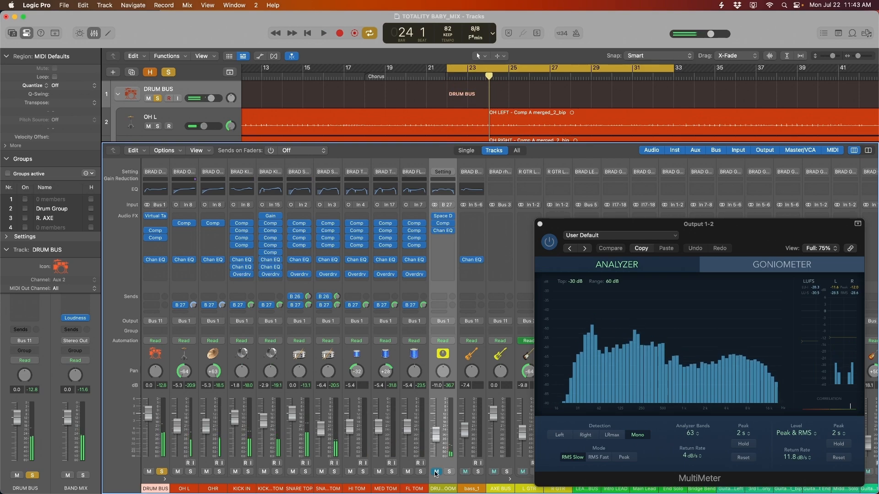
key(space)
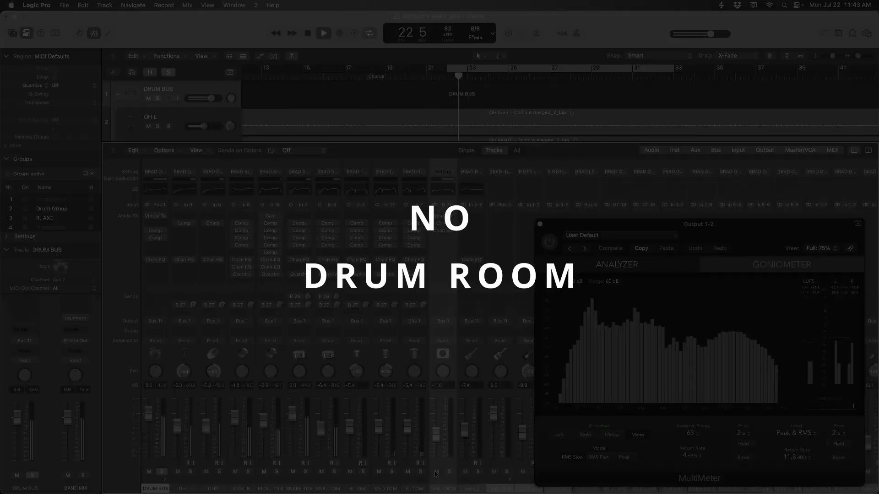